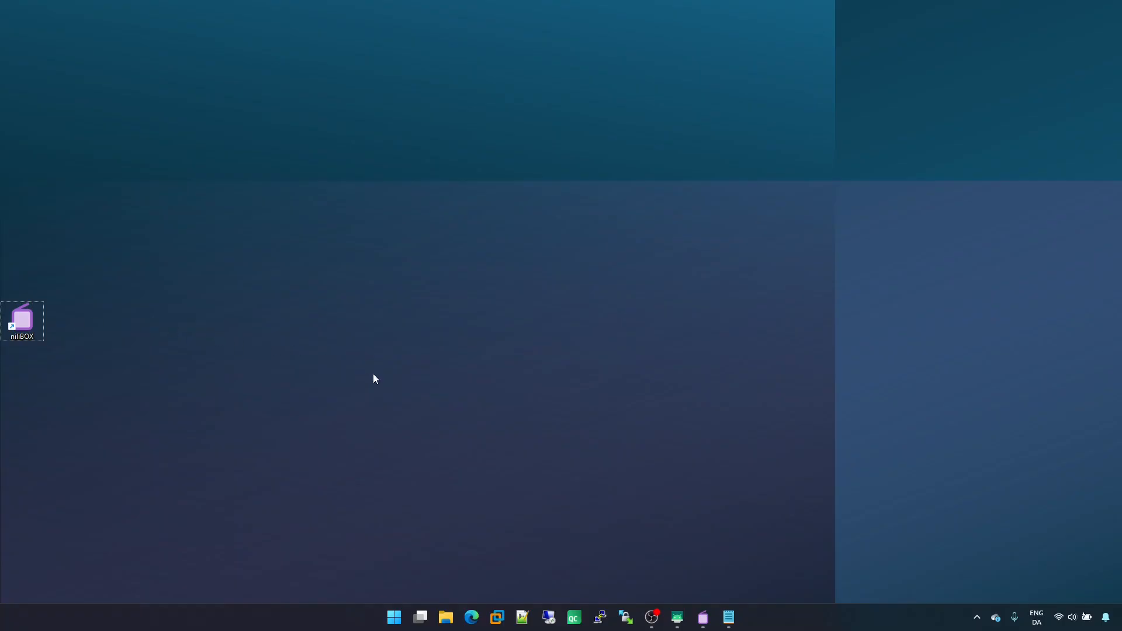
# Open niliBOX from the taskbar, show the device list and launch the RTL-SDR device
pyautogui.click(703, 618)
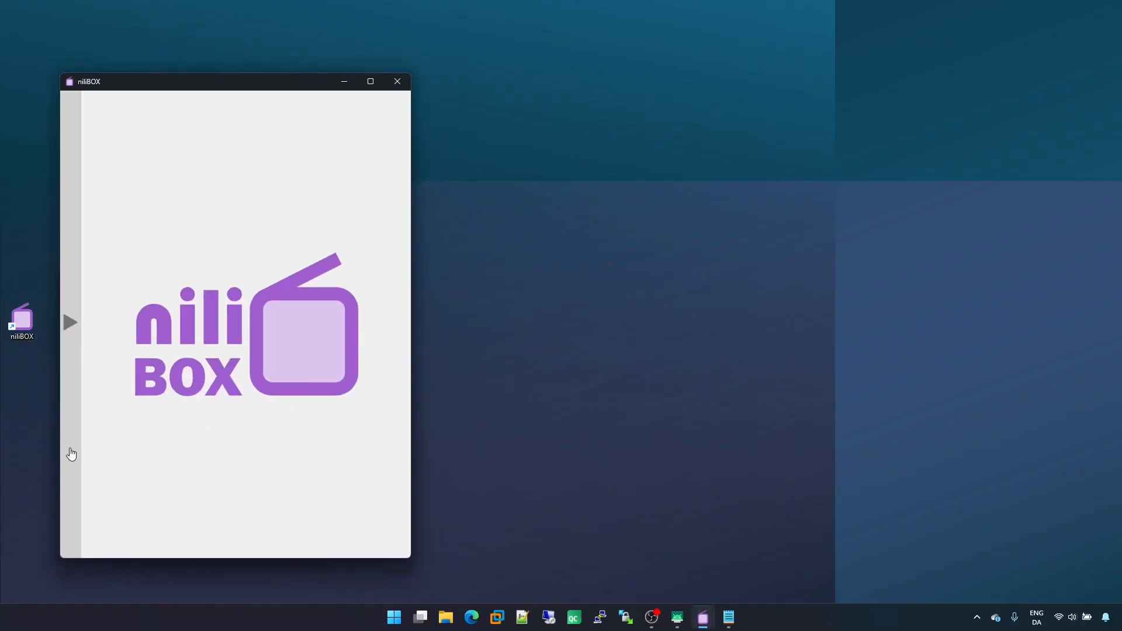
pyautogui.moveTo(76, 464)
pyautogui.click(82, 538)
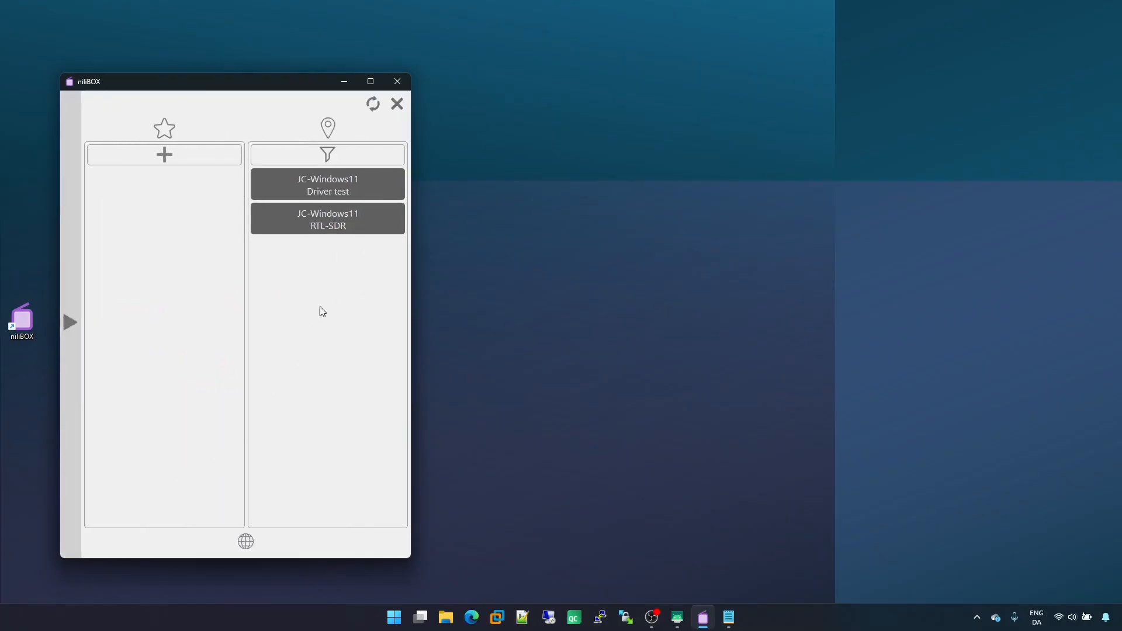
pyautogui.click(358, 223)
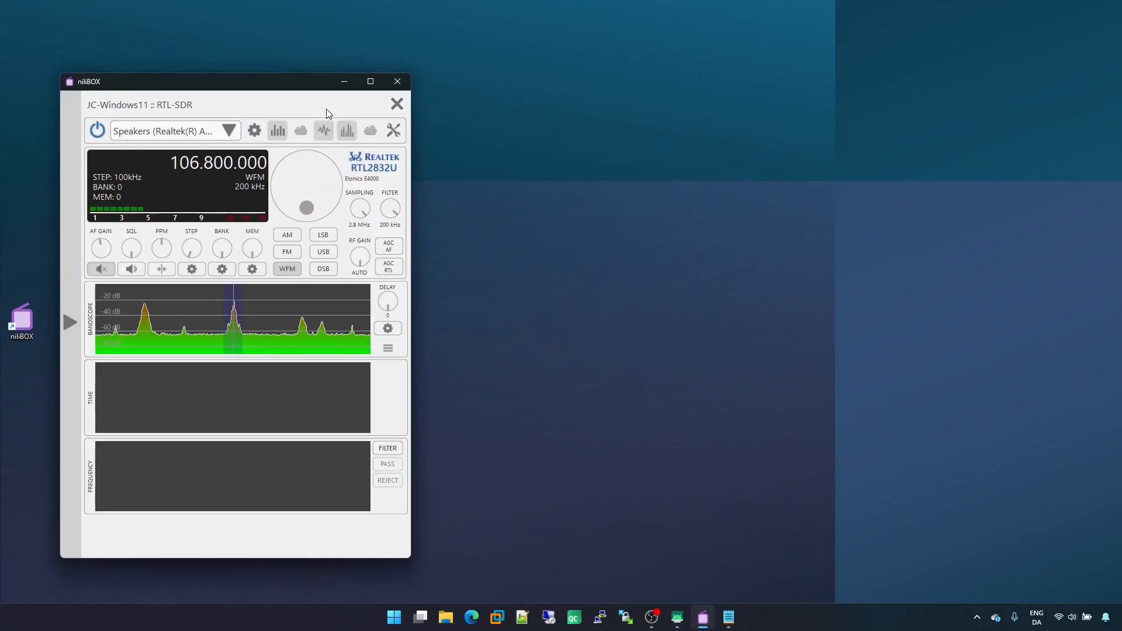
# Switch to the Driver test device through the devices side panel, then close its panel
pyautogui.click(76, 178)
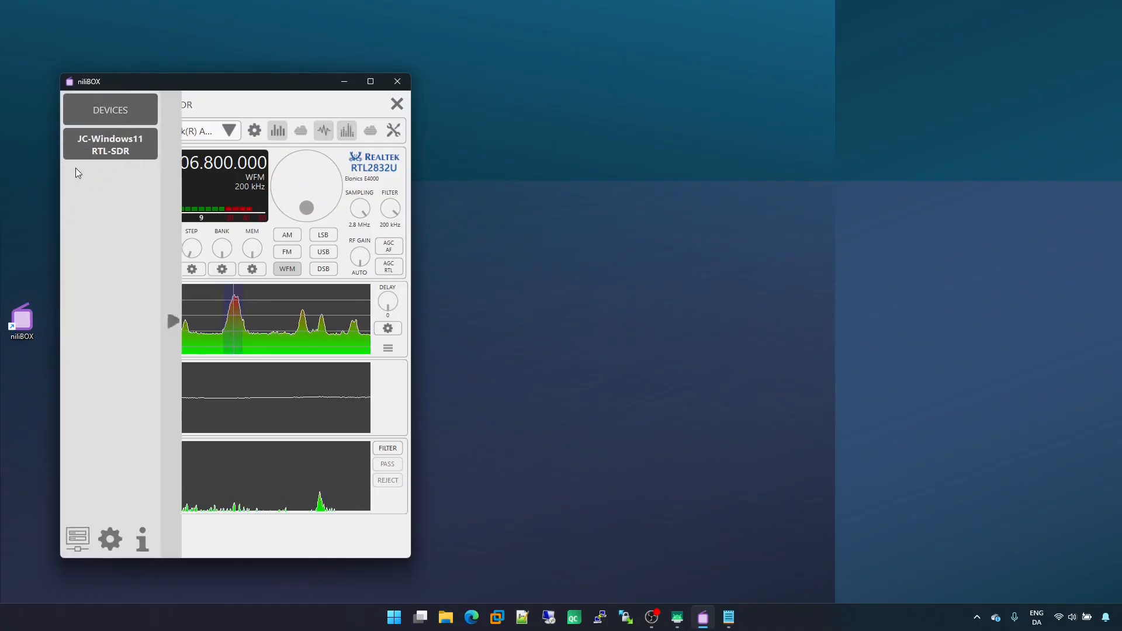
pyautogui.click(109, 112)
pyautogui.click(353, 192)
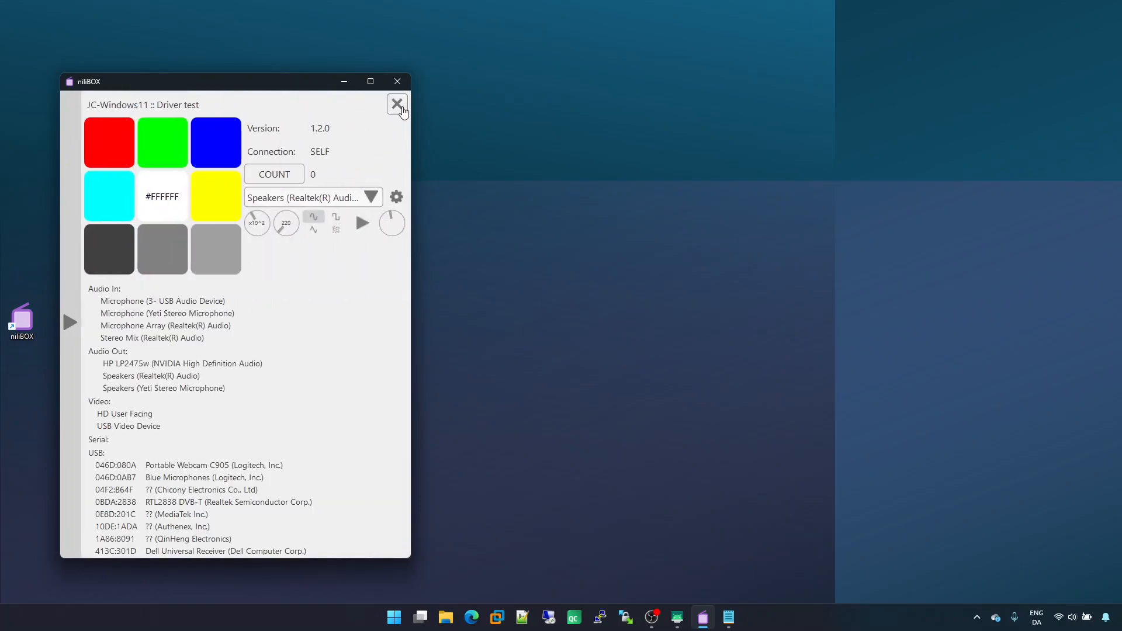
pyautogui.click(403, 108)
pyautogui.click(402, 107)
pyautogui.click(403, 108)
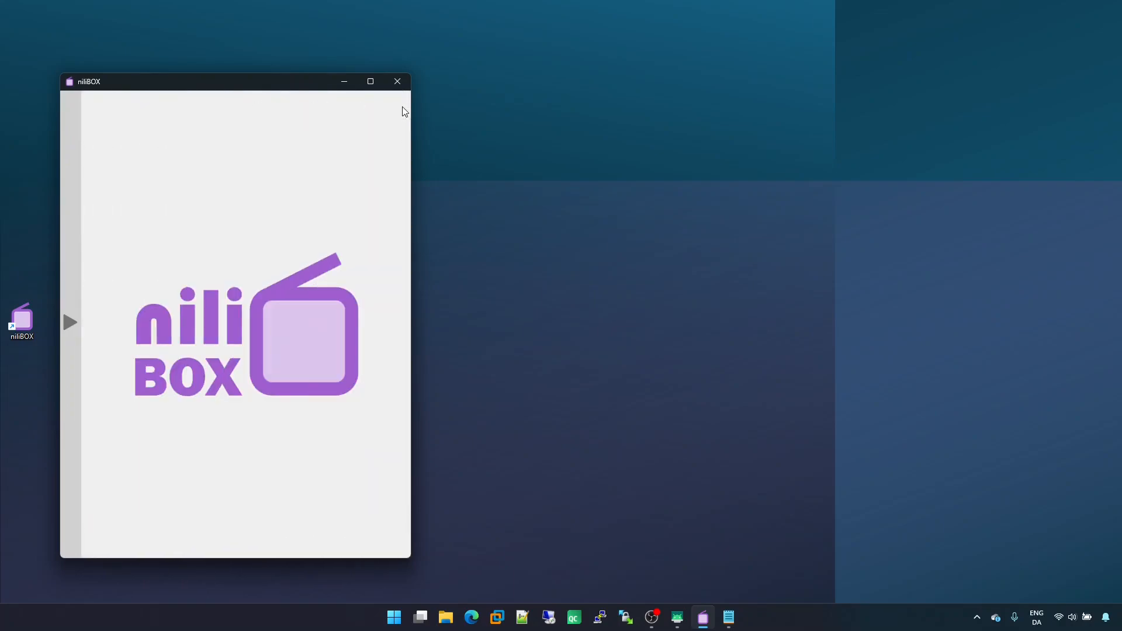
# Switch to the TB310FU tablet window and launch niliBOX on the tablet
pyautogui.click(677, 618)
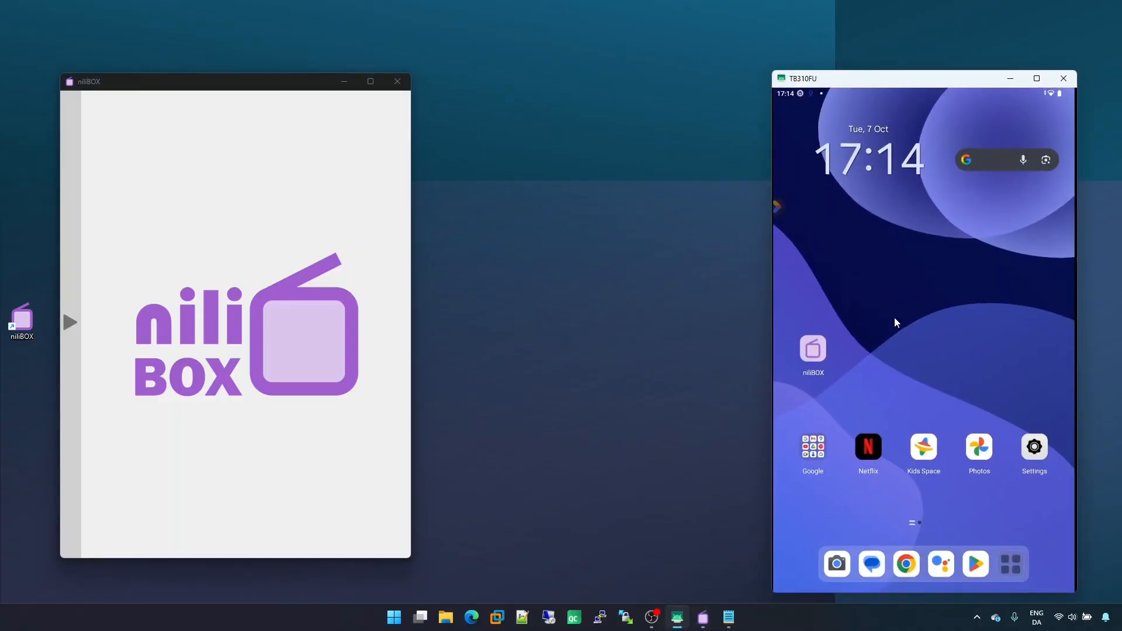
pyautogui.click(814, 352)
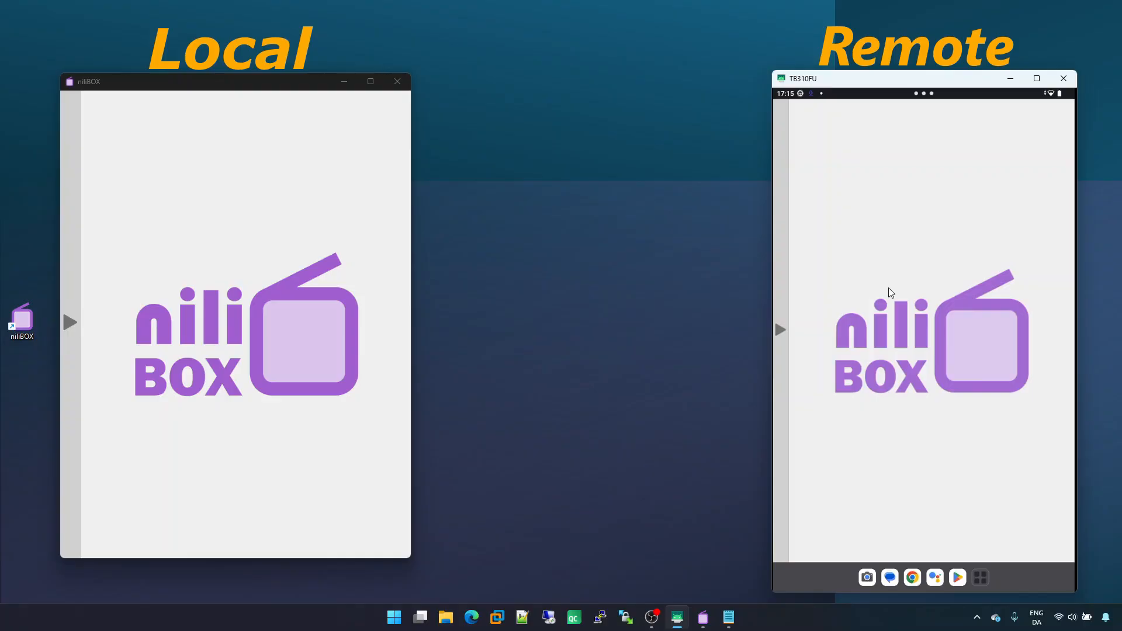
# In the tablet's niliBOX settings, expand DEVICES and open the add-device form, then collapse it and exit settings
pyautogui.click(783, 399)
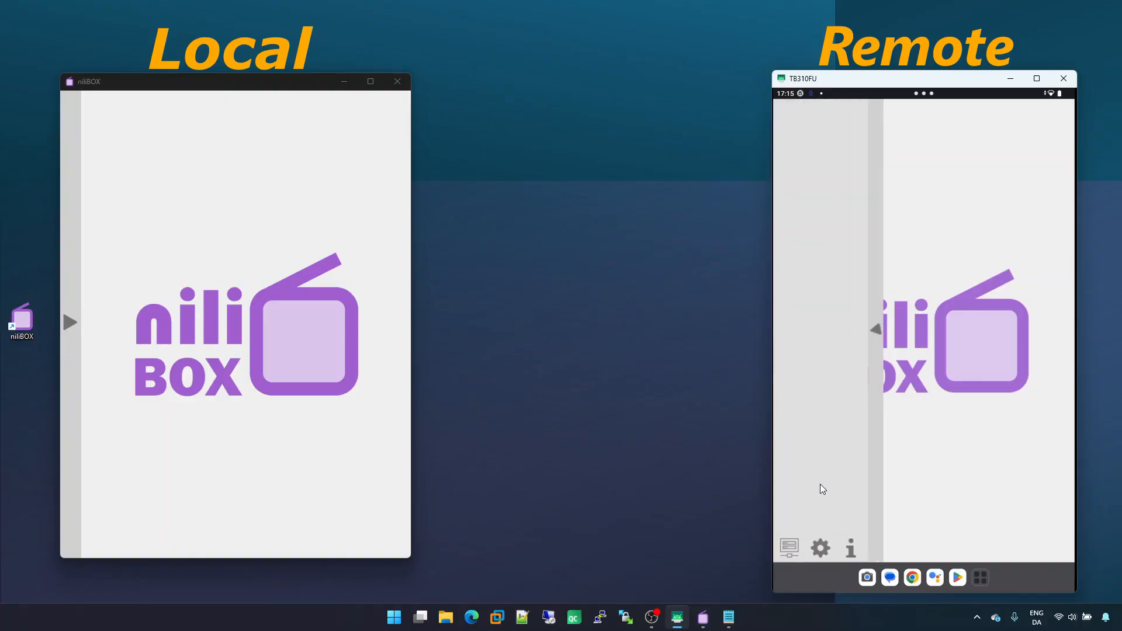
pyautogui.click(821, 547)
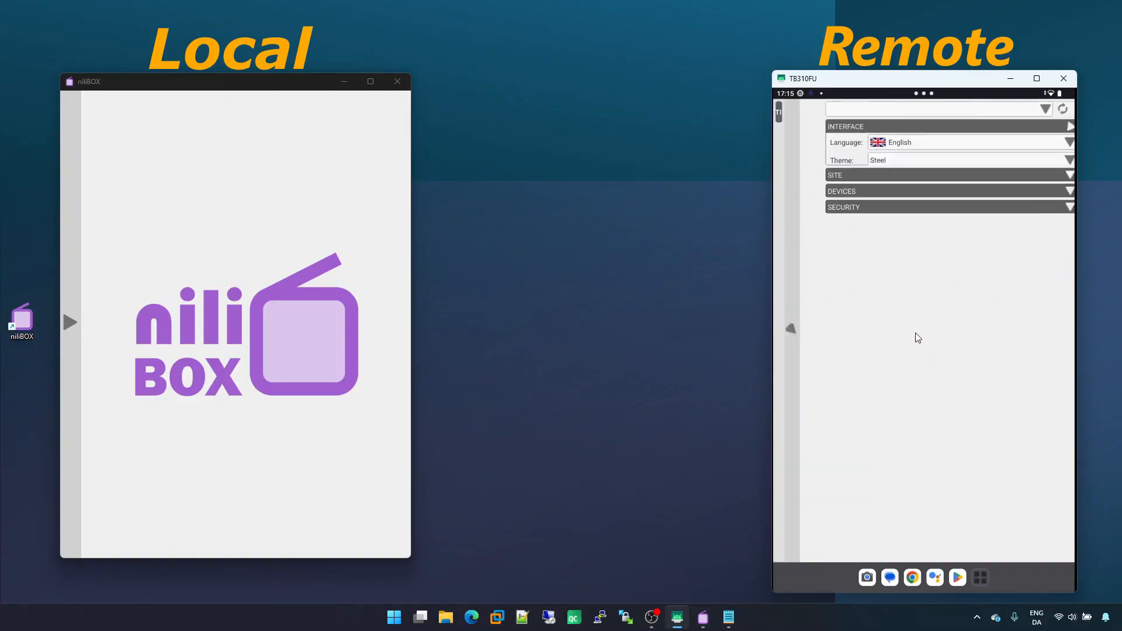
pyautogui.click(939, 201)
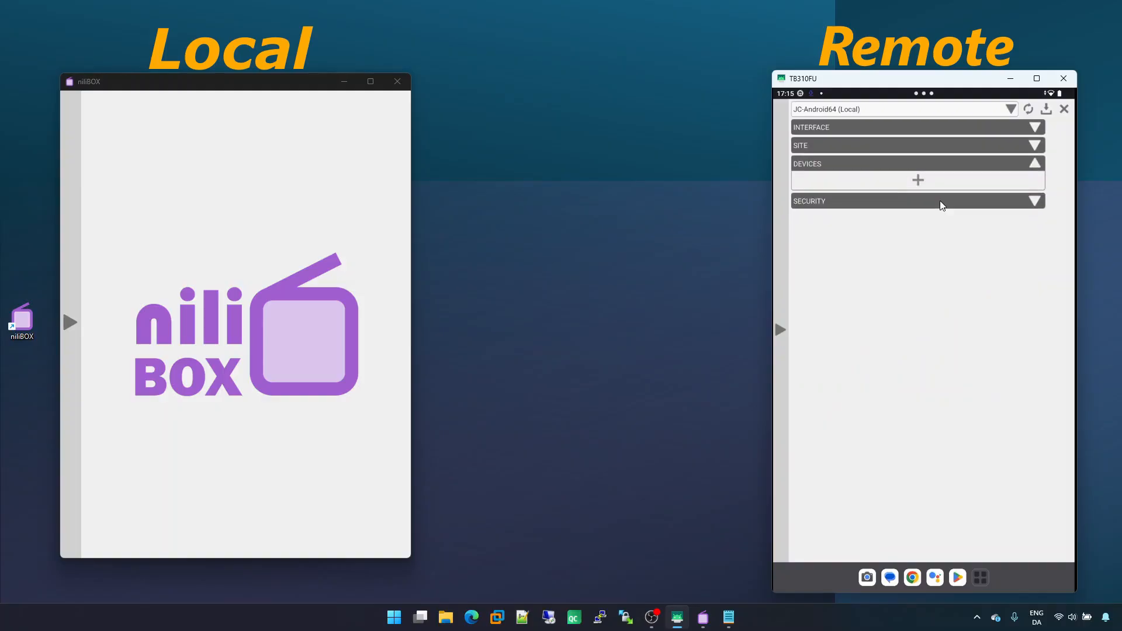
pyautogui.click(944, 180)
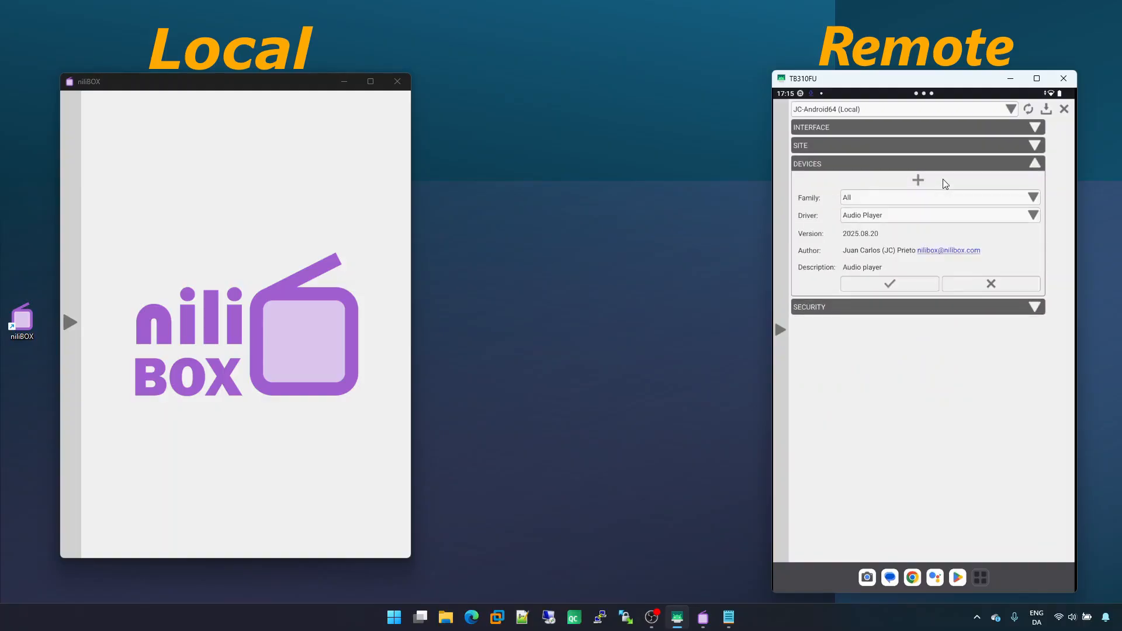
pyautogui.click(943, 180)
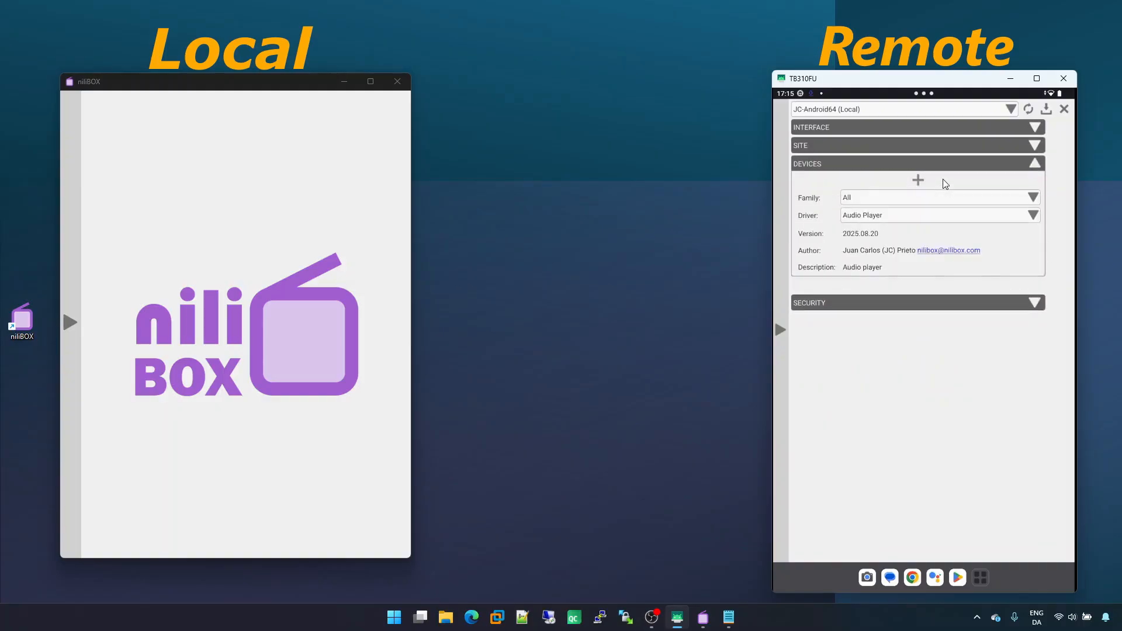
pyautogui.click(1065, 110)
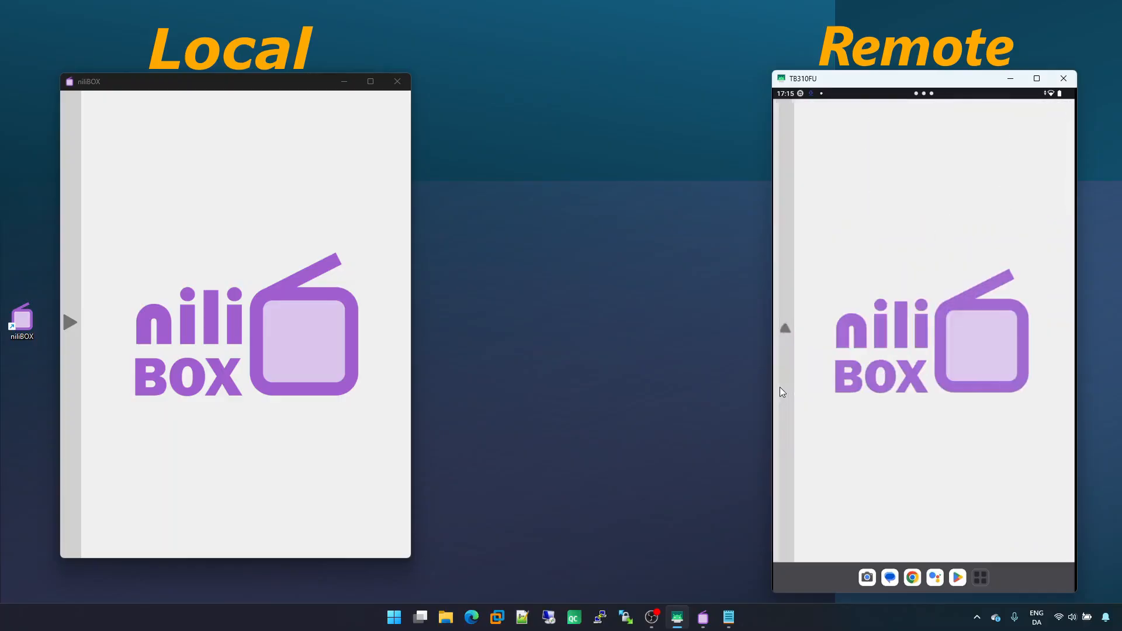
# Show the device list in both the tablet's and the local niliBOX
pyautogui.click(780, 387)
pyautogui.click(791, 547)
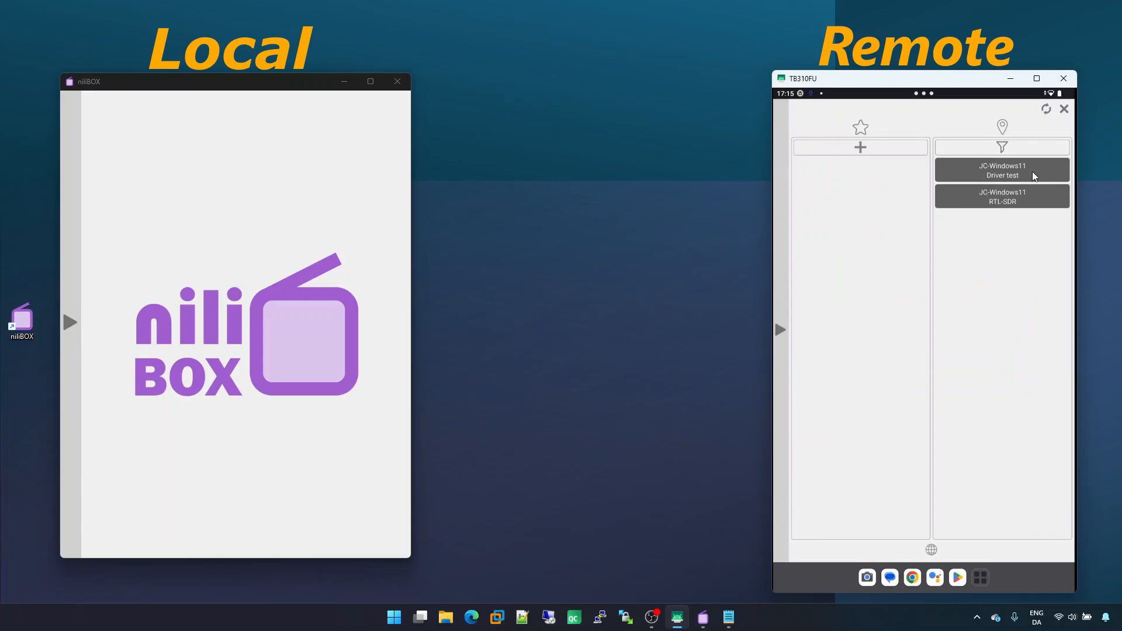
pyautogui.click(74, 411)
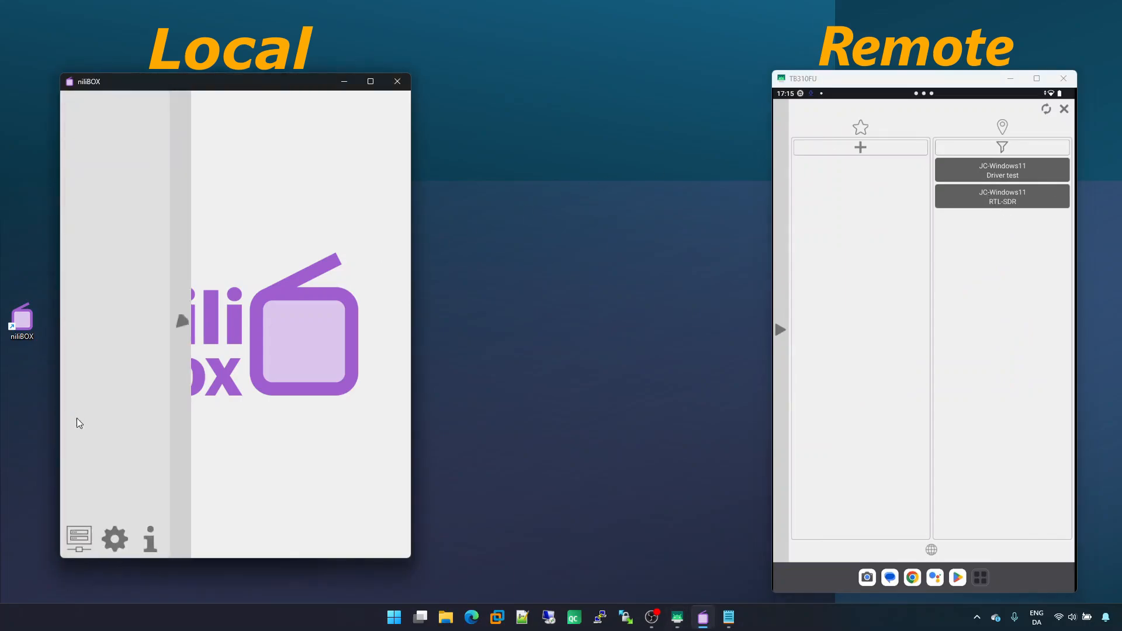
pyautogui.click(71, 543)
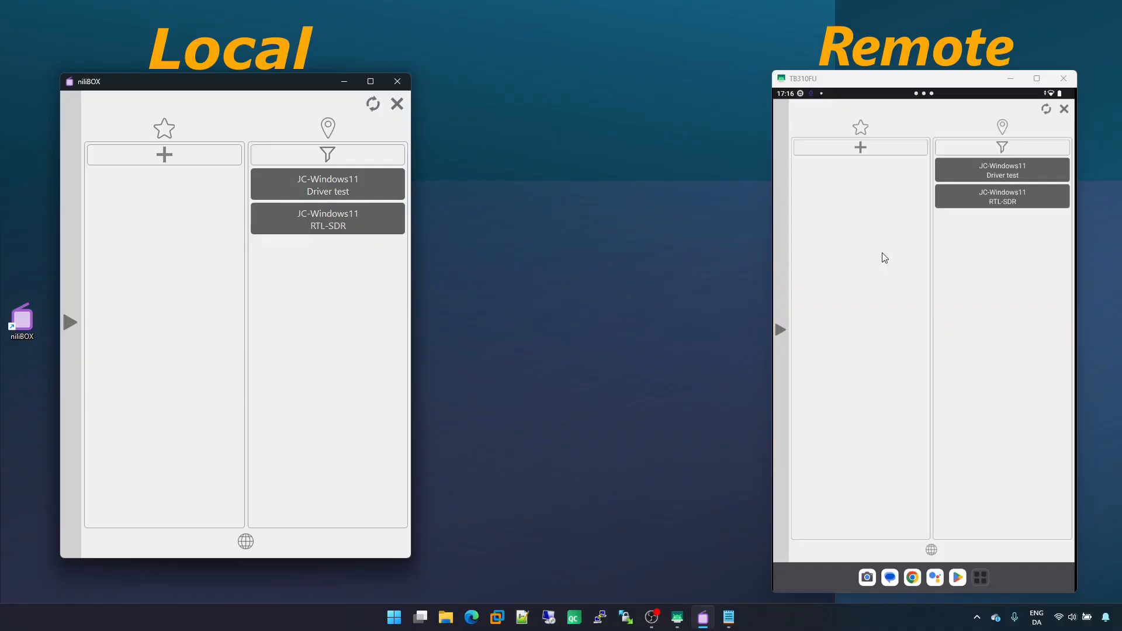
# Close the local niliBOX window, relaunch it from the desktop shortcut and open its device list
pyautogui.click(400, 84)
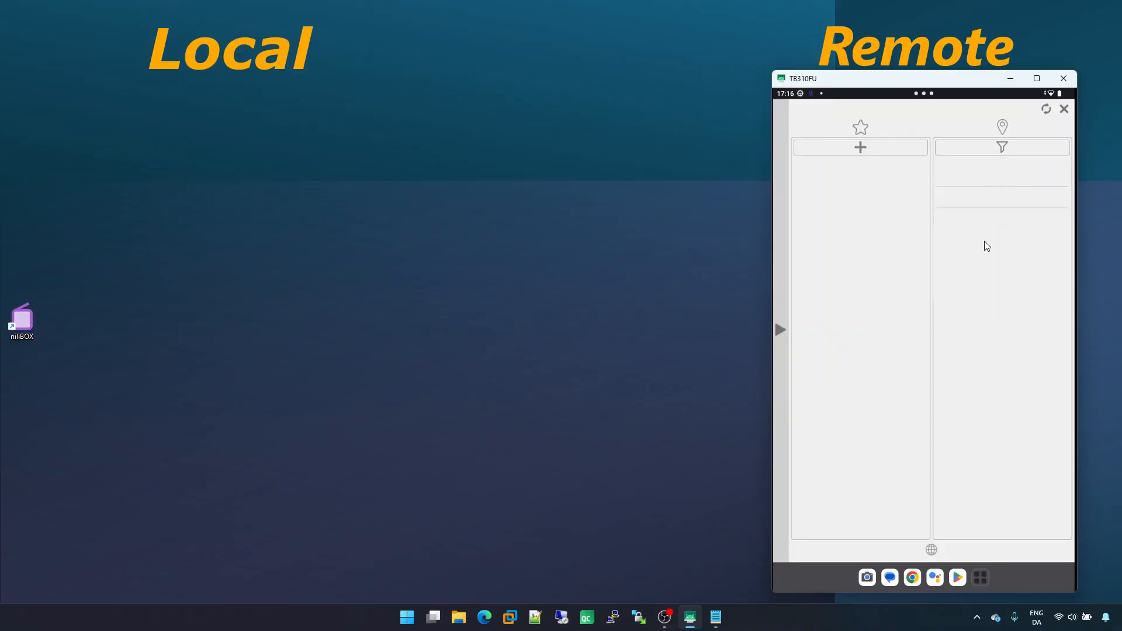
pyautogui.doubleClick(31, 324)
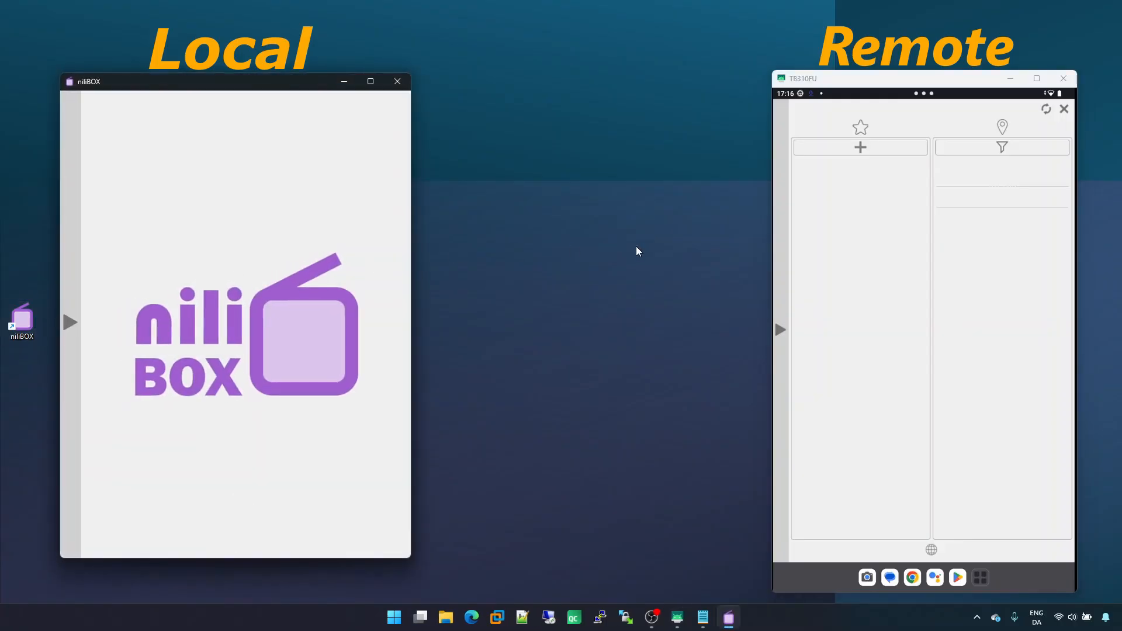
pyautogui.click(74, 370)
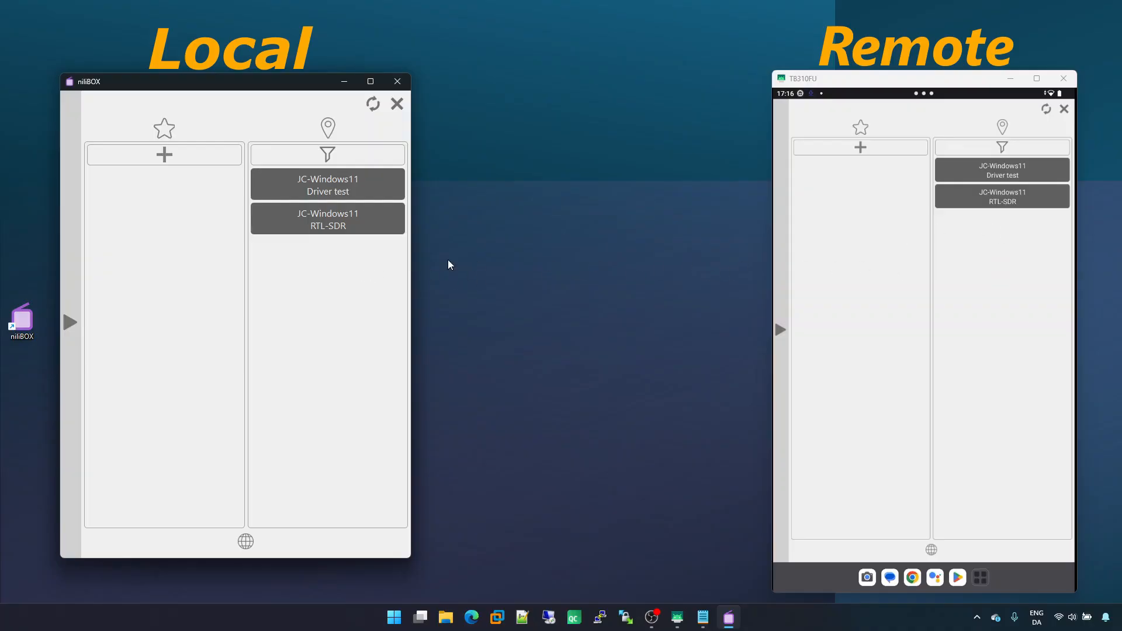
# Open the RTL-SDR device on the tablet and power on the receiver
pyautogui.click(1030, 199)
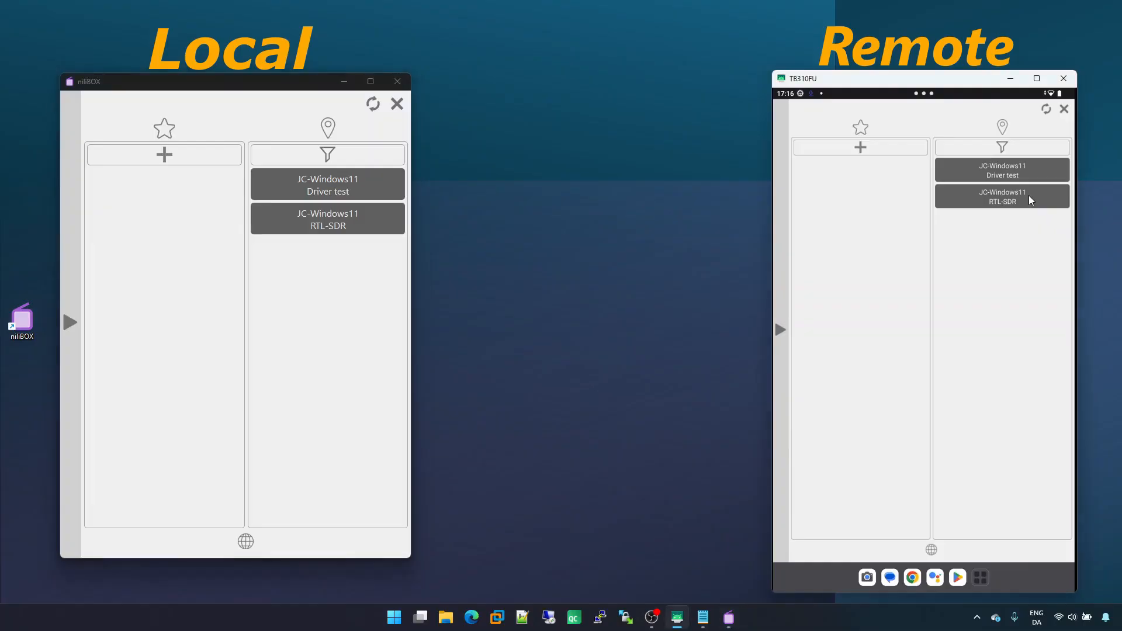
pyautogui.click(1030, 200)
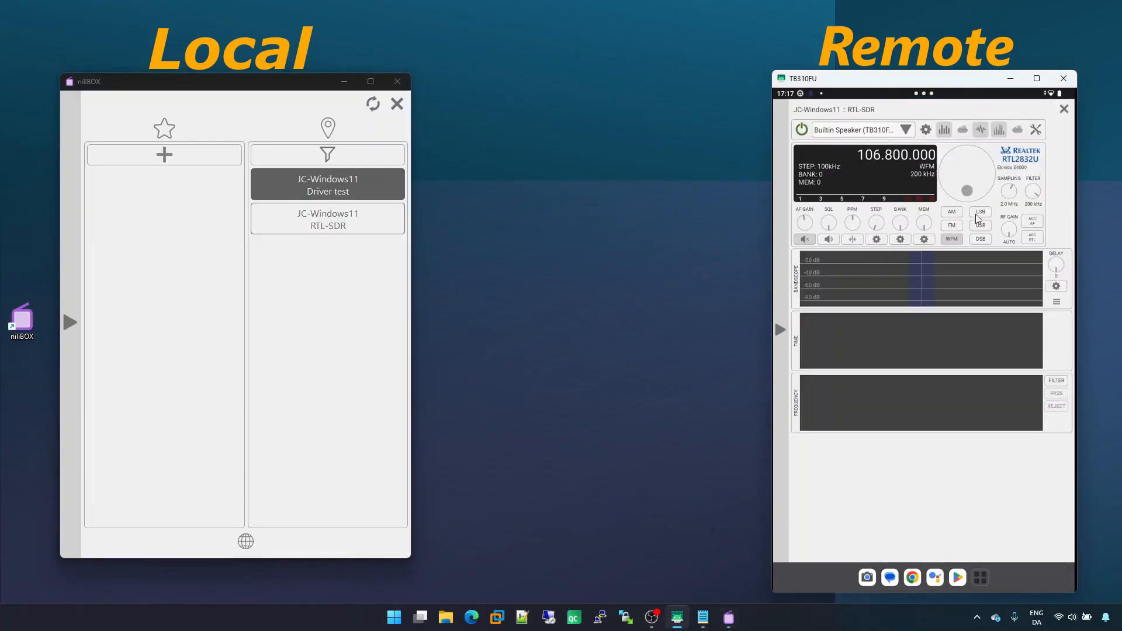
pyautogui.click(803, 130)
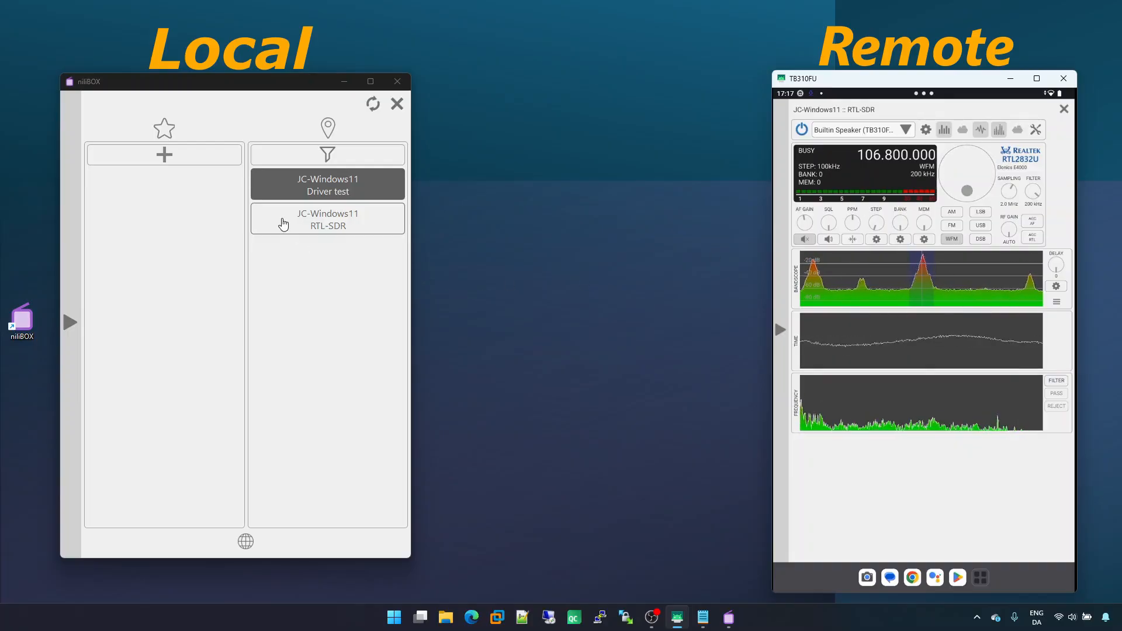
# Return to the tablet's device list and open the Driver test device there
pyautogui.click(293, 251)
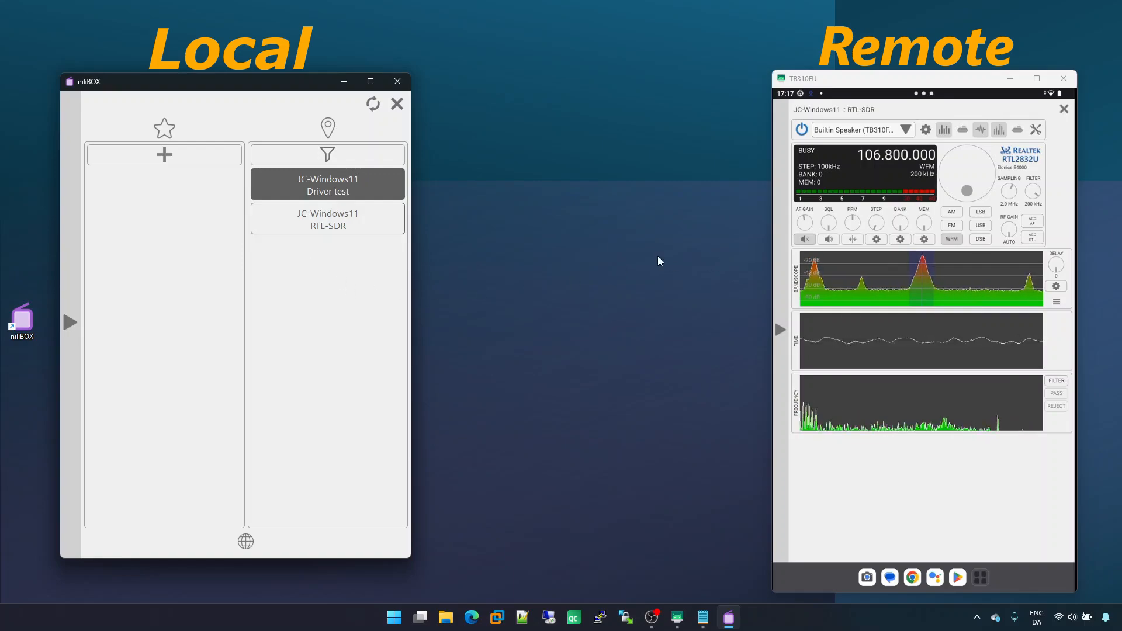
pyautogui.click(782, 253)
pyautogui.click(830, 106)
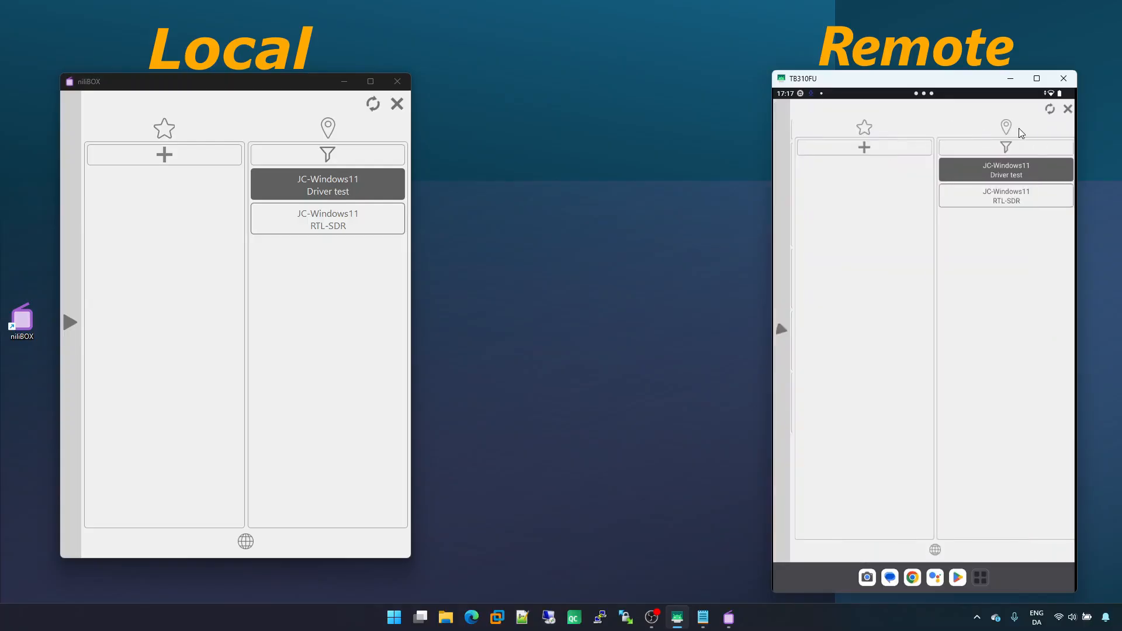
pyautogui.click(1028, 168)
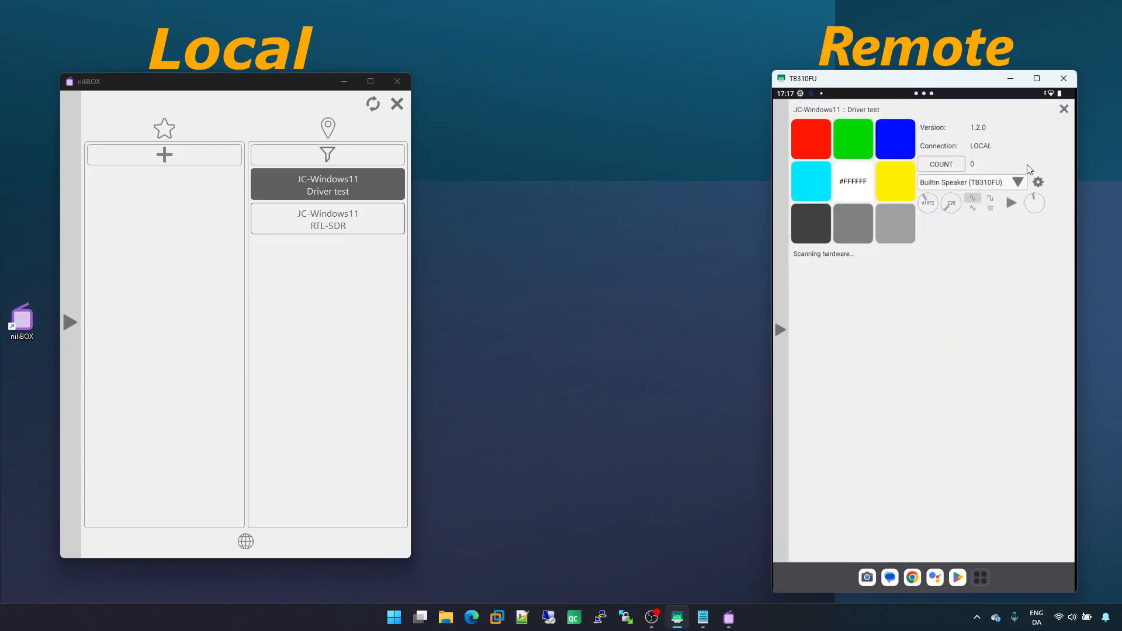
# Open Driver test in the local niliBOX and start COUNT on both the local and tablet instances
pyautogui.click(352, 190)
pyautogui.click(353, 191)
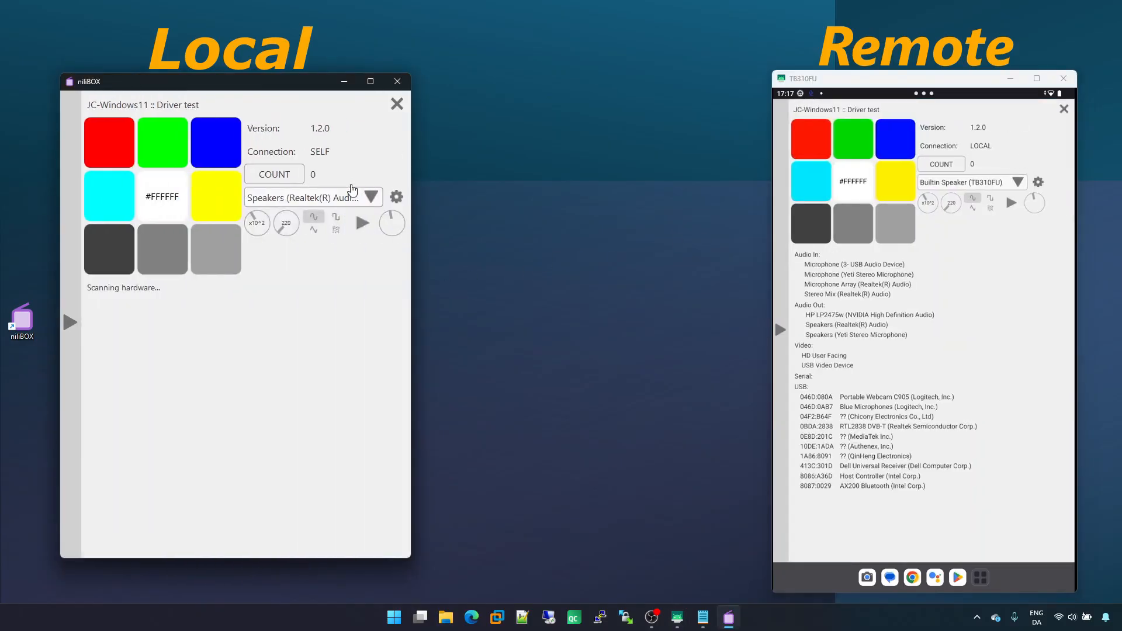
pyautogui.click(278, 177)
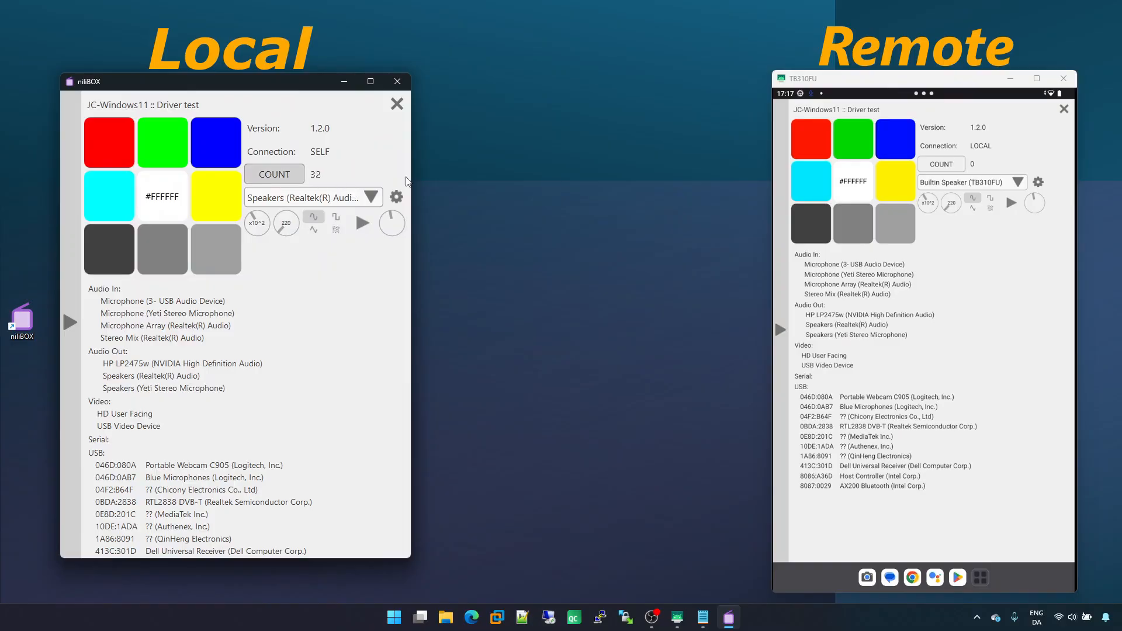
pyautogui.click(949, 163)
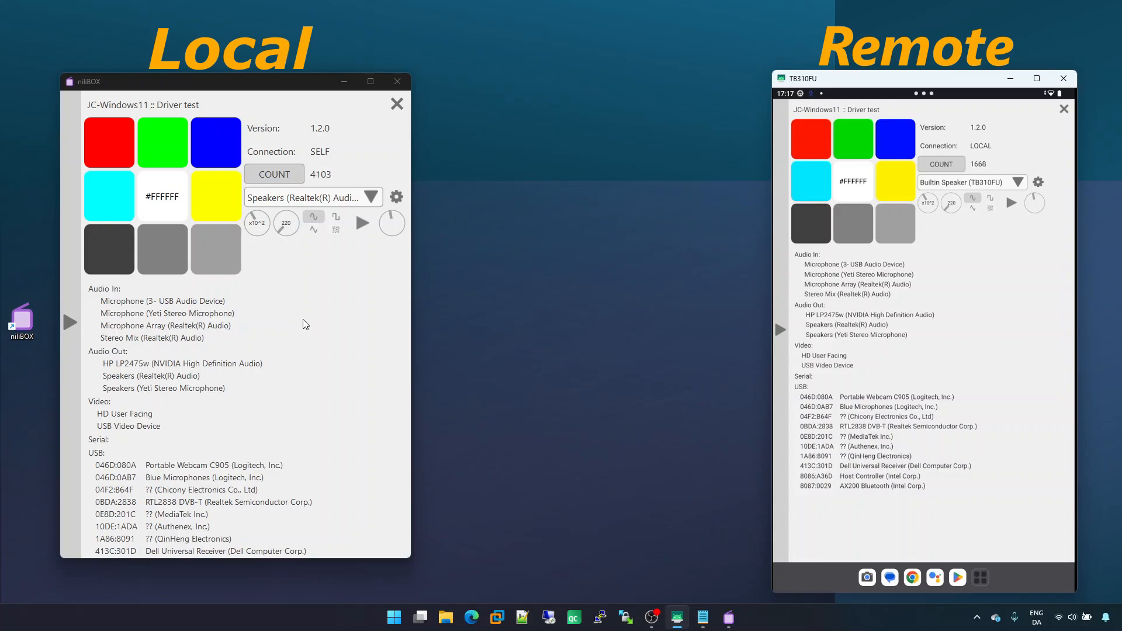
# Close the Driver test and RTL-SDR panels in both the local and tablet niliBOX
pyautogui.click(397, 107)
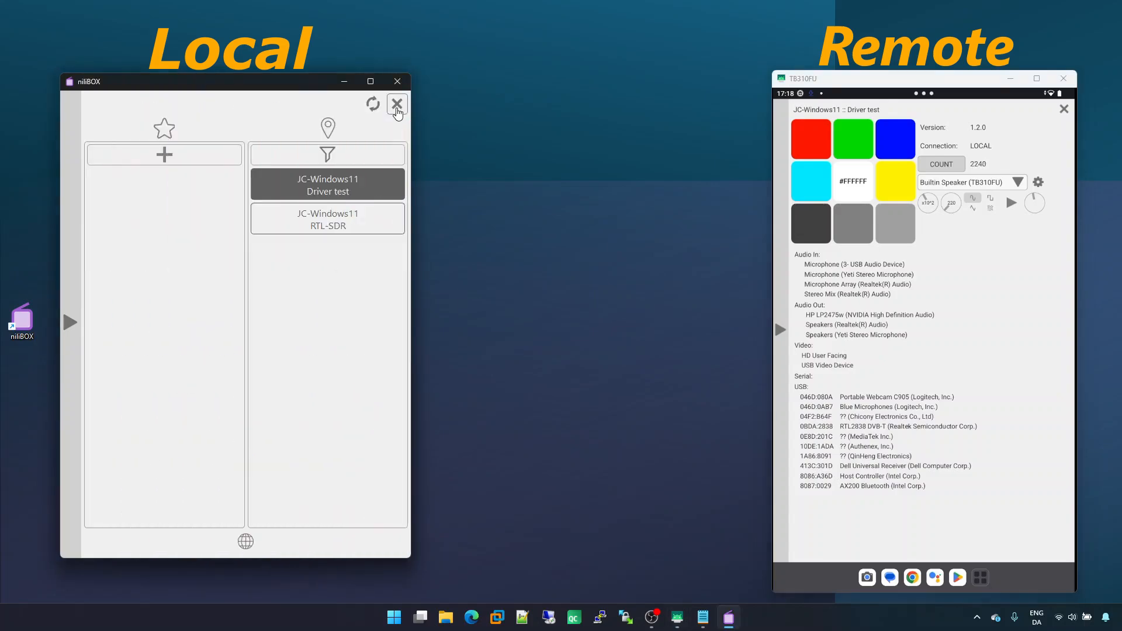
pyautogui.click(1064, 110)
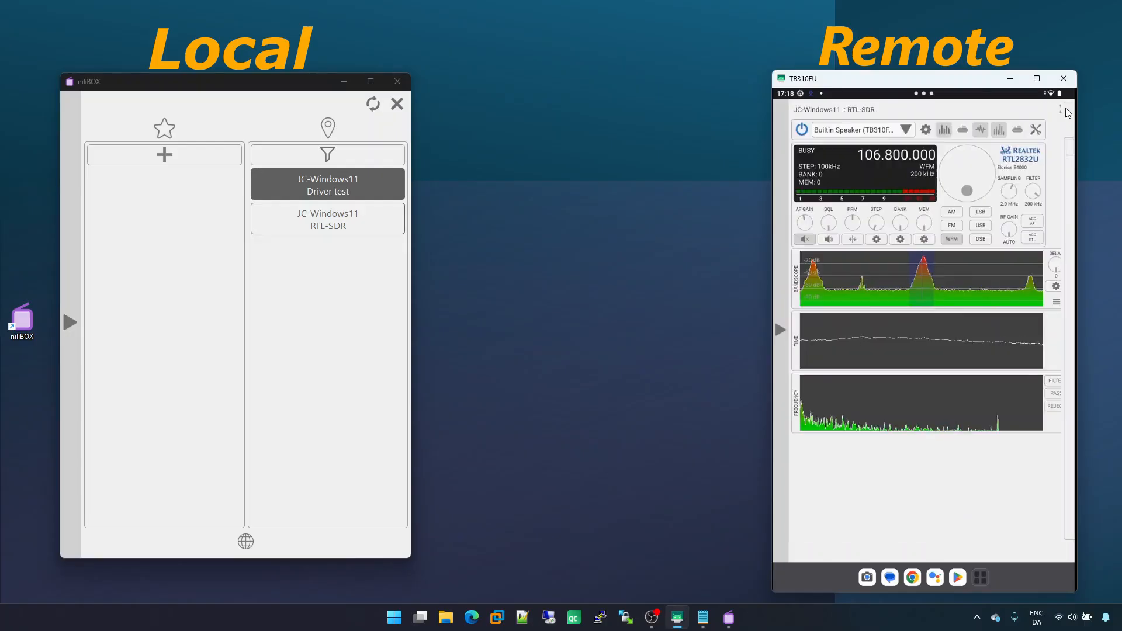
pyautogui.click(1065, 109)
pyautogui.click(397, 105)
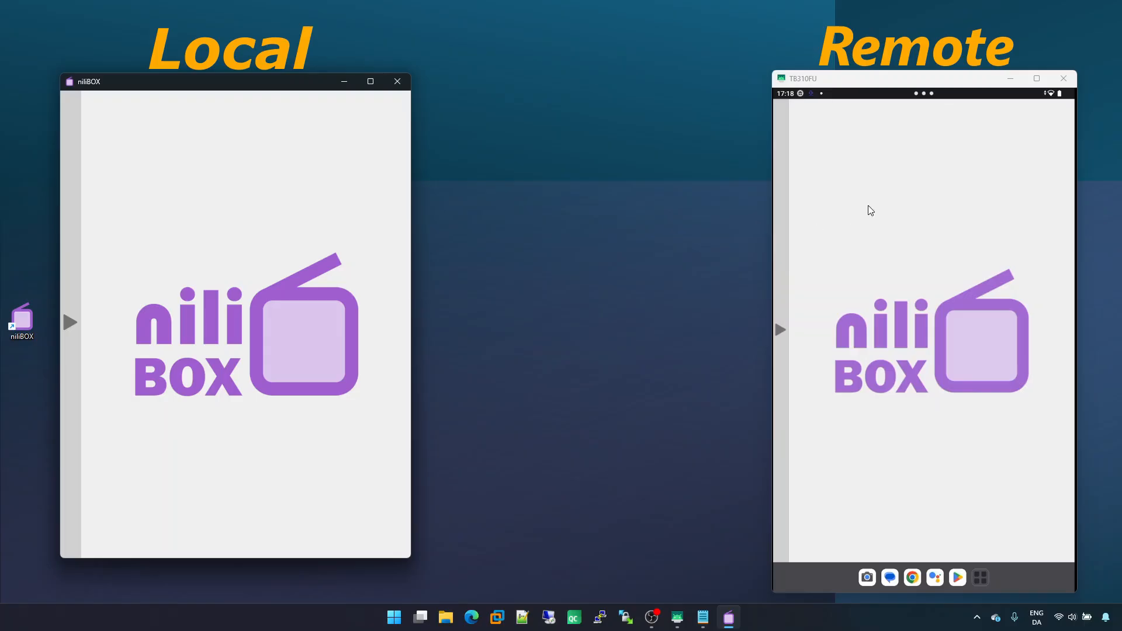
# Open the local device list and launch the RTL-SDR device
pyautogui.moveTo(70, 430)
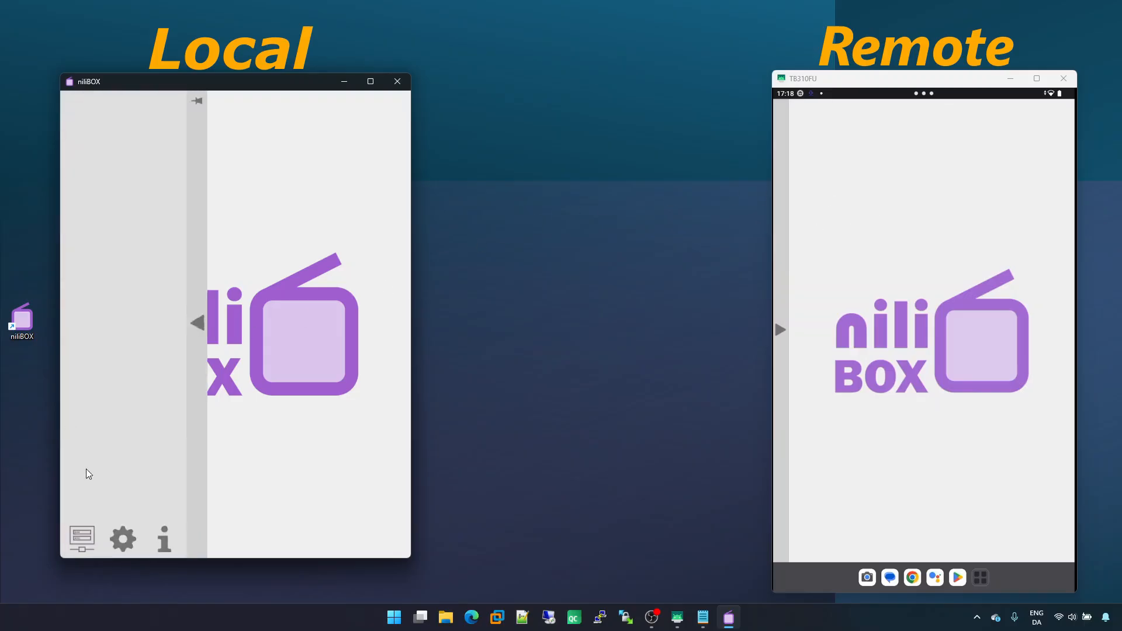
pyautogui.click(88, 534)
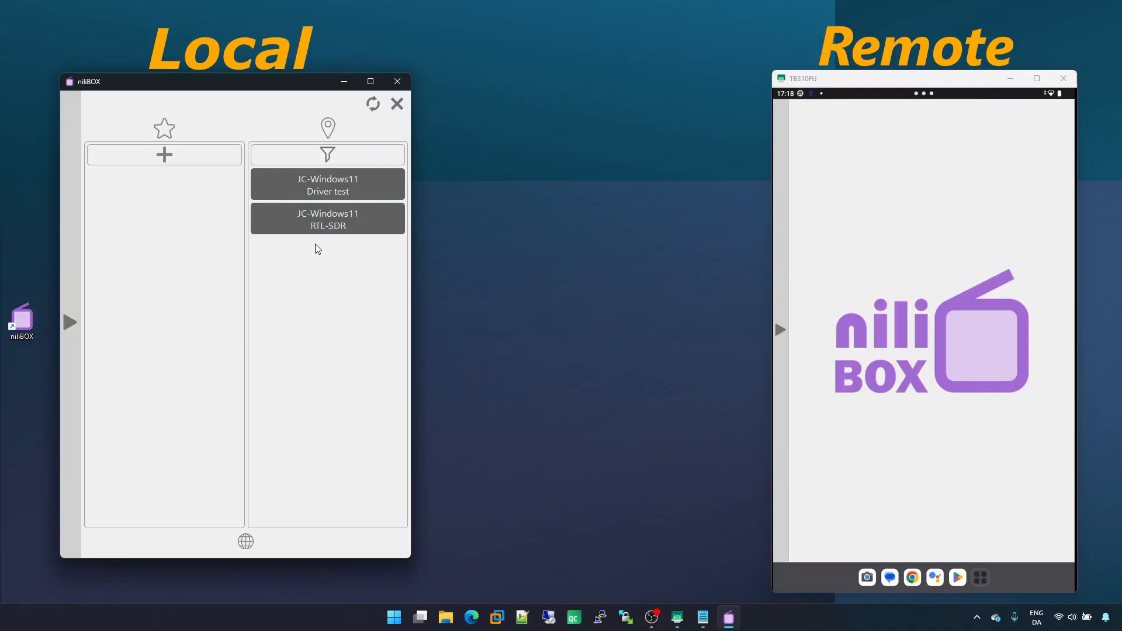
pyautogui.click(337, 226)
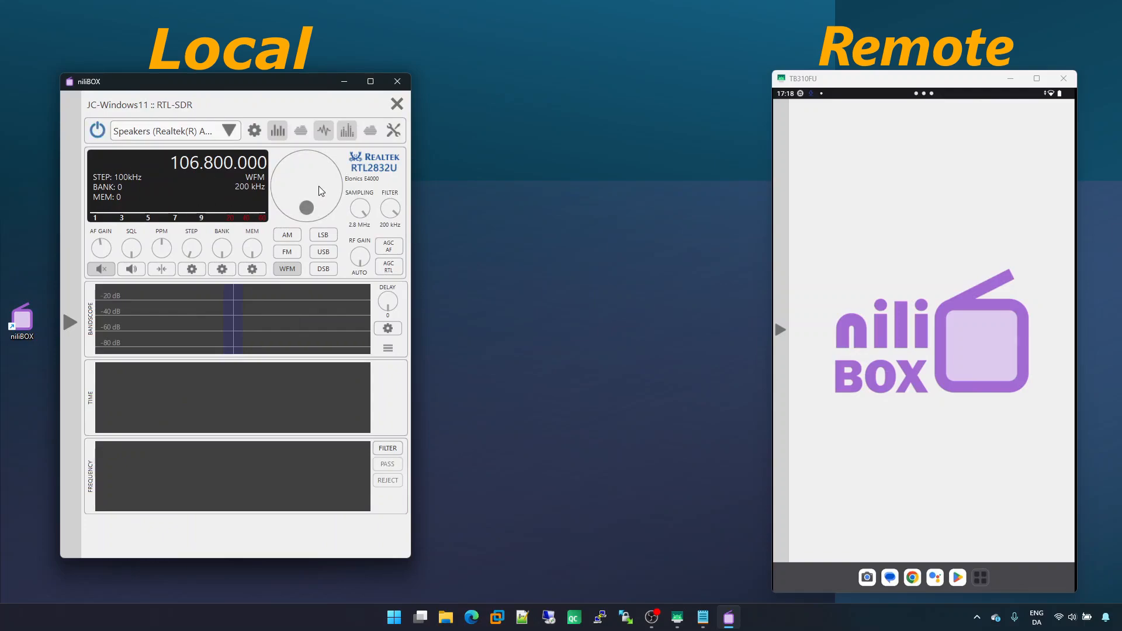
# Tune the local RTL-SDR receiver to 105.900 MHz and close its panel
pyautogui.scroll(-9, 318, 186)
pyautogui.scroll(-7, 318, 186)
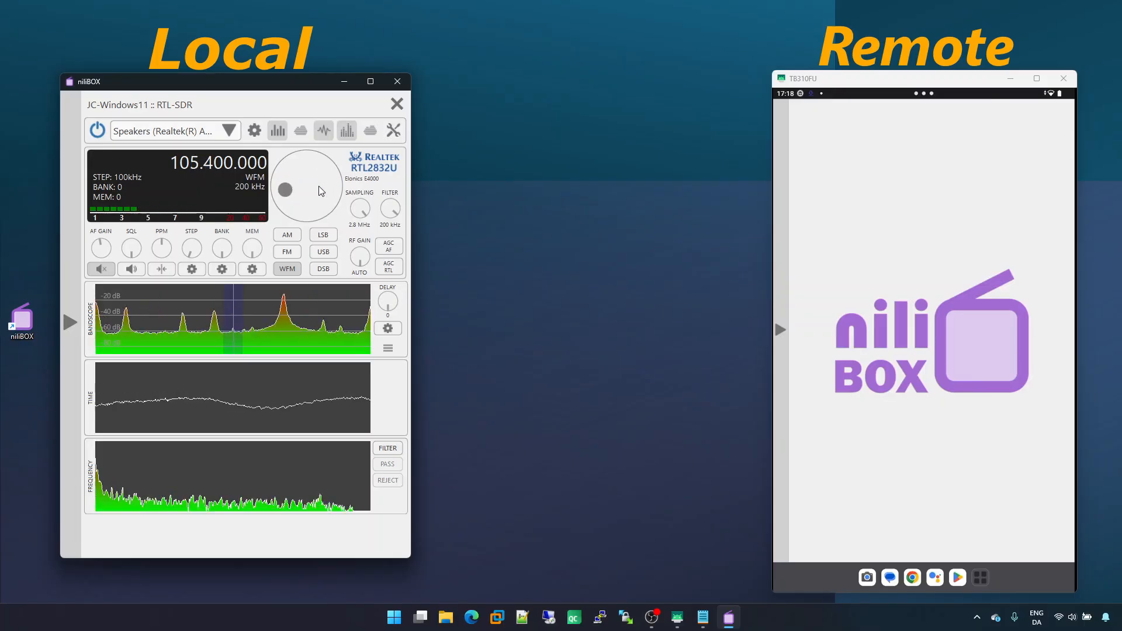
pyautogui.scroll(4, 318, 186)
pyautogui.scroll(3, 319, 186)
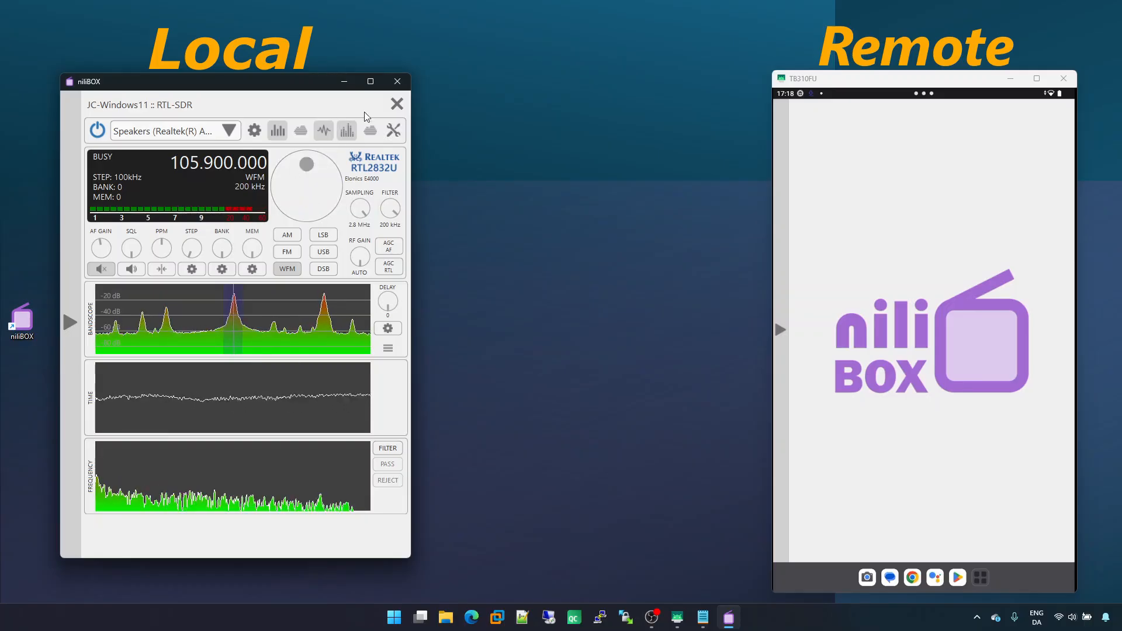
pyautogui.click(397, 103)
# Open the RTL-SDR device on the tablet and close it again
pyautogui.click(781, 211)
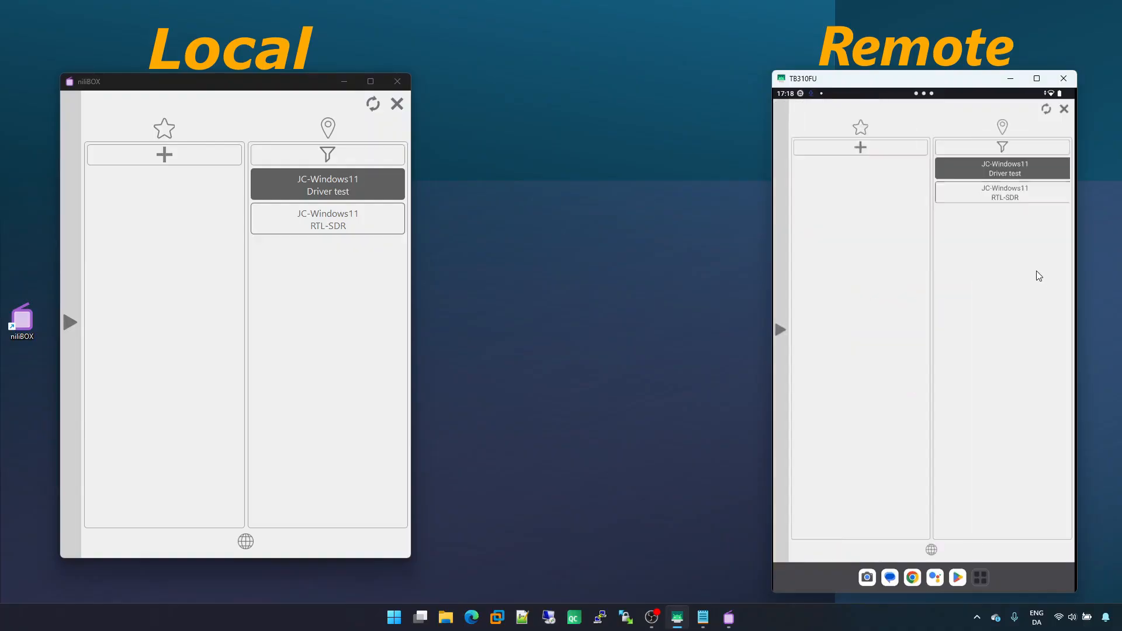
pyautogui.click(1017, 196)
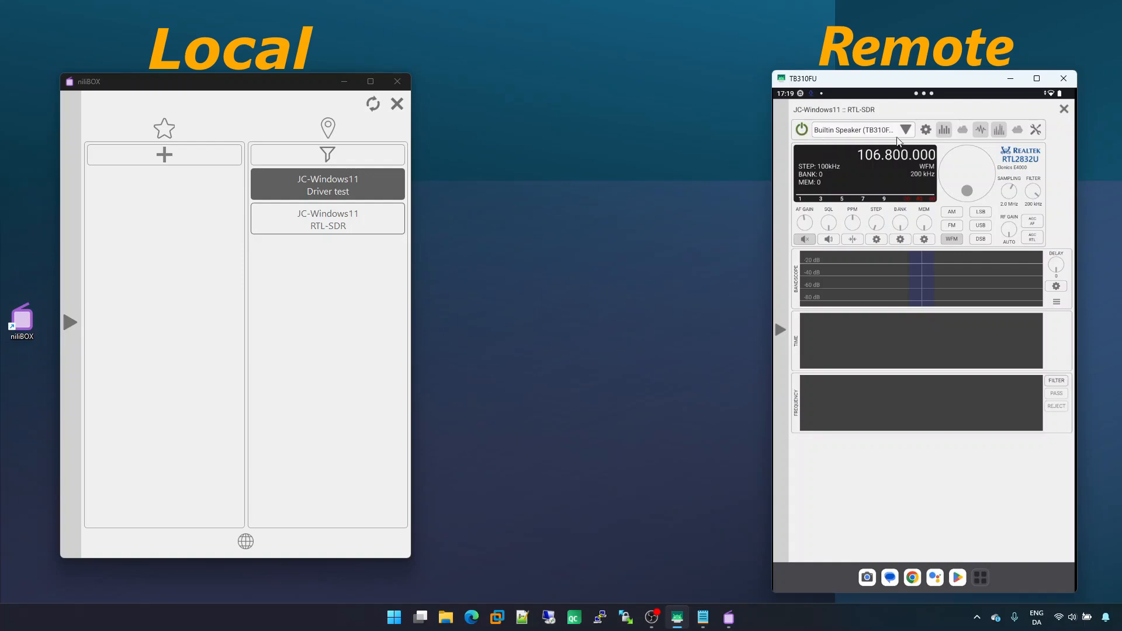
pyautogui.click(1064, 110)
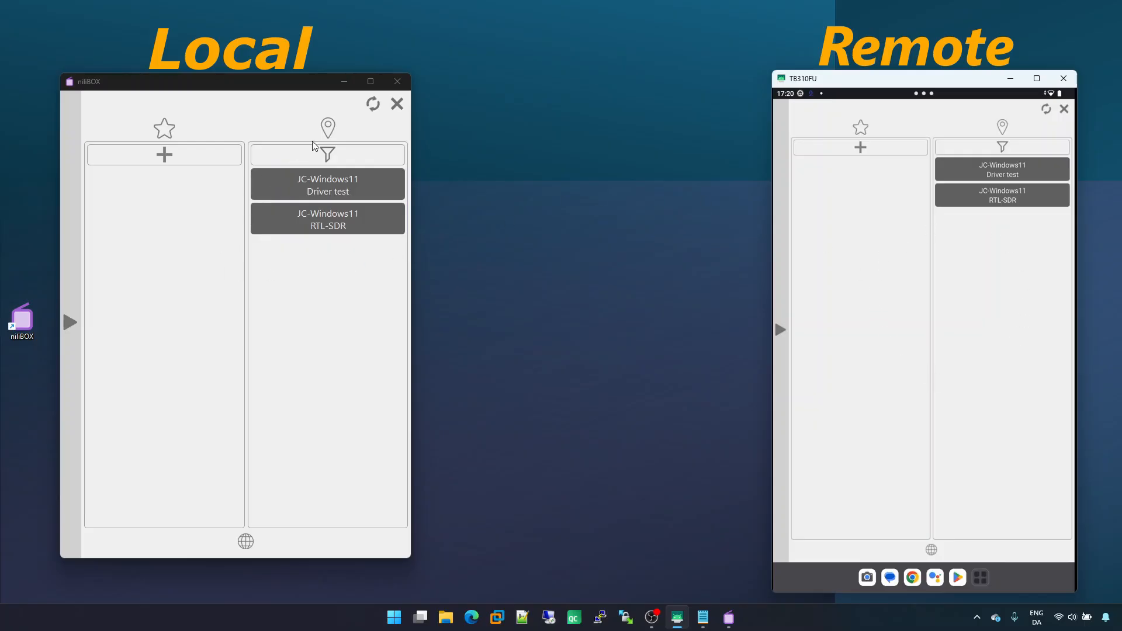
# Open the local settings and the RTL-SDR device's configuration under Devices
pyautogui.click(71, 426)
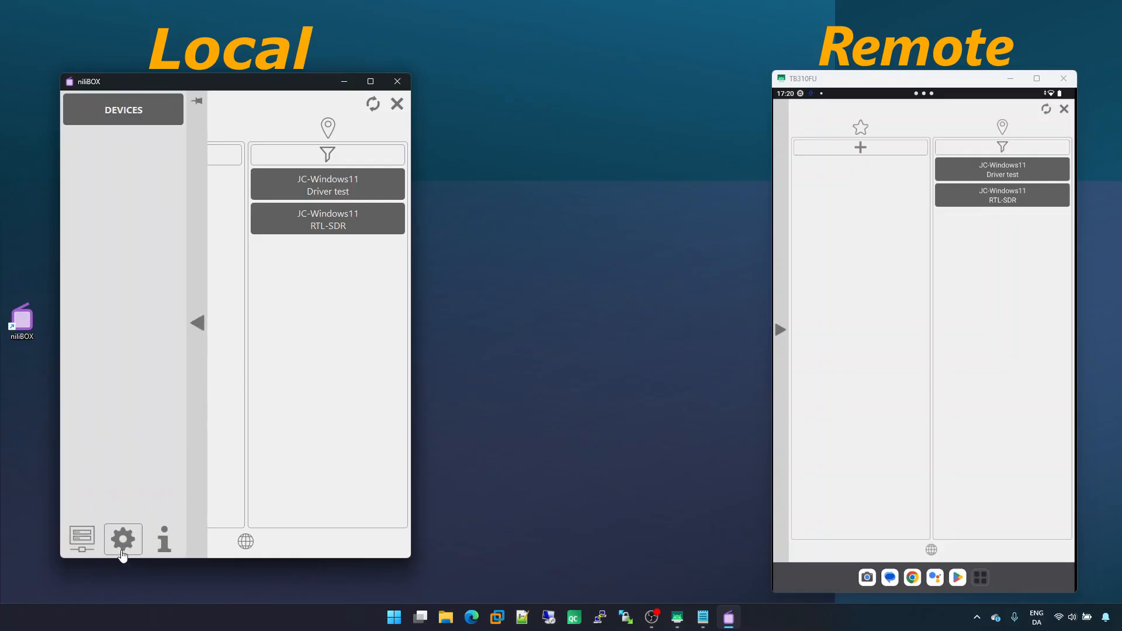
pyautogui.click(121, 537)
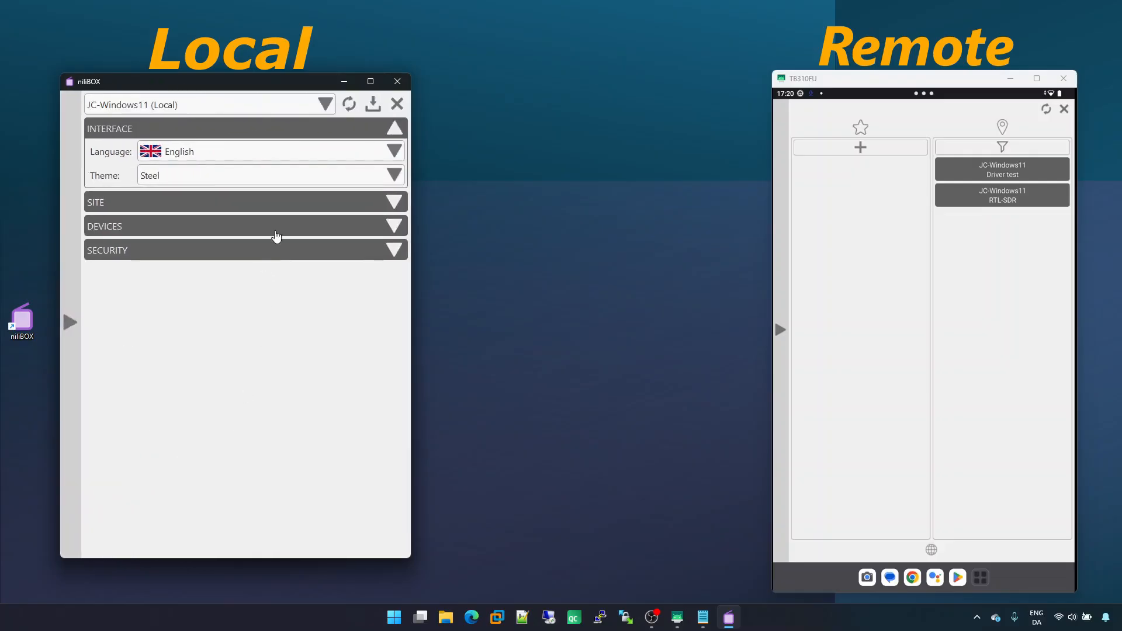
pyautogui.click(280, 226)
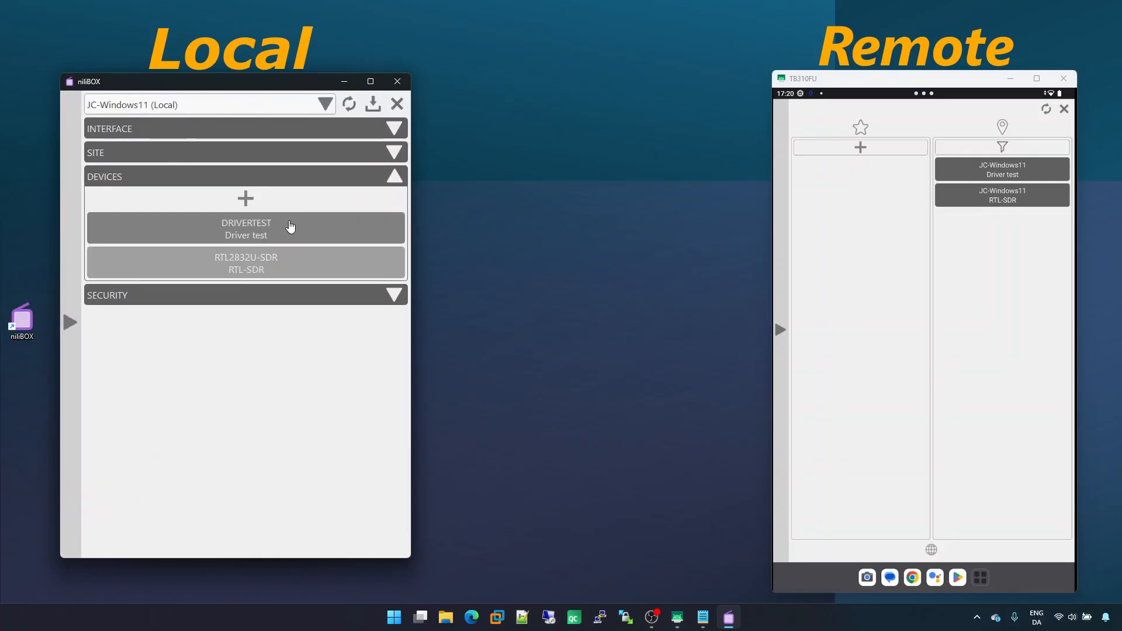
pyautogui.click(305, 265)
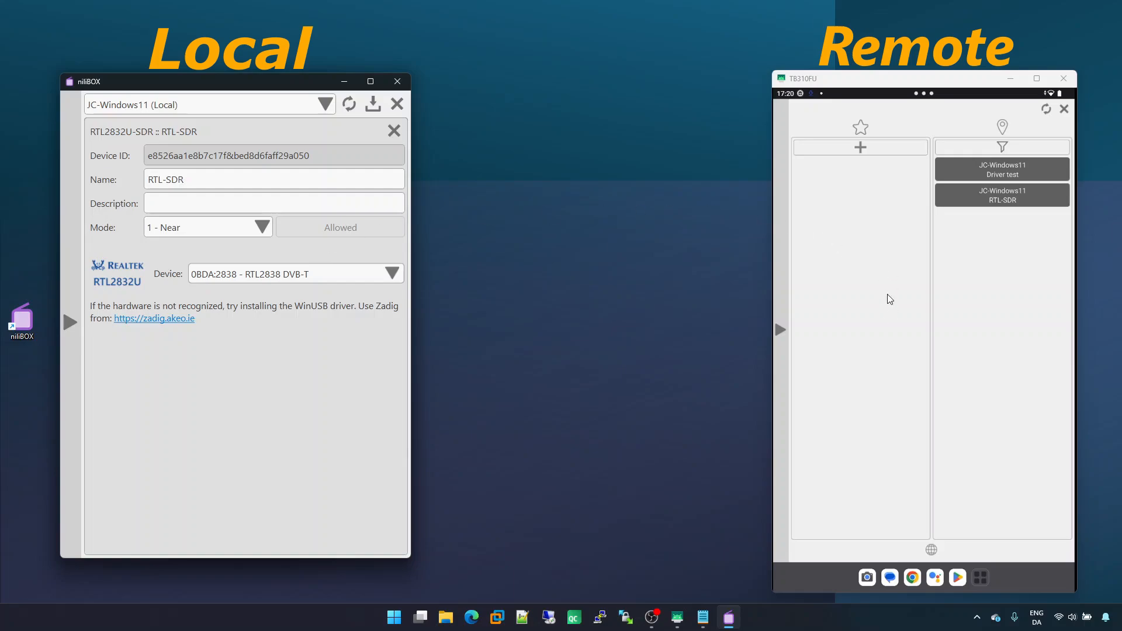
# Set the RTL-SDR device's mode to 0 - Local and save the settings
pyautogui.click(198, 234)
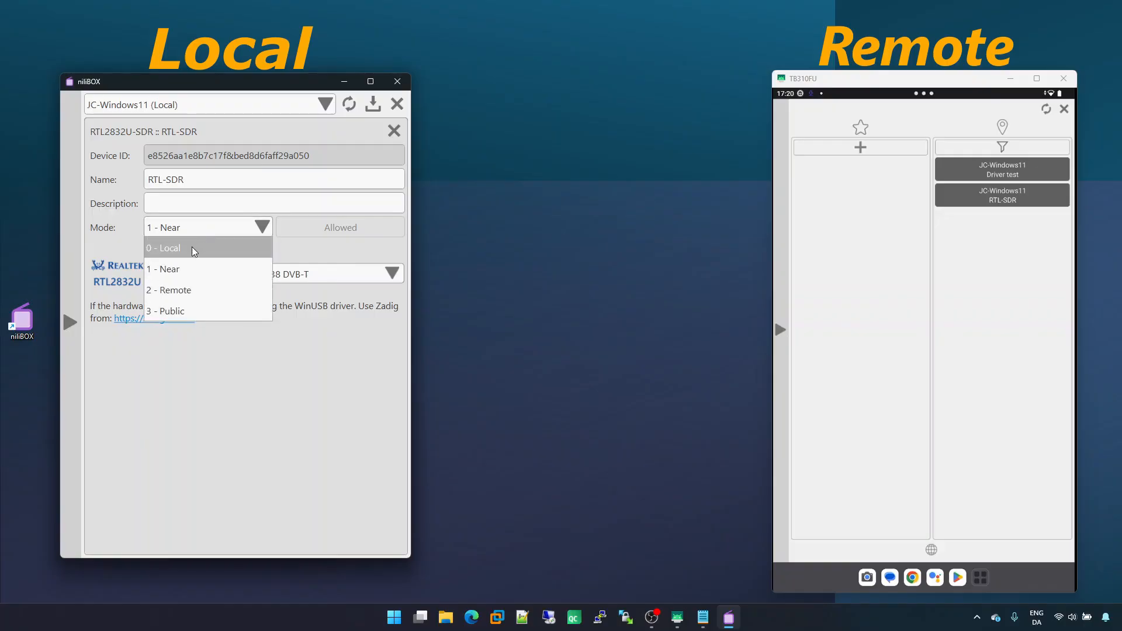
pyautogui.click(192, 248)
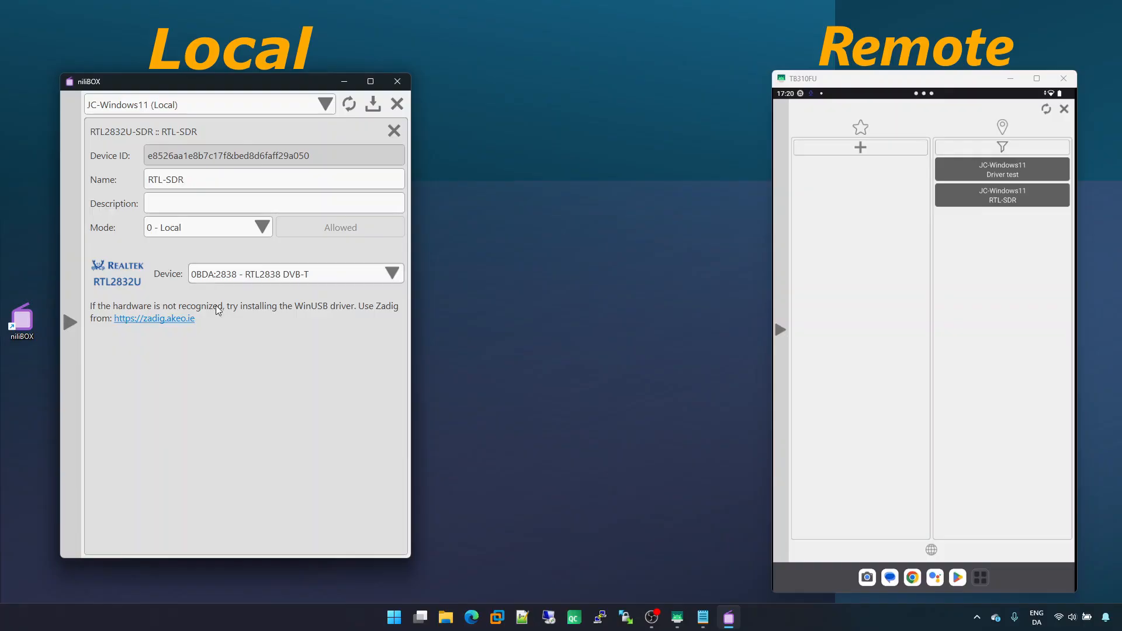
pyautogui.click(207, 229)
pyautogui.click(205, 264)
pyautogui.click(213, 231)
pyautogui.click(208, 247)
pyautogui.click(372, 106)
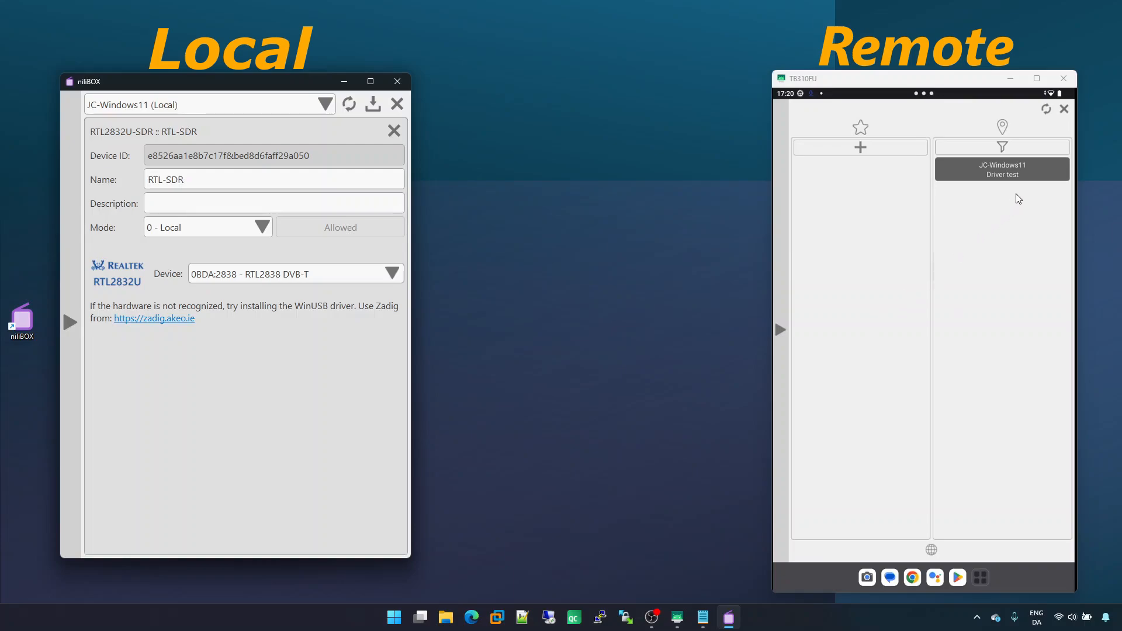
# Set the RTL-SDR device's mode back to 1 - Near
pyautogui.click(206, 233)
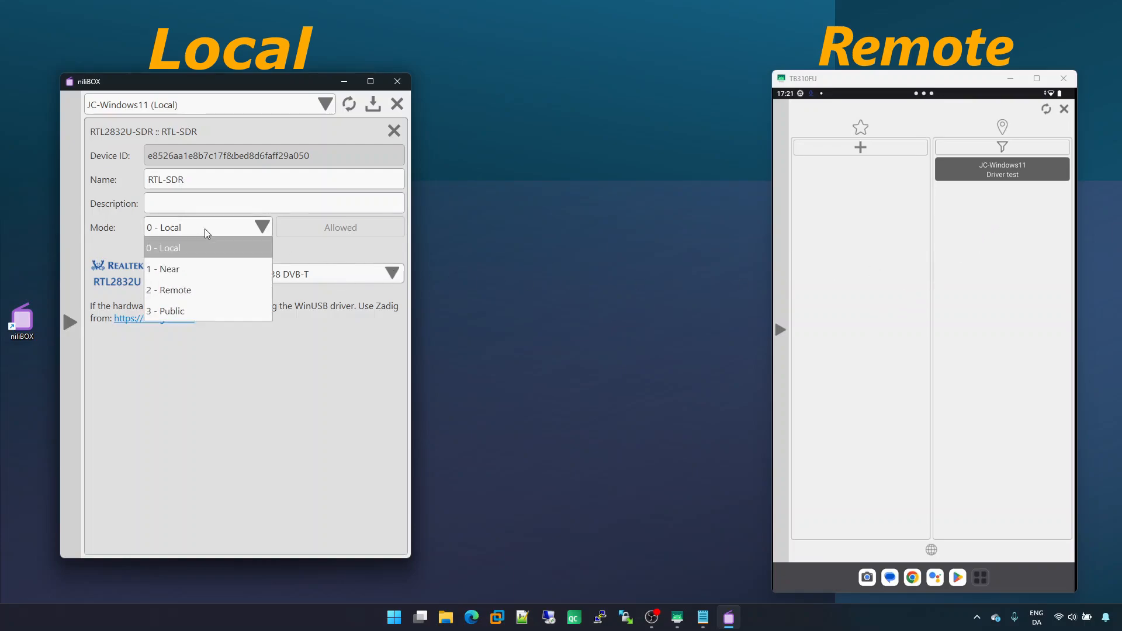
pyautogui.click(191, 268)
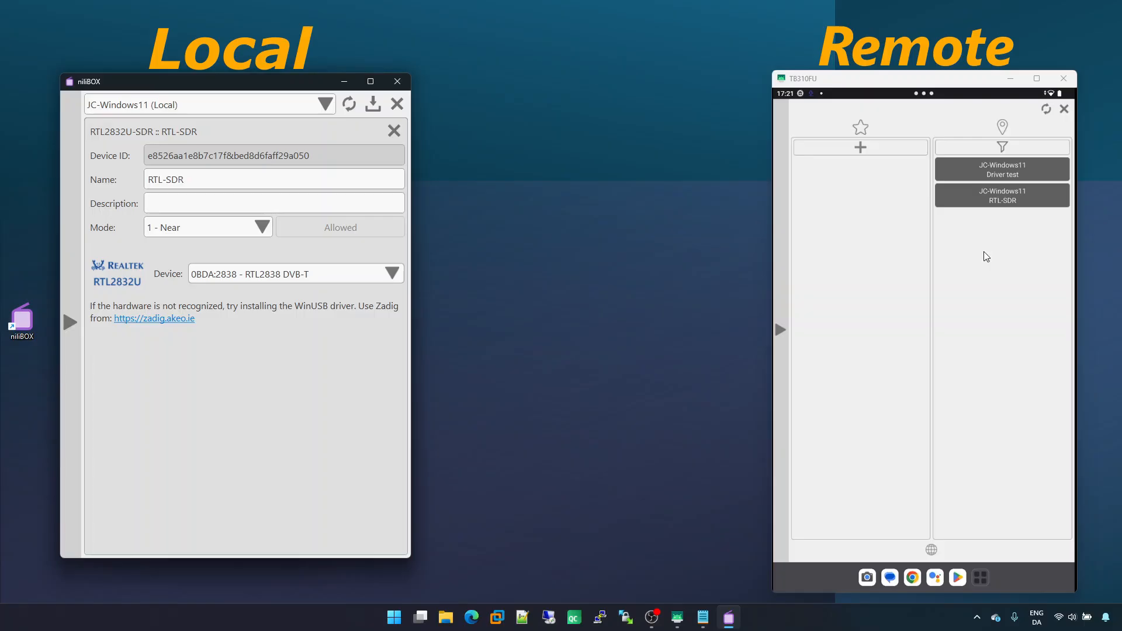
pyautogui.click(256, 227)
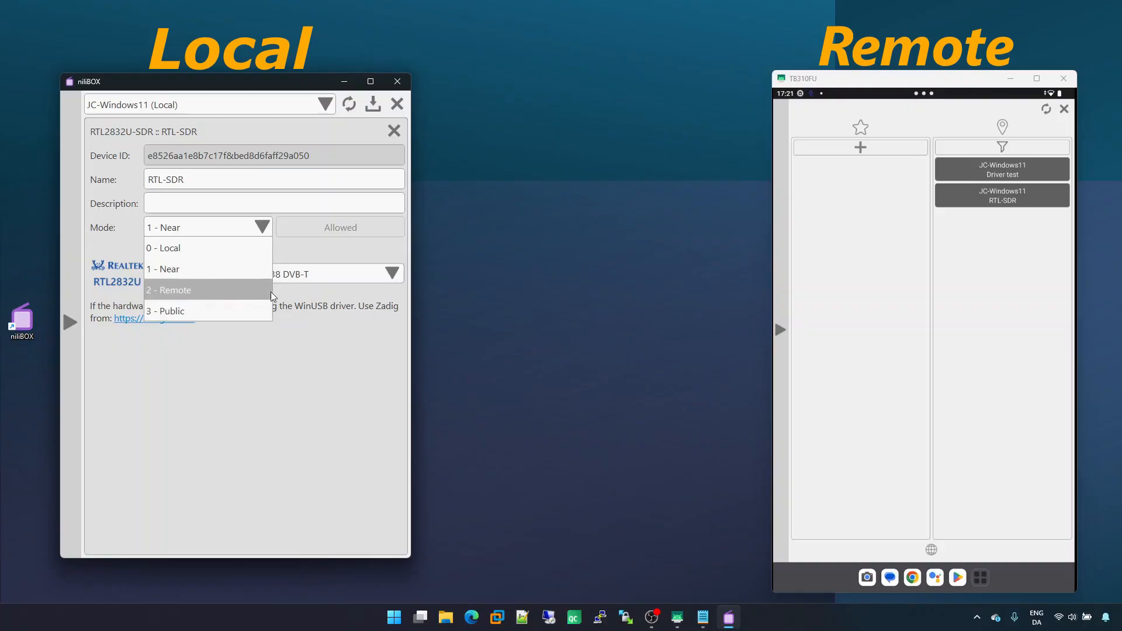
pyautogui.click(300, 291)
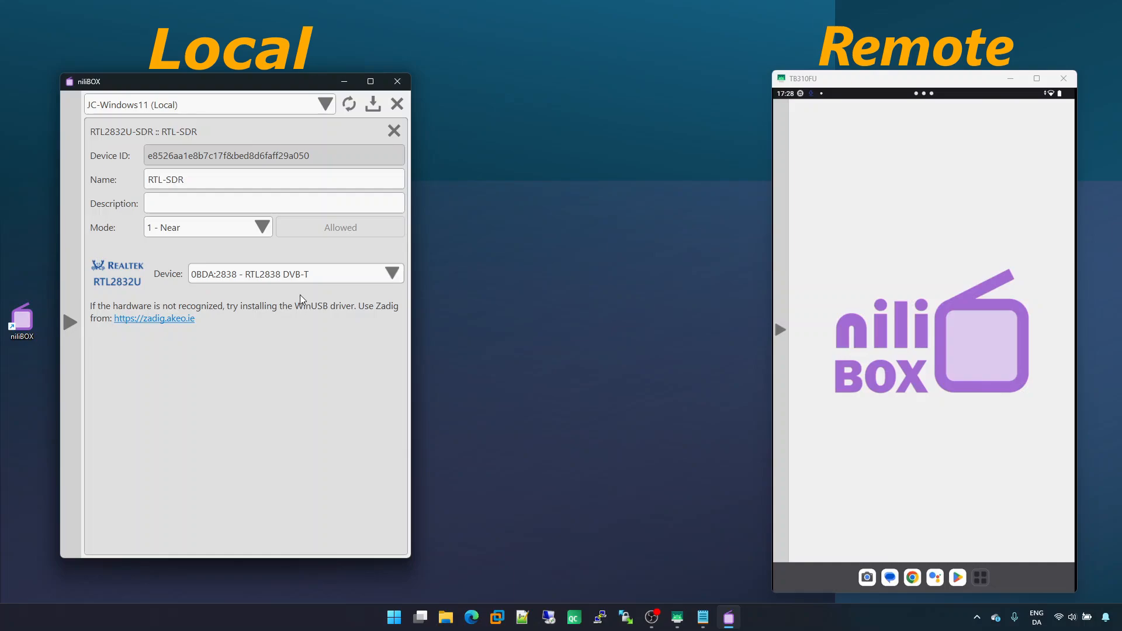
# Close the RTL-SDR configuration and expand the local Site section
pyautogui.click(395, 132)
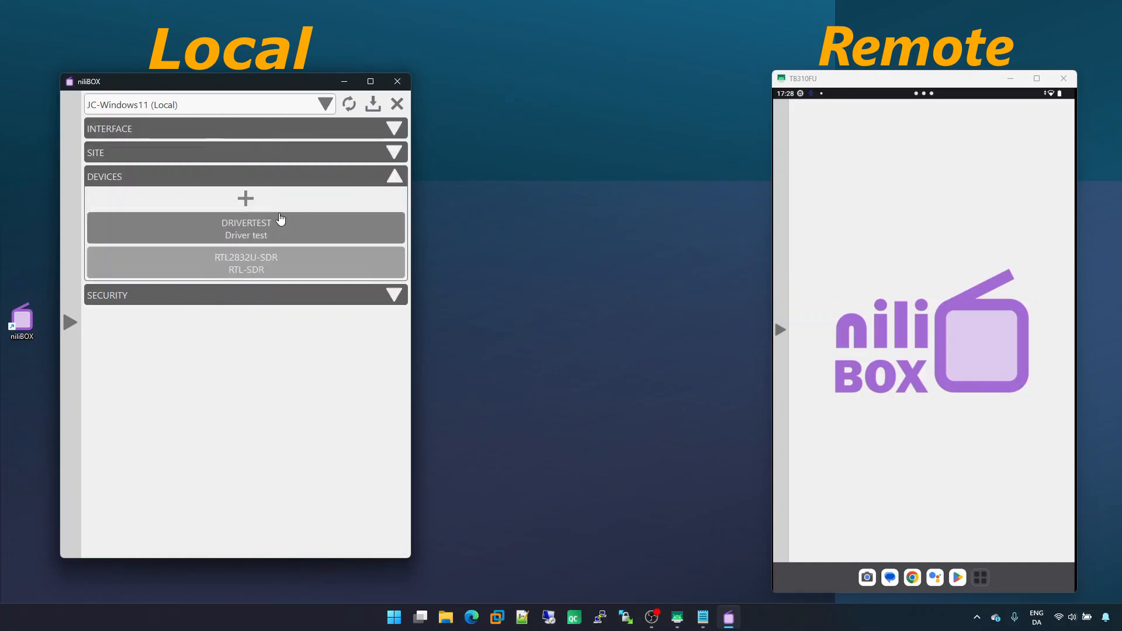
pyautogui.click(199, 153)
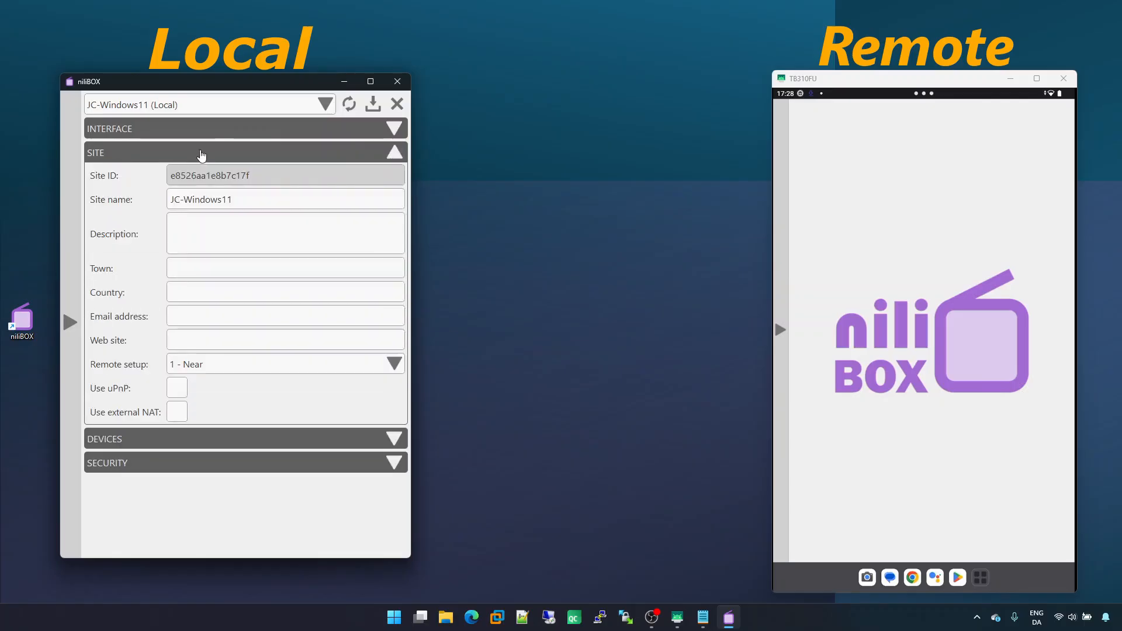
pyautogui.click(176, 205)
# Open the tablet's settings and expand its Site section
pyautogui.click(779, 228)
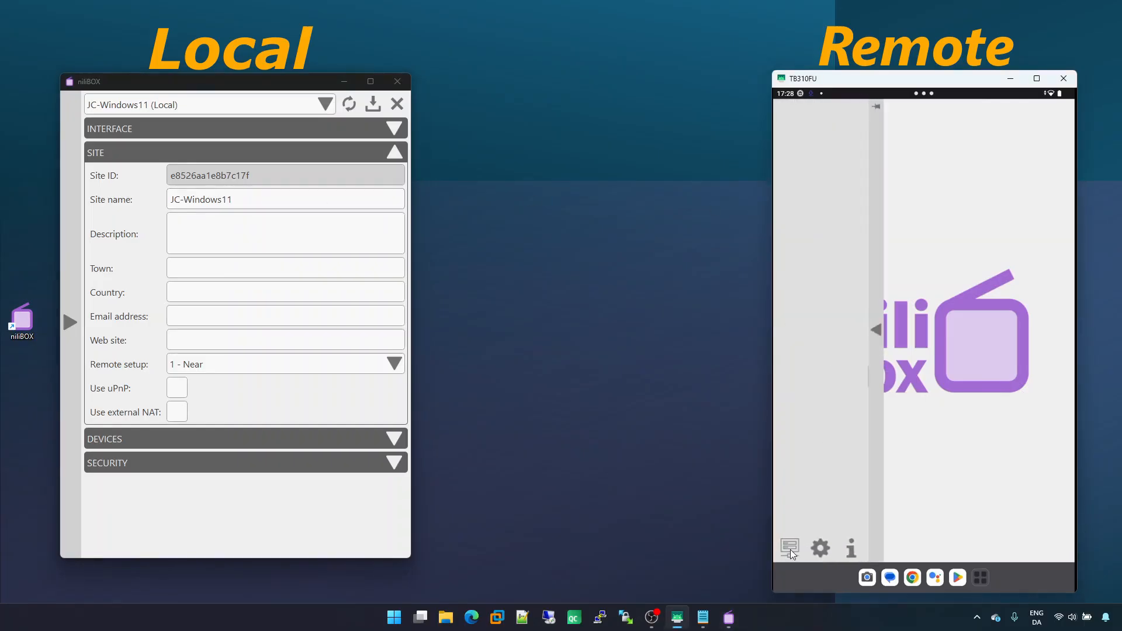
pyautogui.click(822, 549)
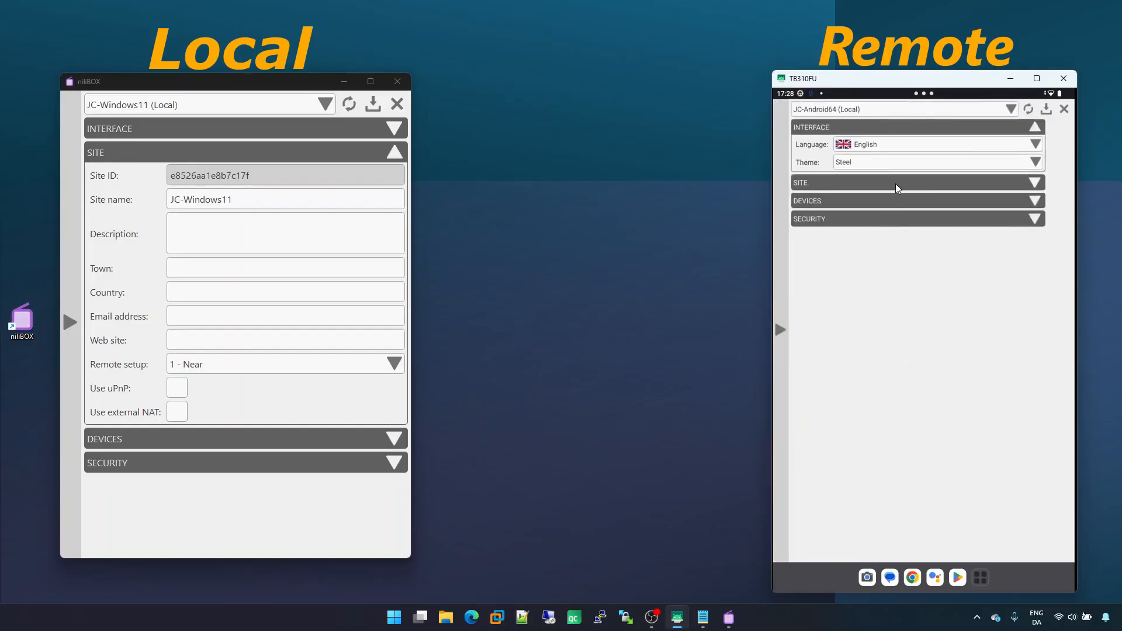
pyautogui.click(896, 183)
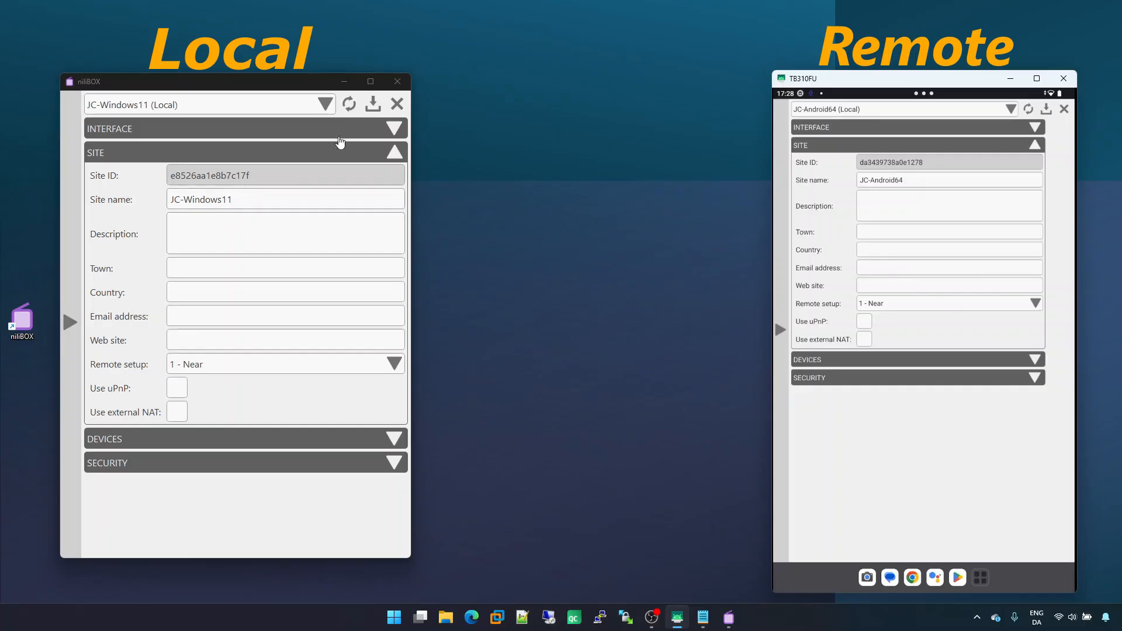
# Close the local settings and switch the tablet's settings to the JC-Windows11 site
pyautogui.click(374, 108)
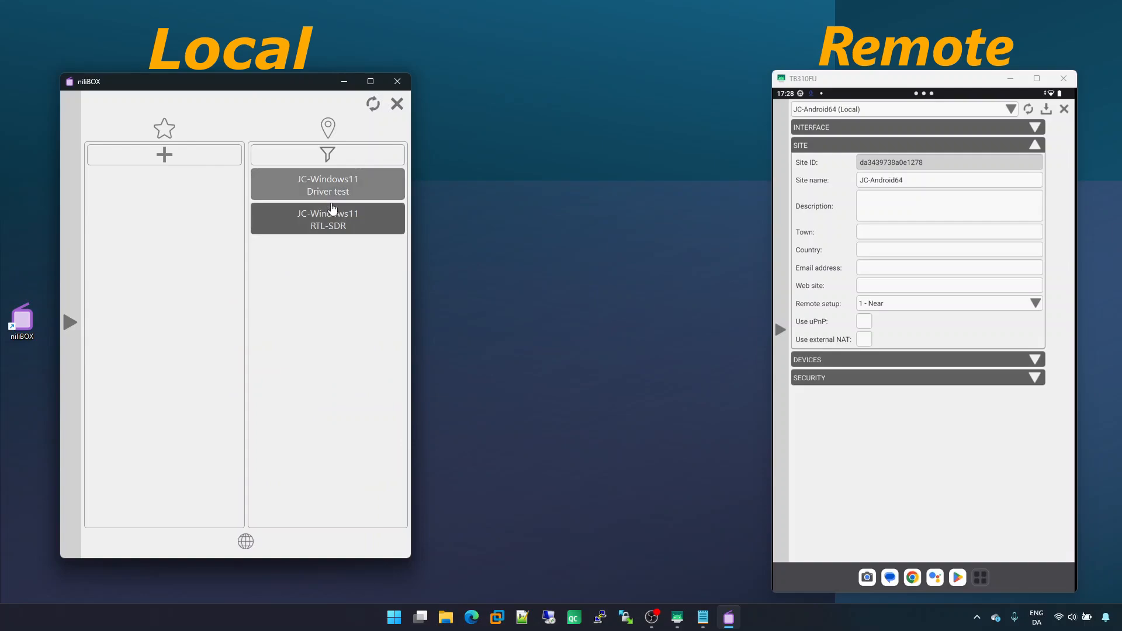
pyautogui.click(913, 434)
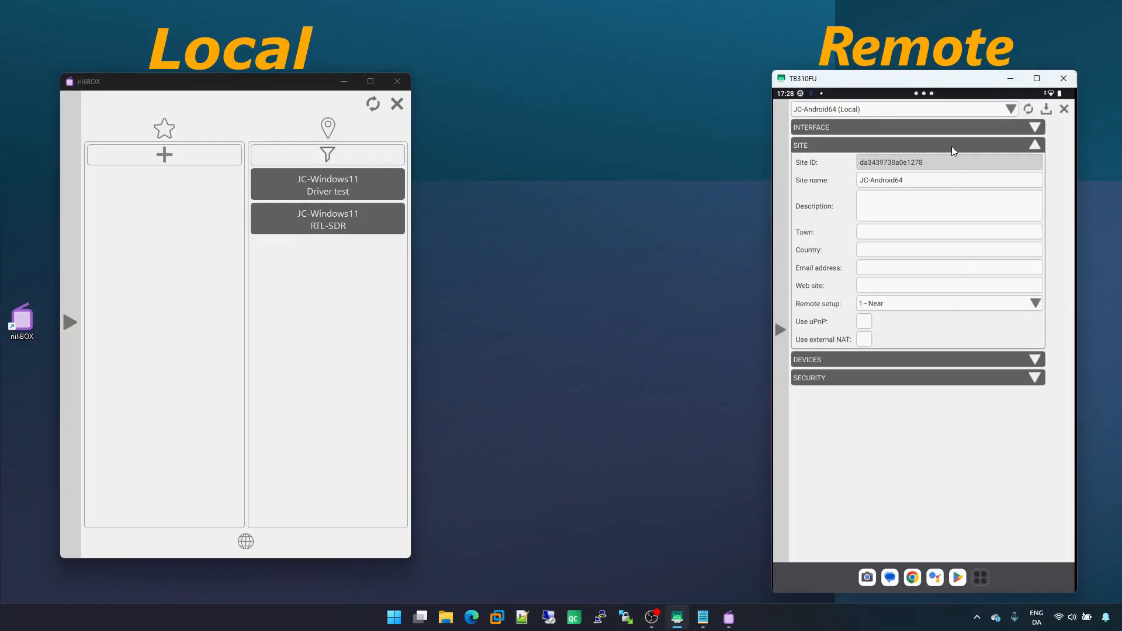
pyautogui.click(954, 111)
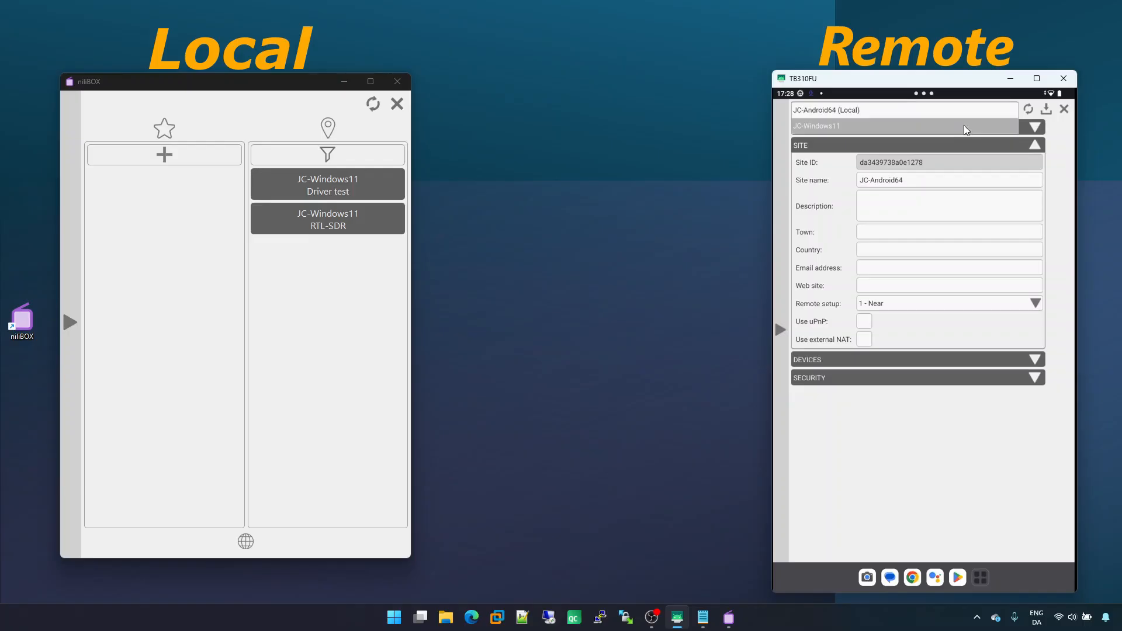
pyautogui.click(963, 125)
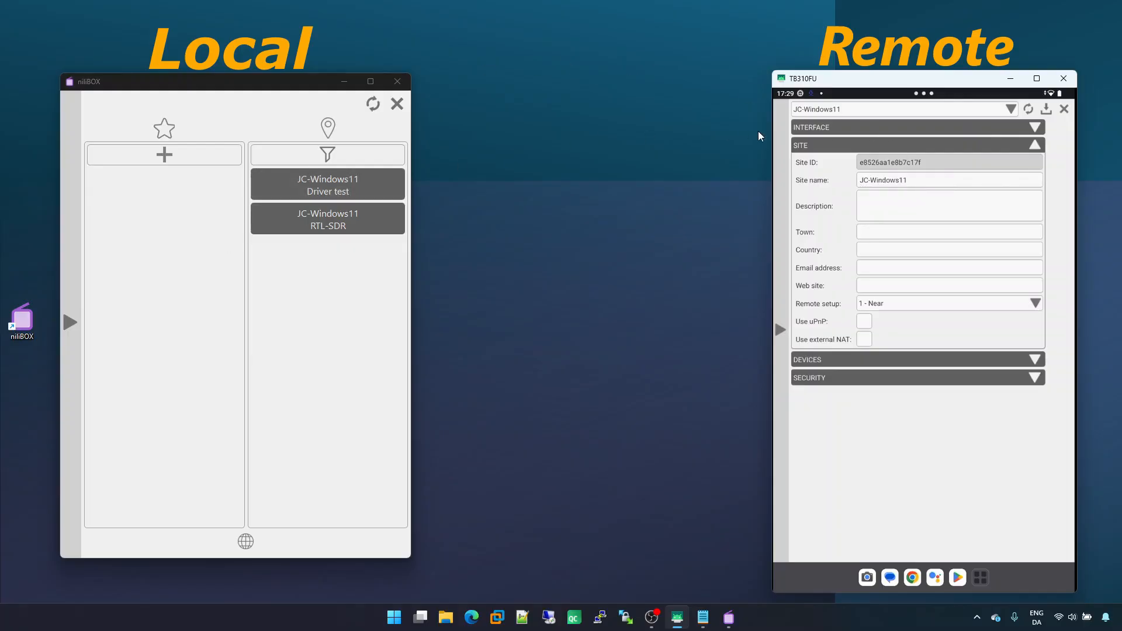
# Add a new Webcam driver device to the JC-Windows11 site using the USB Video Device camera
pyautogui.click(947, 360)
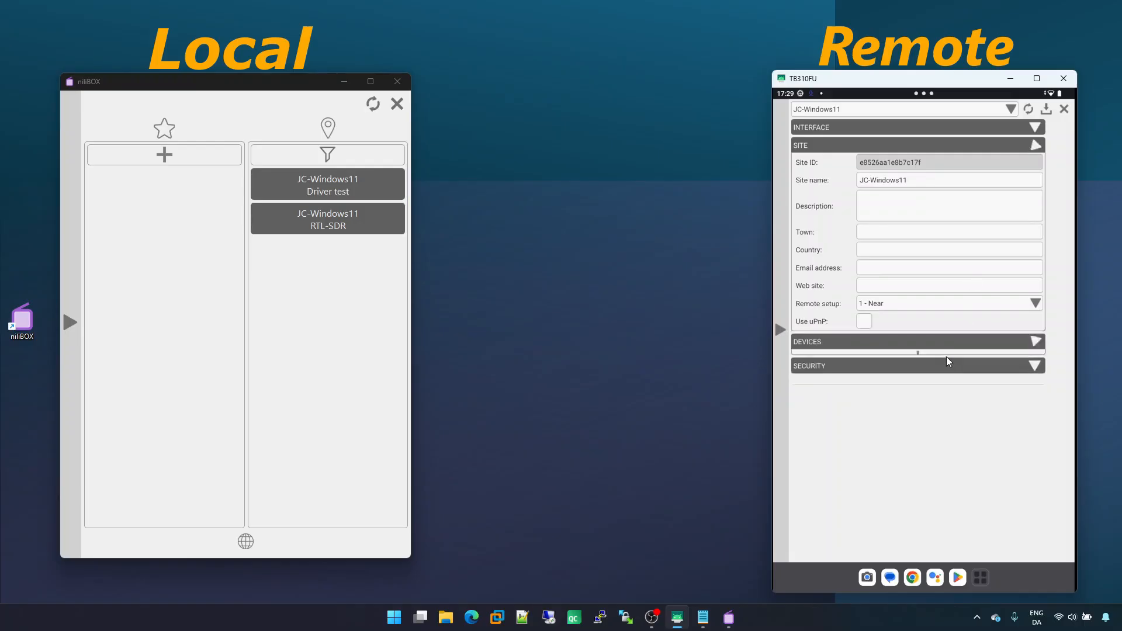
pyautogui.click(936, 181)
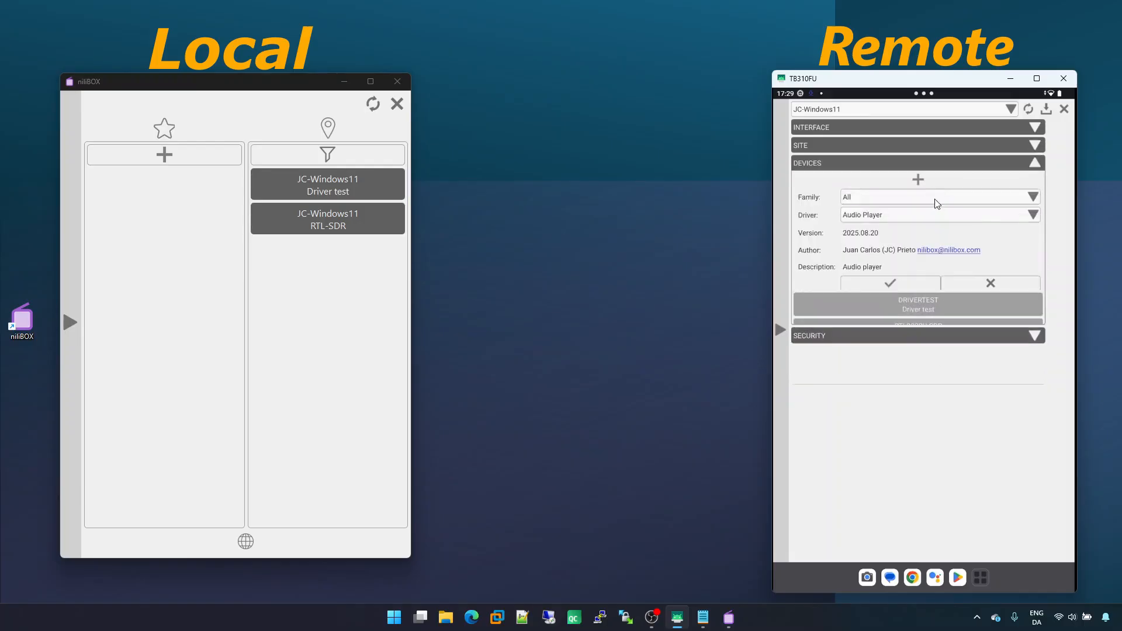
pyautogui.click(932, 215)
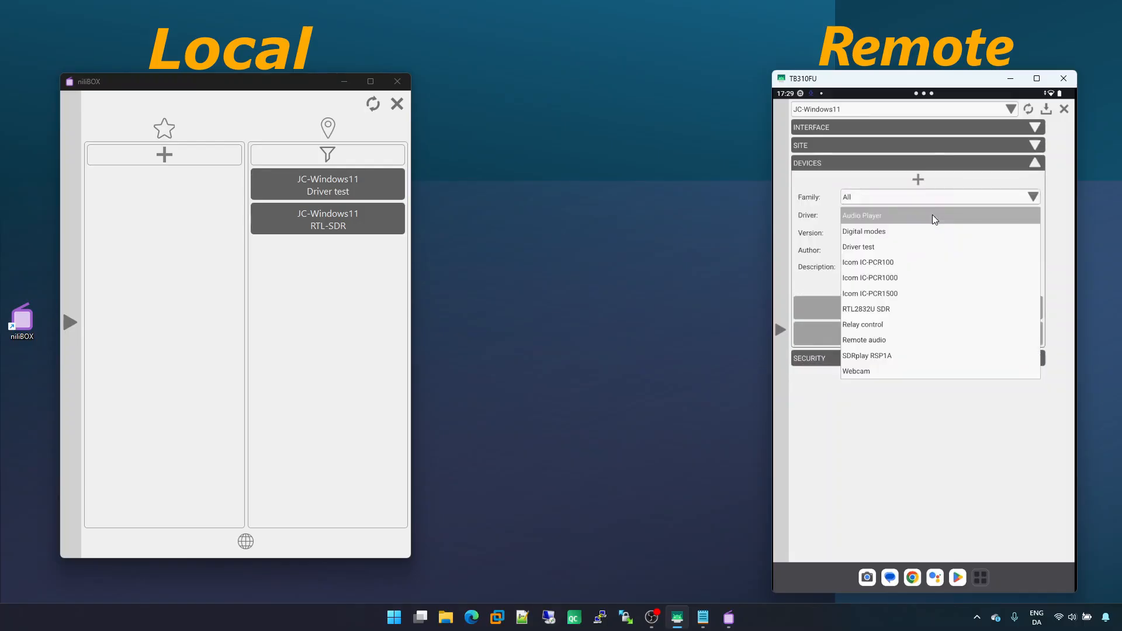
pyautogui.click(878, 371)
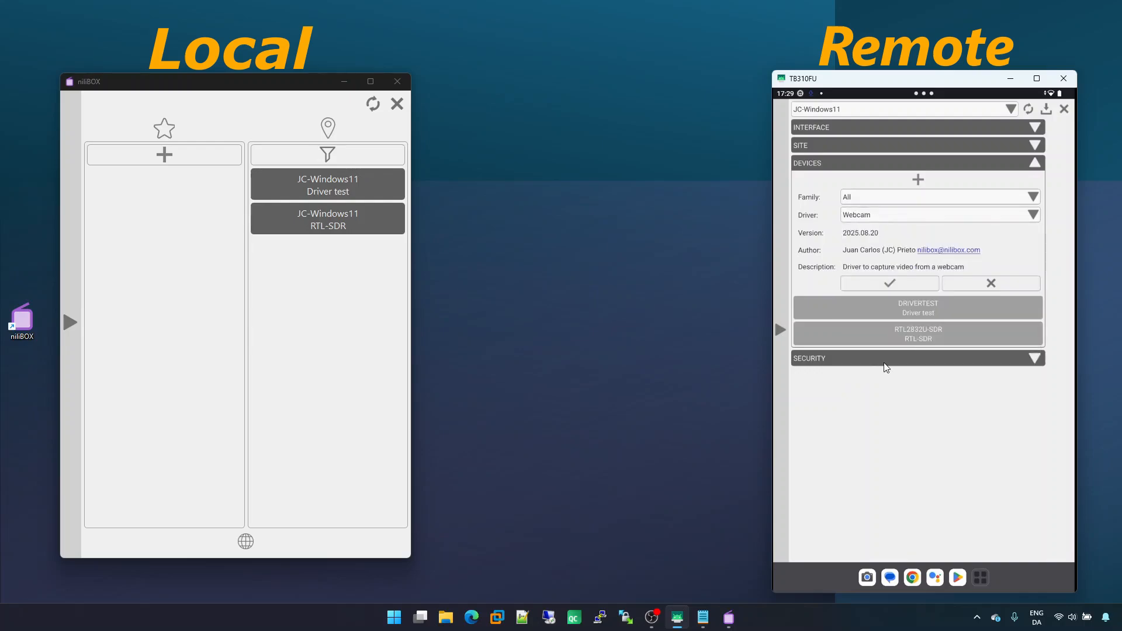
pyautogui.click(909, 283)
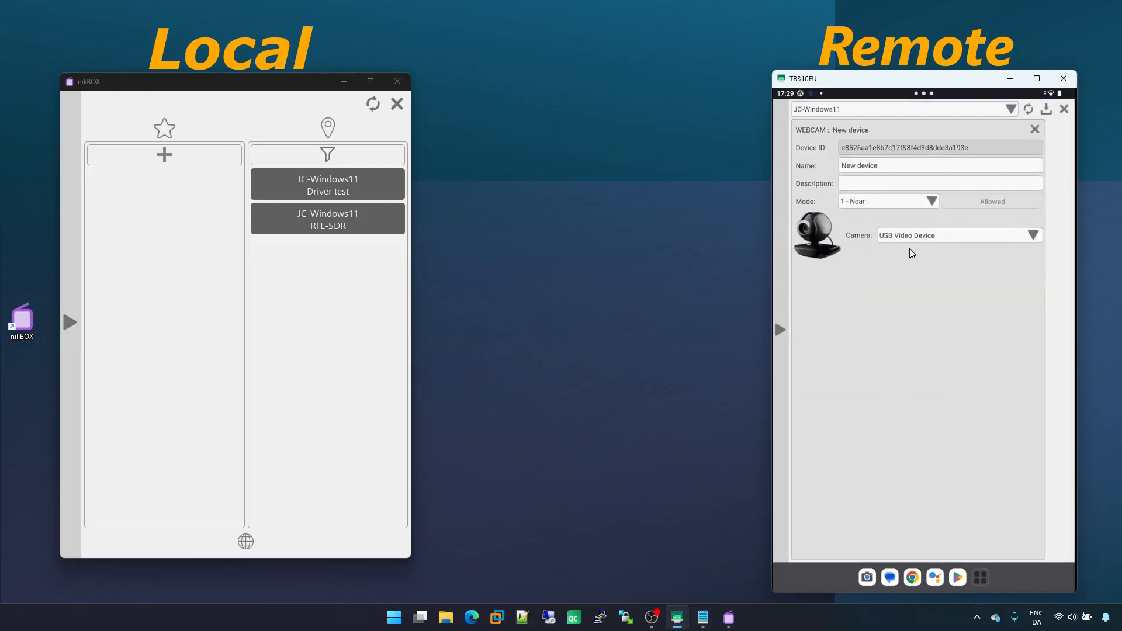
pyautogui.click(958, 237)
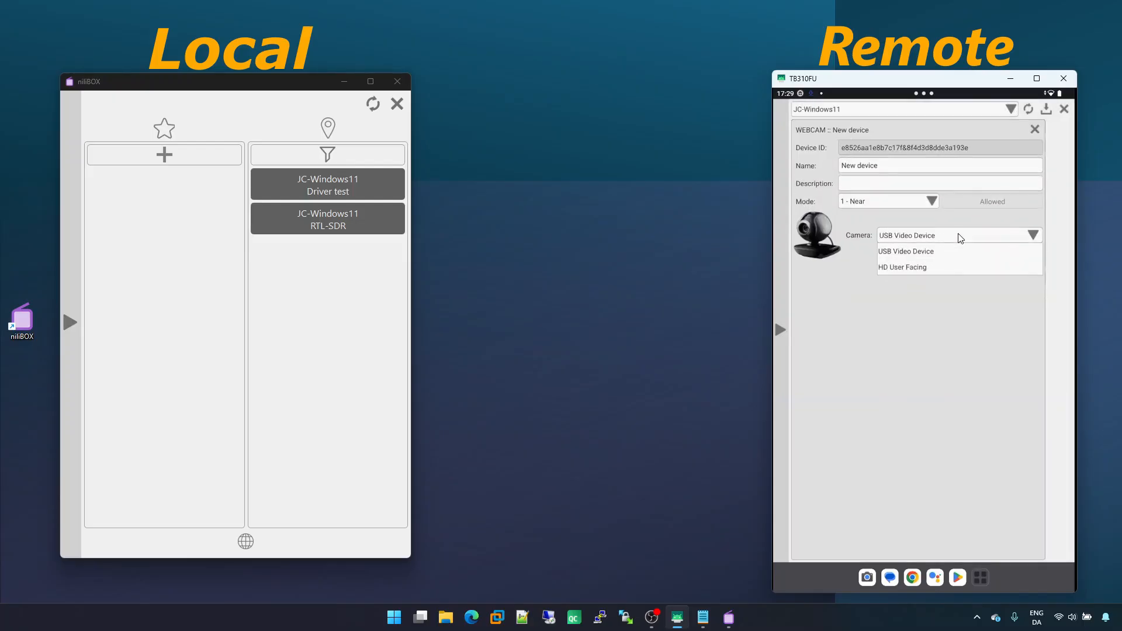
pyautogui.click(946, 236)
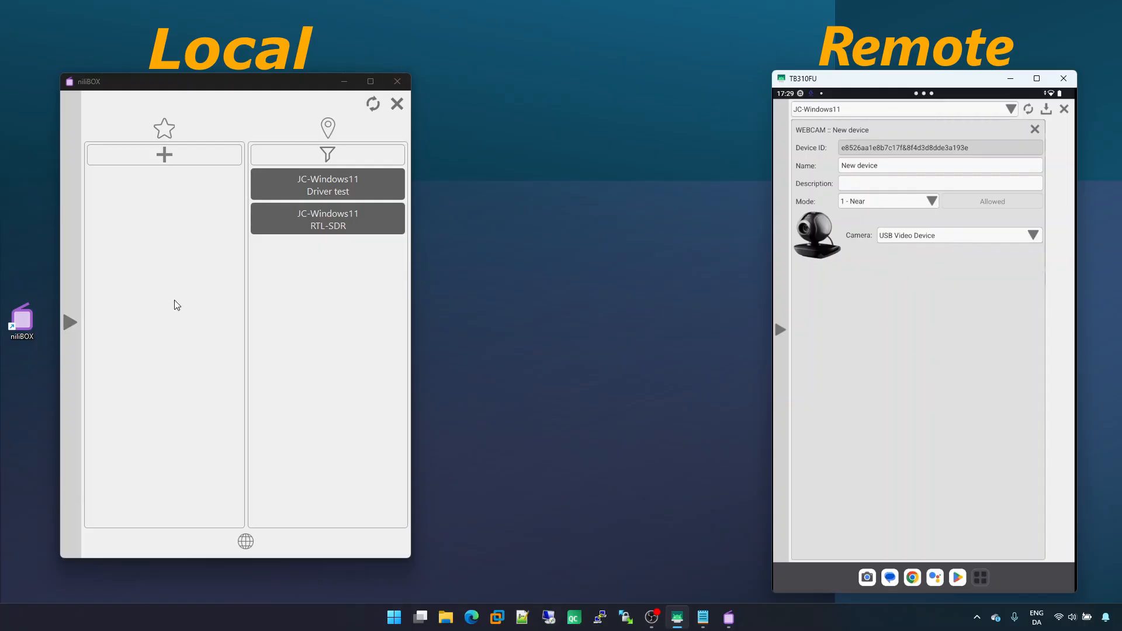
# Rename the new device Webcam
pyautogui.click(909, 169)
pyautogui.press('BackSpace')
pyautogui.press('BackSpace')
pyautogui.press('BackSpace')
pyautogui.press('BackSpace')
pyautogui.press('BackSpace')
pyautogui.press('BackSpace')
pyautogui.press('BackSpace')
pyautogui.press('BackSpace')
pyautogui.press('BackSpace')
pyautogui.press('BackSpace')
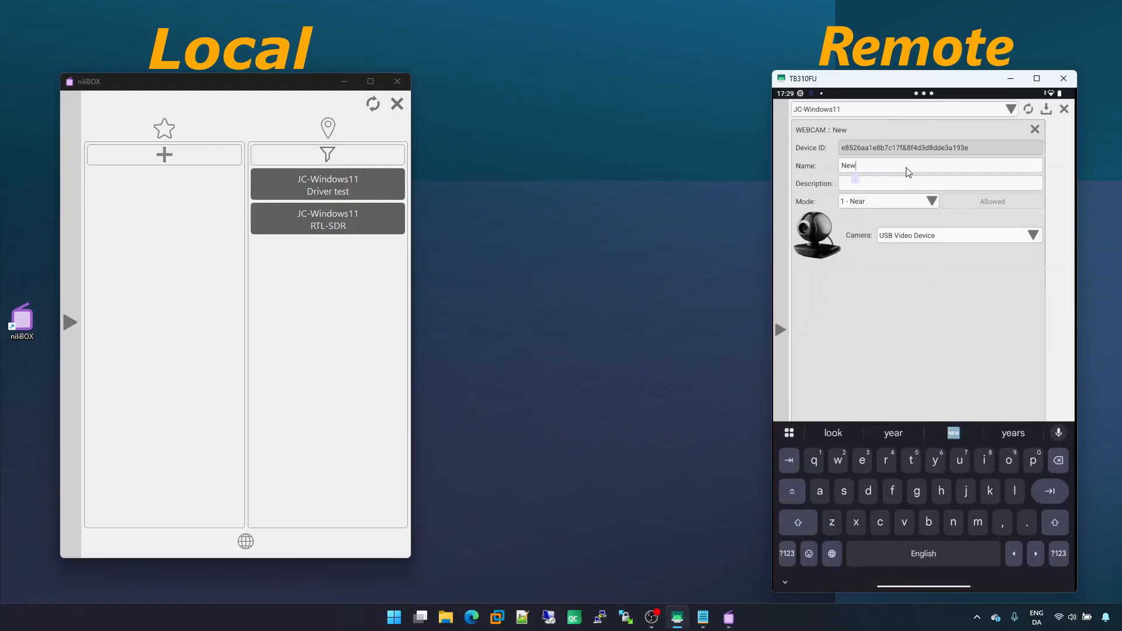
pyautogui.write('We')
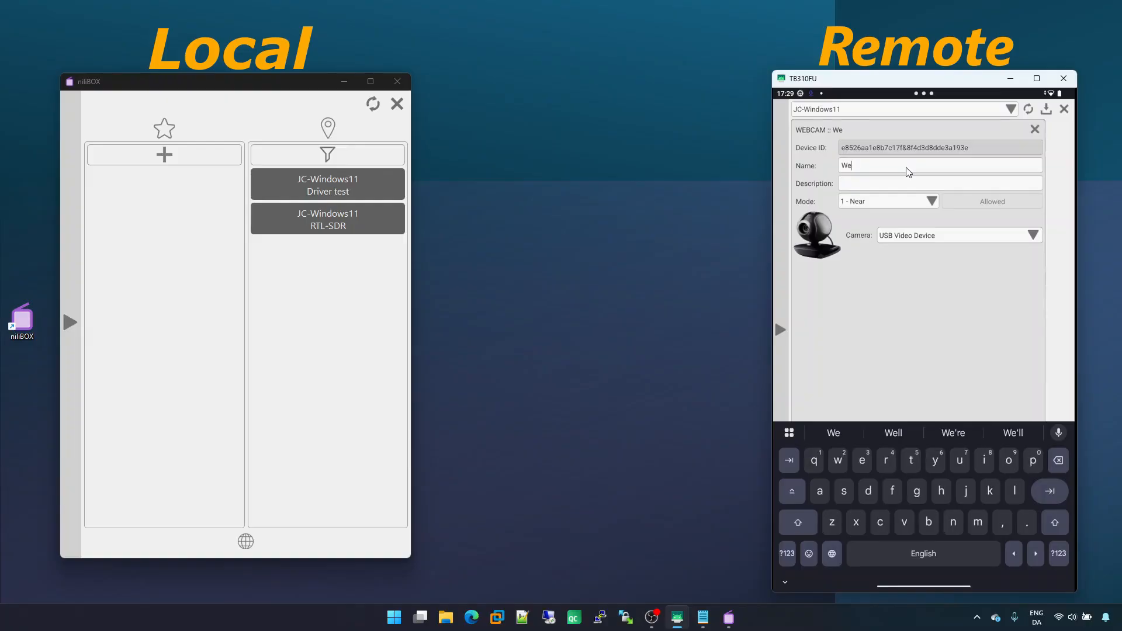
pyautogui.write('bcam')
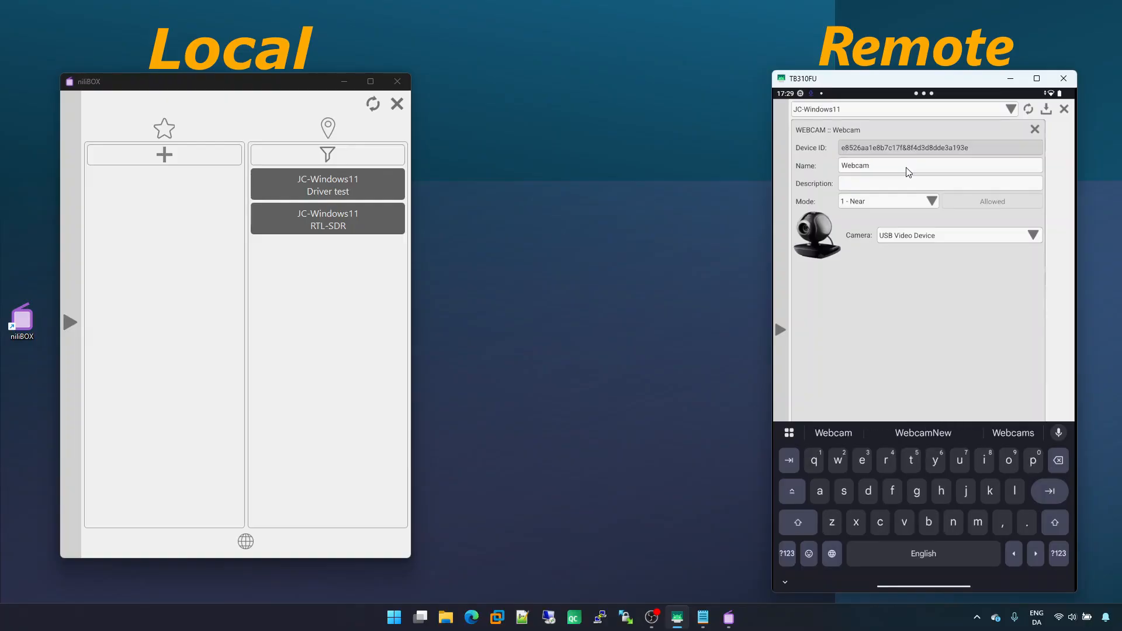
# Open the local Webcam device, start and stop its video stream, then close it and the tablet's device editor
pyautogui.click(963, 289)
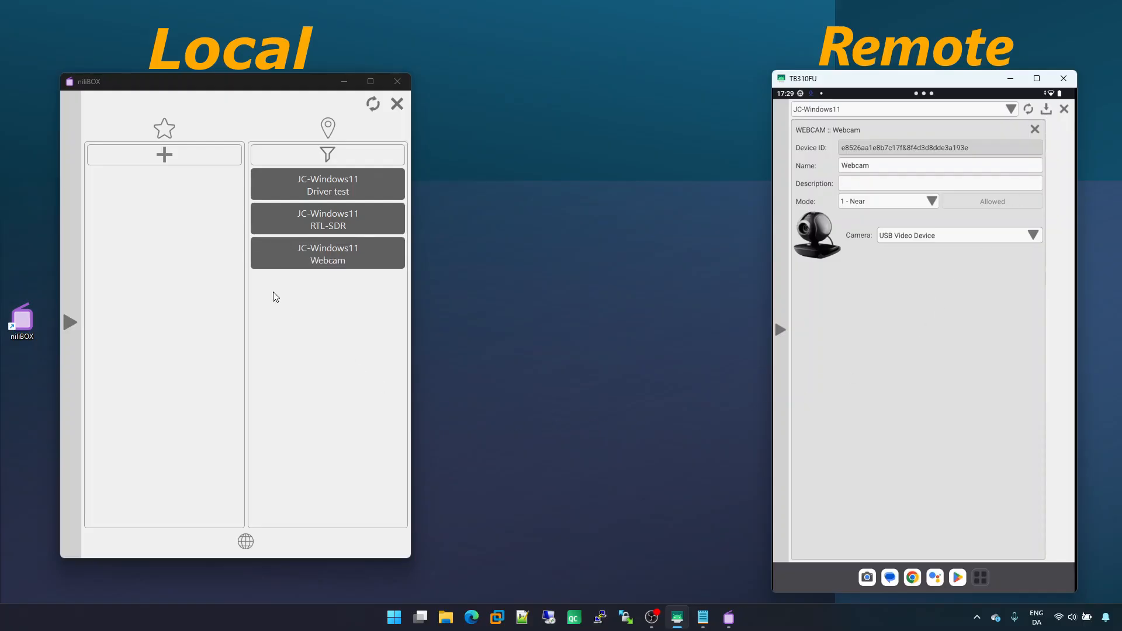
pyautogui.click(363, 260)
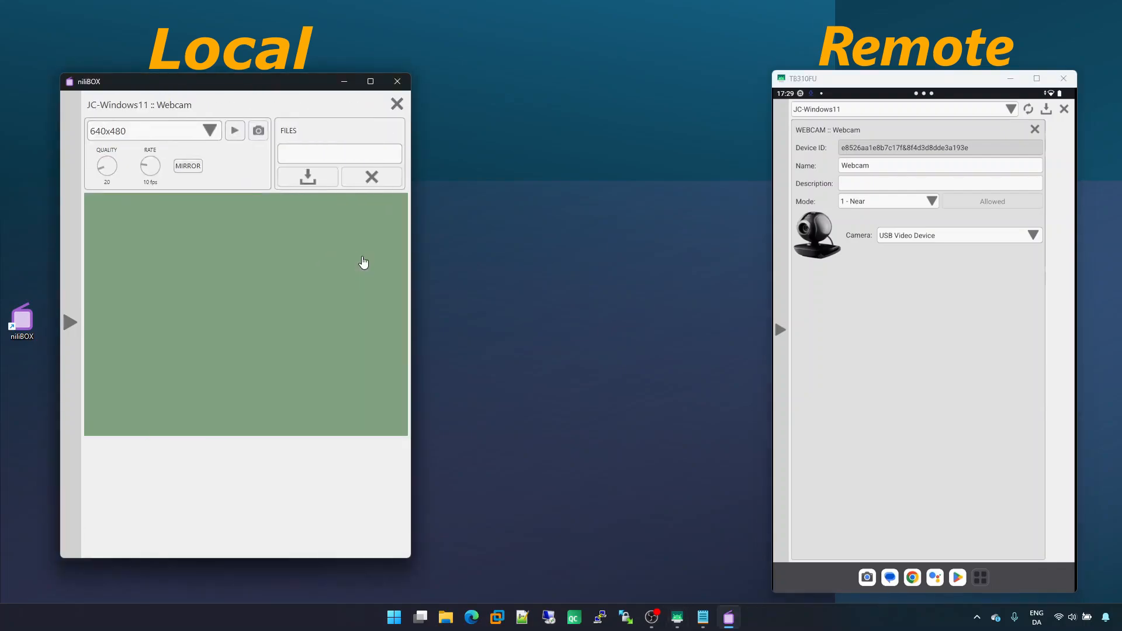
pyautogui.click(234, 131)
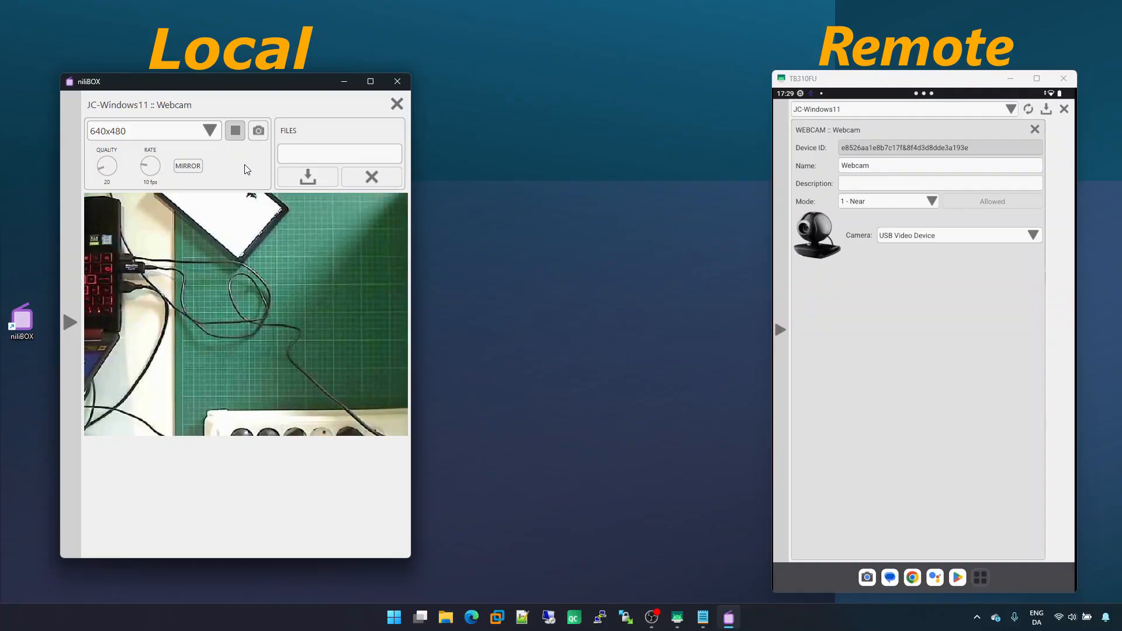
pyautogui.click(235, 131)
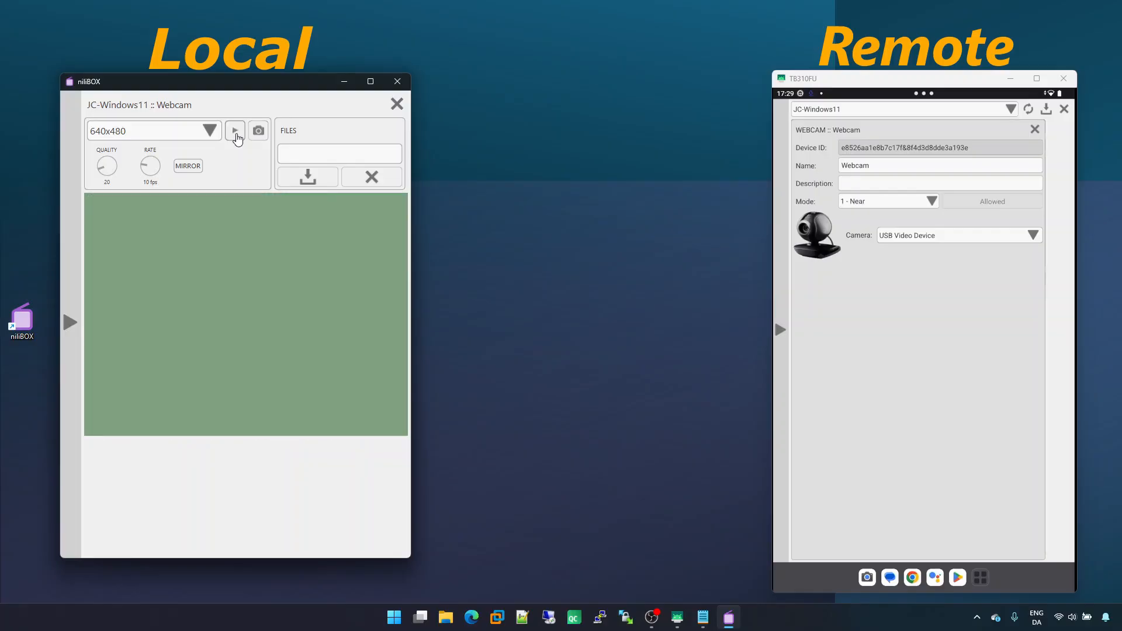
pyautogui.click(1035, 129)
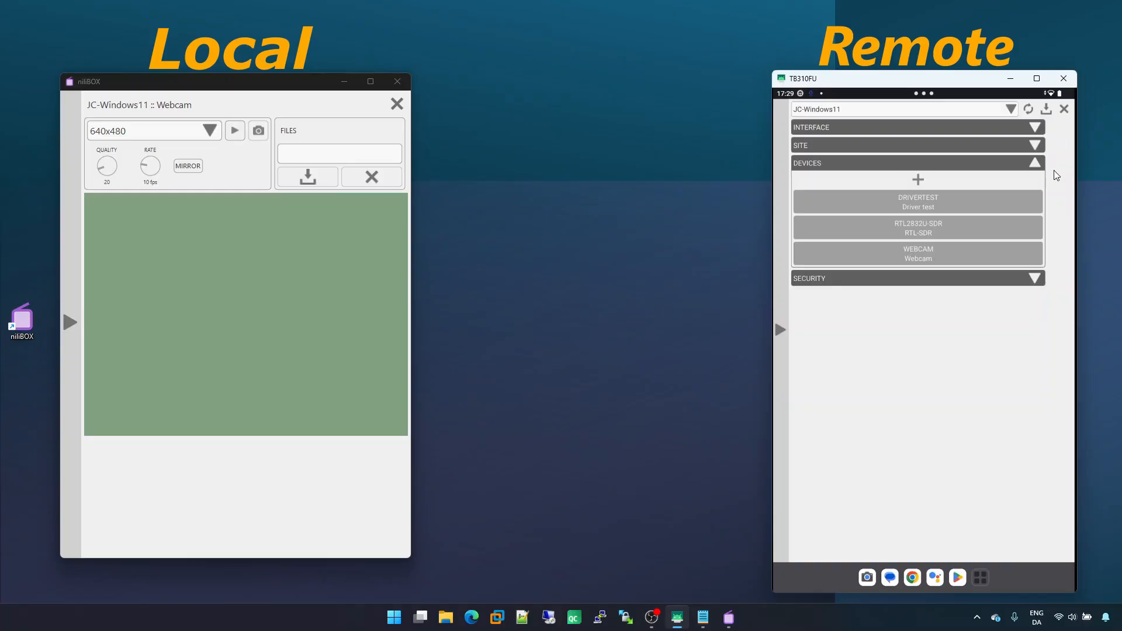
pyautogui.click(397, 104)
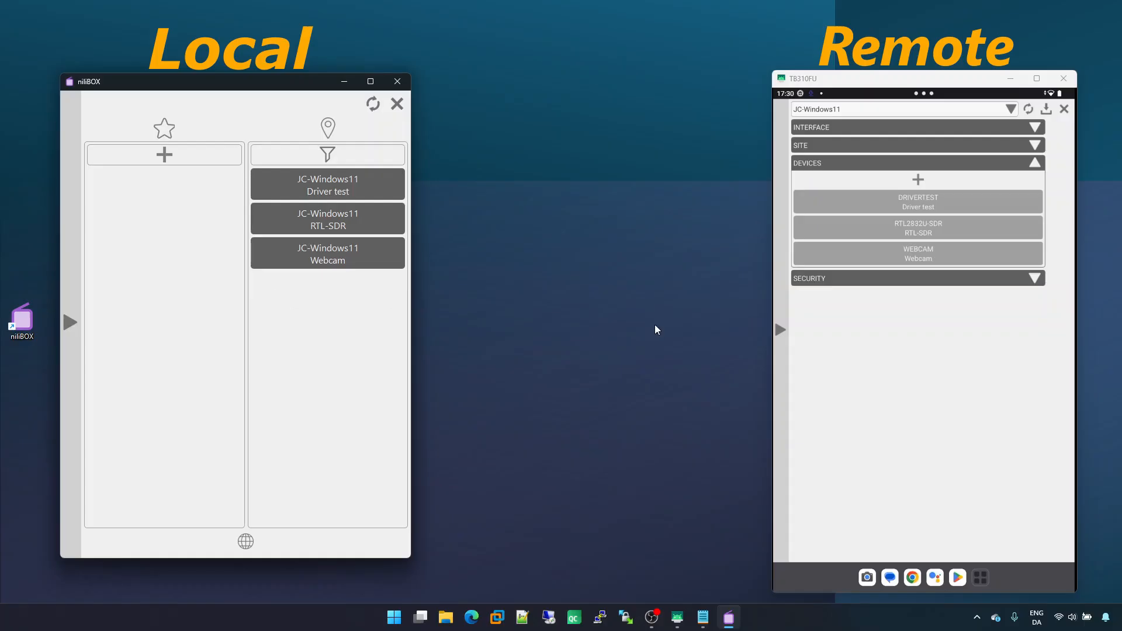
# Switch the tablet's settings to the JC-Android64 (Local) site
pyautogui.click(873, 112)
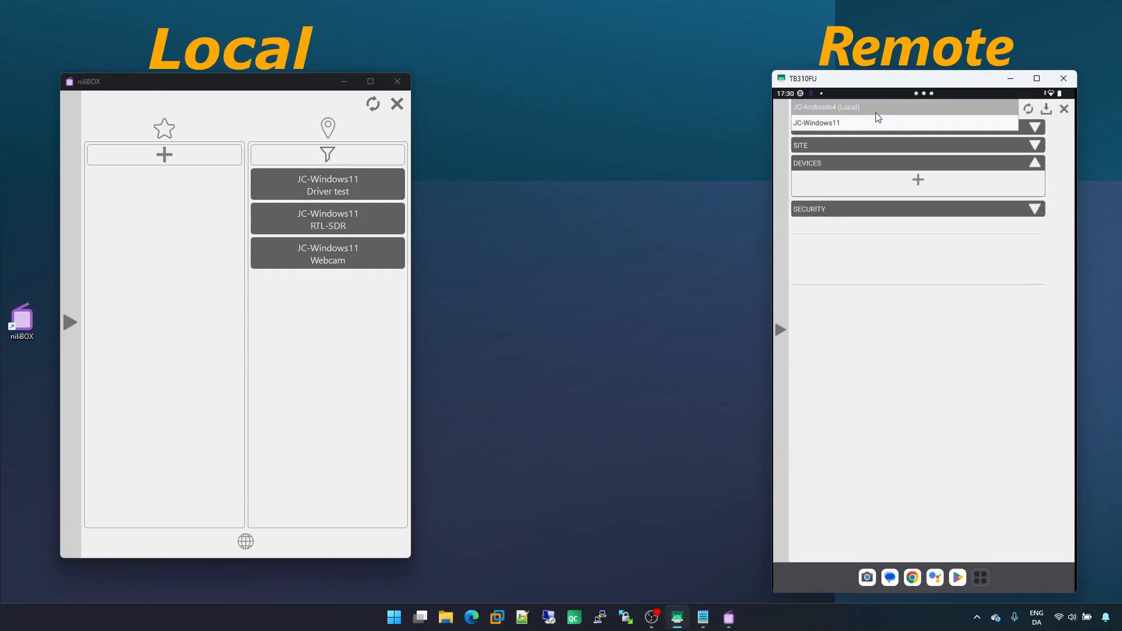
pyautogui.click(880, 109)
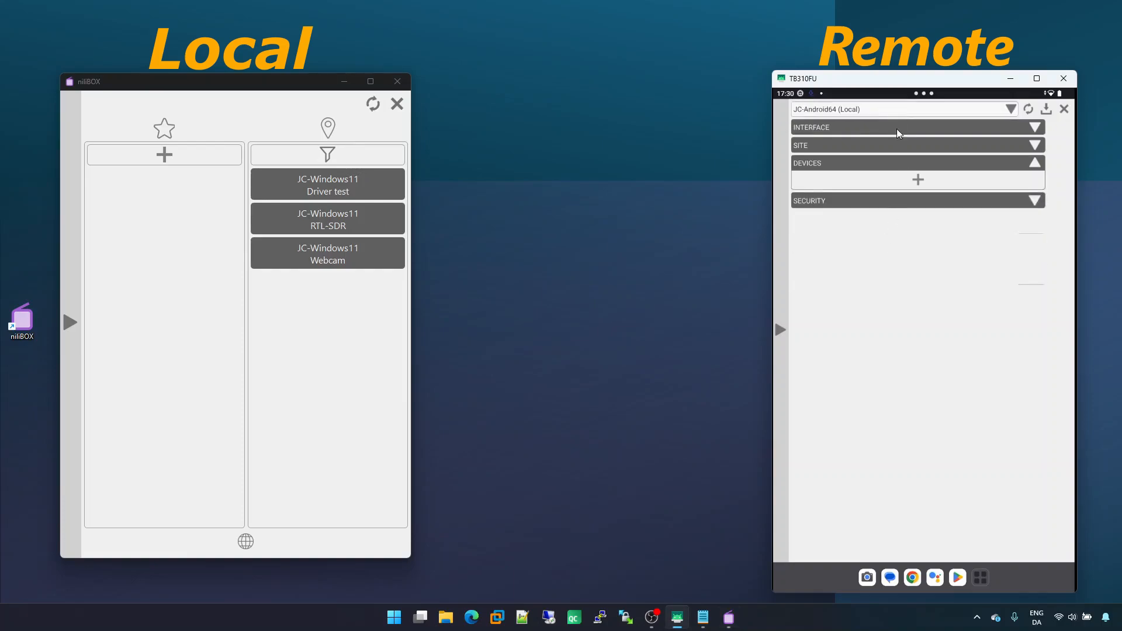
pyautogui.click(333, 344)
# Close the local device list and open the local settings with the Site section expanded
pyautogui.click(385, 105)
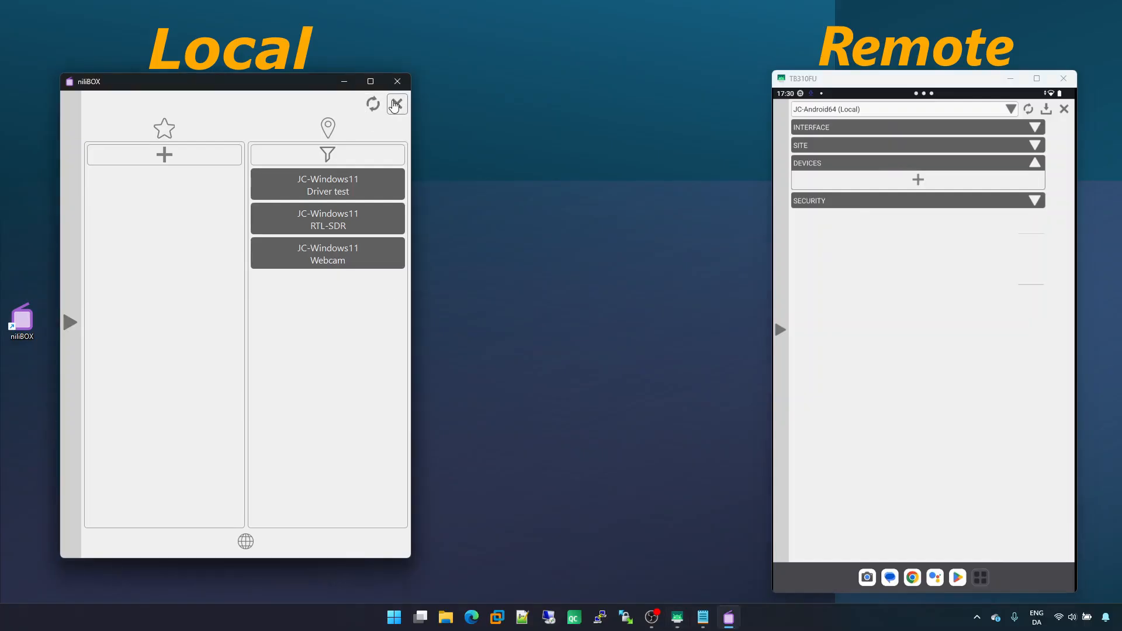
pyautogui.click(73, 397)
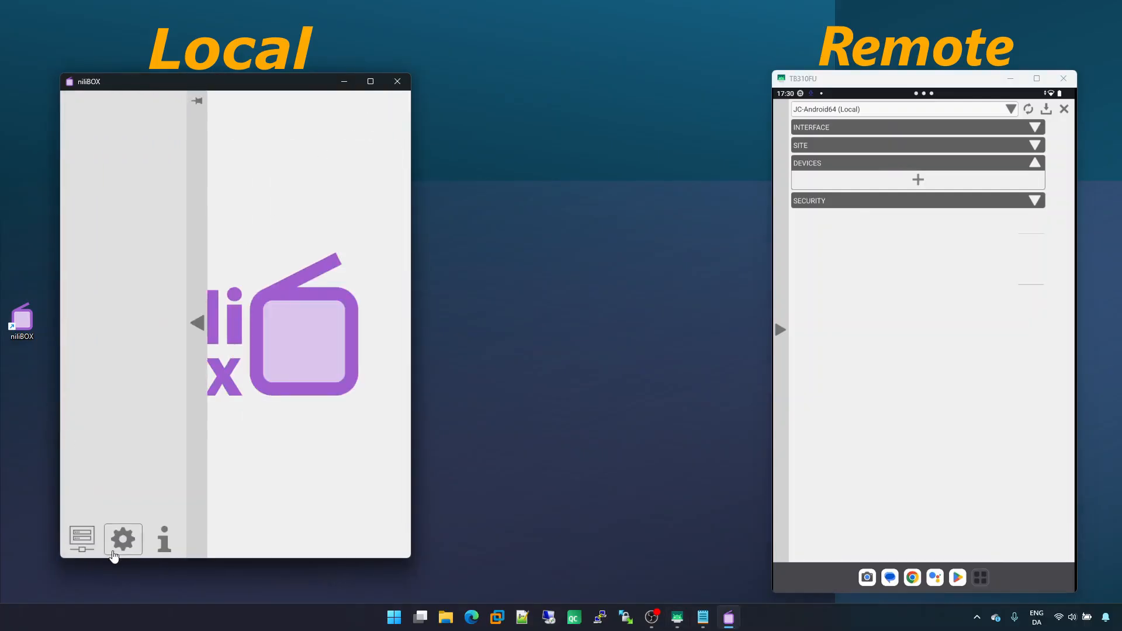
pyautogui.click(121, 538)
pyautogui.click(214, 203)
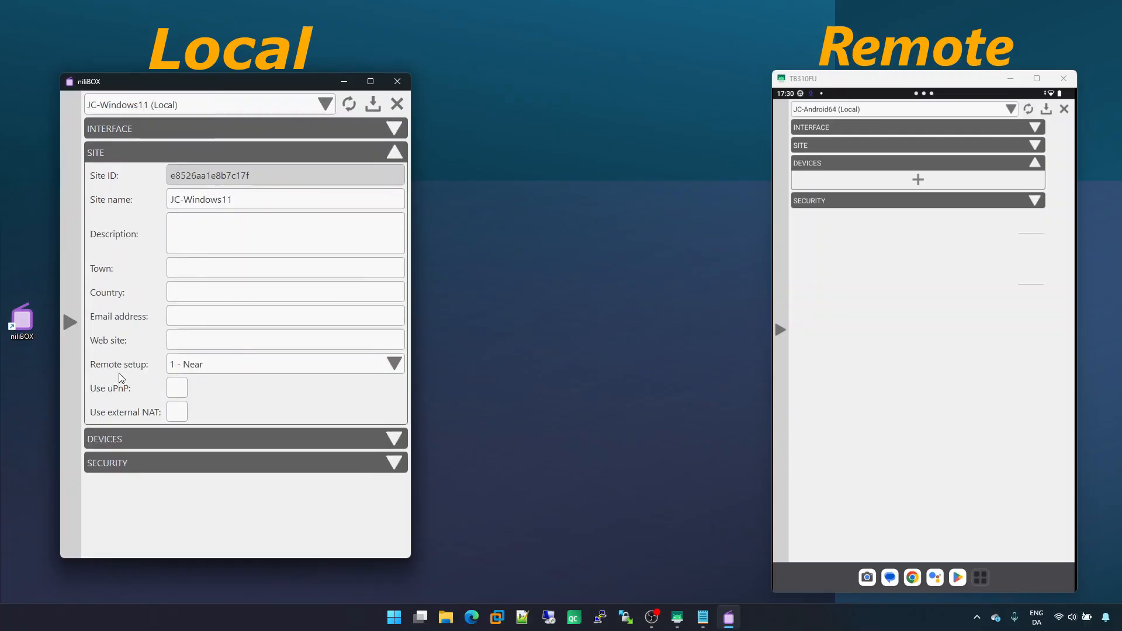
# Review the local Remote setup options and the tablet's site list
pyautogui.click(260, 368)
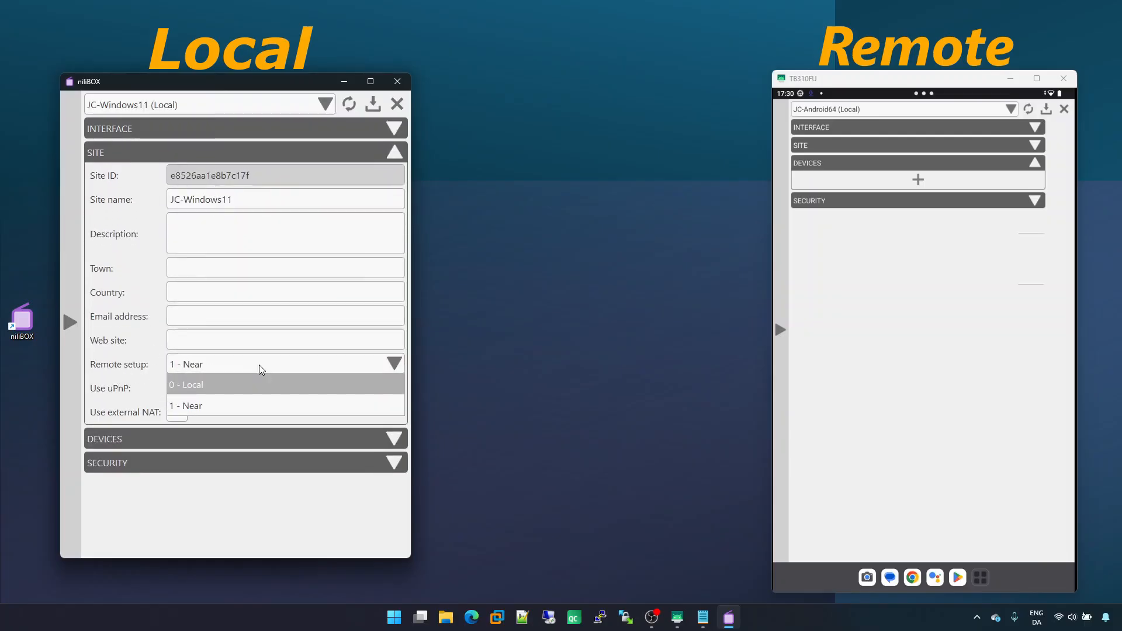
pyautogui.click(113, 364)
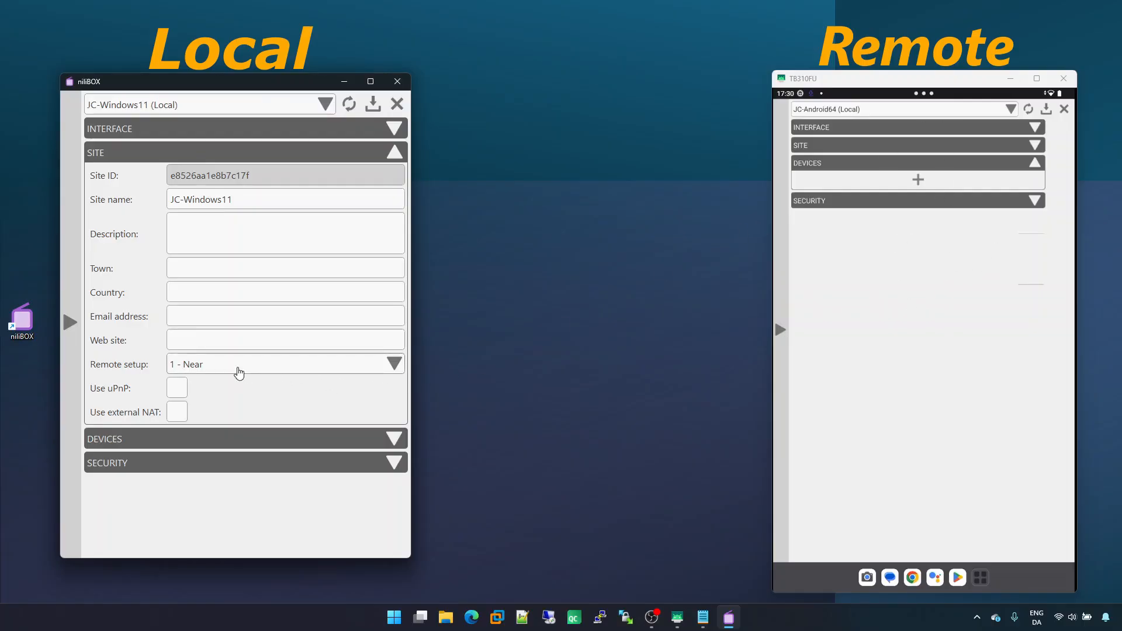
pyautogui.click(921, 109)
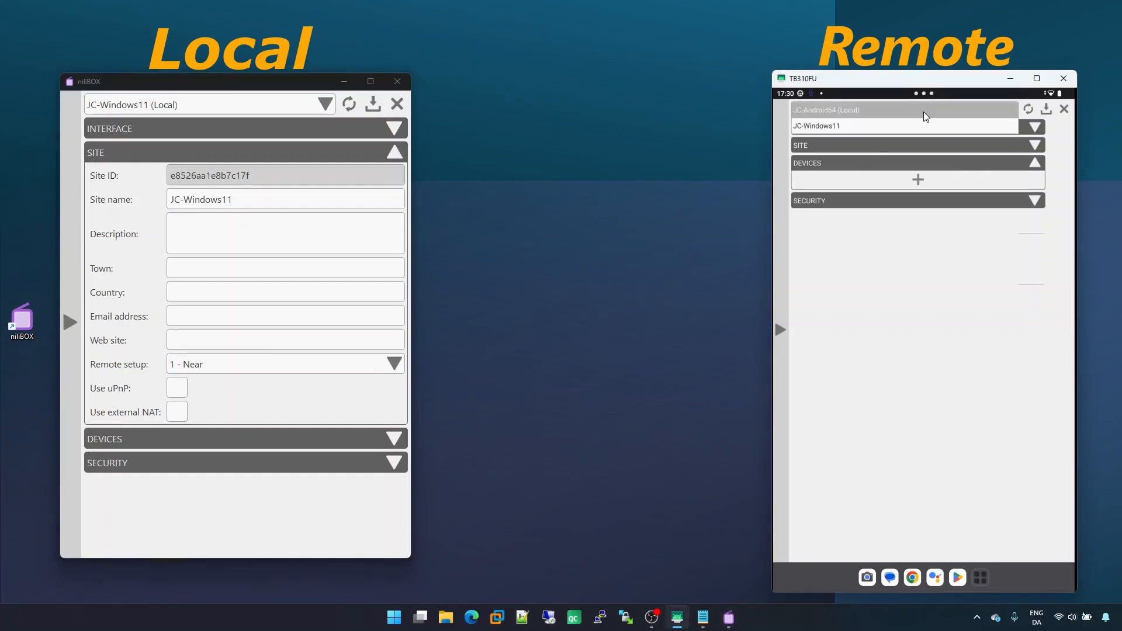
pyautogui.click(923, 111)
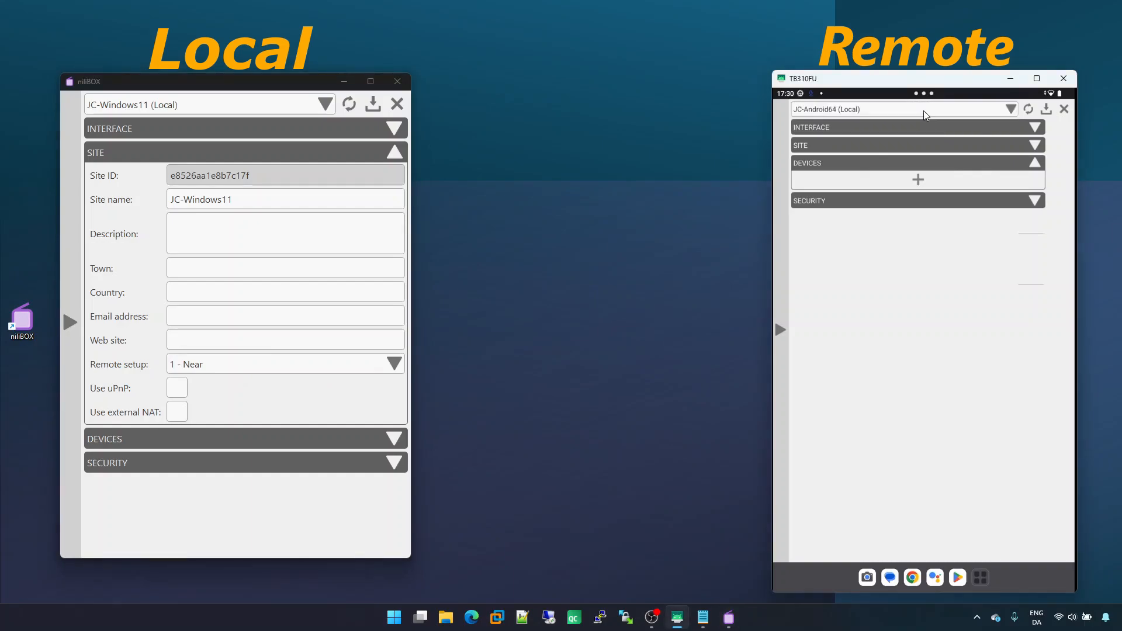
# Set the local site's Remote setup to 0 - Local and save the settings
pyautogui.click(240, 366)
pyautogui.click(211, 386)
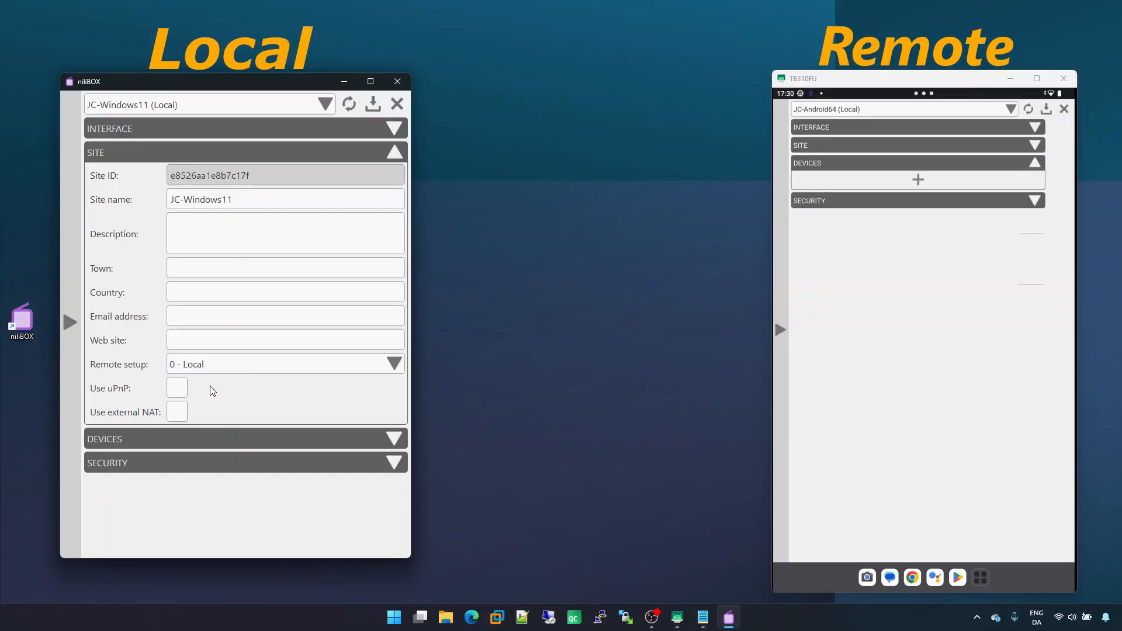
pyautogui.click(373, 105)
pyautogui.click(896, 107)
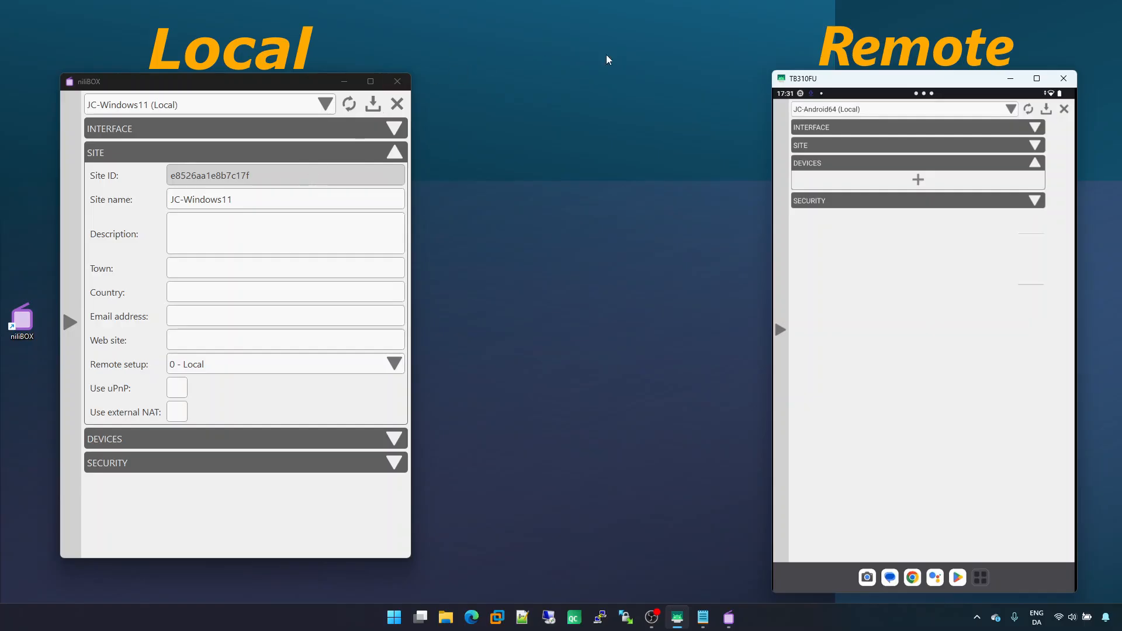
pyautogui.click(931, 110)
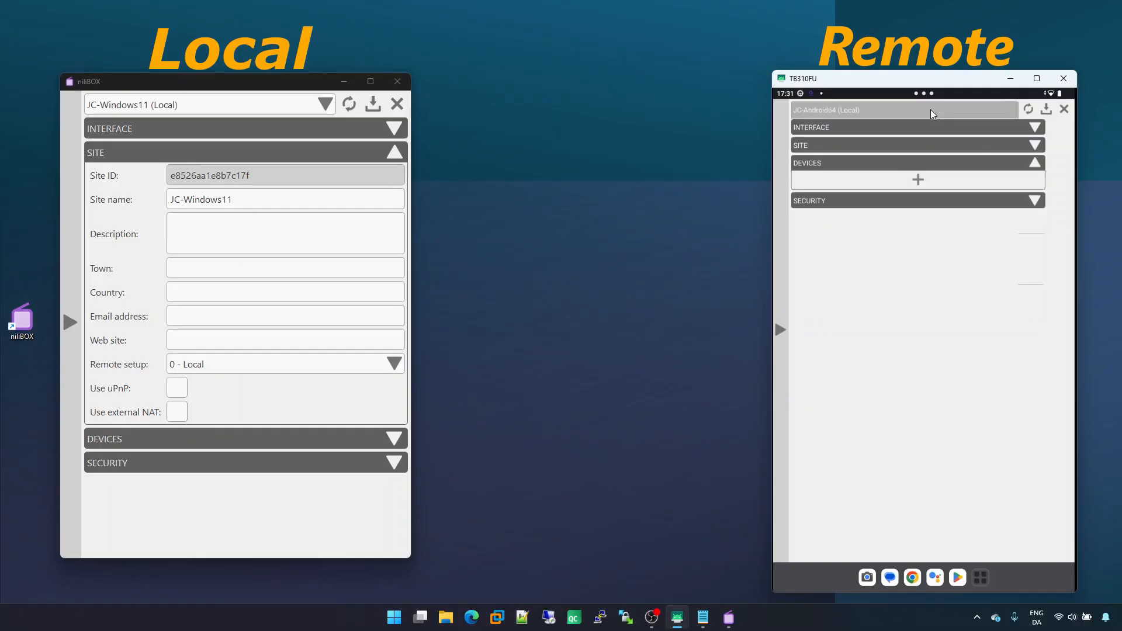
# Set the local site's Remote setup to 1 - Near and save the settings
pyautogui.click(229, 364)
pyautogui.click(226, 406)
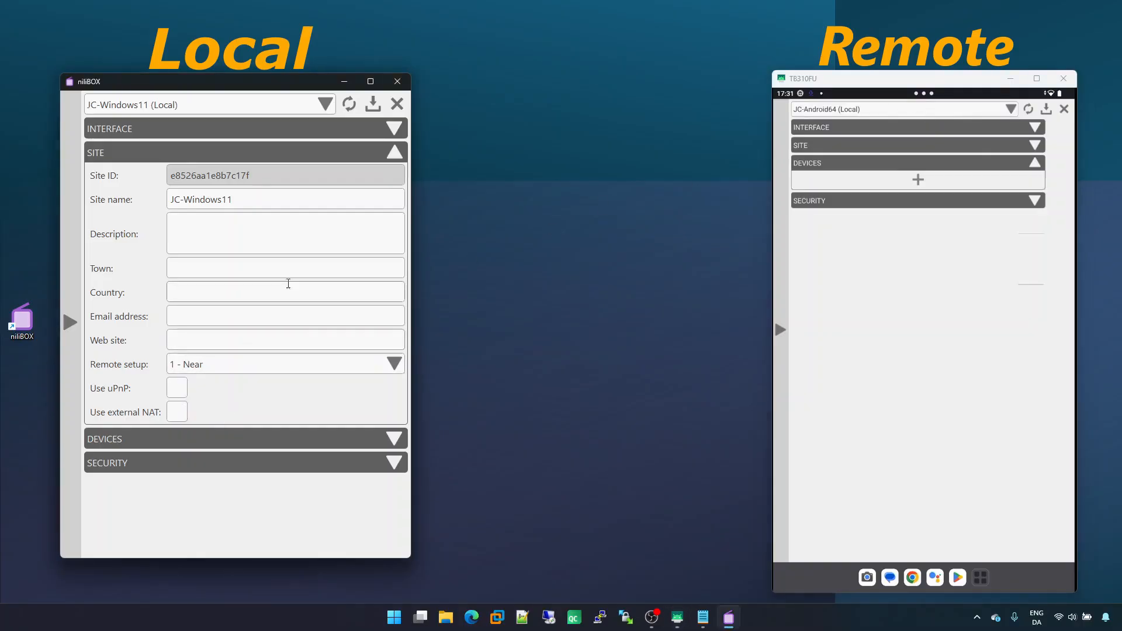
pyautogui.click(371, 109)
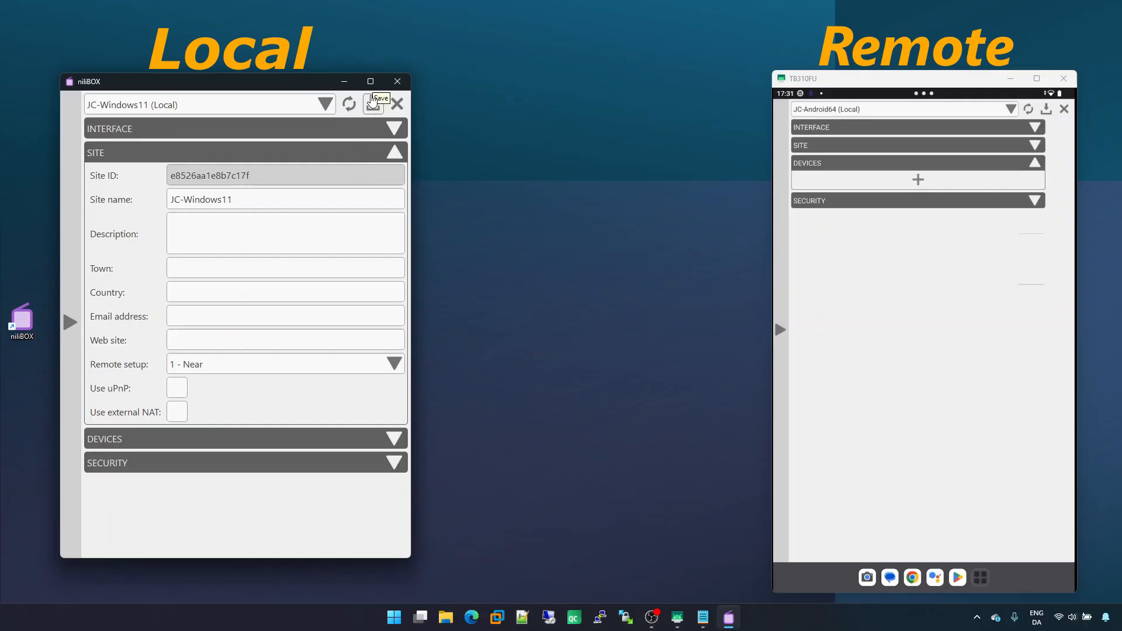
# Switch the tablet's settings to the JC-Windows11 site and expand its Site section
pyautogui.click(863, 241)
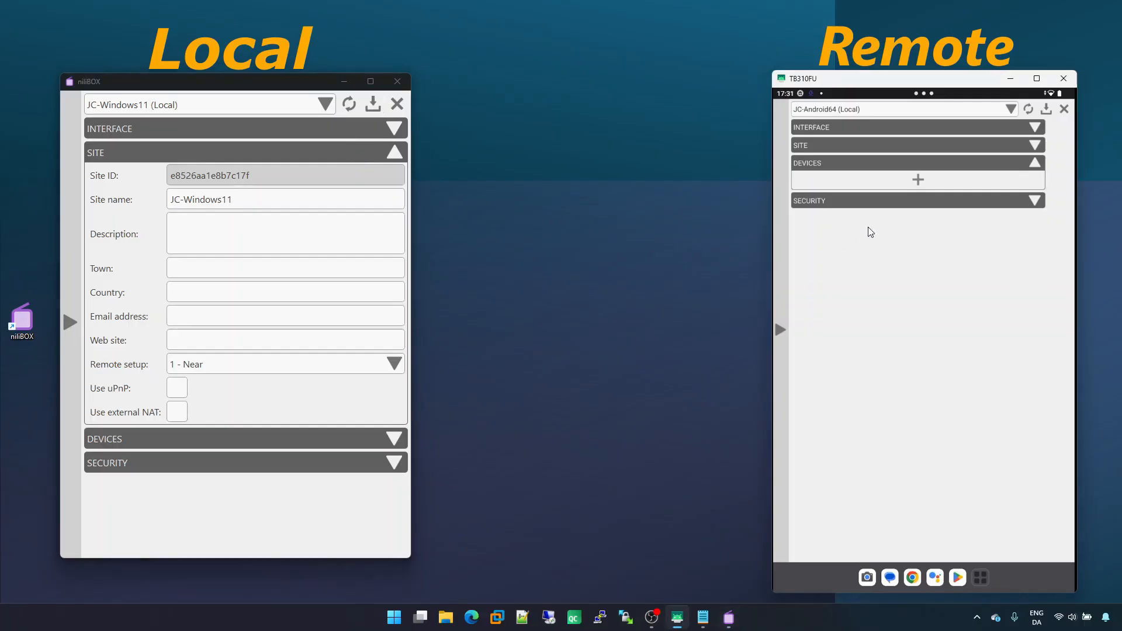
pyautogui.click(894, 111)
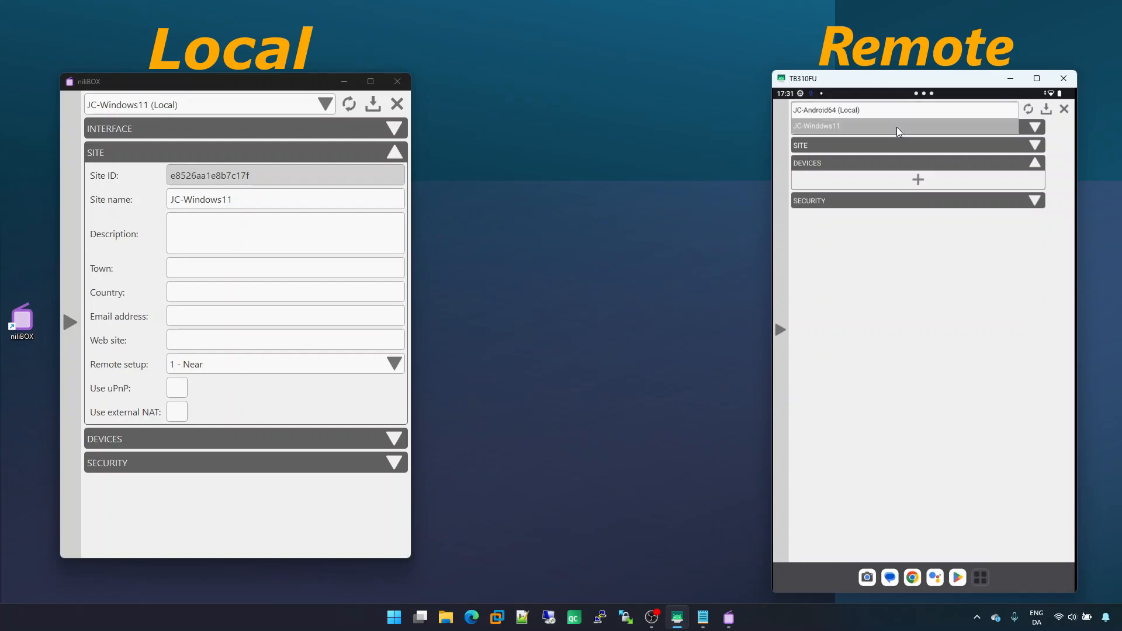
pyautogui.click(897, 127)
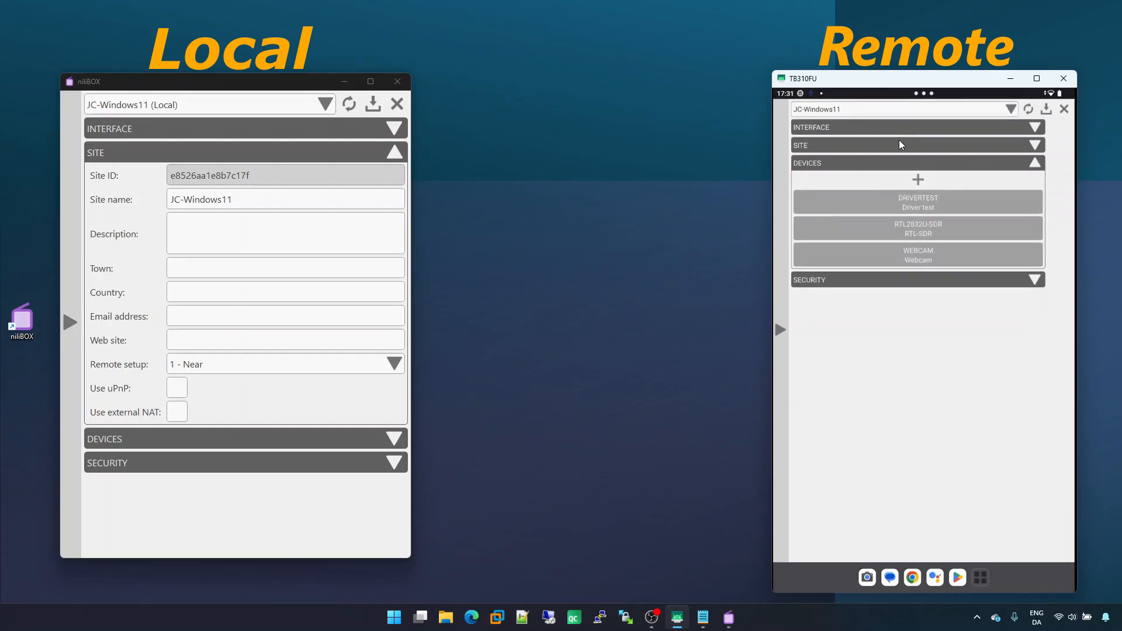
pyautogui.click(900, 141)
pyautogui.click(900, 144)
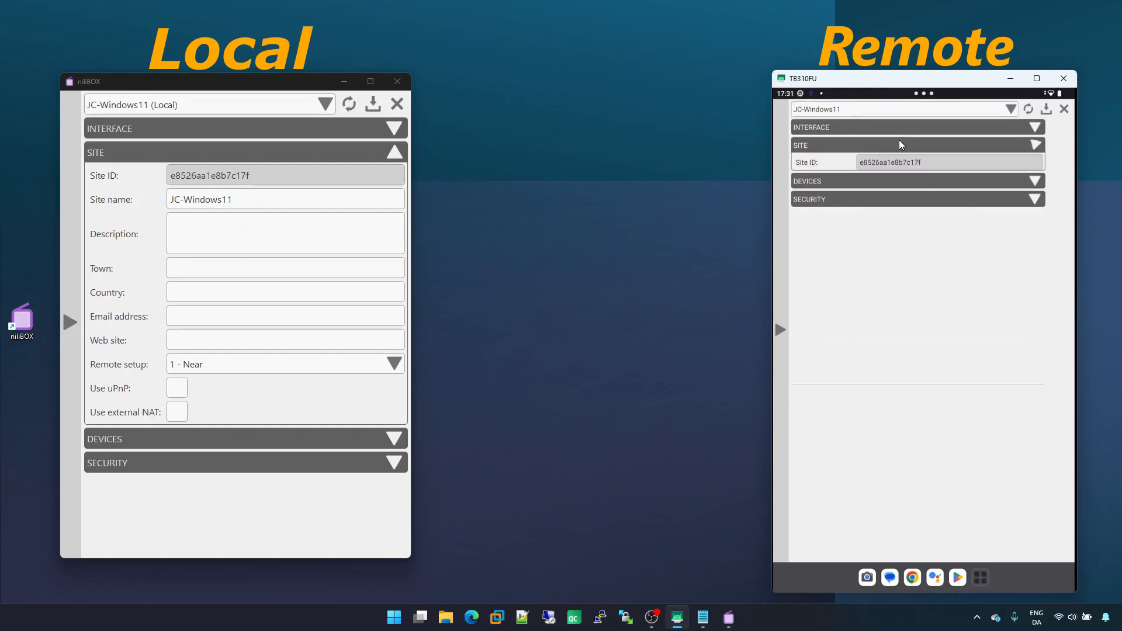
# Switch the tablet's settings to JC-Android64 (Local), then close the settings on both tablet and computer
pyautogui.click(899, 109)
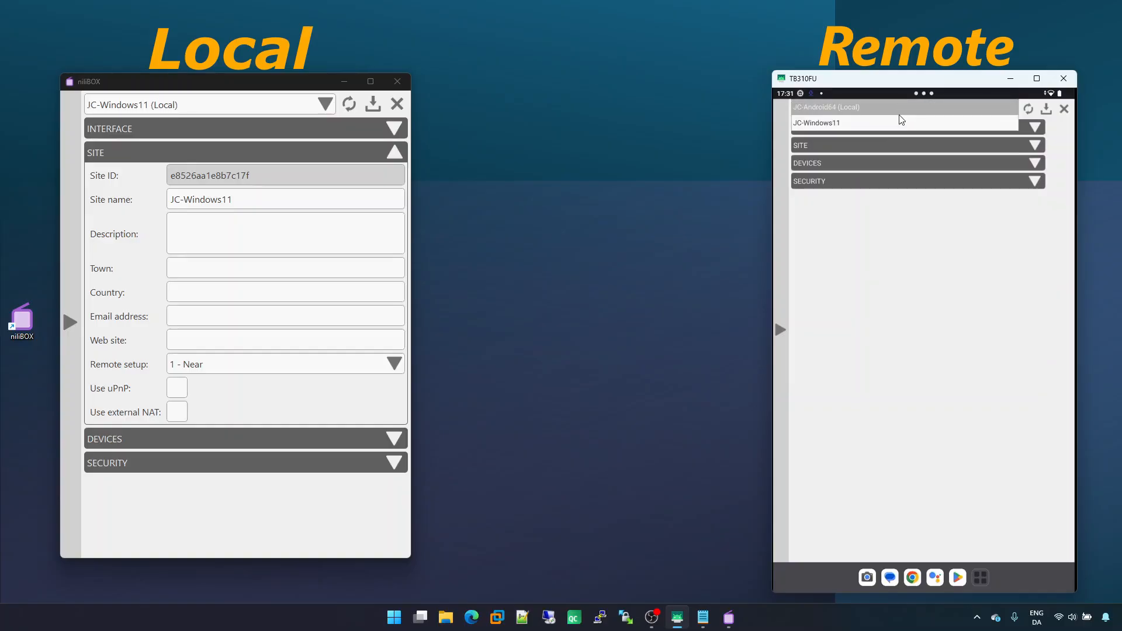
pyautogui.click(900, 108)
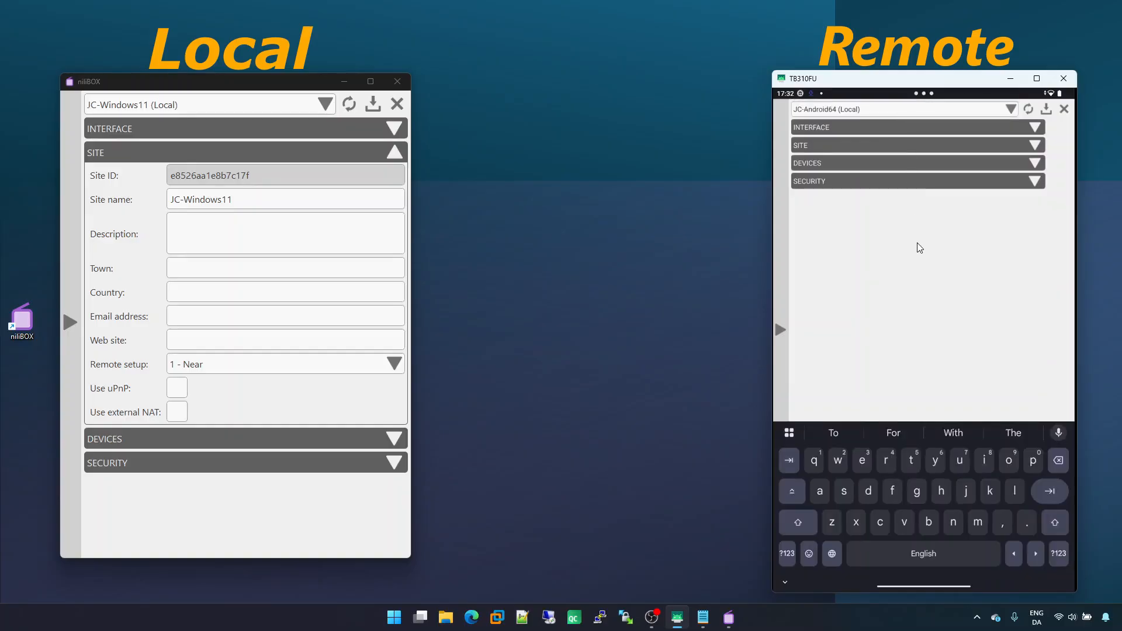
pyautogui.click(1064, 109)
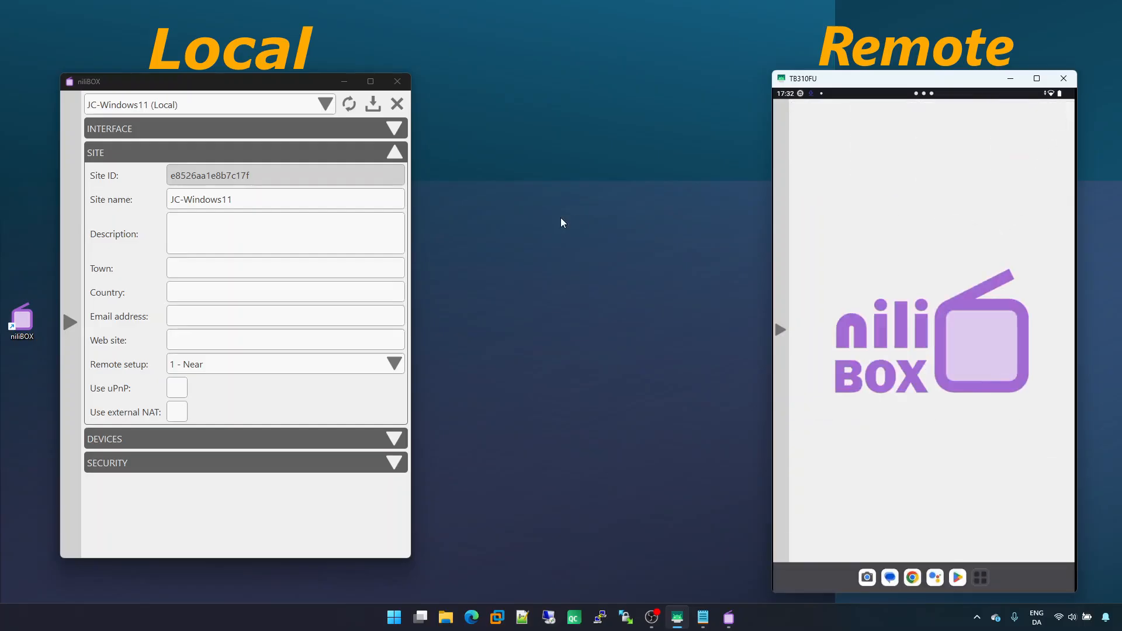
pyautogui.click(397, 104)
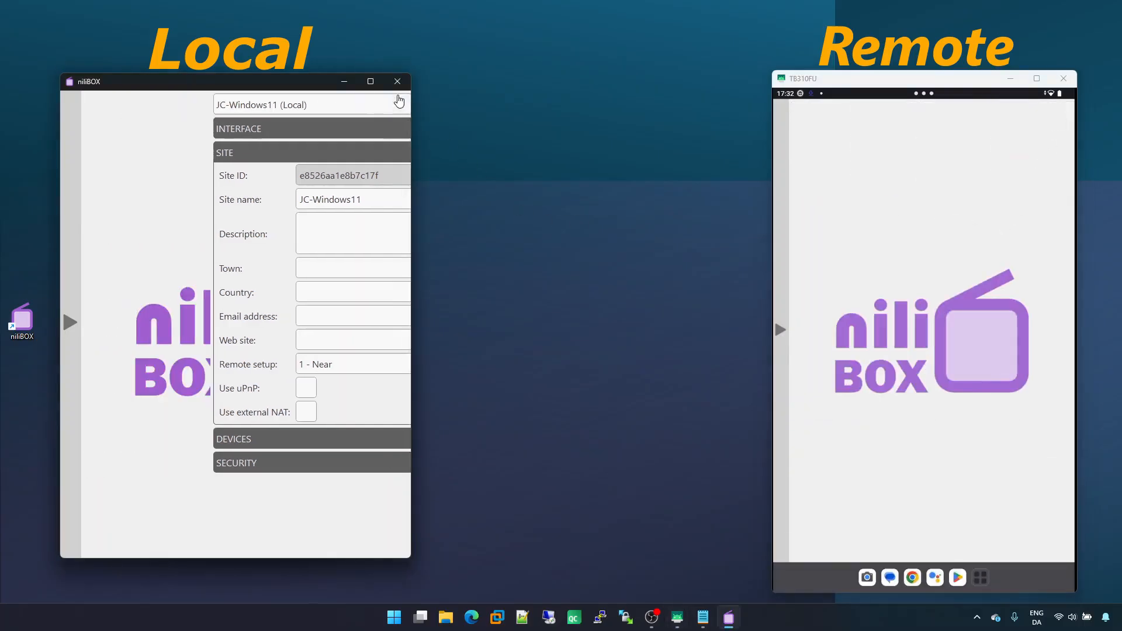
# Open the RTL-SDR device remotely from the tablet's device list
pyautogui.click(776, 273)
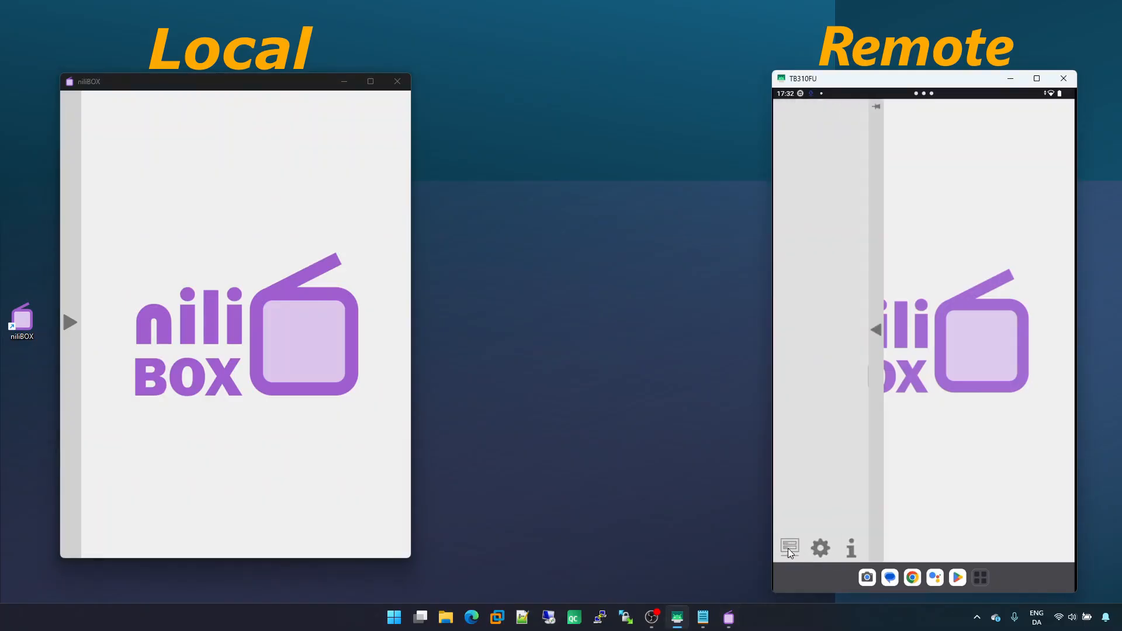
pyautogui.click(790, 547)
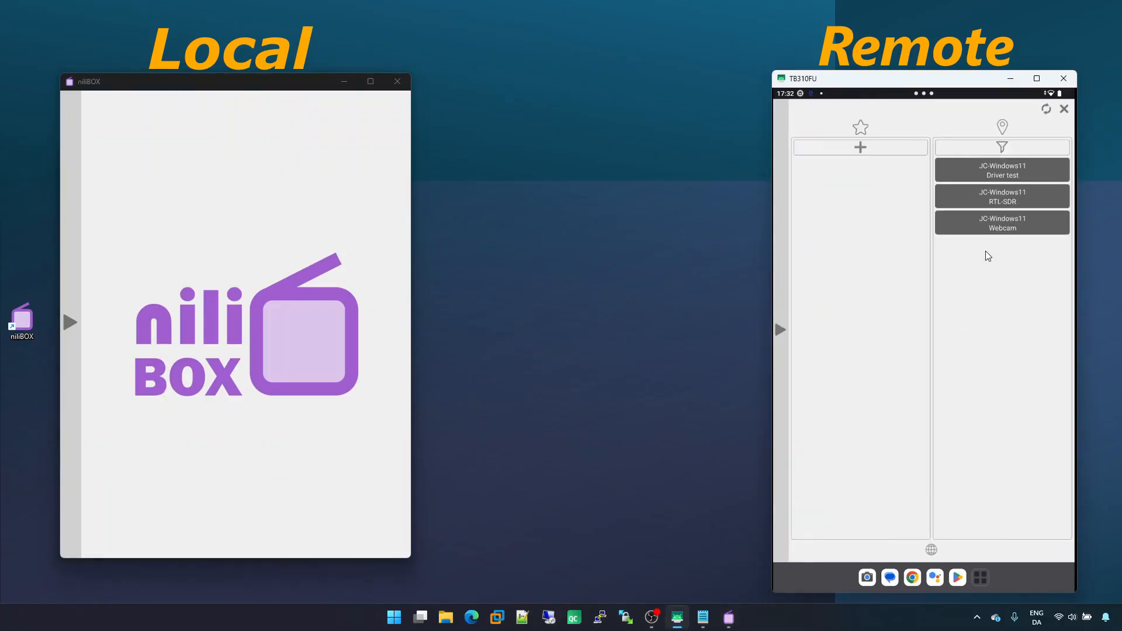
pyautogui.click(1013, 194)
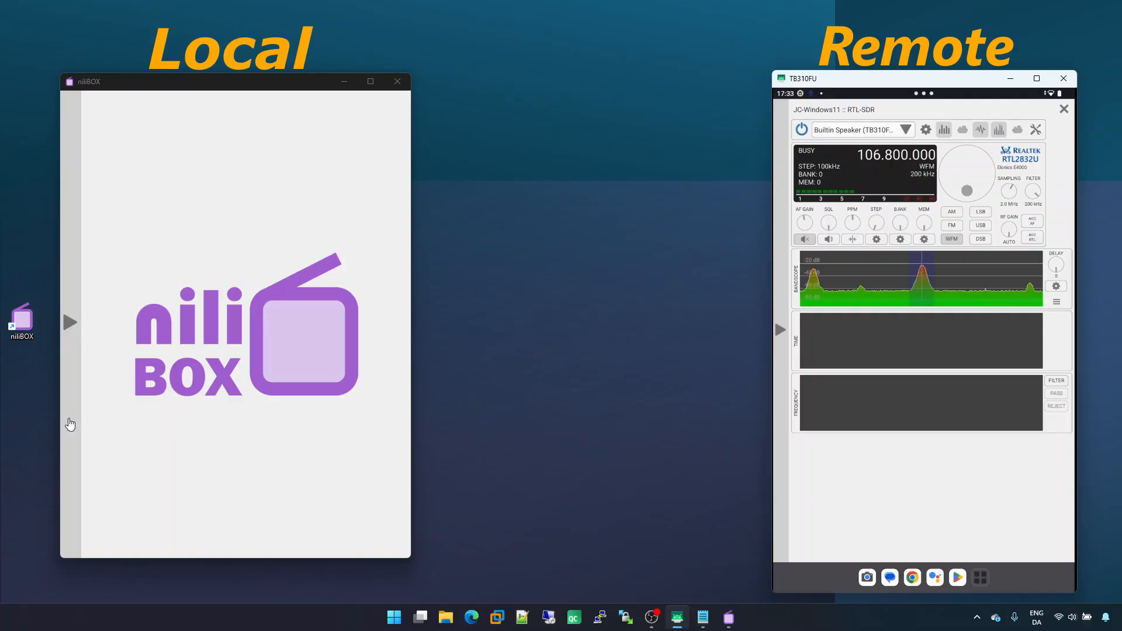
# Open the Webcam device locally and start its video stream
pyautogui.moveTo(69, 513)
pyautogui.click(83, 539)
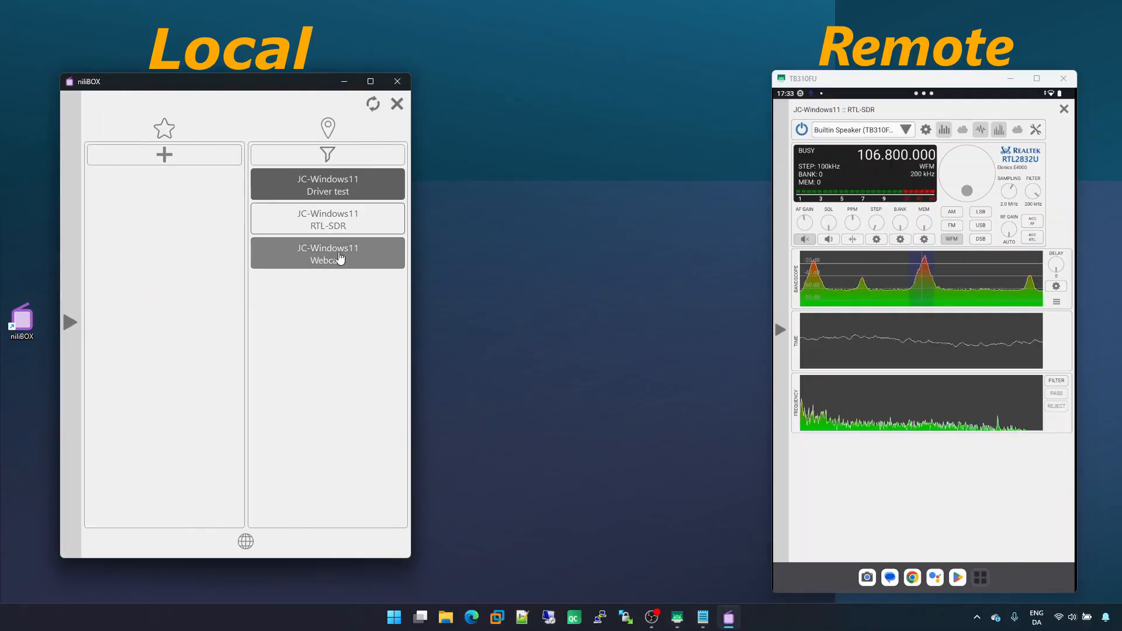
pyautogui.click(358, 261)
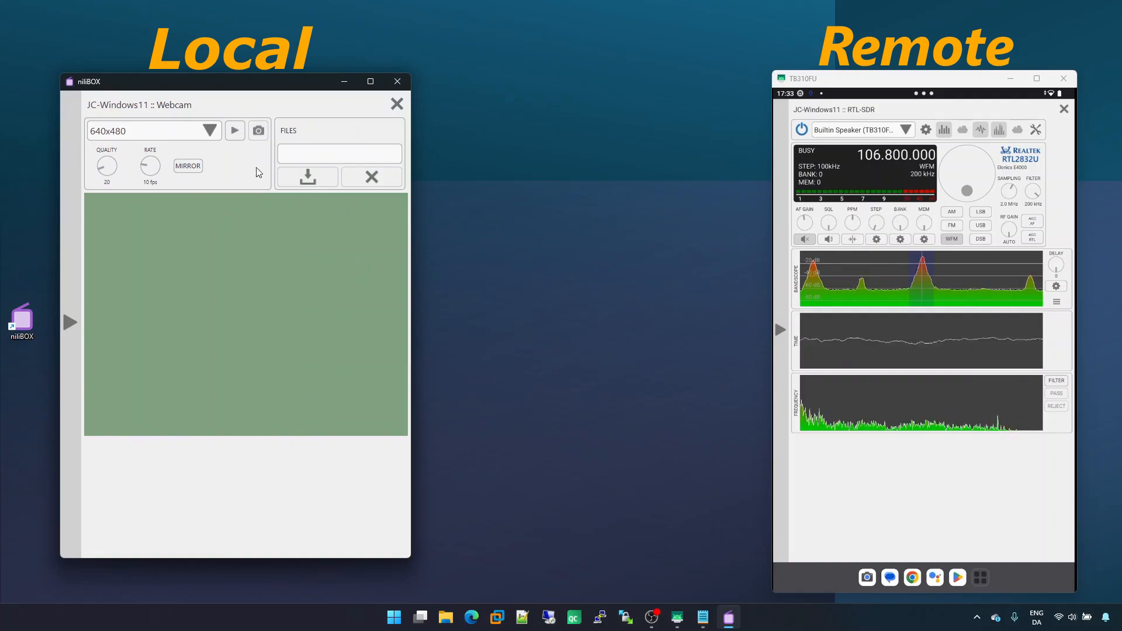
pyautogui.click(235, 133)
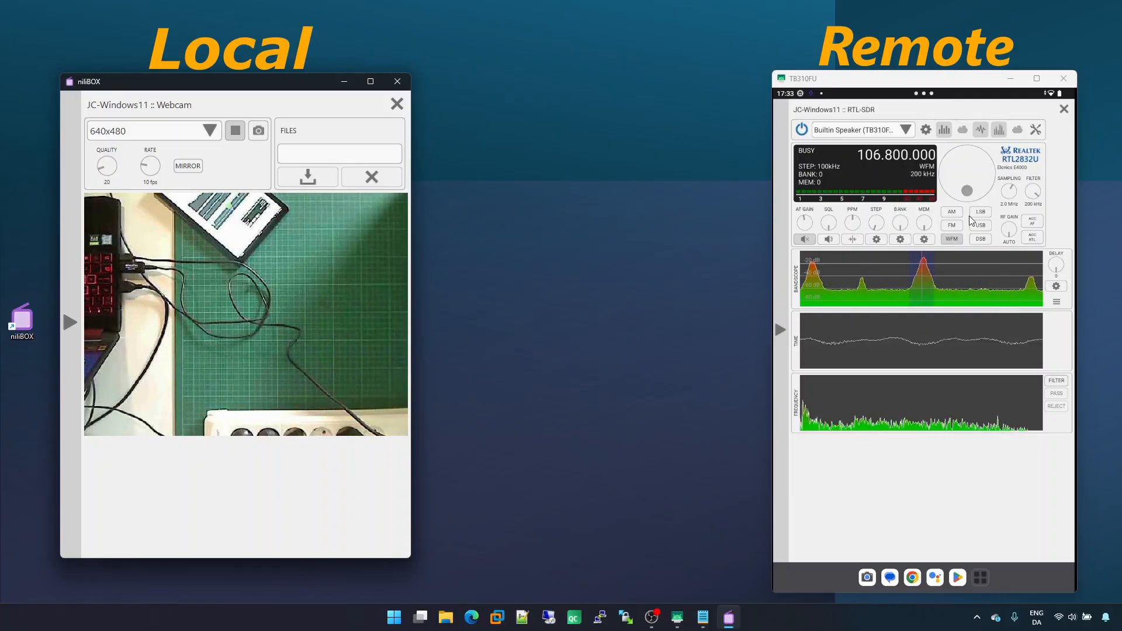
# Restart niliBOX on the computer, accepting the server-unavailable notice on the tablet
pyautogui.click(397, 82)
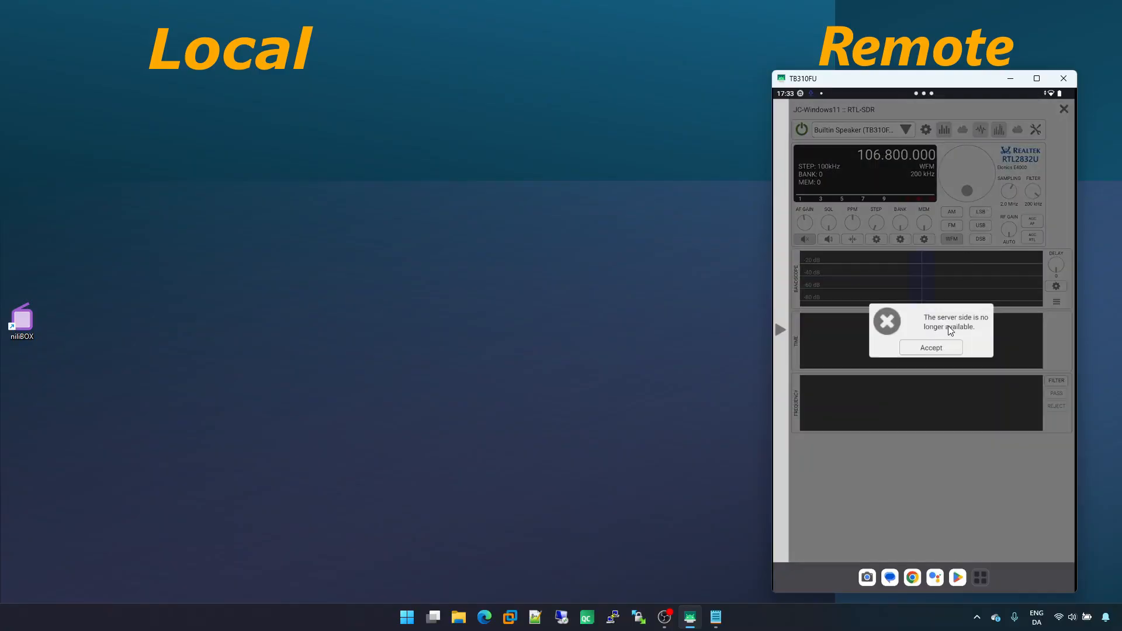
pyautogui.click(953, 348)
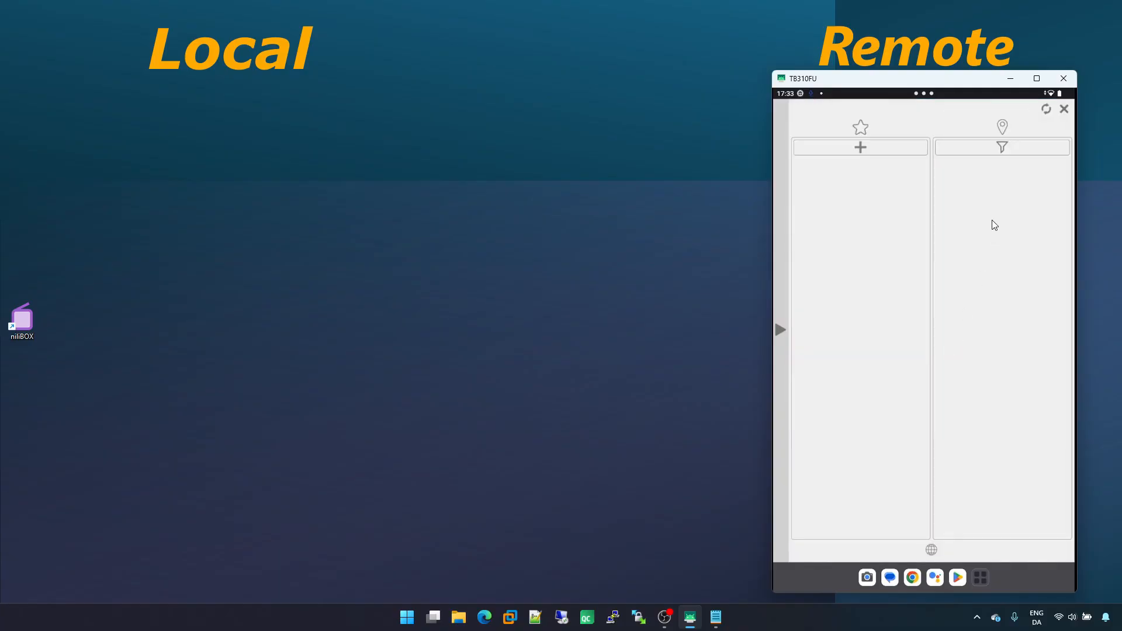
pyautogui.doubleClick(23, 319)
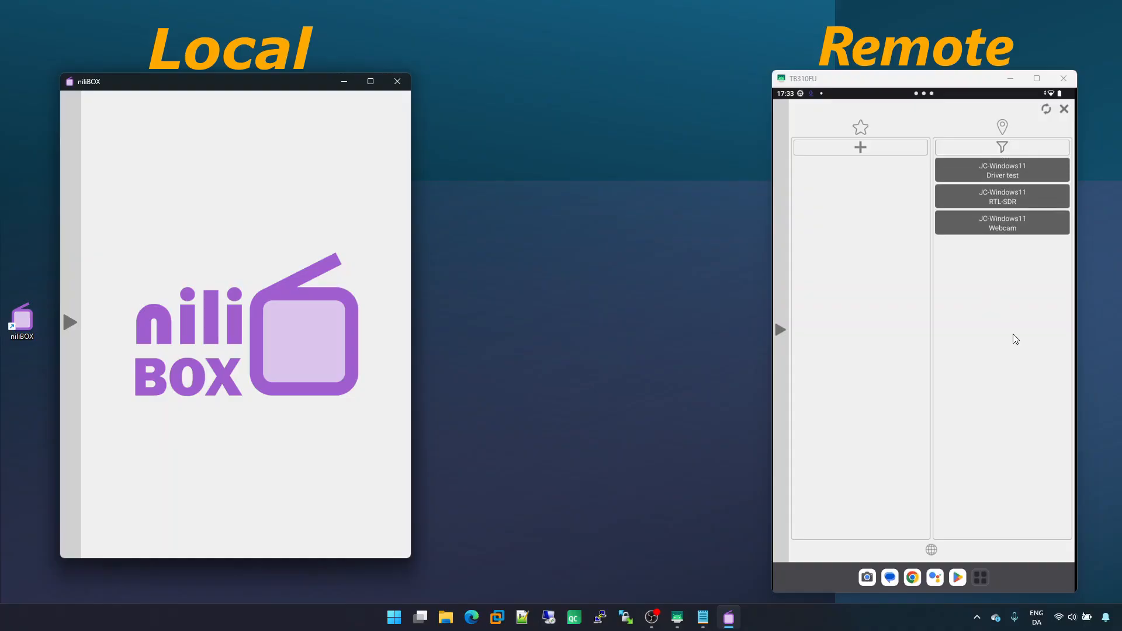
# Open the Webcam remotely from the tablet, start its video stream and toggle Mirror on and off
pyautogui.click(1017, 221)
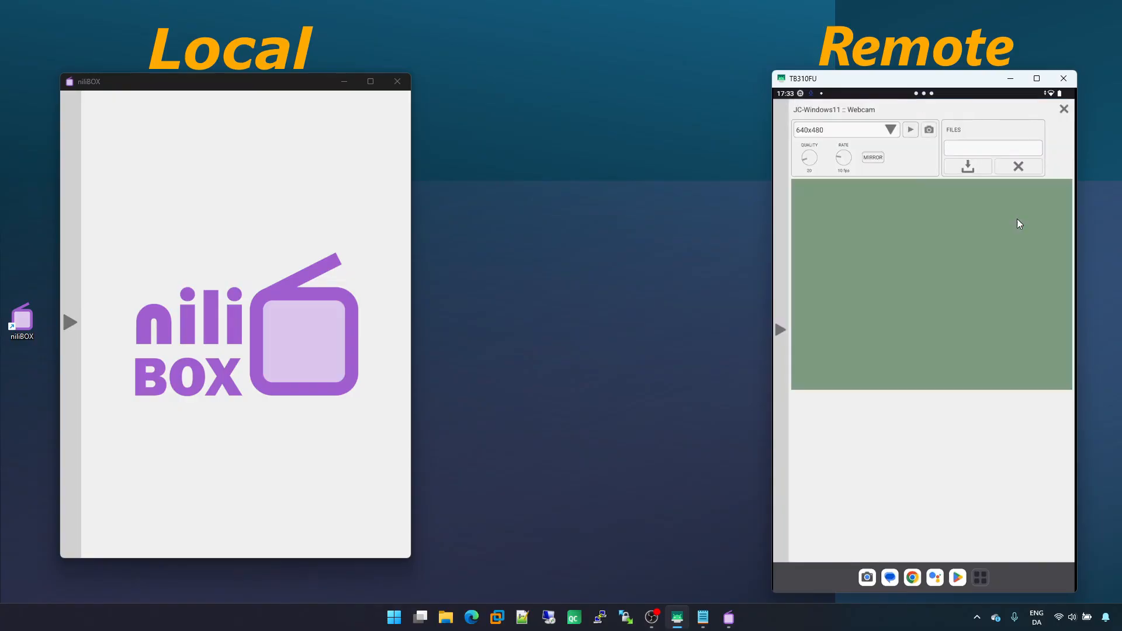
pyautogui.click(910, 129)
pyautogui.click(873, 157)
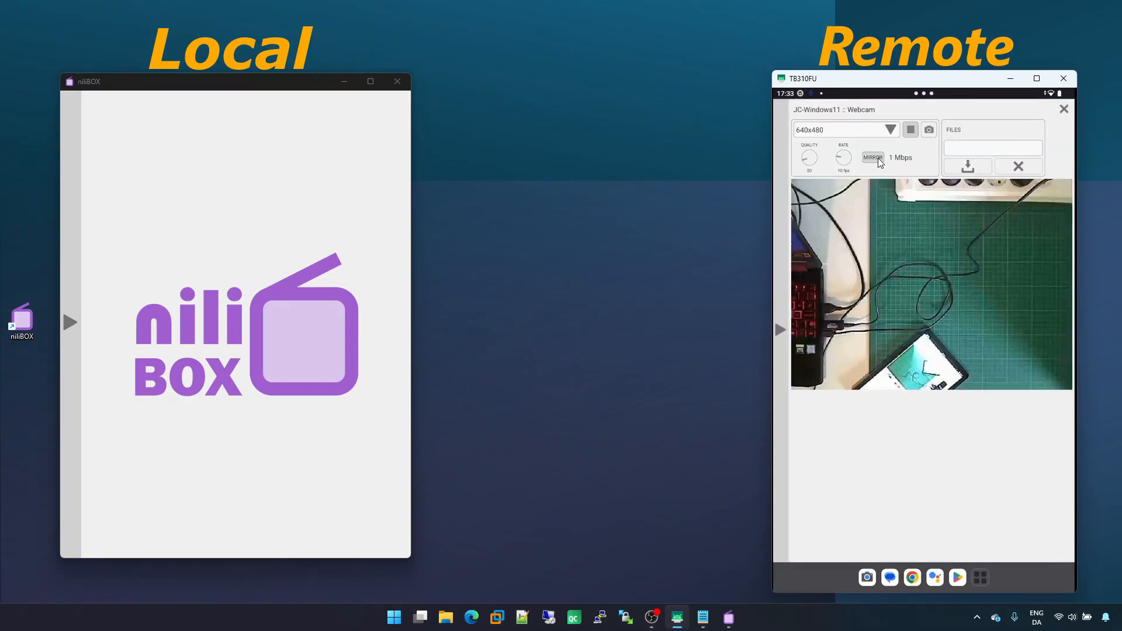
pyautogui.click(878, 158)
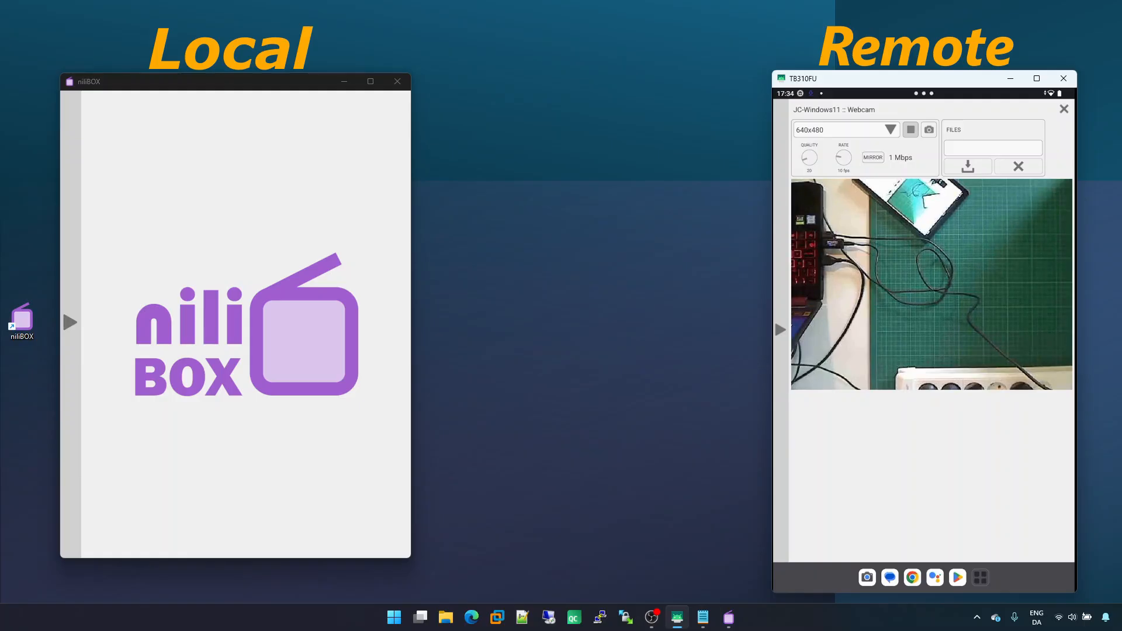
# Close the Webcam view and the niliBOX app on the tablet
pyautogui.click(1063, 110)
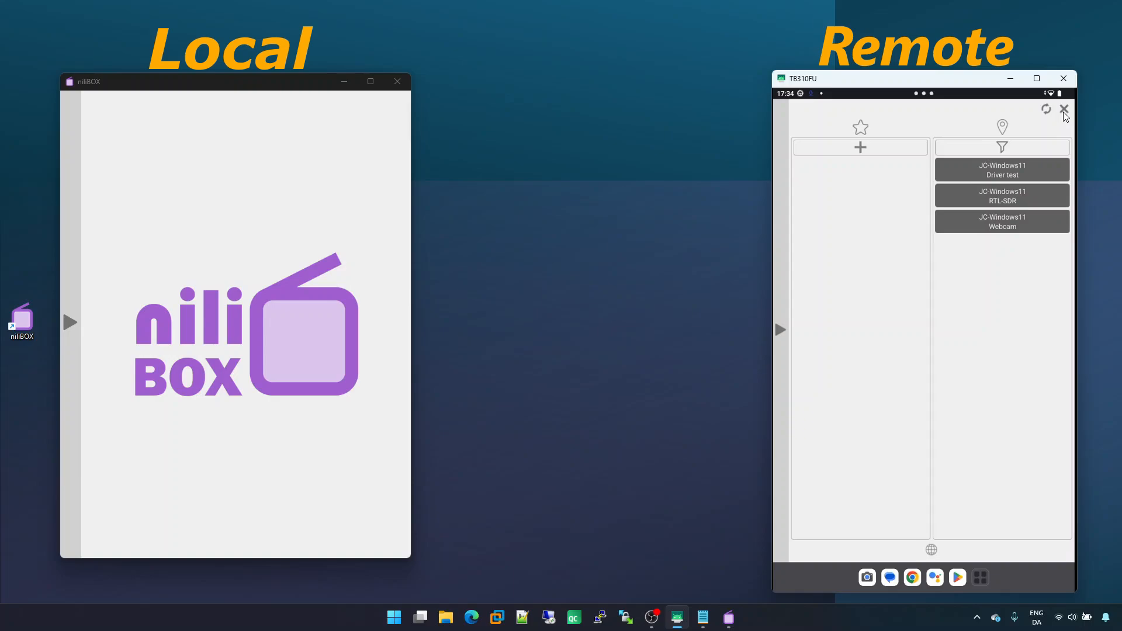
pyautogui.click(1064, 110)
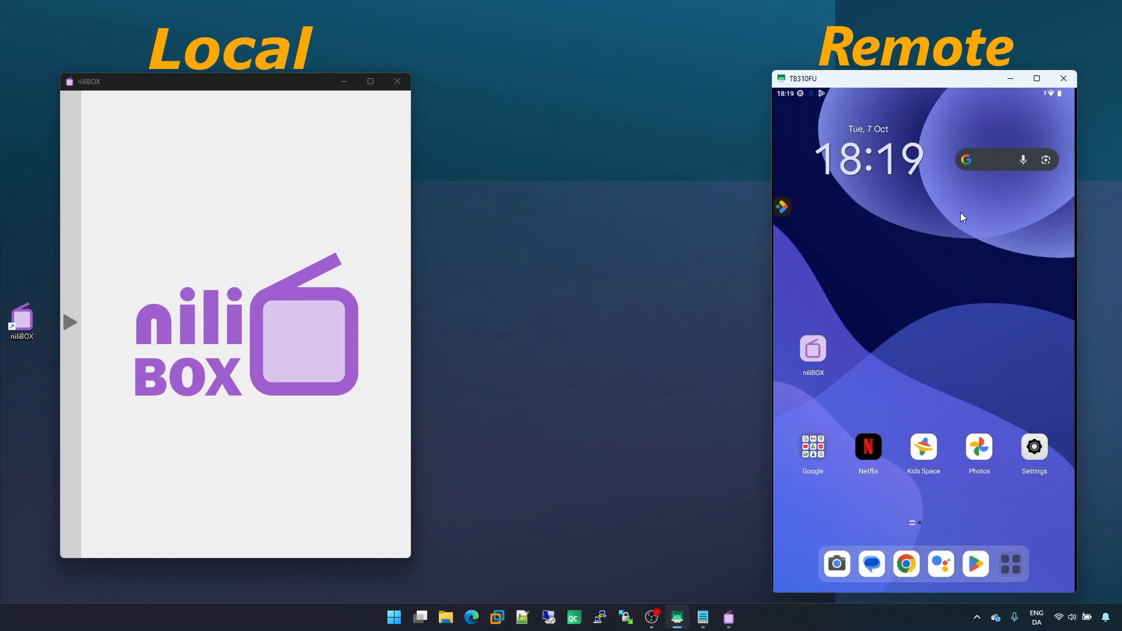
# In the tablet's Network and Internet settings, switch Wi-Fi to the iPhone hotspot network and return home
pyautogui.click(1032, 451)
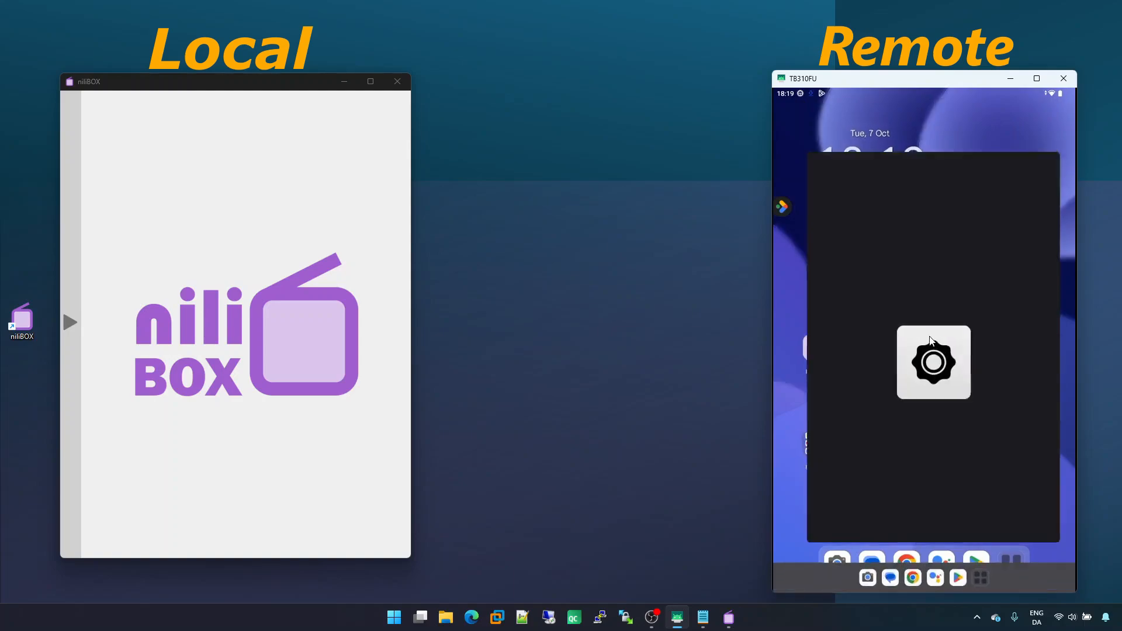
pyautogui.click(891, 366)
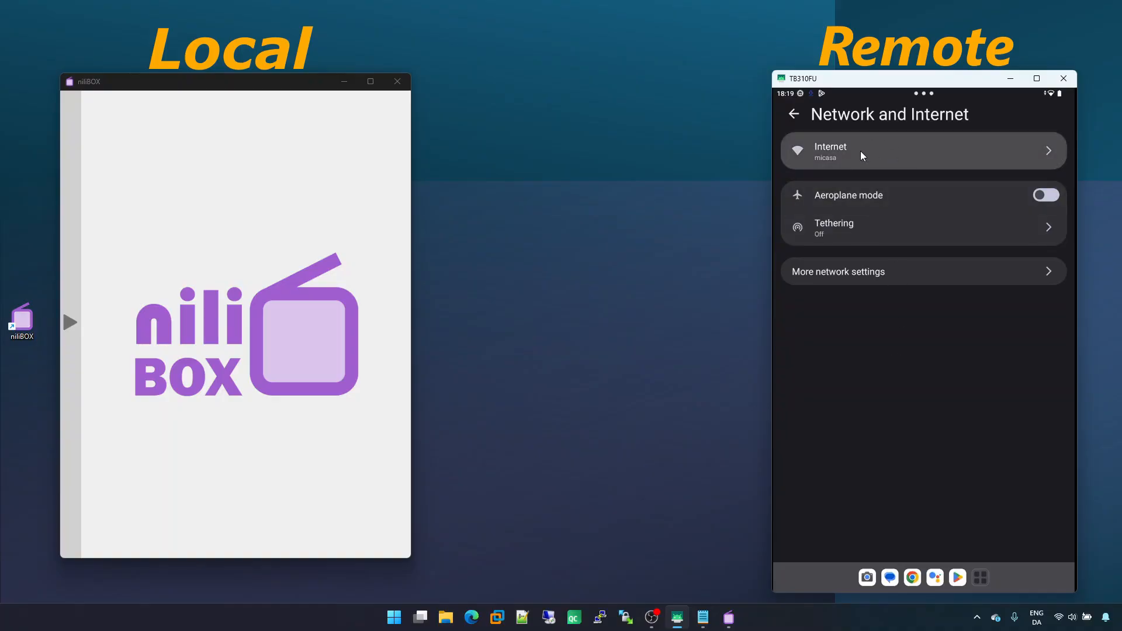
pyautogui.click(895, 152)
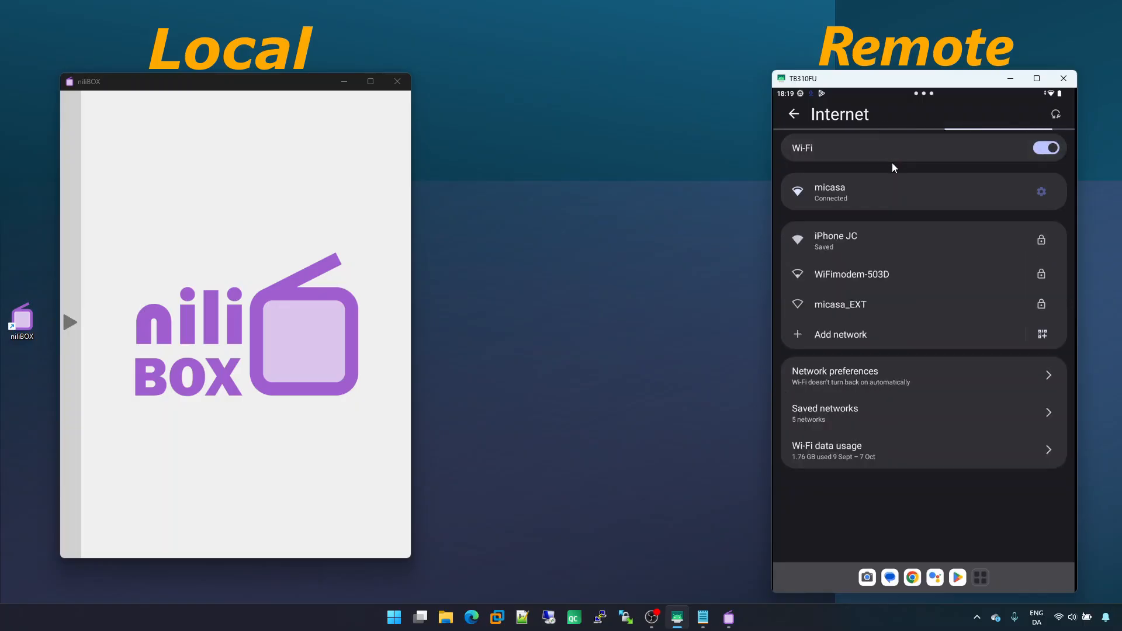
pyautogui.click(848, 240)
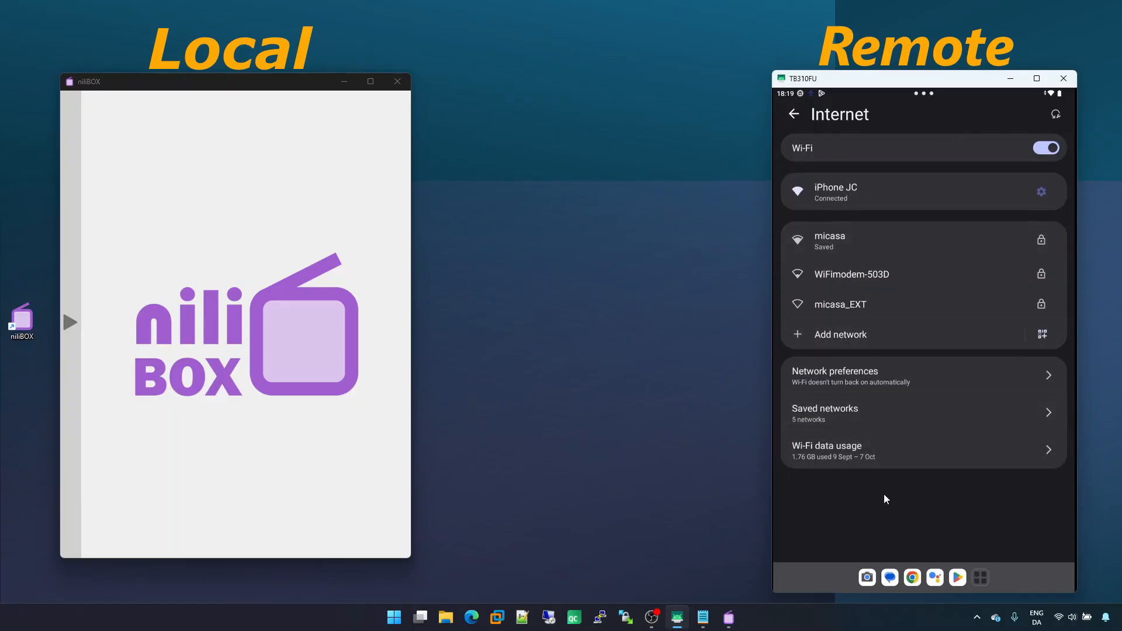
pyautogui.middleClick(817, 589)
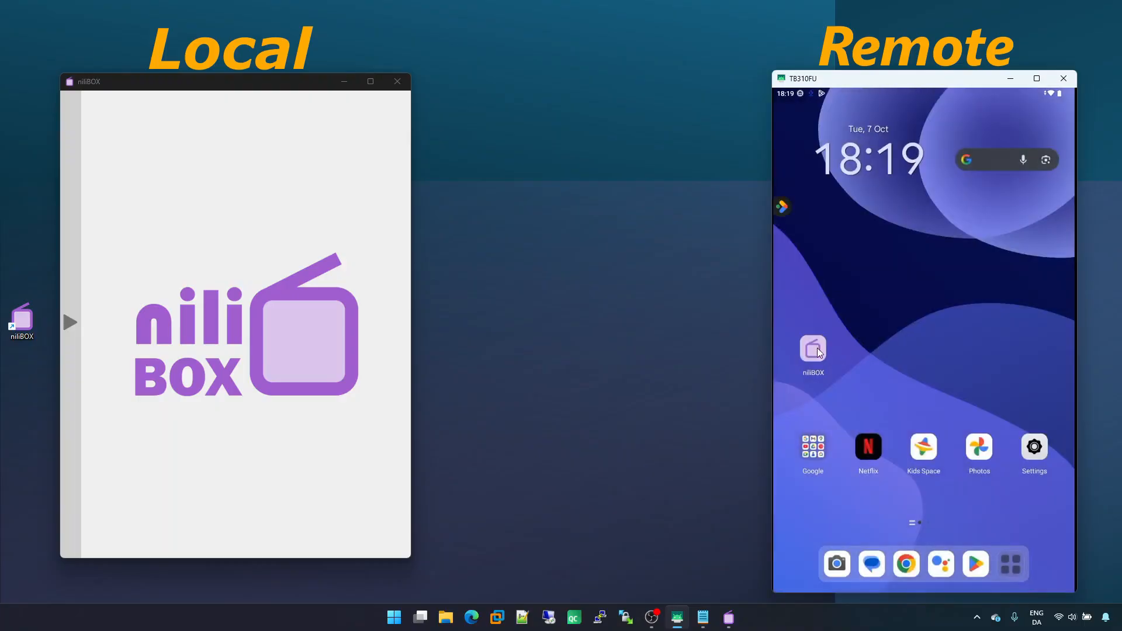
# Launch niliBOX on the tablet and open the device list on the computer
pyautogui.click(813, 348)
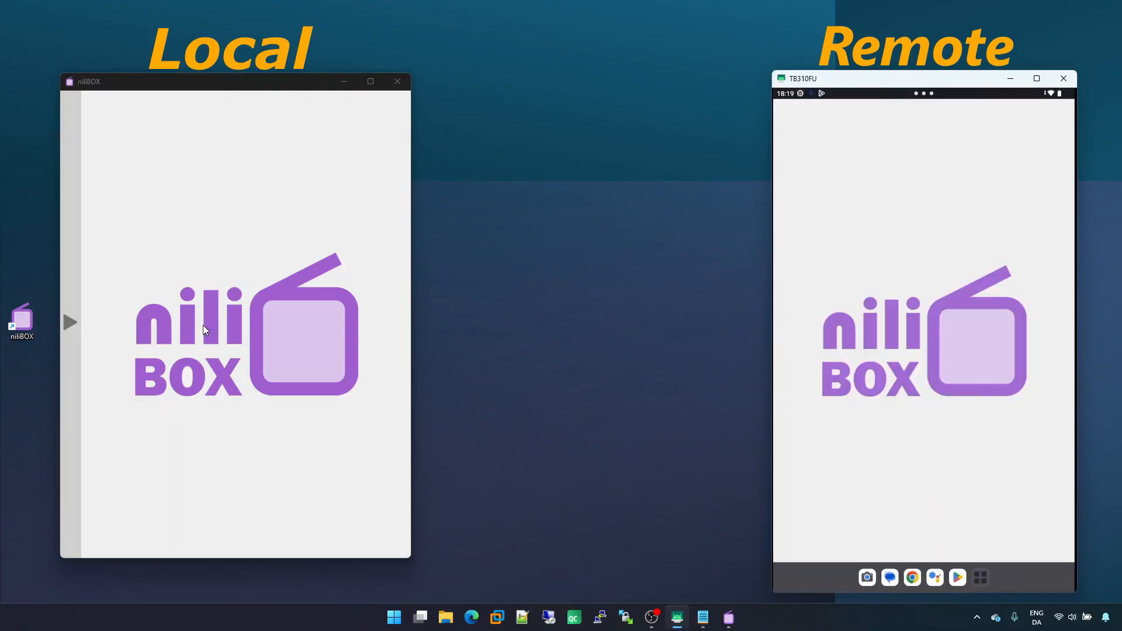
pyautogui.click(74, 425)
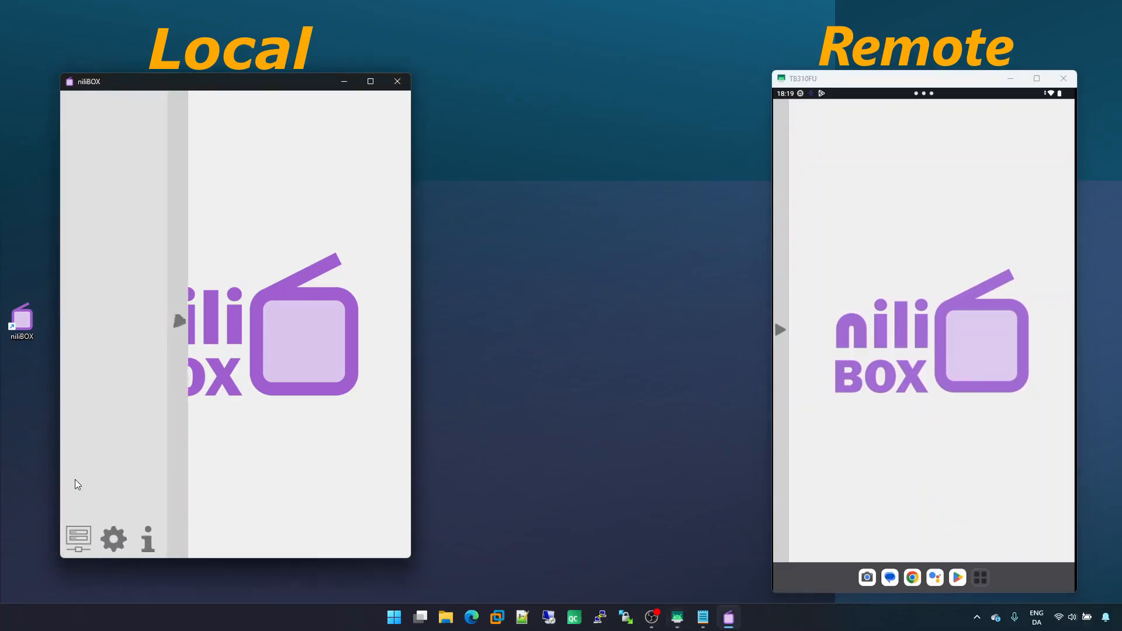
pyautogui.click(82, 537)
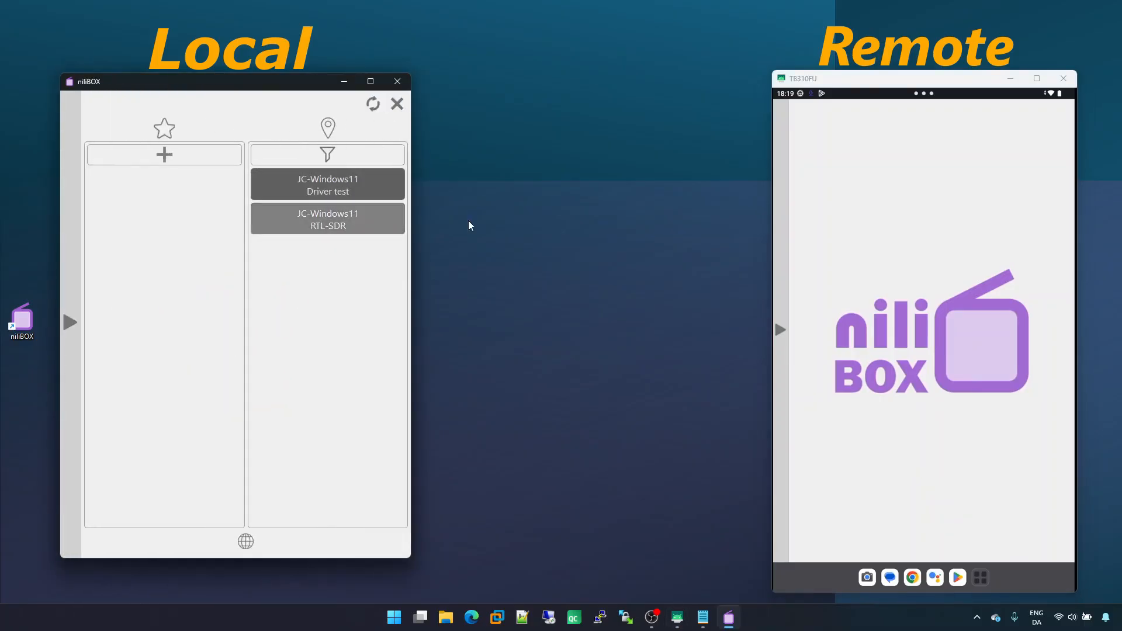
# Open the tablet's device list and switch it to the internet (public) device list
pyautogui.click(782, 398)
pyautogui.click(782, 393)
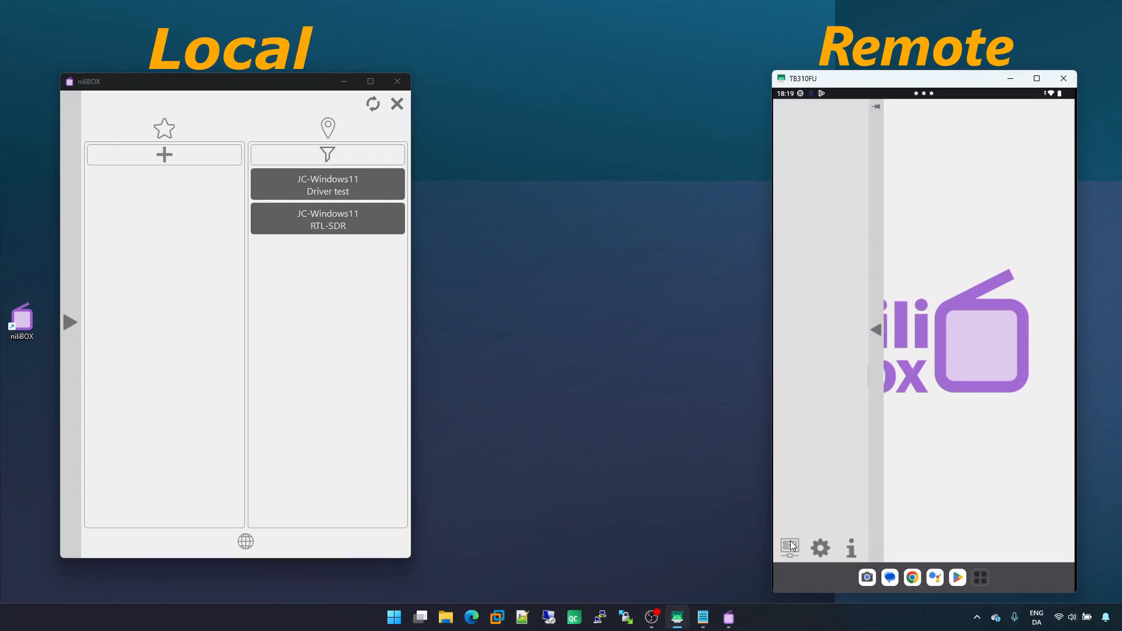
pyautogui.click(790, 548)
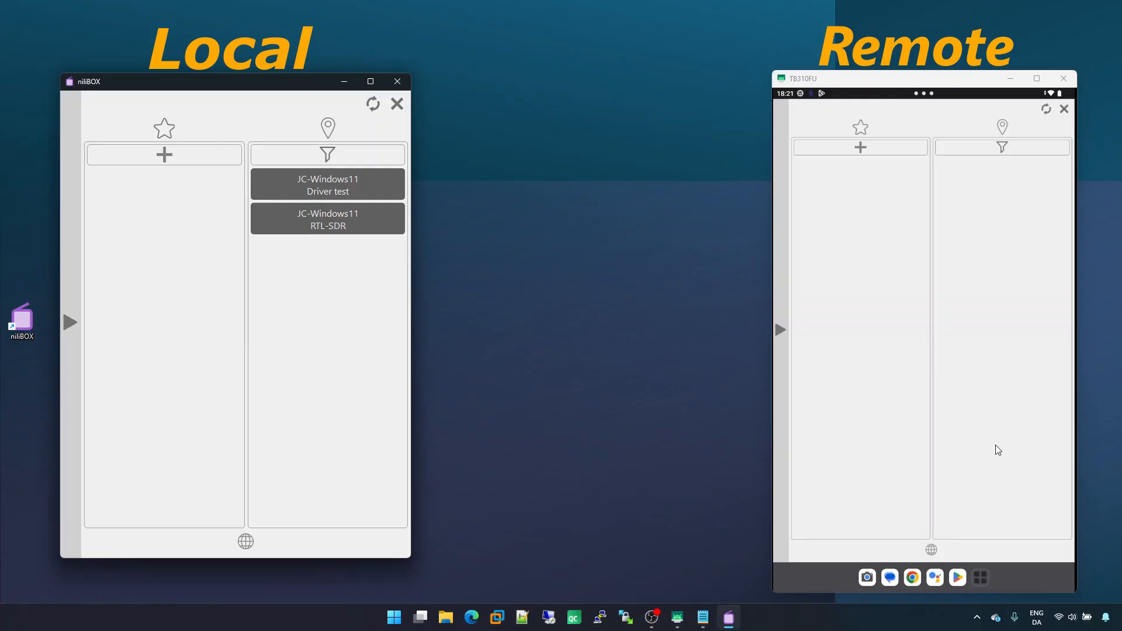
pyautogui.click(931, 551)
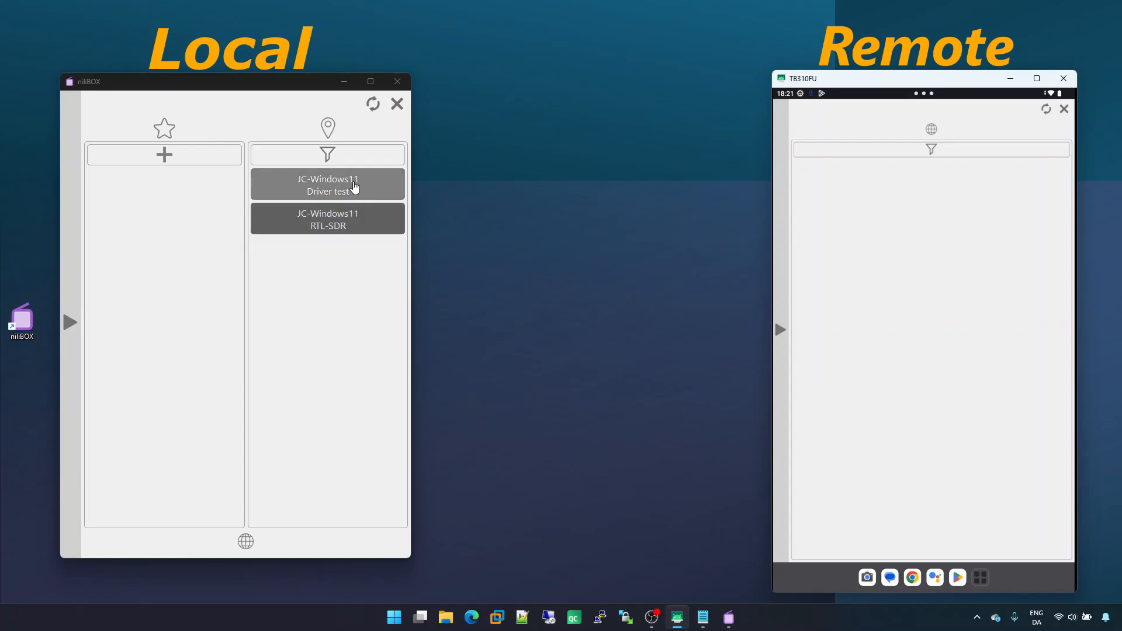
# Open the computer's niliBOX settings and the RTL-SDR entry in its Devices section
pyautogui.click(68, 364)
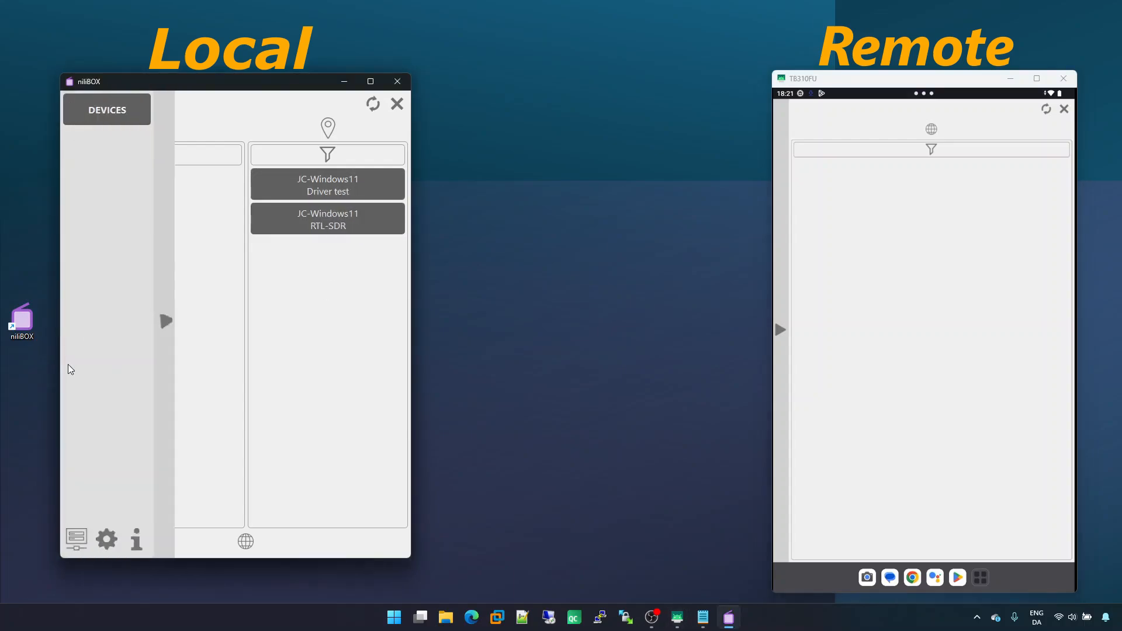
pyautogui.click(124, 541)
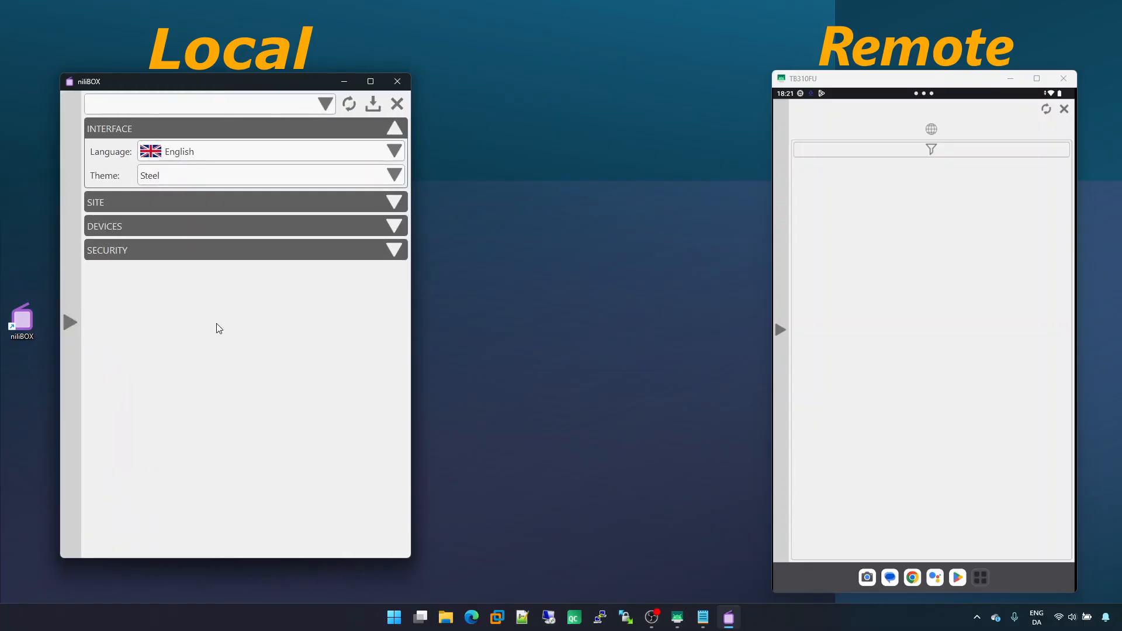
pyautogui.click(250, 226)
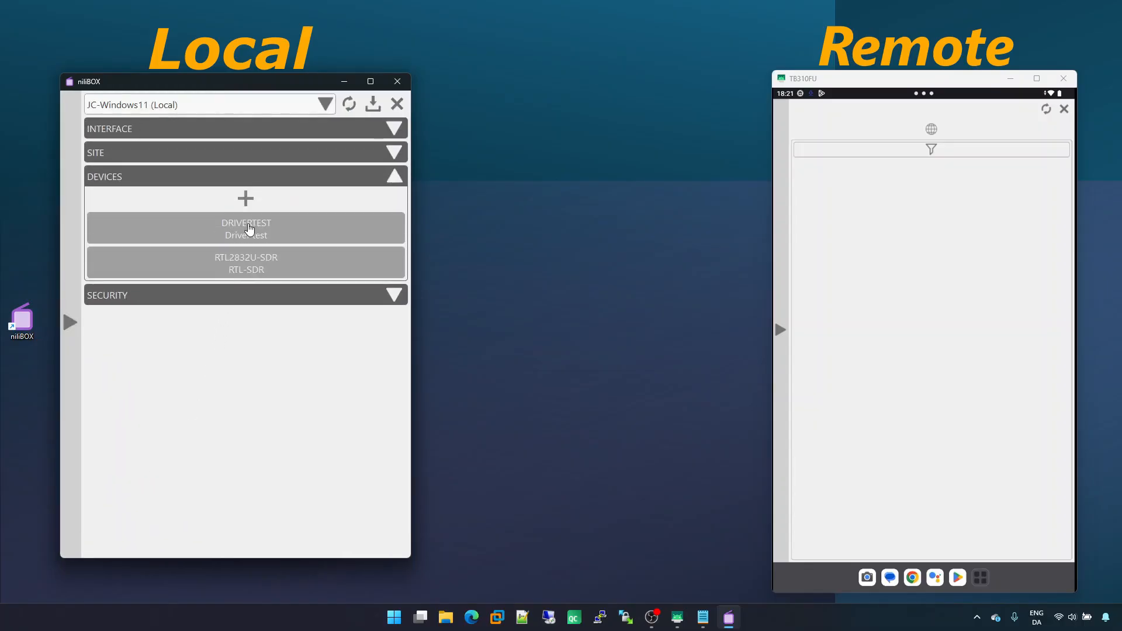
pyautogui.click(289, 264)
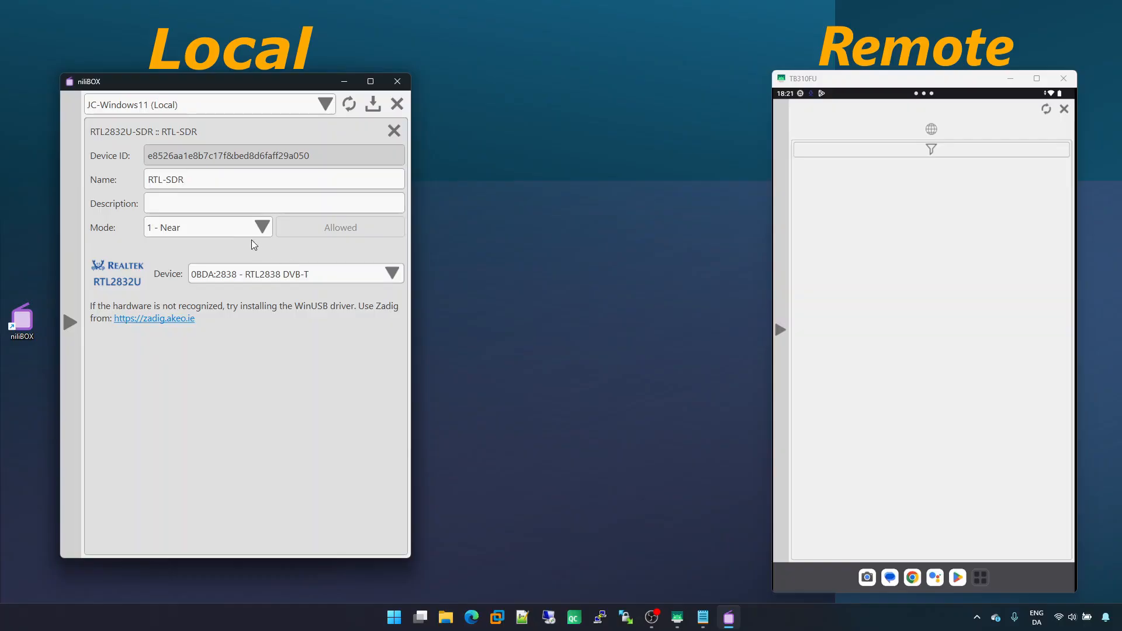
# Set the RTL-SDR's mode to 3 - Public and save the settings
pyautogui.click(233, 228)
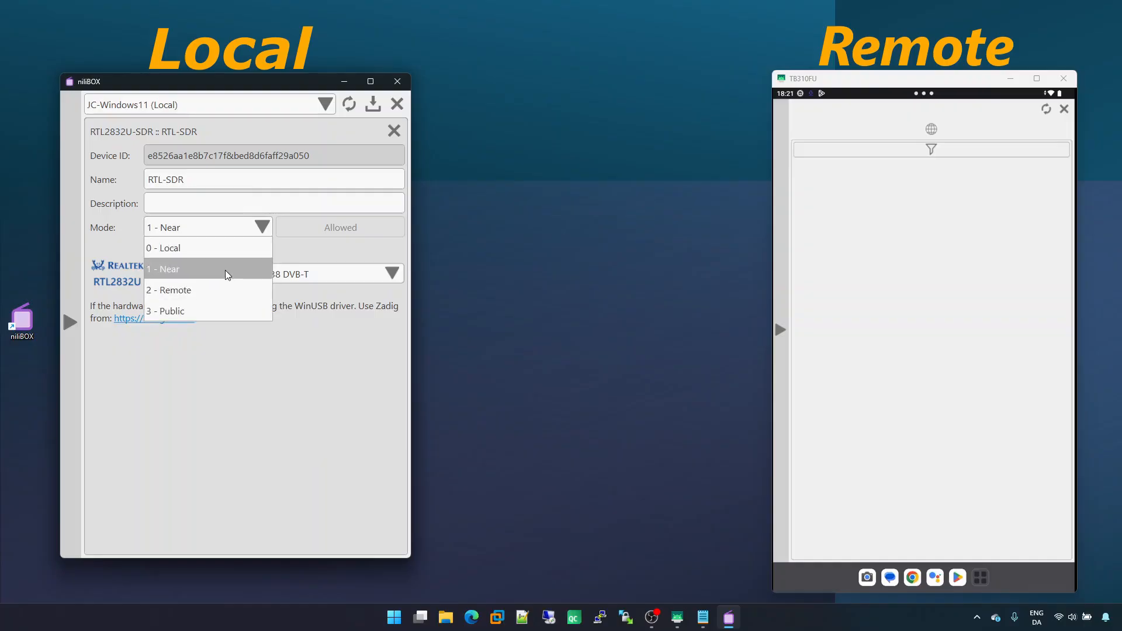
pyautogui.click(219, 308)
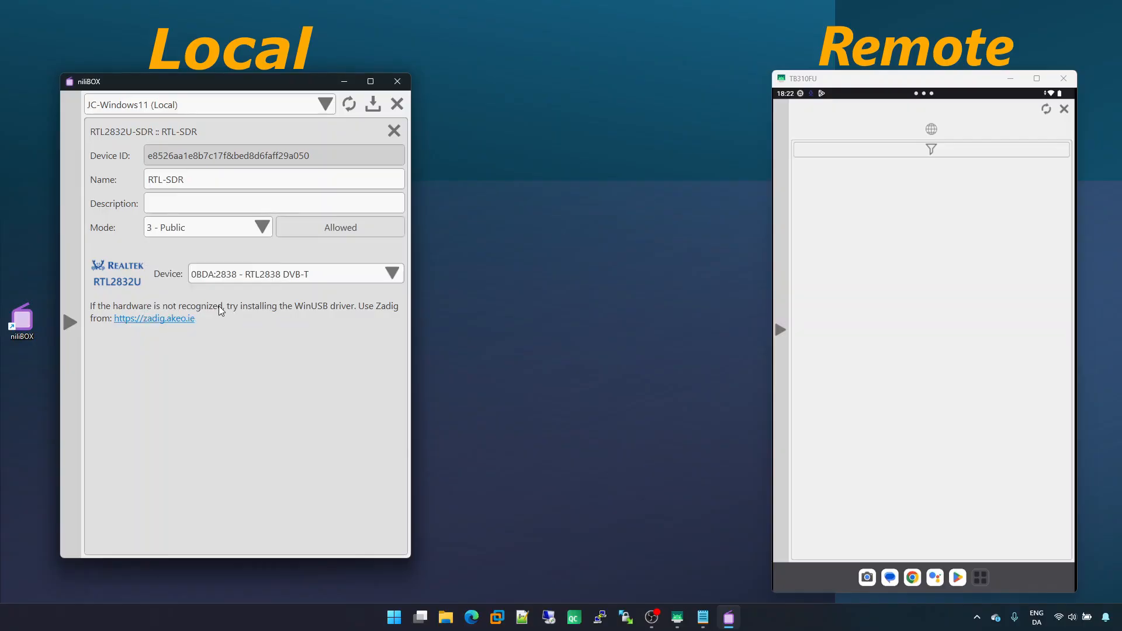
pyautogui.click(372, 105)
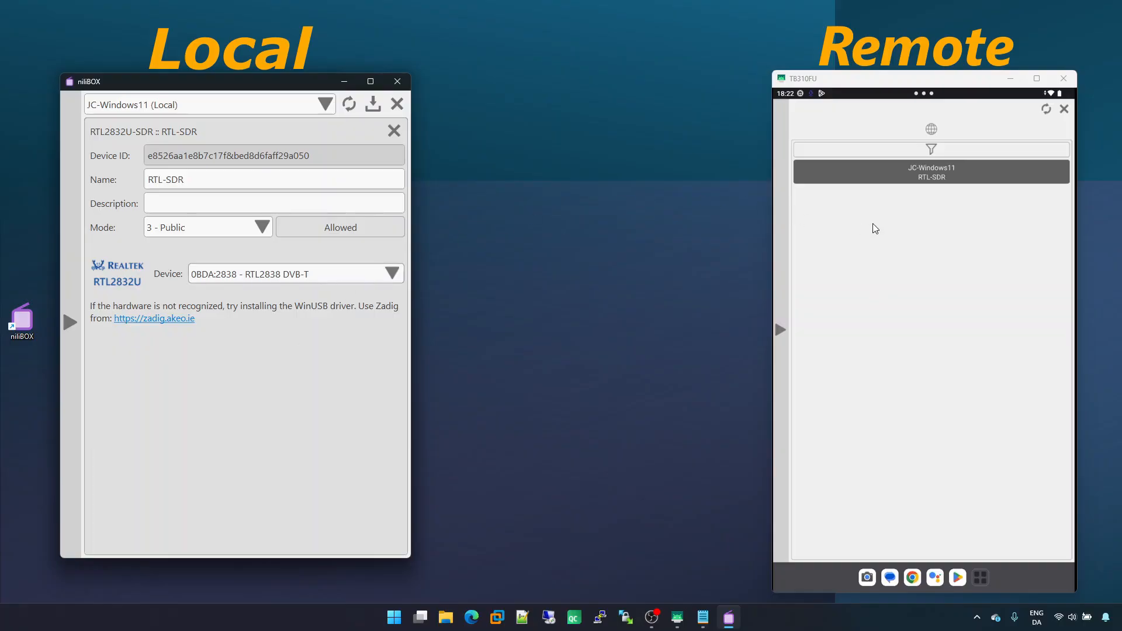
# Open the public RTL-SDR remotely on the tablet, start and stop the receiver, and close it
pyautogui.click(875, 171)
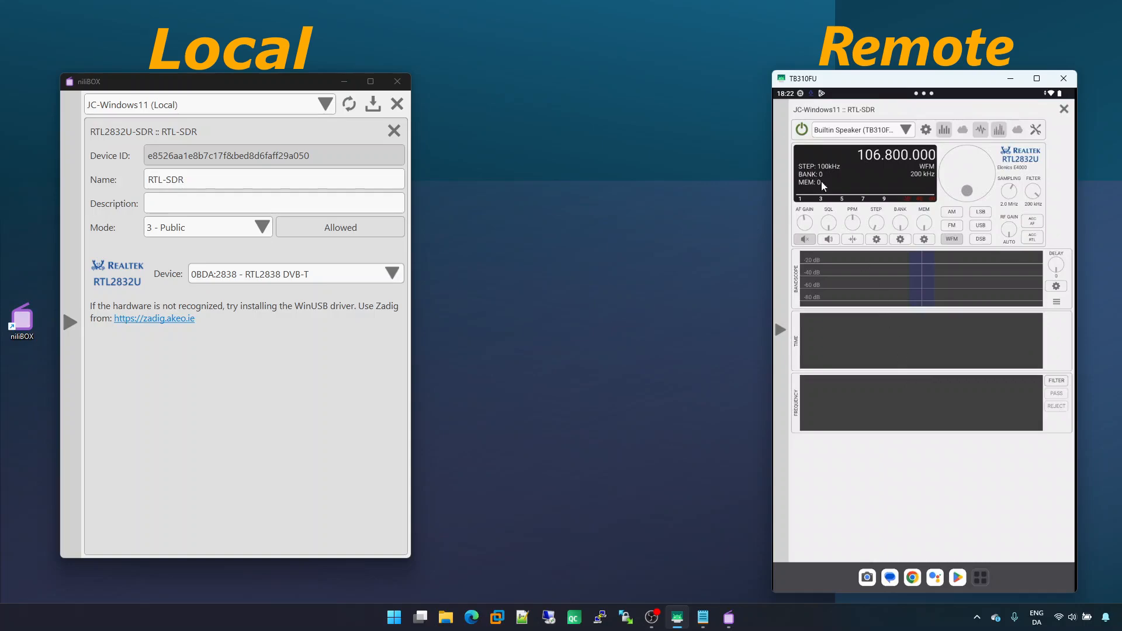
pyautogui.click(802, 133)
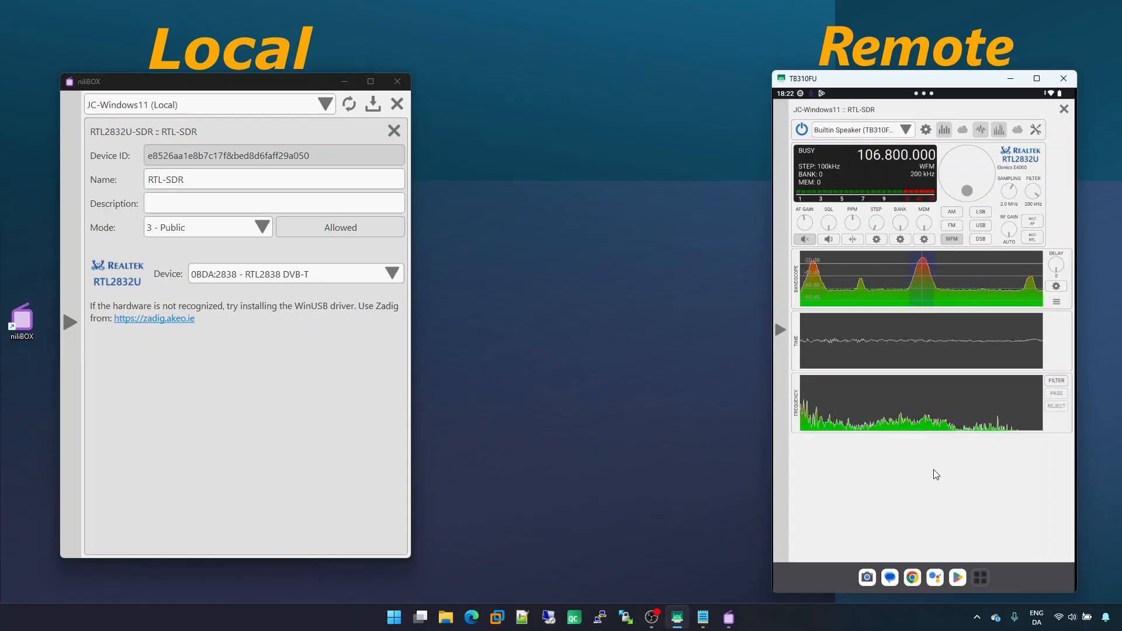
pyautogui.click(802, 130)
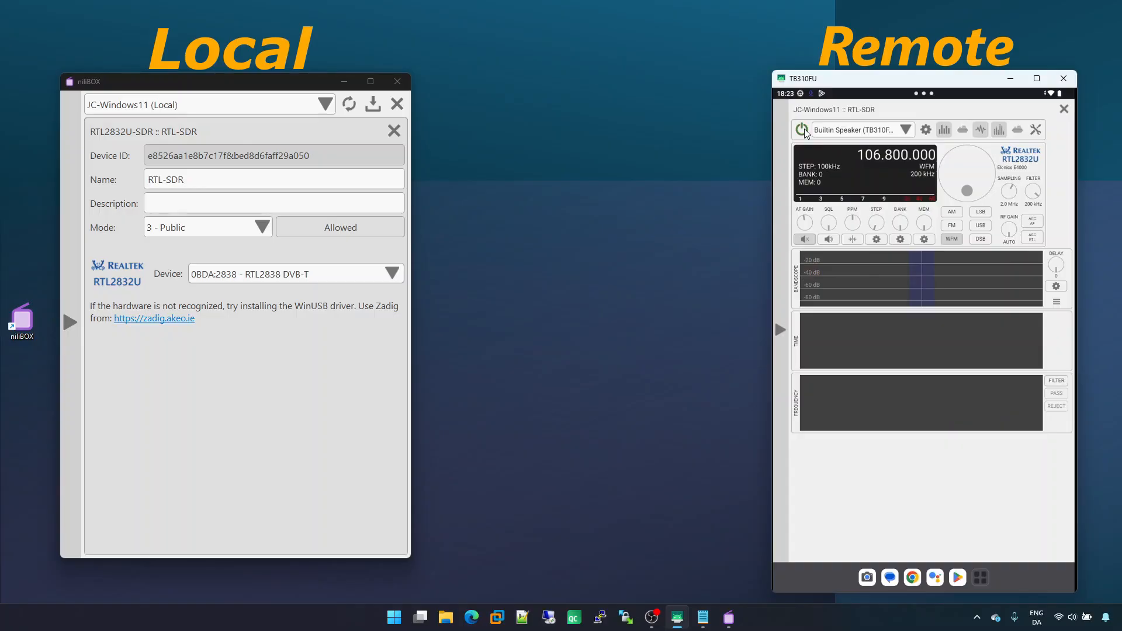
pyautogui.click(1063, 110)
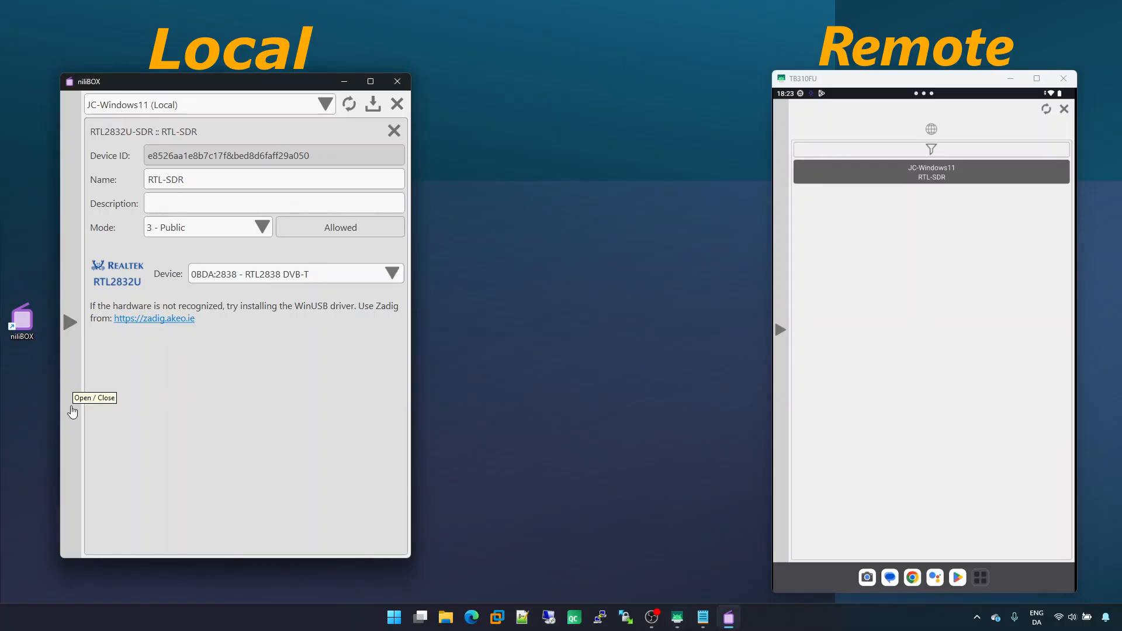
# Close the RTL-SDR entry and expand the Site section of the computer's settings
pyautogui.click(73, 413)
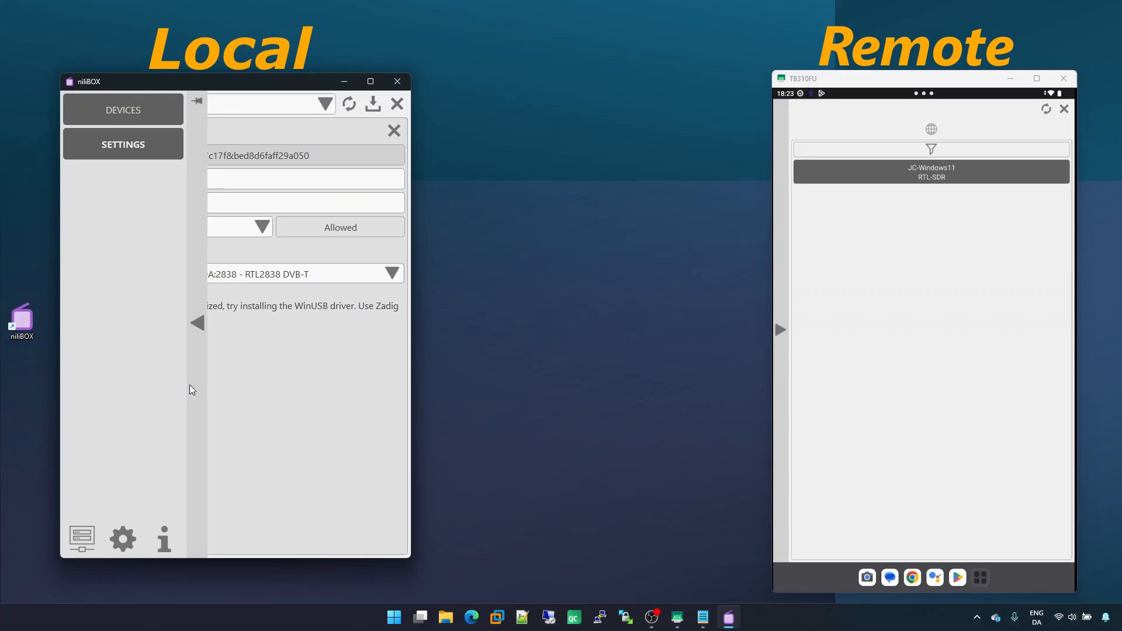
pyautogui.click(394, 130)
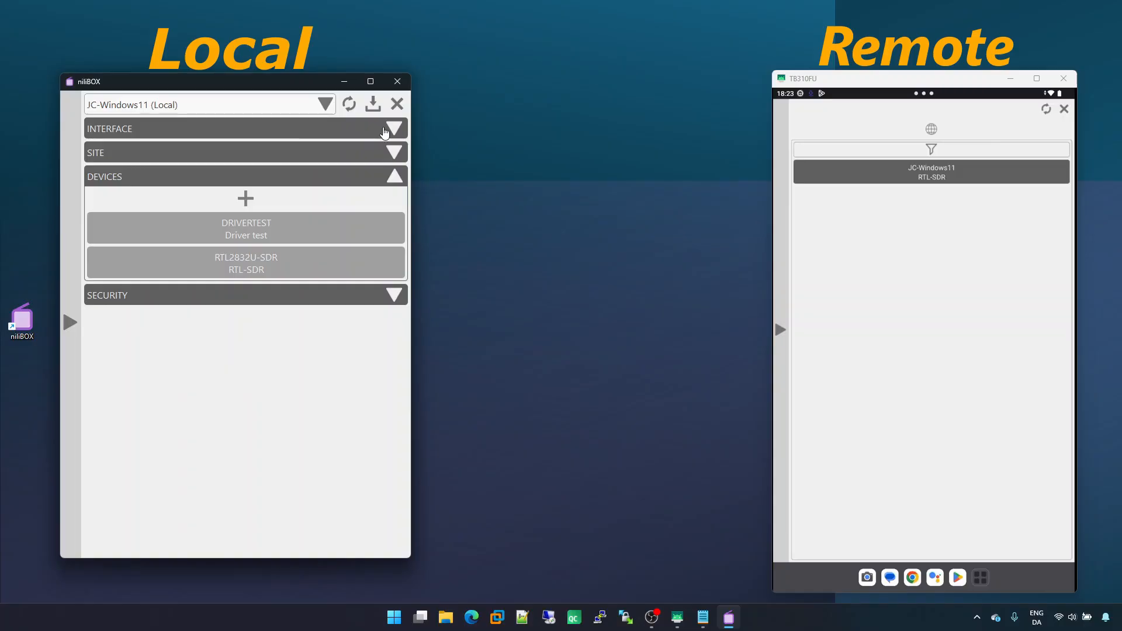
pyautogui.click(302, 155)
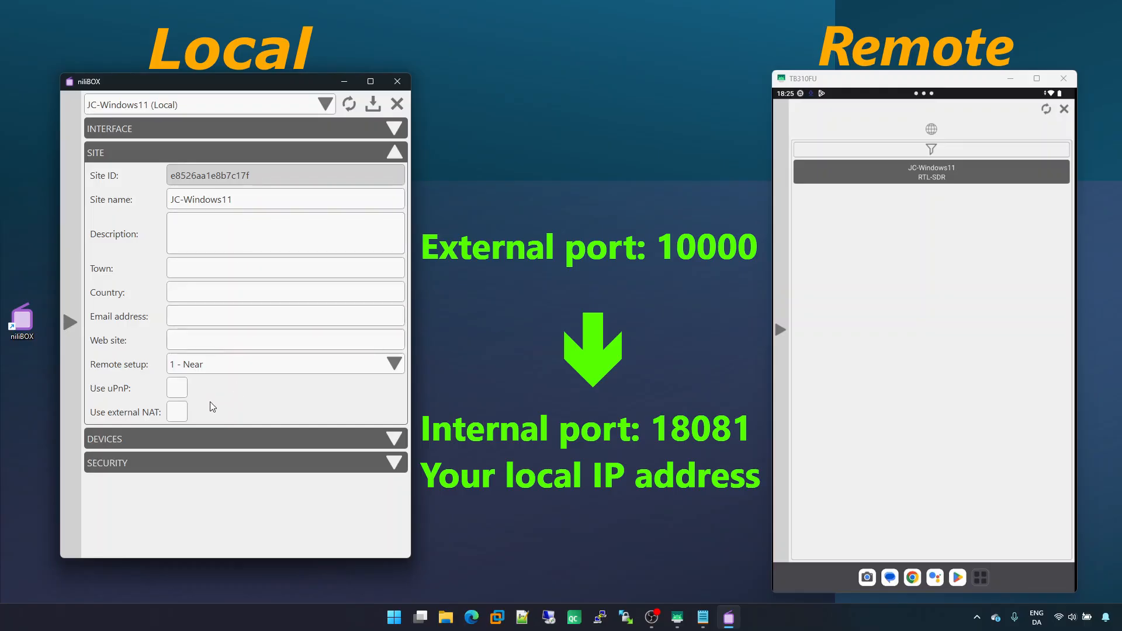
# Try enabling external NAT on the computer with port 10000, then clear the port and turn external NAT off again
pyautogui.click(178, 412)
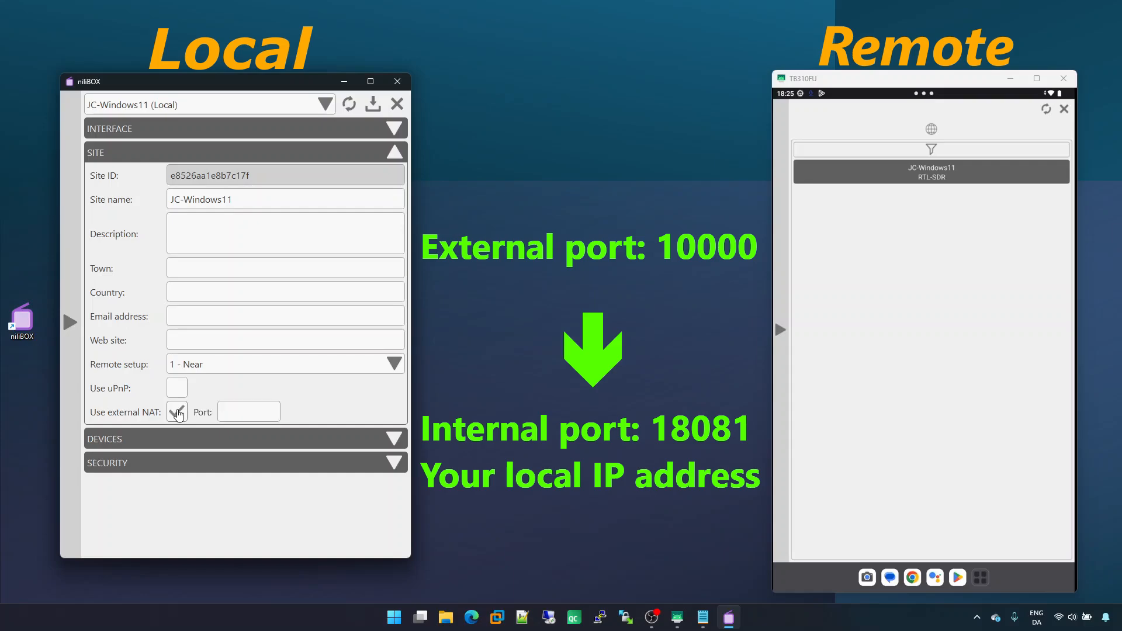
pyautogui.click(237, 410)
pyautogui.write('10000')
pyautogui.moveTo(250, 412); pyautogui.dragTo(208, 415)
pyautogui.press('BackSpace')
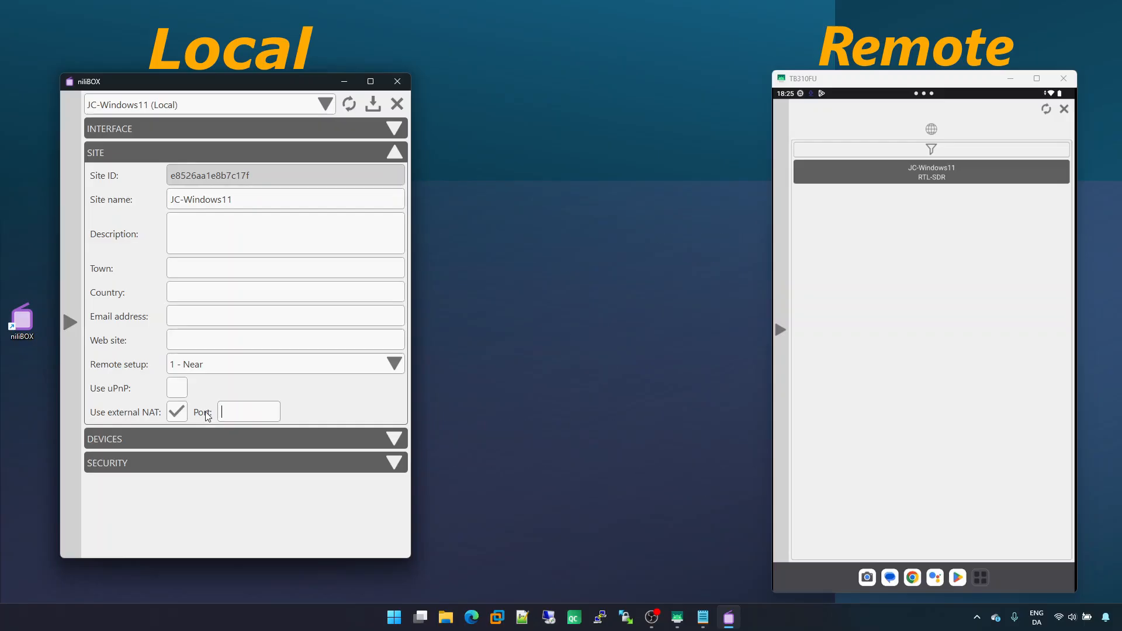
pyautogui.click(180, 413)
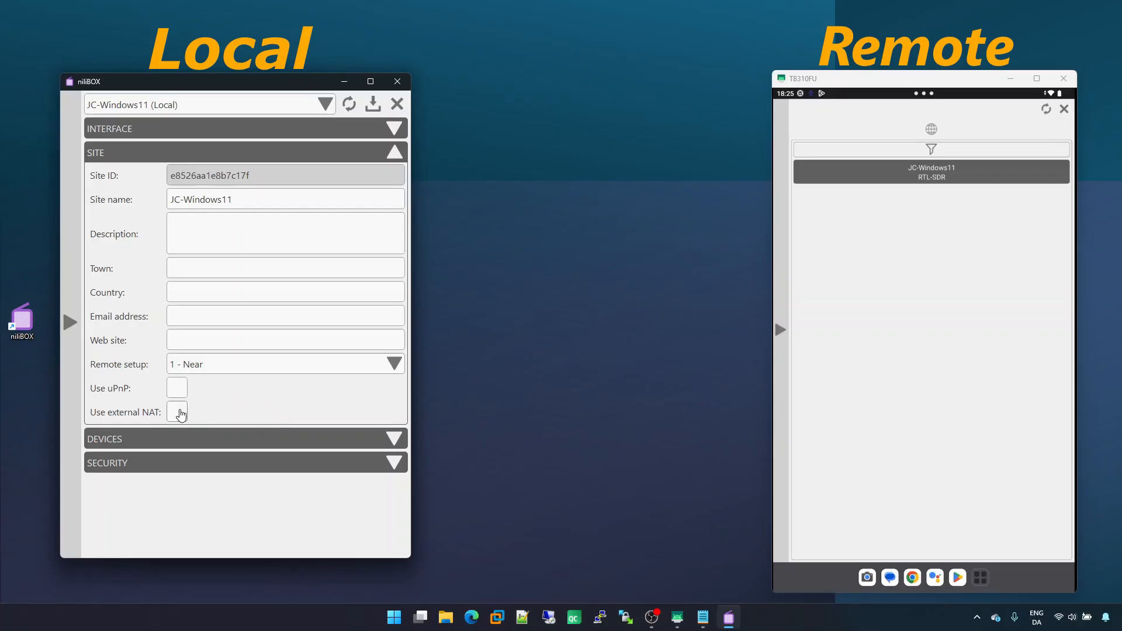
# Enable Use uPnP in the computer's Site settings and save the settings
pyautogui.click(176, 390)
pyautogui.click(372, 105)
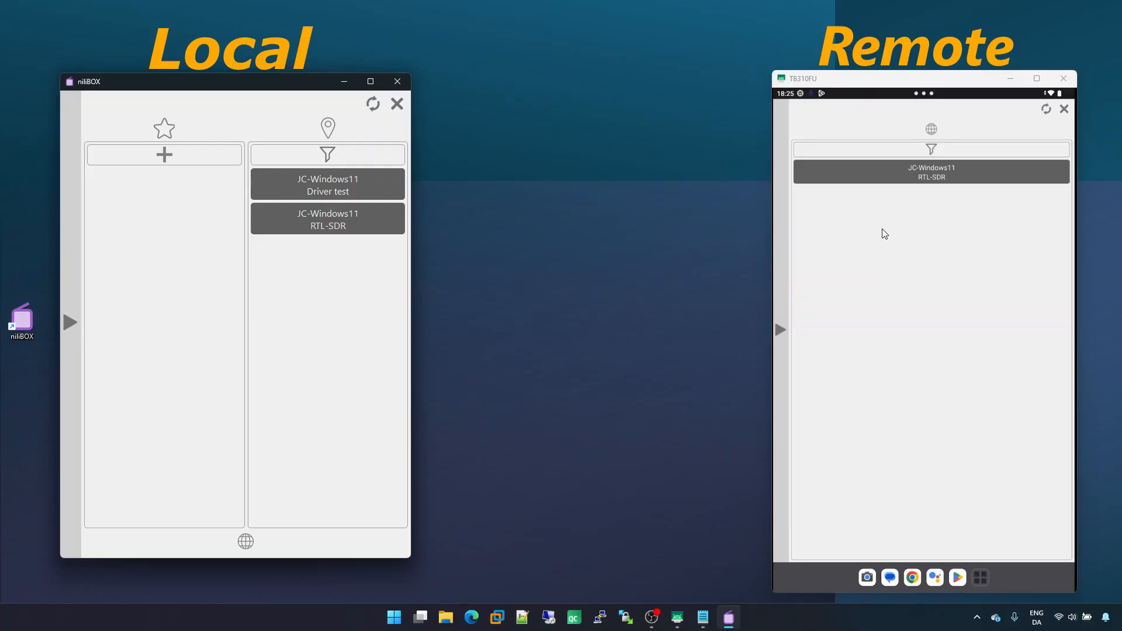
# Open the public RTL-SDR receiver on the tablet and close it again
pyautogui.click(886, 174)
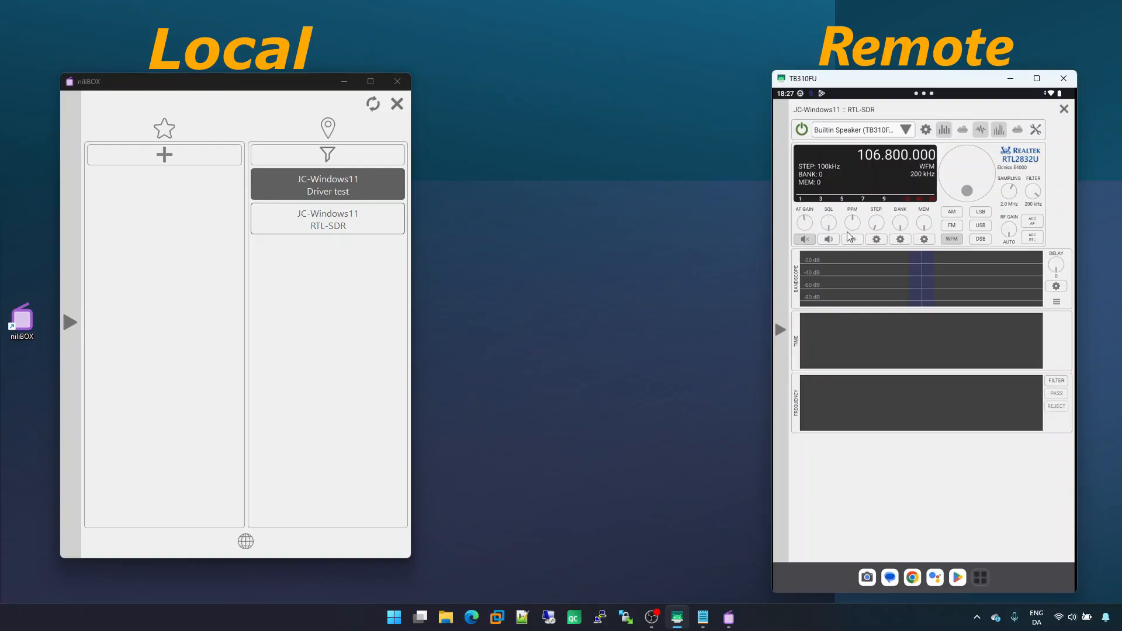
pyautogui.click(1063, 110)
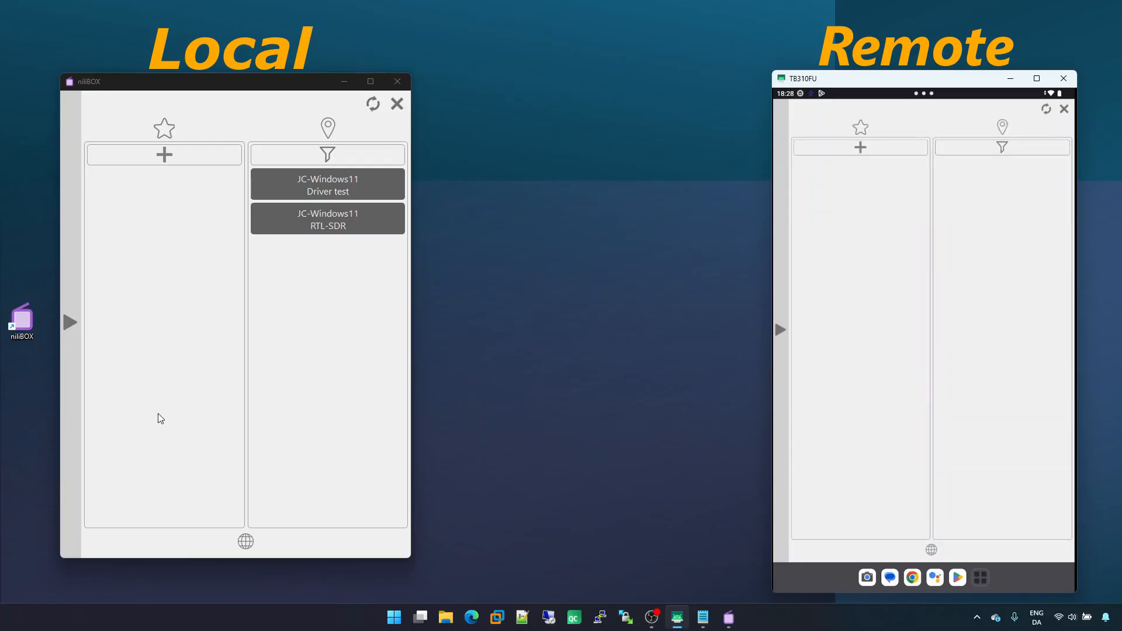
# Open the Site section of the settings on both the computer and the tablet
pyautogui.moveTo(73, 476)
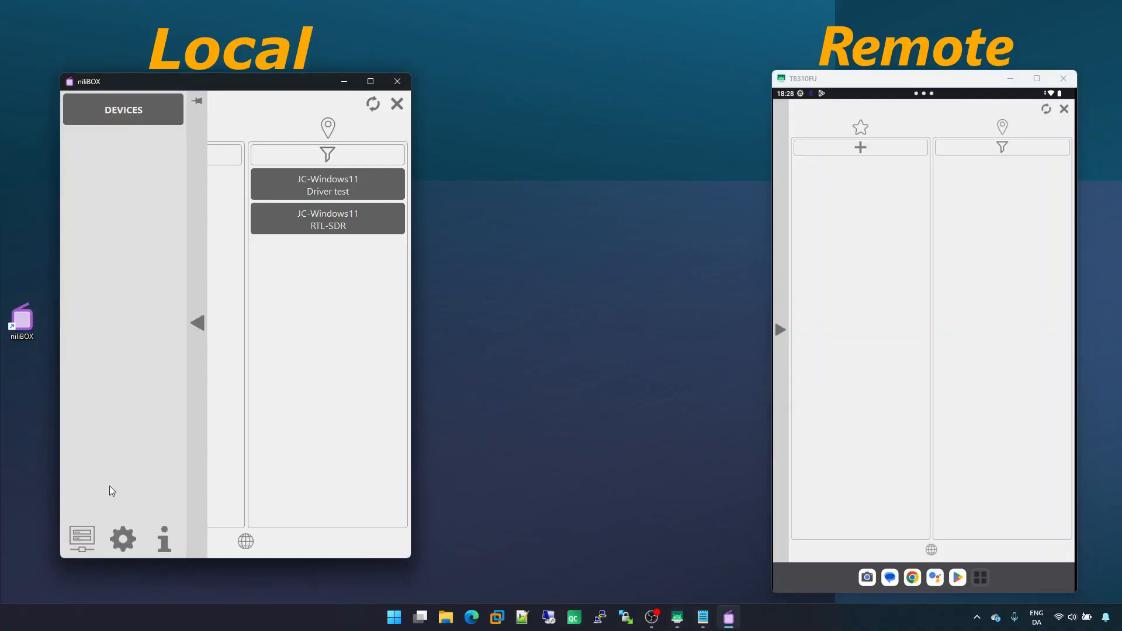
pyautogui.click(123, 538)
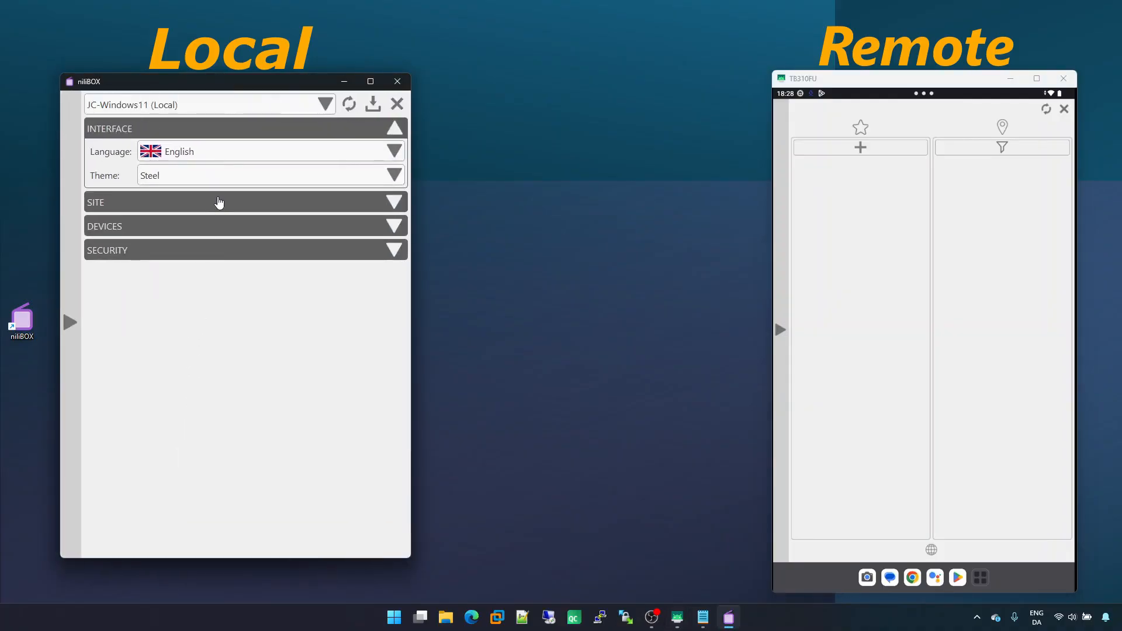
pyautogui.click(220, 202)
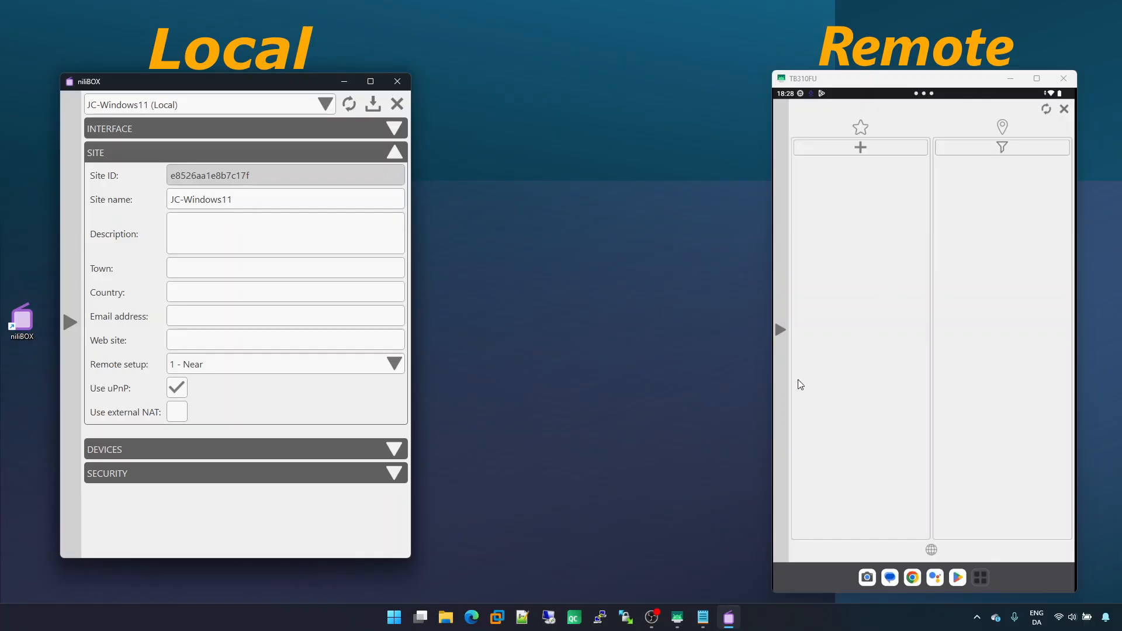
pyautogui.click(784, 407)
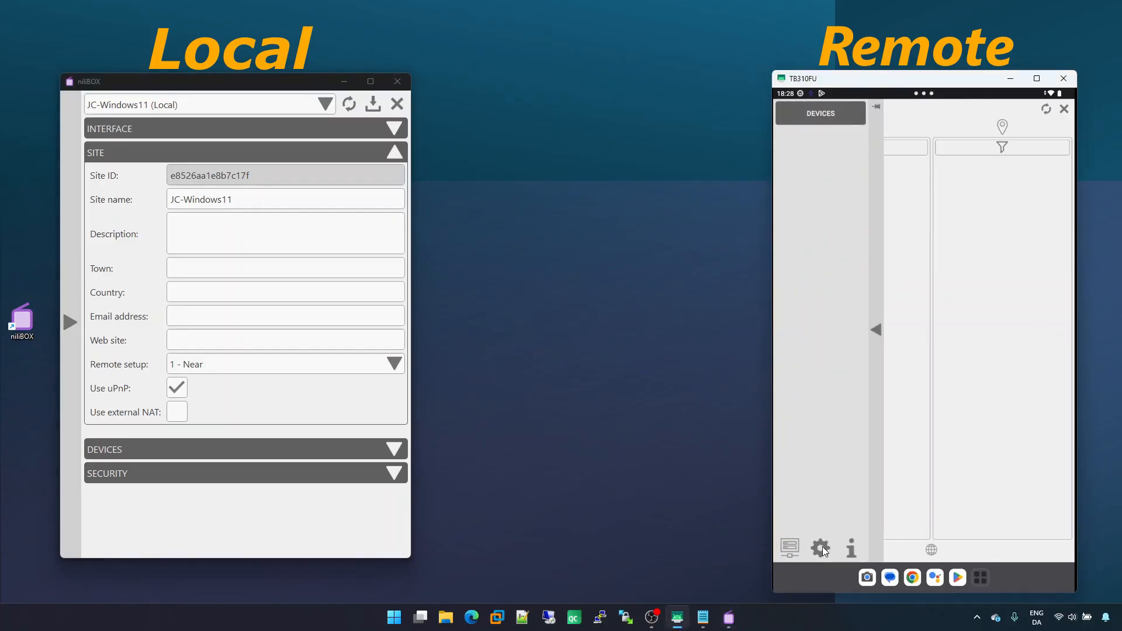
pyautogui.click(821, 548)
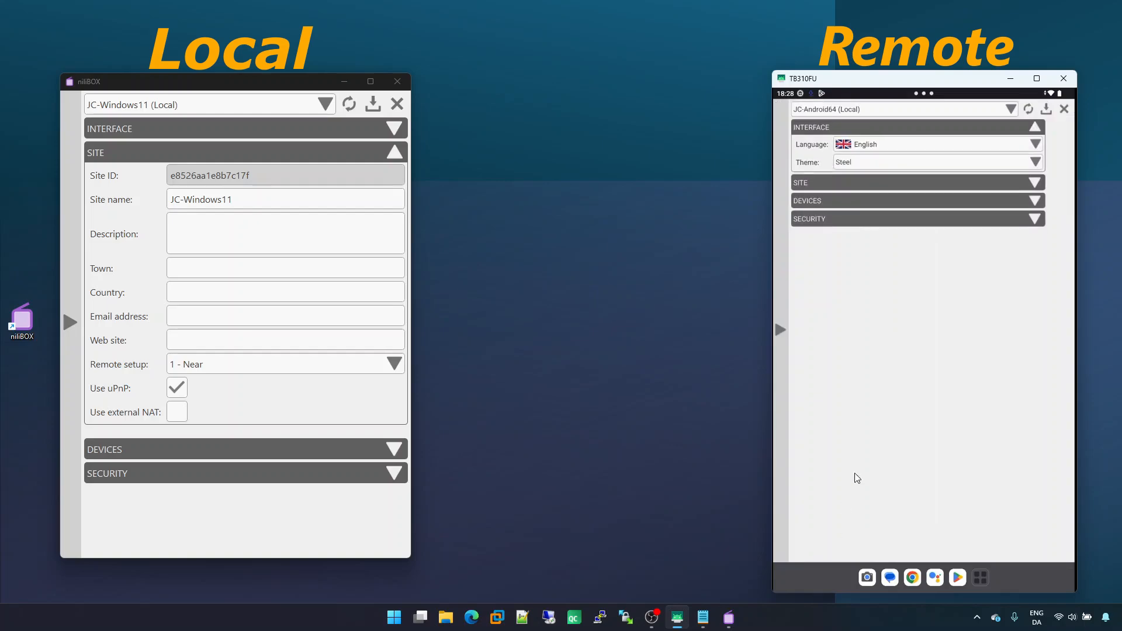
pyautogui.click(868, 181)
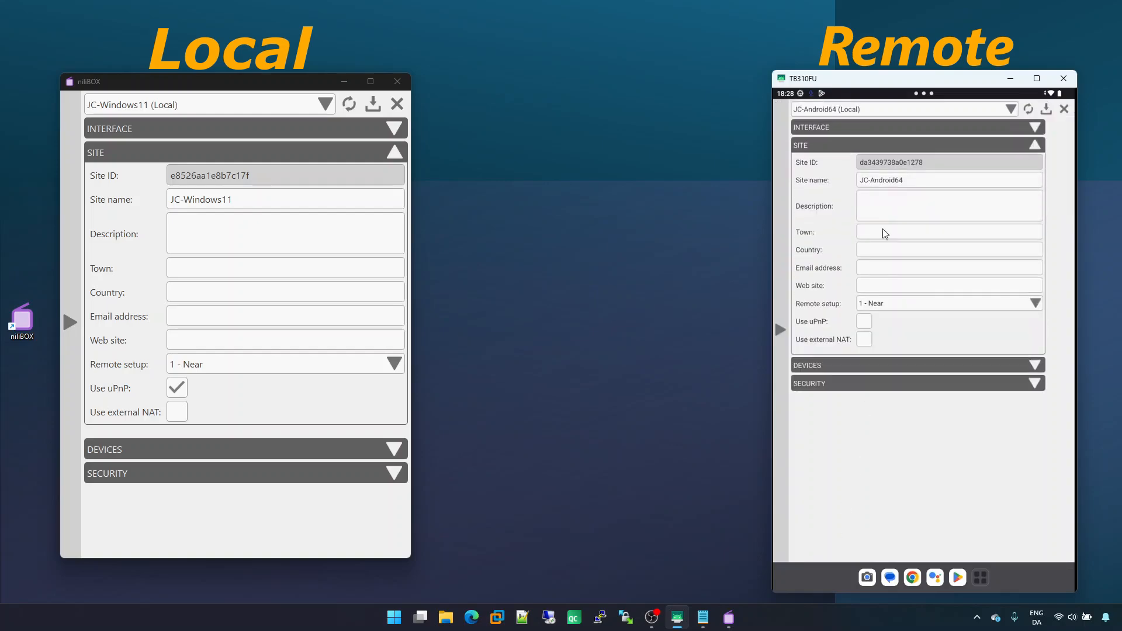
# Toggle Use uPnP on and off on the tablet and the computer
pyautogui.click(866, 321)
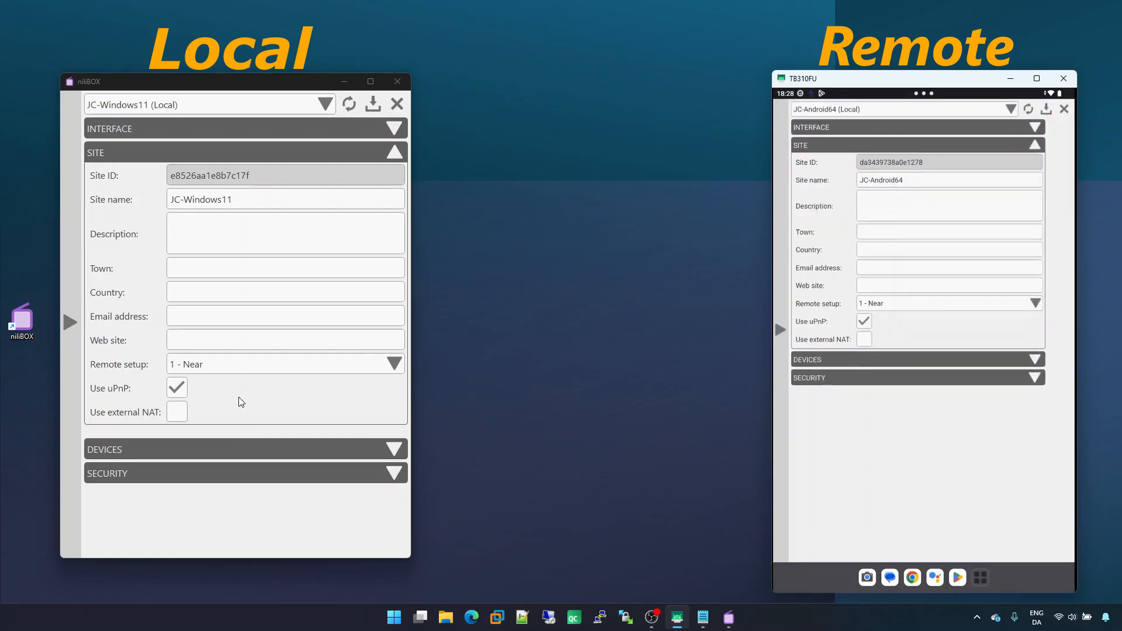
pyautogui.click(173, 395)
pyautogui.click(173, 395)
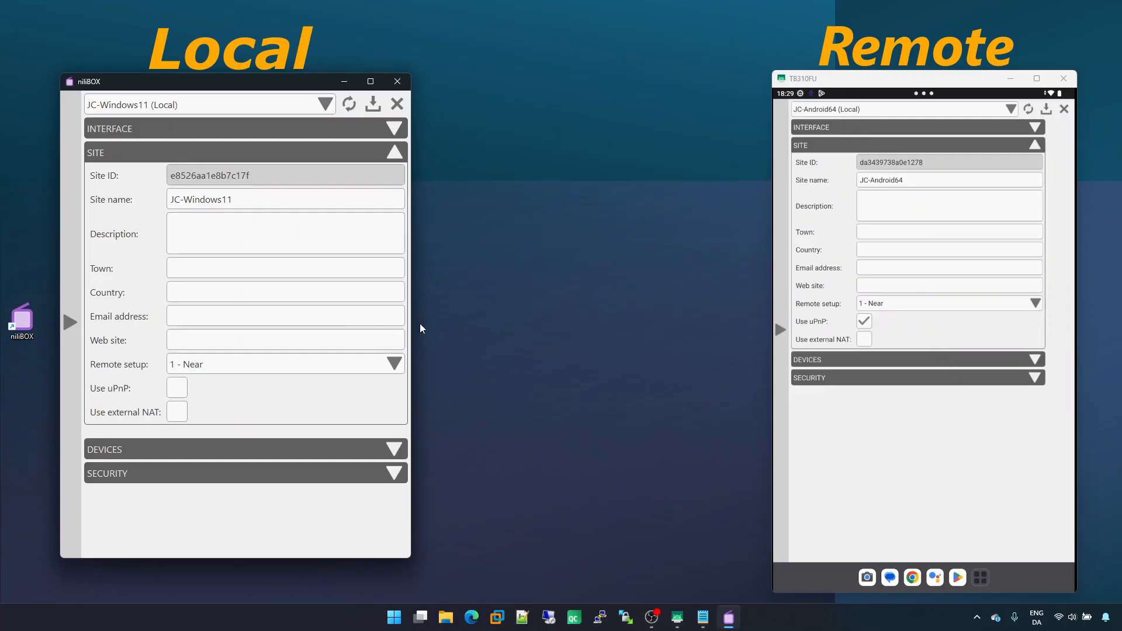
pyautogui.click(863, 323)
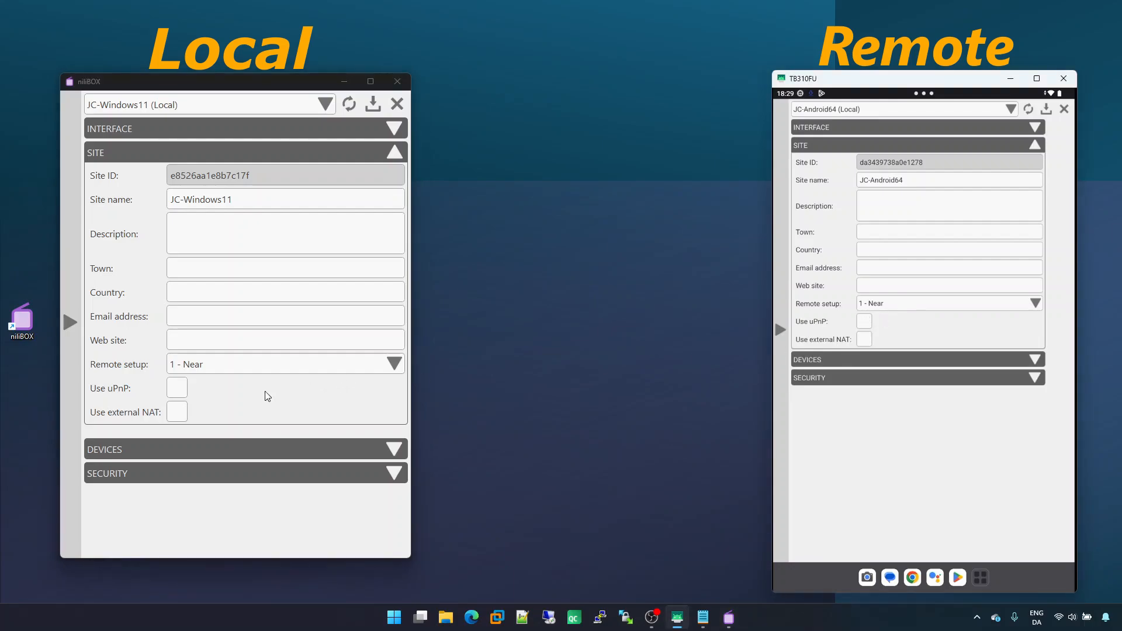
pyautogui.click(176, 388)
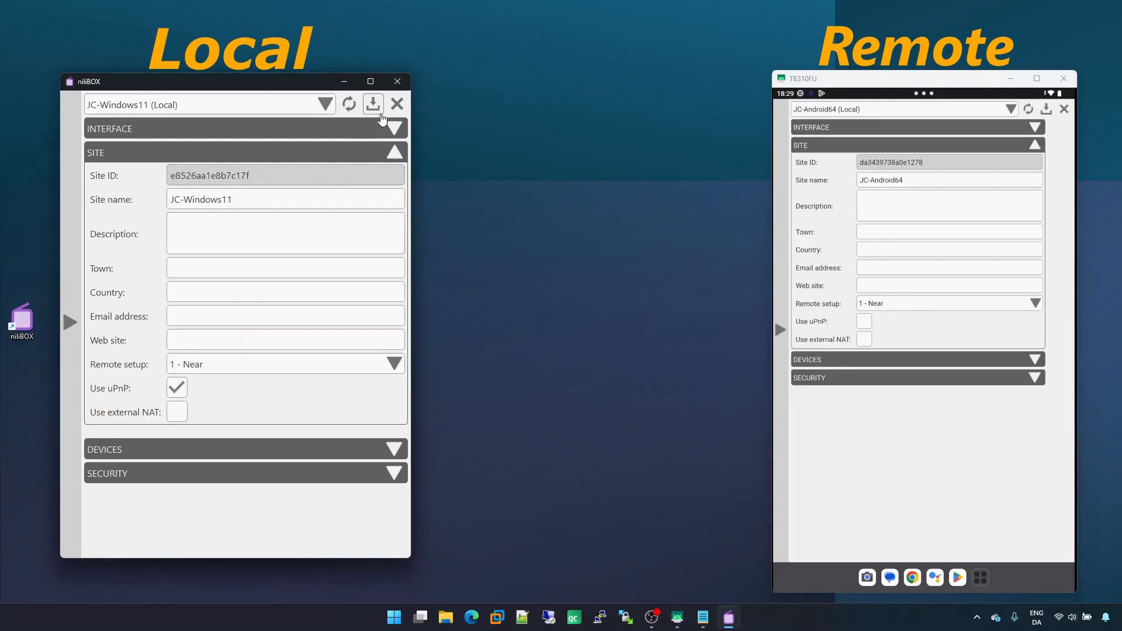
# Close the settings on both devices and switch the tablet to its public device list
pyautogui.click(397, 104)
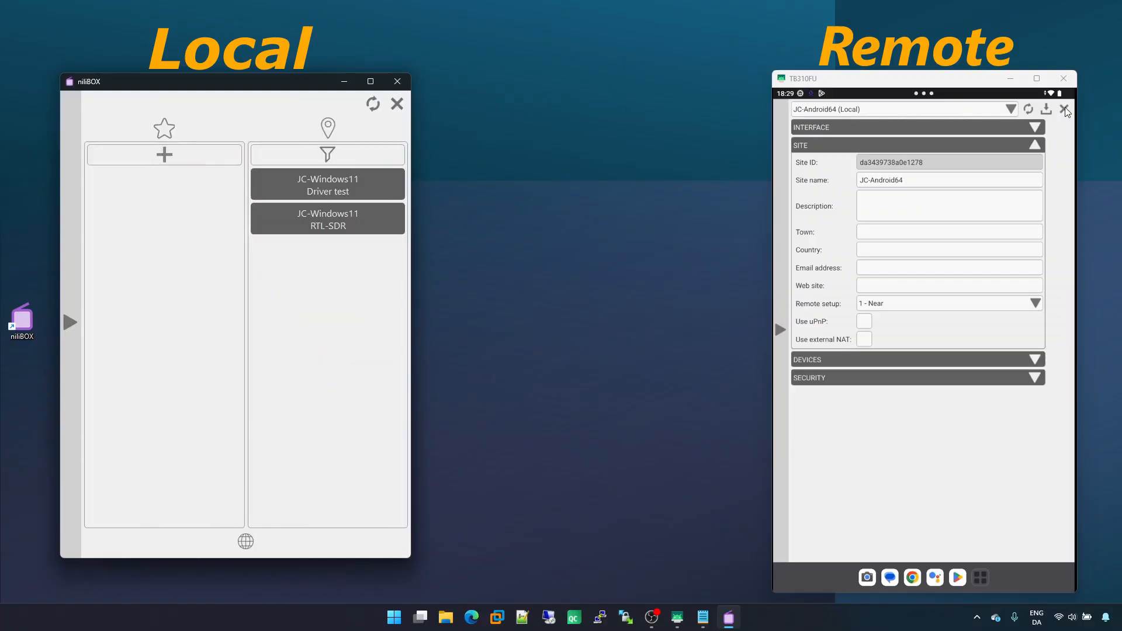
pyautogui.click(1064, 109)
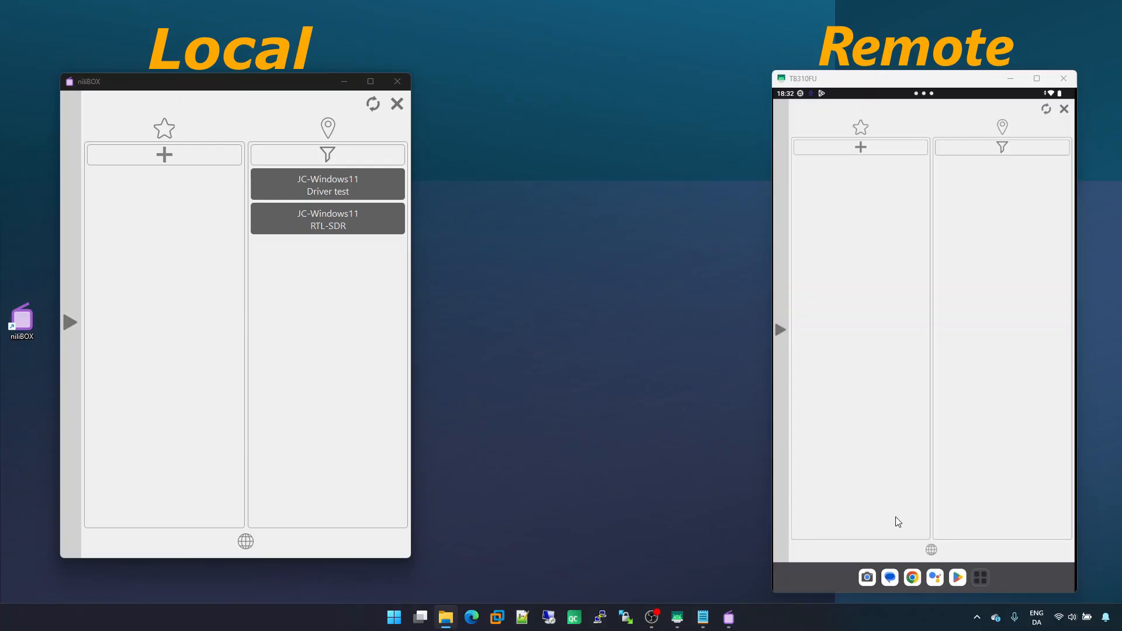
pyautogui.click(932, 550)
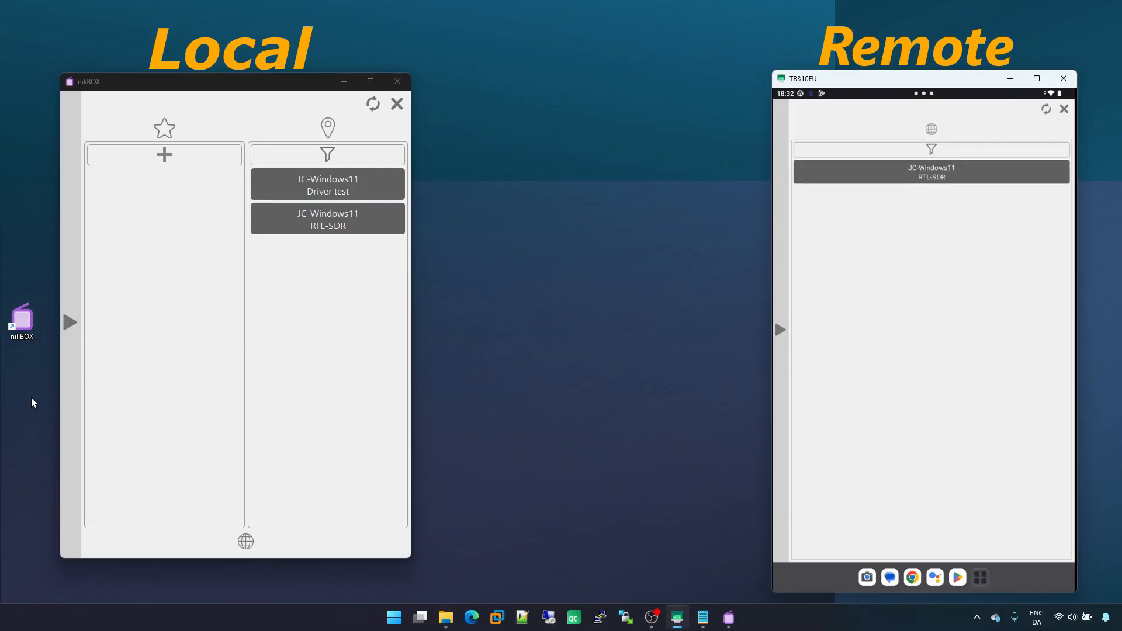
# Open the computer's RTL-SDR device entry, set its mode to 2 - Remote, and save the settings
pyautogui.click(67, 386)
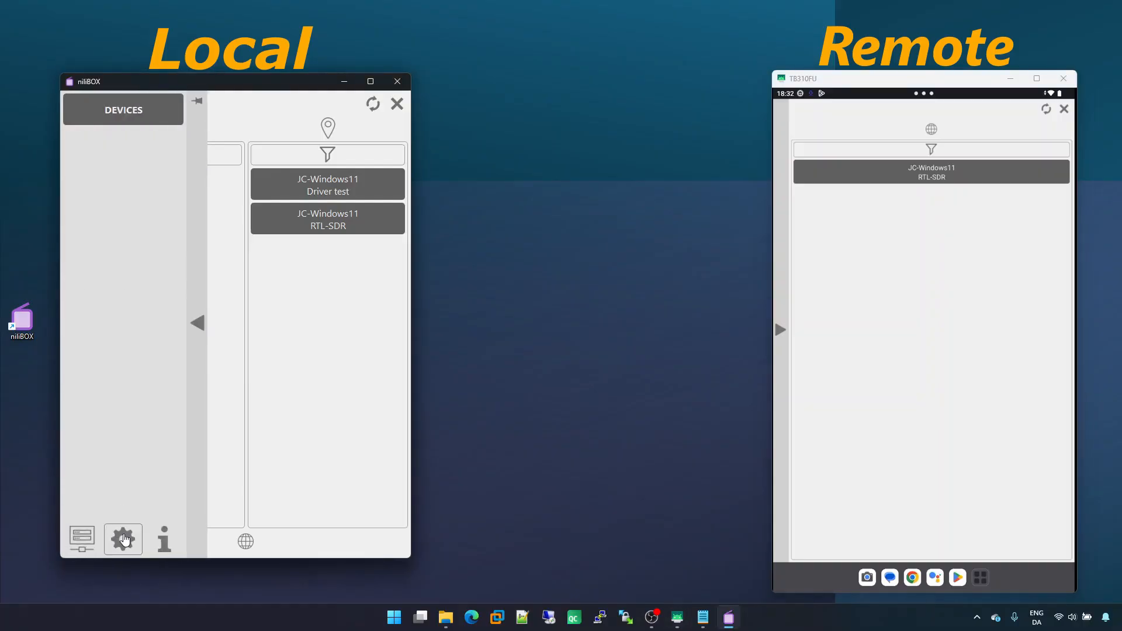
pyautogui.click(120, 535)
pyautogui.click(280, 228)
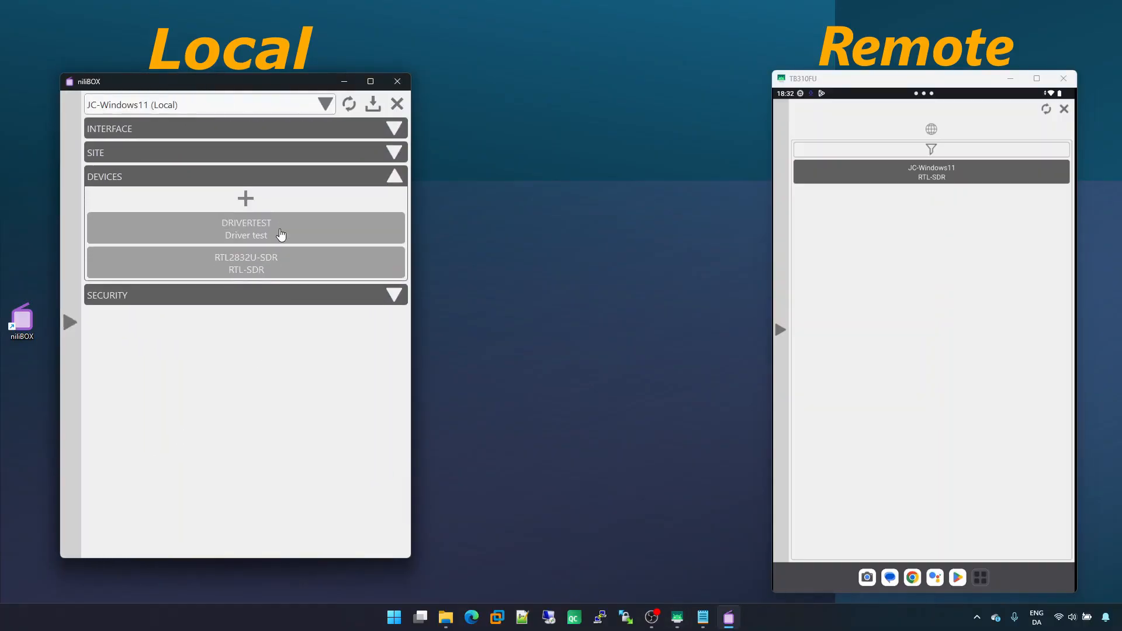
pyautogui.click(286, 263)
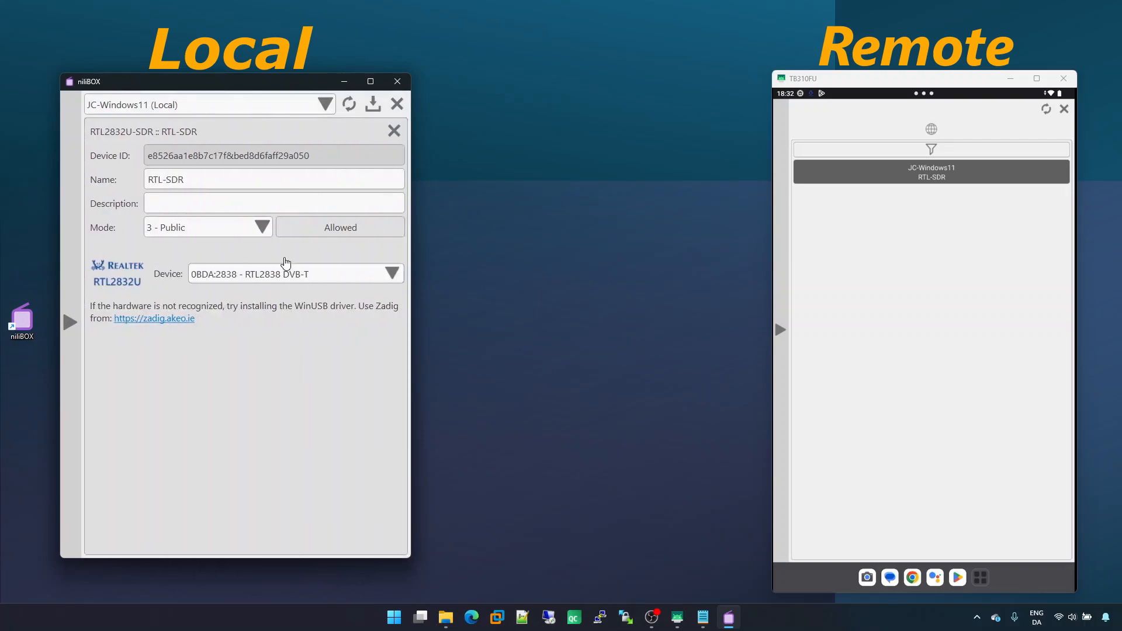
pyautogui.click(221, 229)
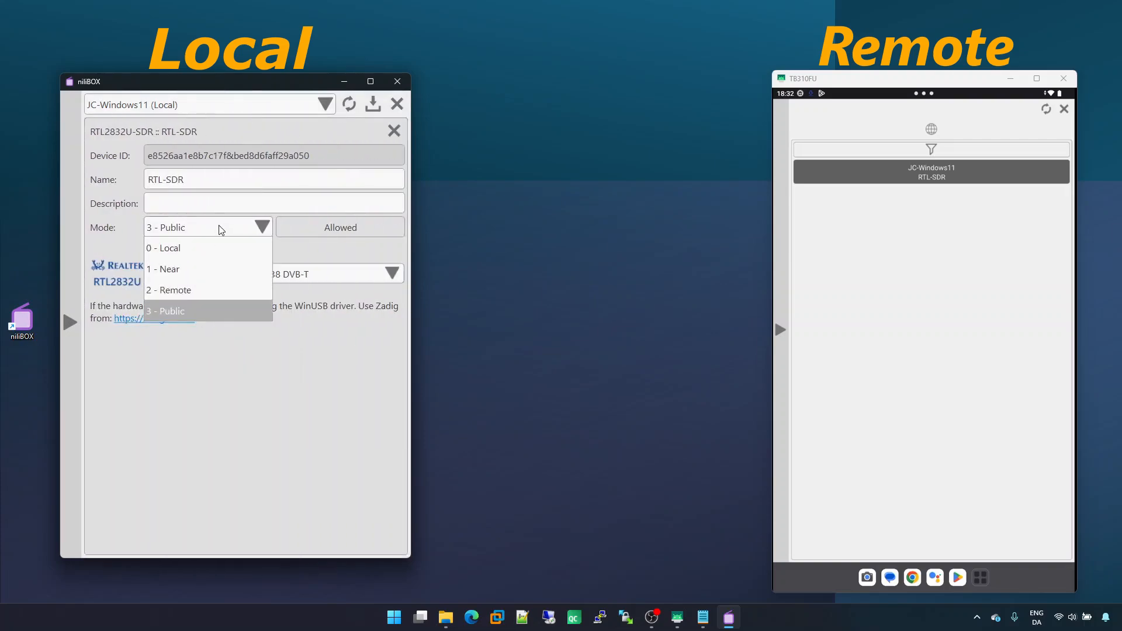
pyautogui.click(200, 287)
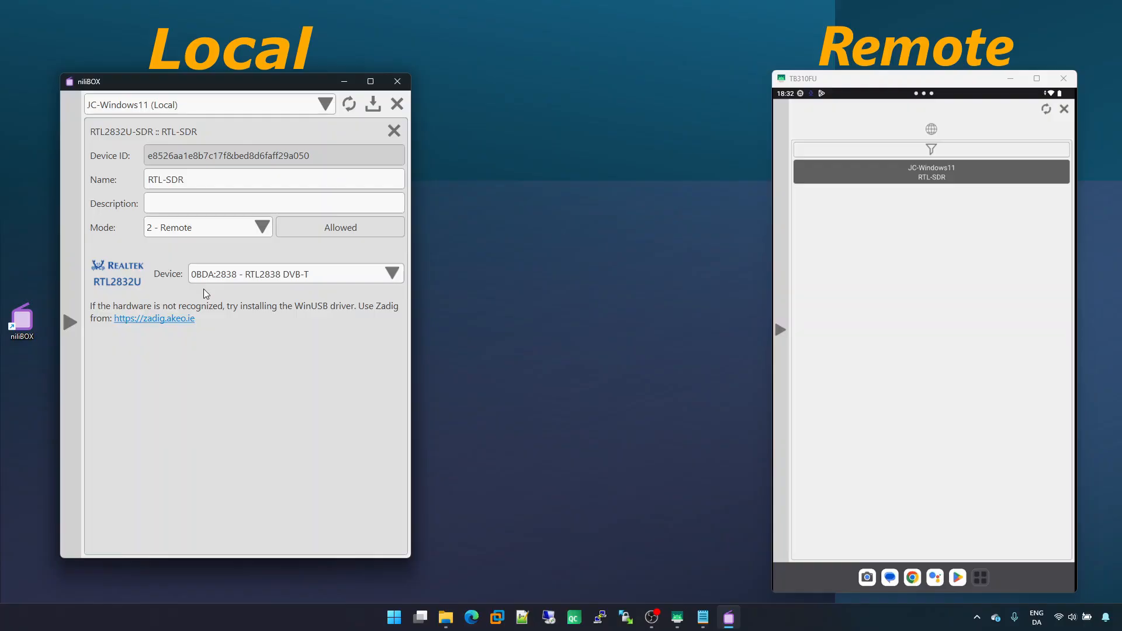
pyautogui.click(373, 107)
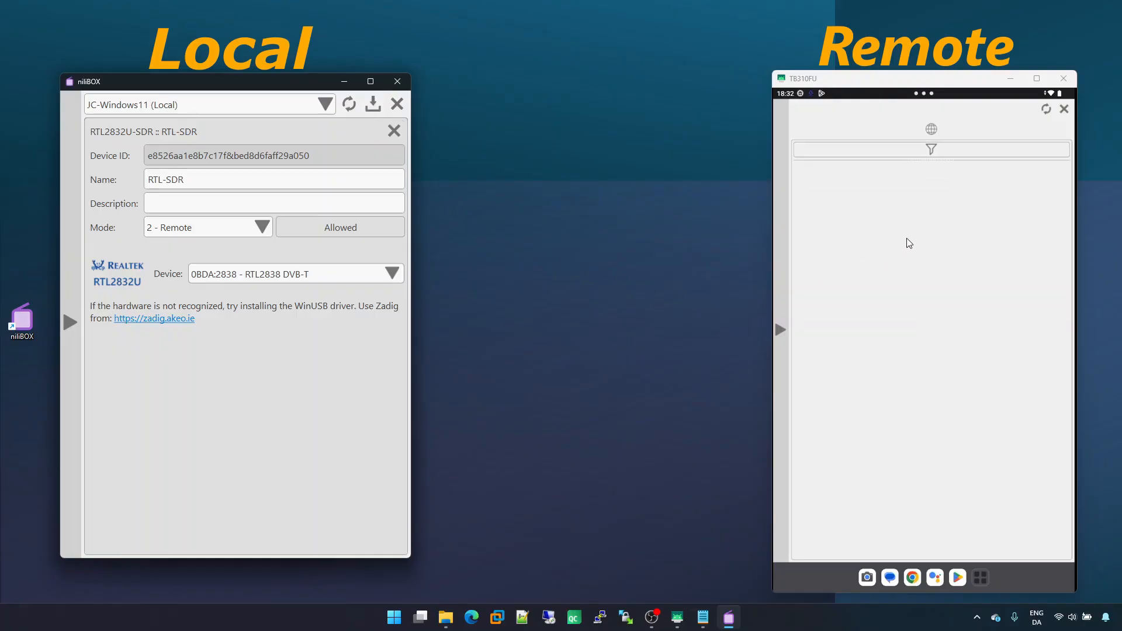
# Return the tablet to its local view, close the RTL-SDR entry, and select the computer's Site ID in the Site section
pyautogui.click(933, 129)
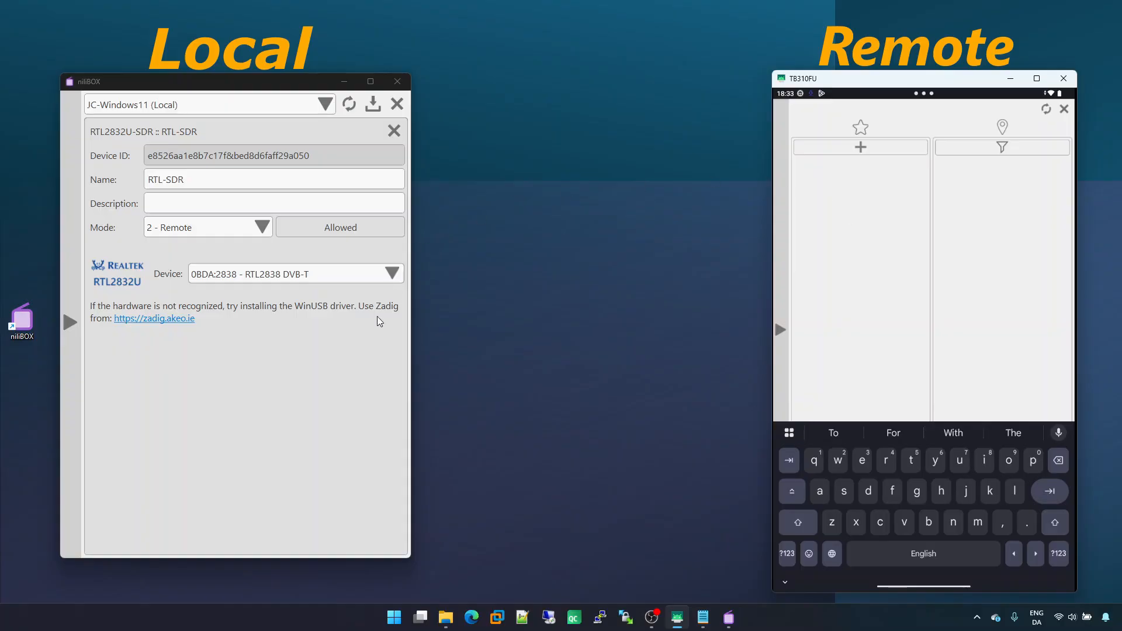
pyautogui.click(394, 130)
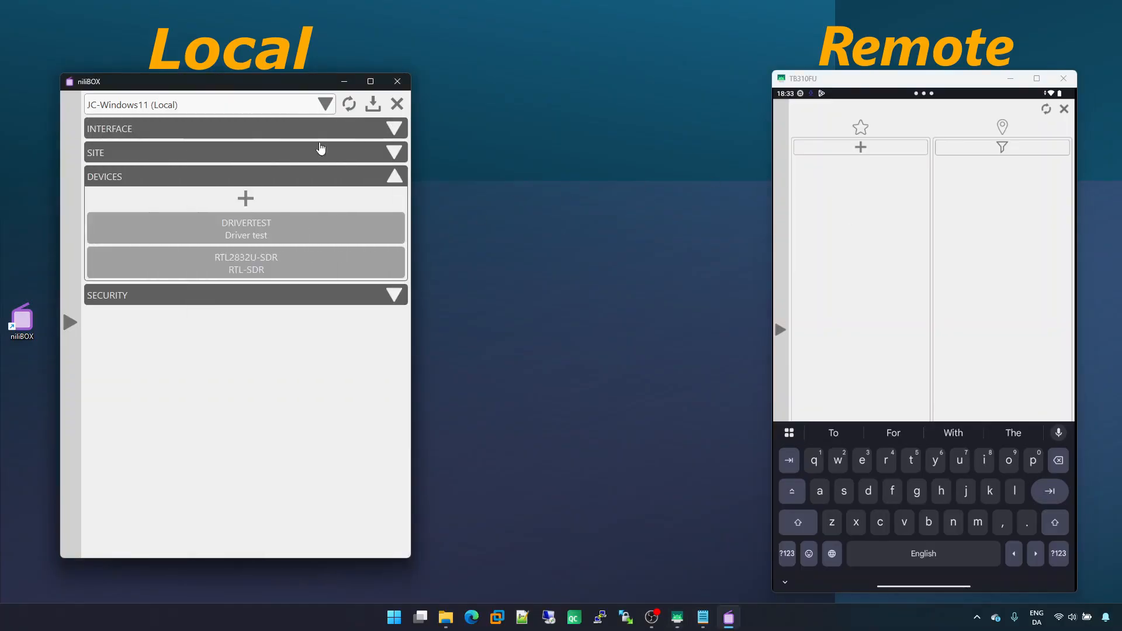
pyautogui.click(262, 155)
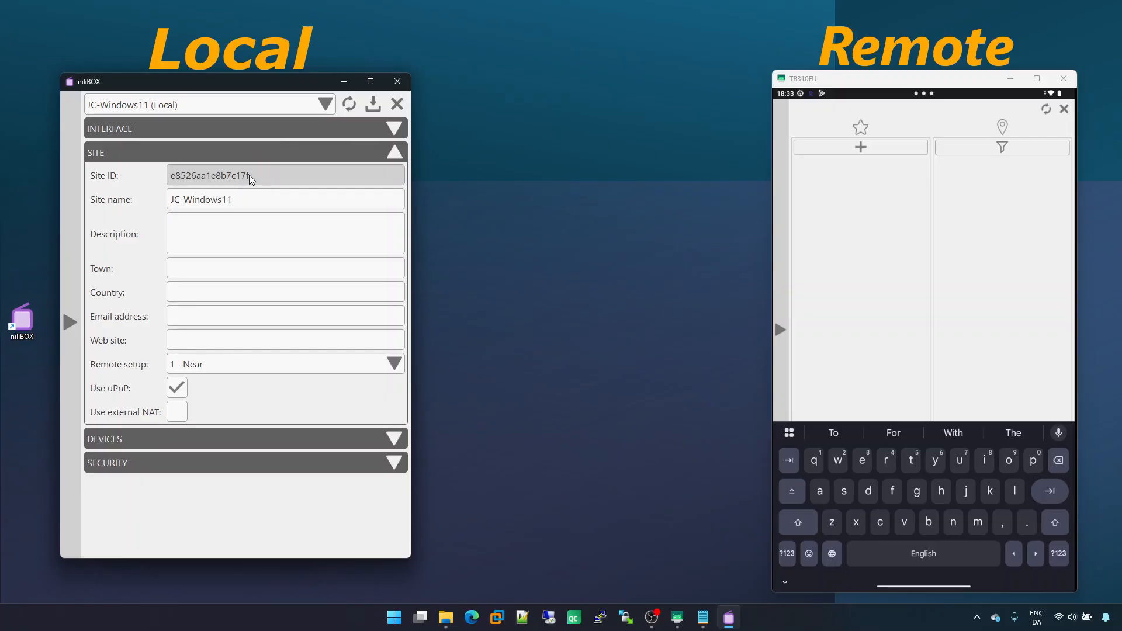
pyautogui.moveTo(249, 175); pyautogui.dragTo(173, 178)
pyautogui.hotkey('ctrl', 'c')
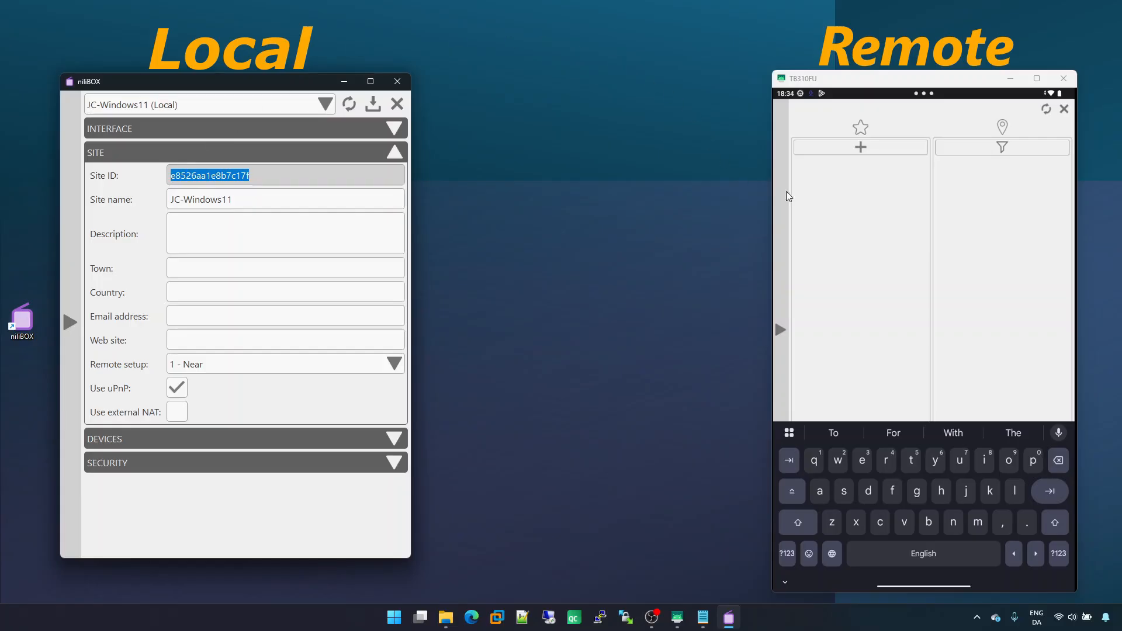
# Add a favourite on the tablet by pasting the computer's site ID and confirming
pyautogui.click(894, 213)
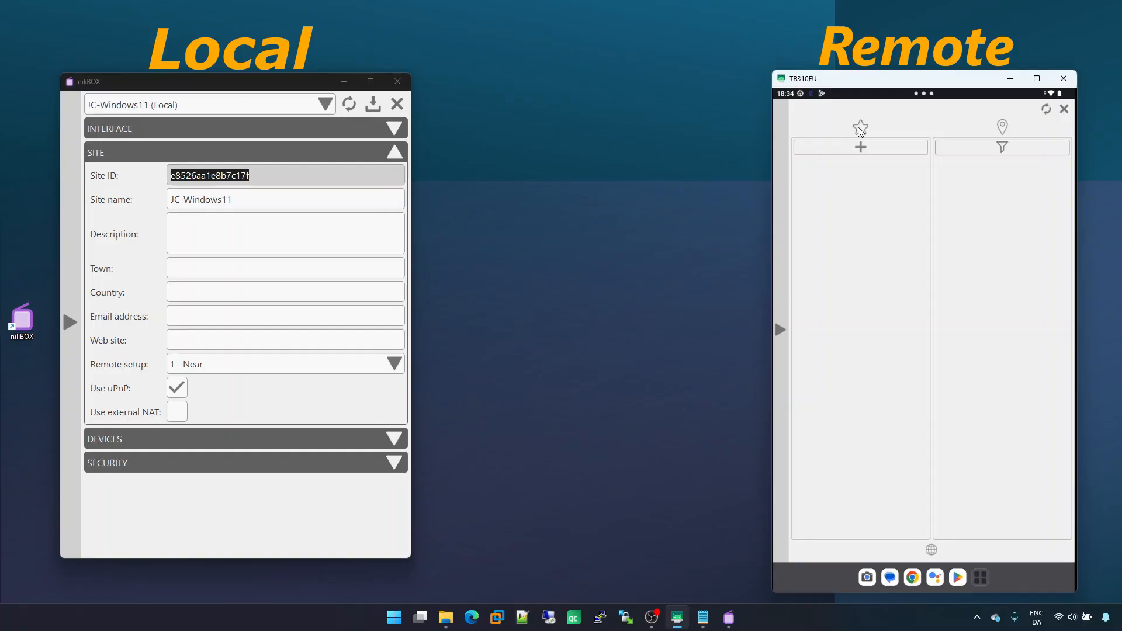
pyautogui.click(861, 148)
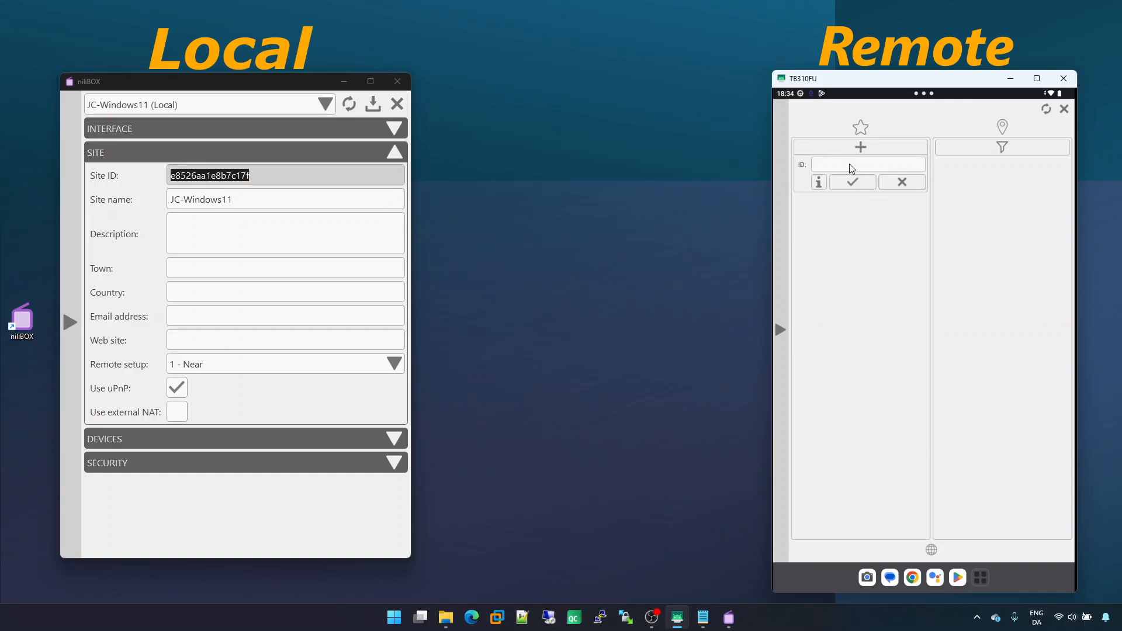
pyautogui.click(850, 169)
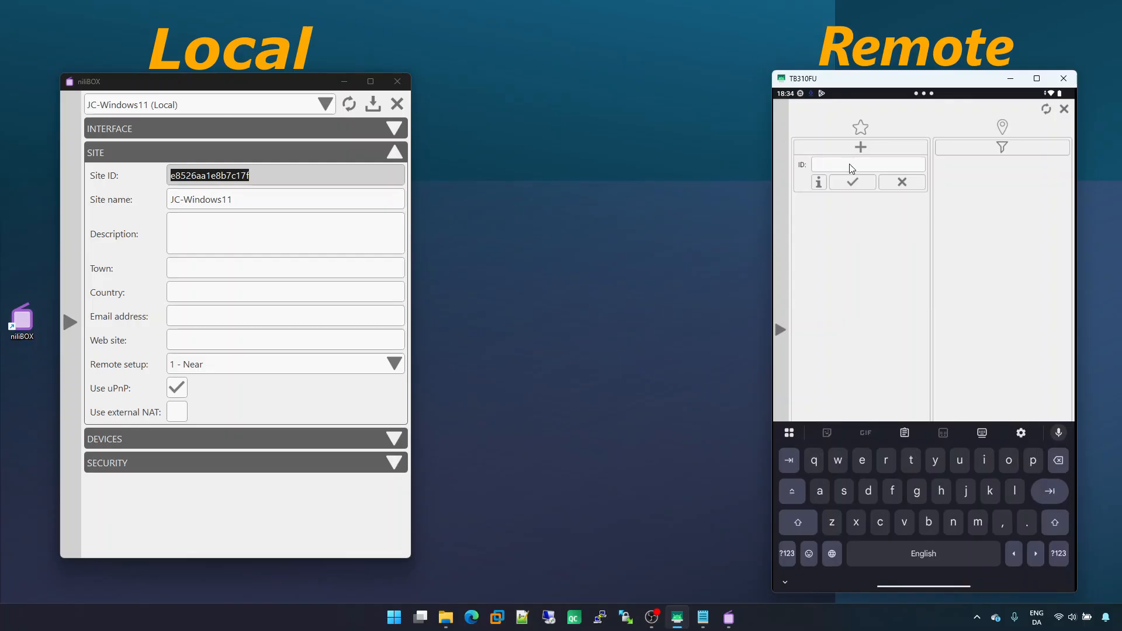
pyautogui.hotkey('ctrl', 'v')
pyautogui.click(856, 181)
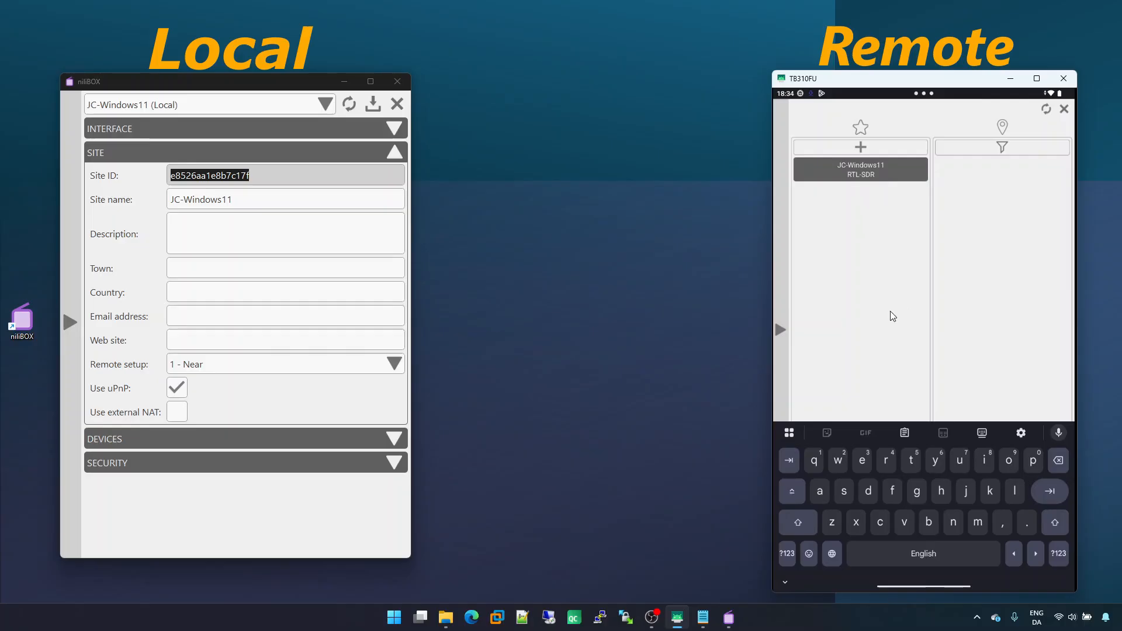
# Remove the JC-Windows11 RTL-SDR favourite from the tablet's favourites list
pyautogui.click(785, 583)
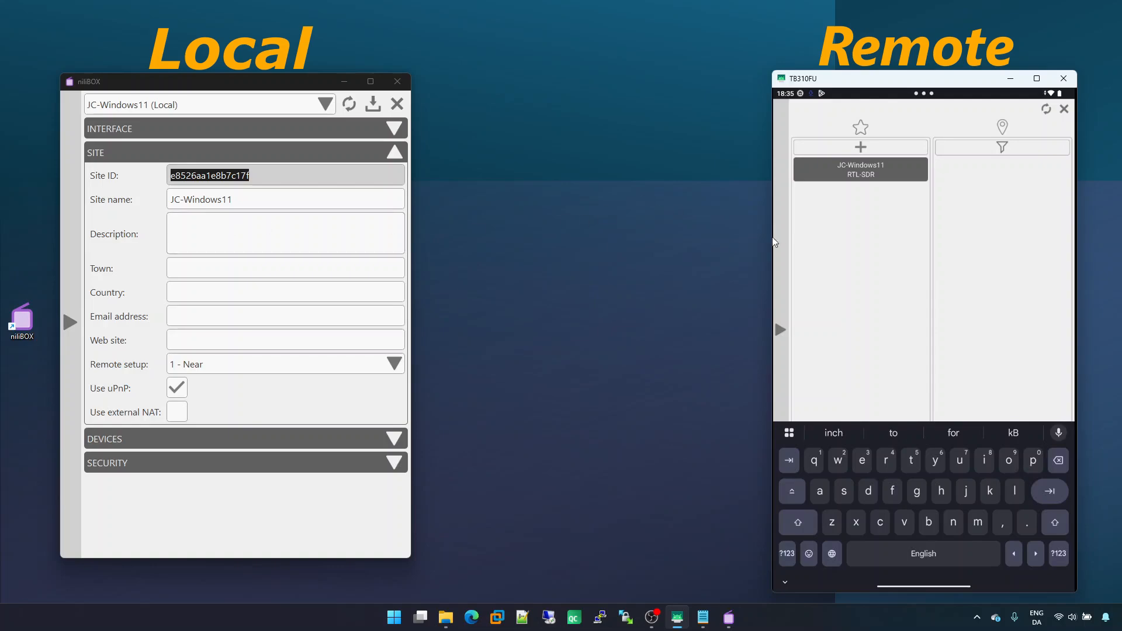
pyautogui.moveTo(883, 167); pyautogui.dragTo(852, 169)
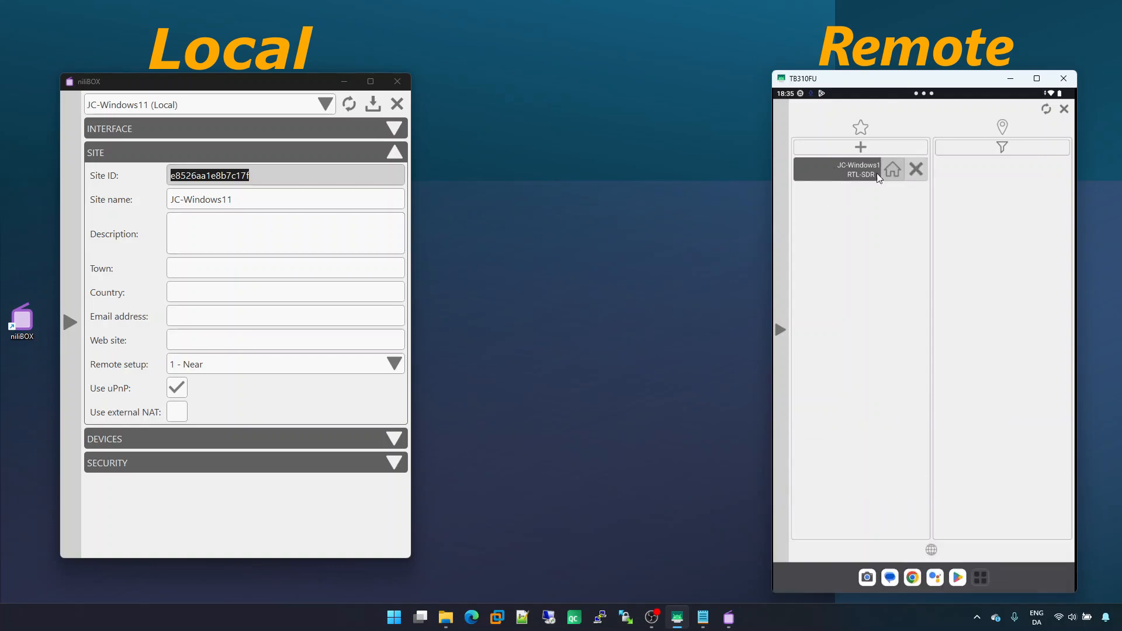
pyautogui.click(924, 171)
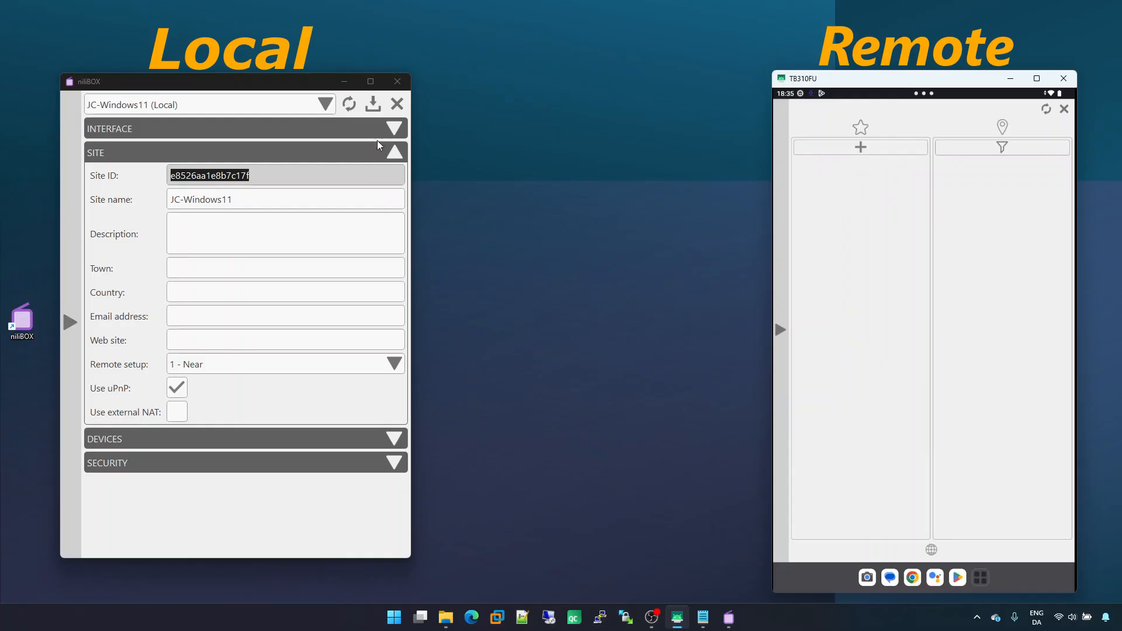
# Set the computer's Driver test device mode to 2 - Remote and save the settings
pyautogui.click(241, 439)
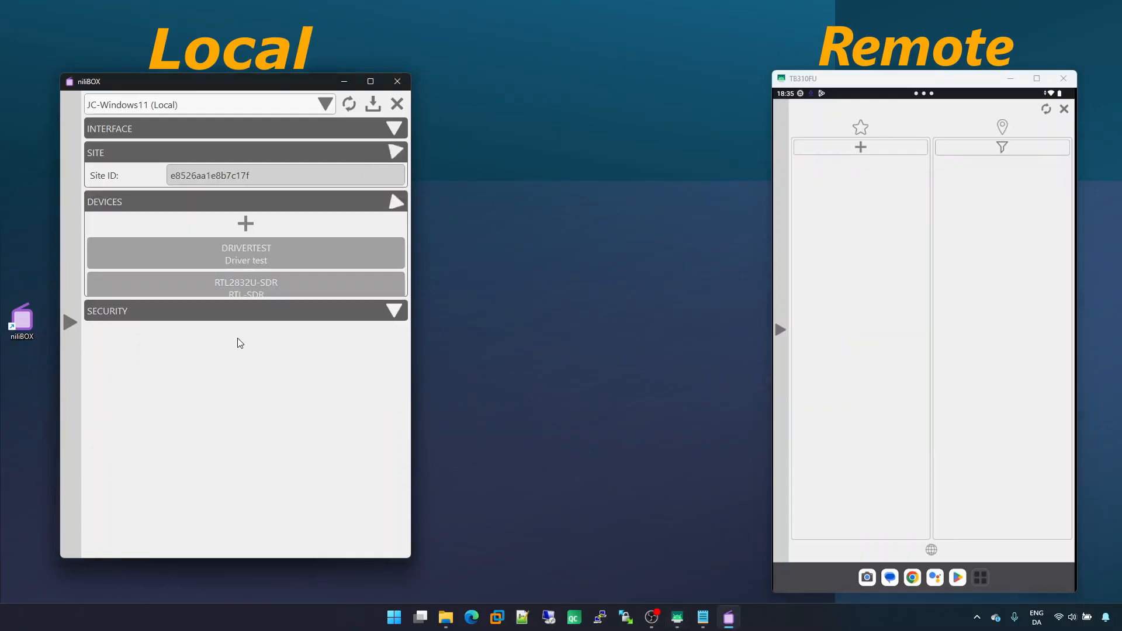
pyautogui.click(208, 234)
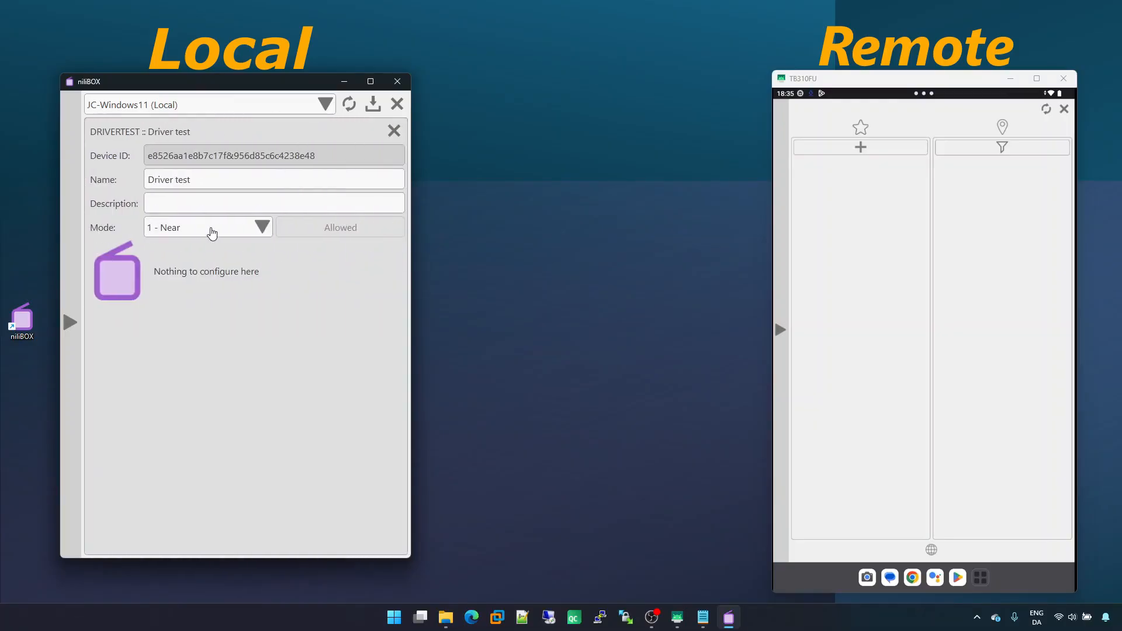
pyautogui.click(205, 231)
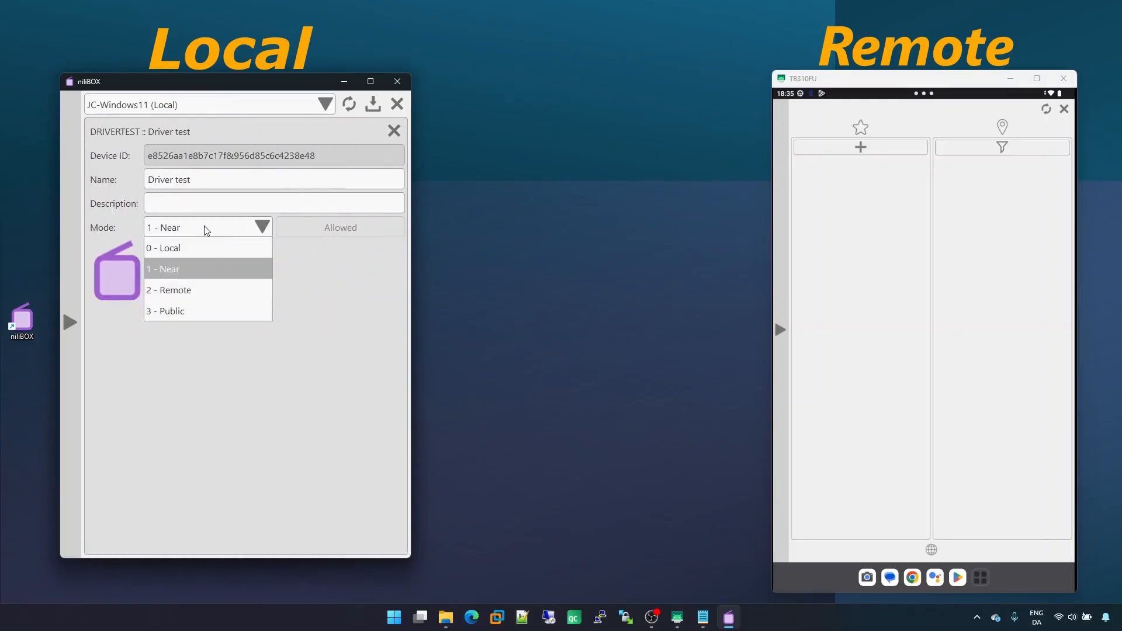
pyautogui.click(190, 289)
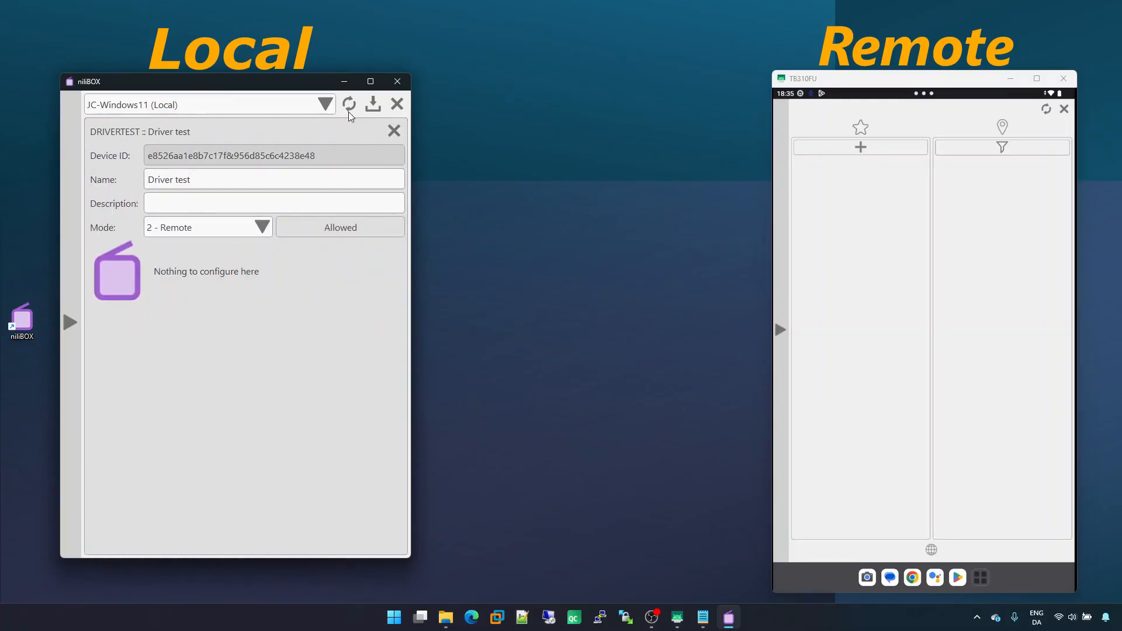
pyautogui.click(374, 106)
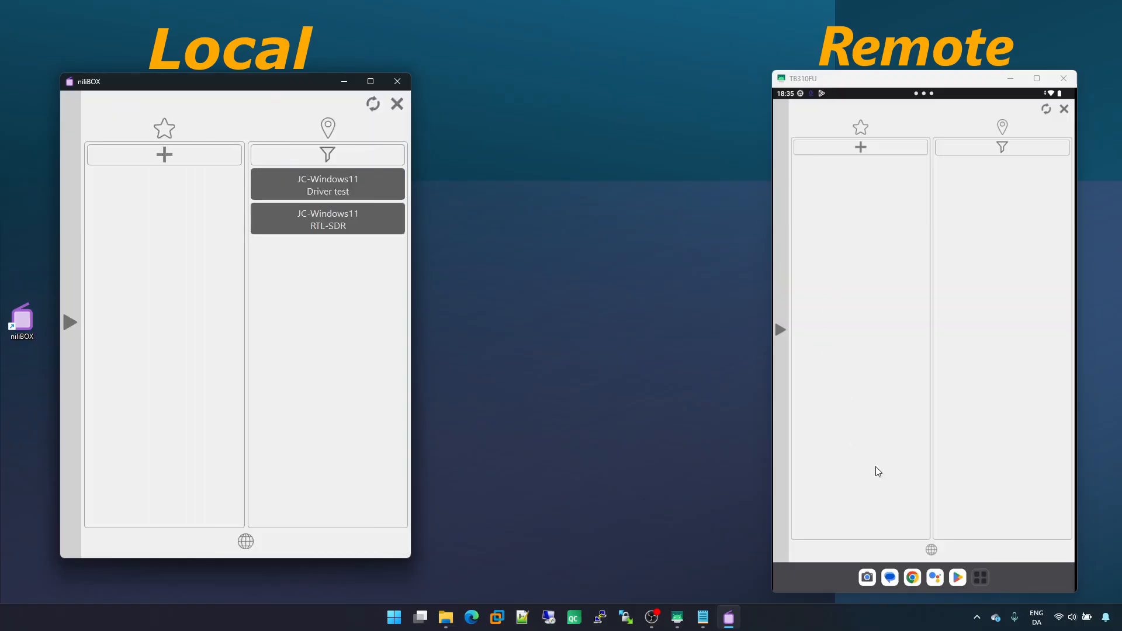
# Add the computer's site ID as a favourite on the tablet, trimming the extra trailing characters before confirming
pyautogui.click(932, 550)
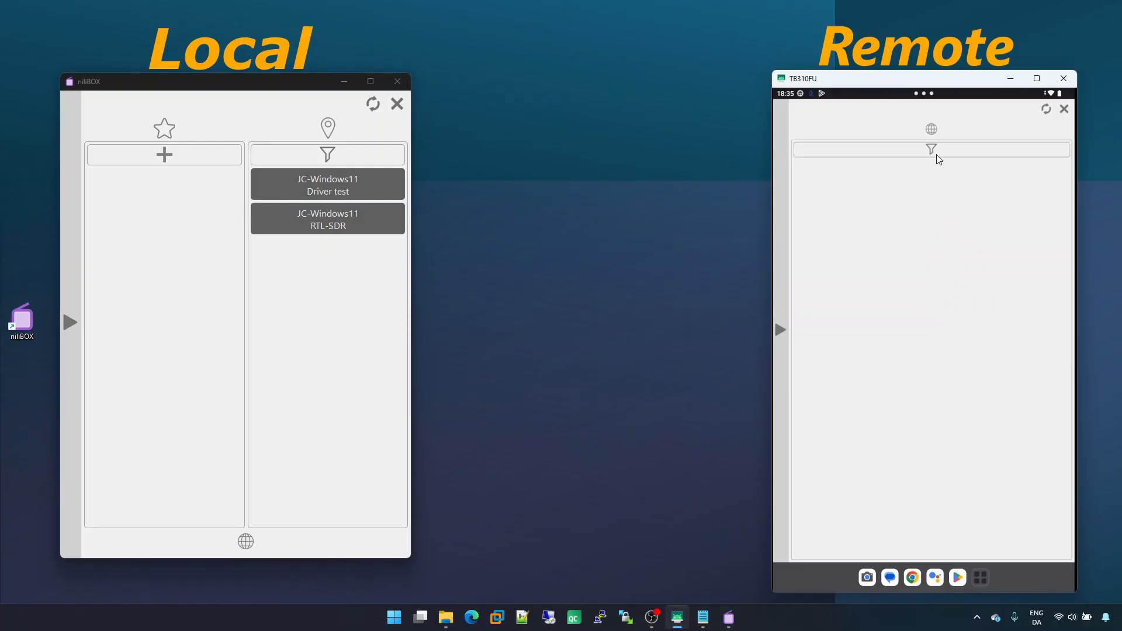
pyautogui.click(932, 130)
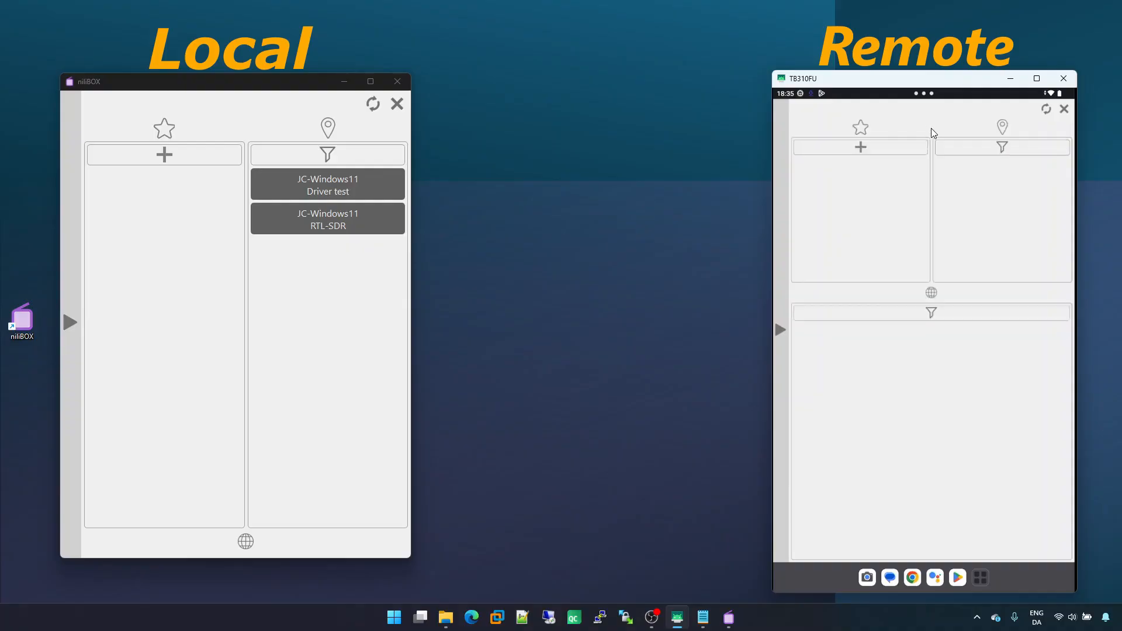
pyautogui.click(879, 152)
pyautogui.click(889, 164)
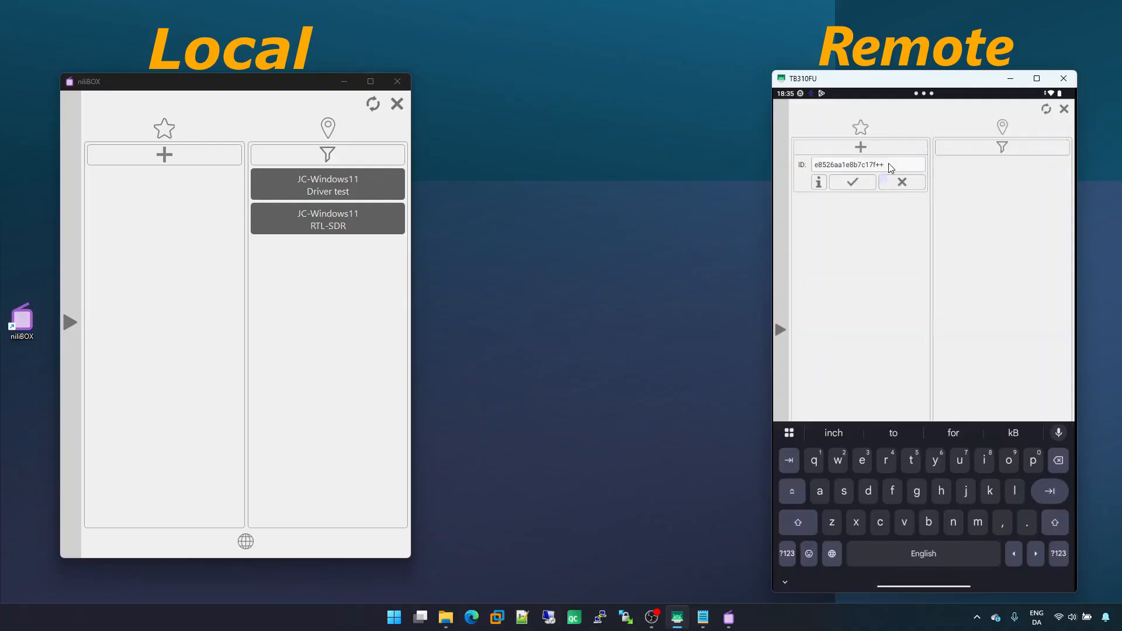
pyautogui.press('BackSpace')
pyautogui.press('BackSpace')
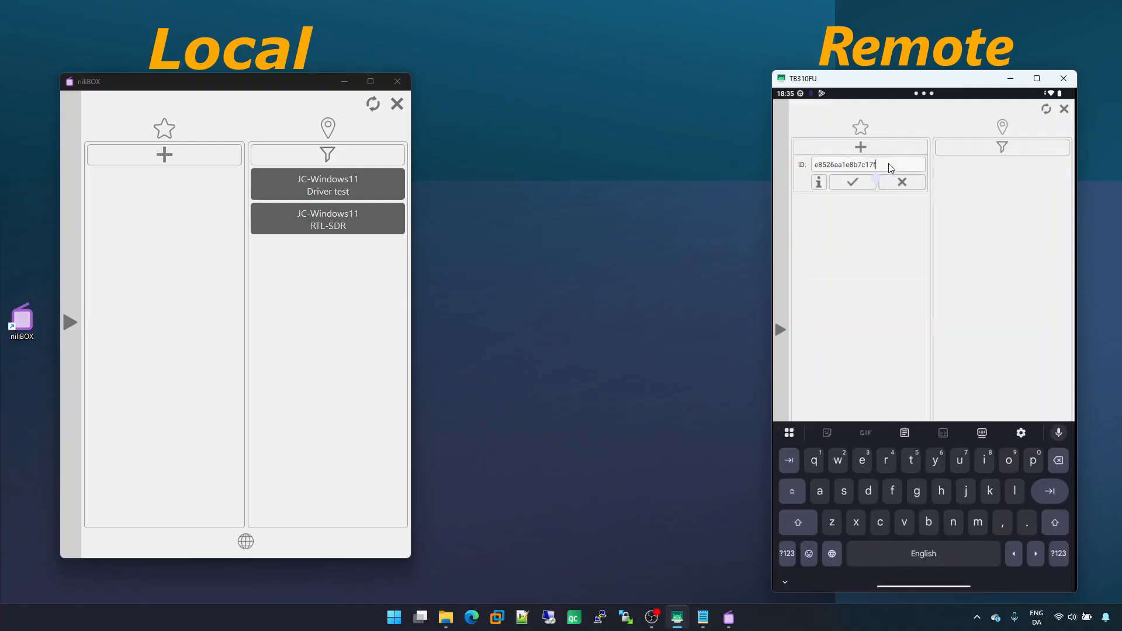
pyautogui.click(852, 182)
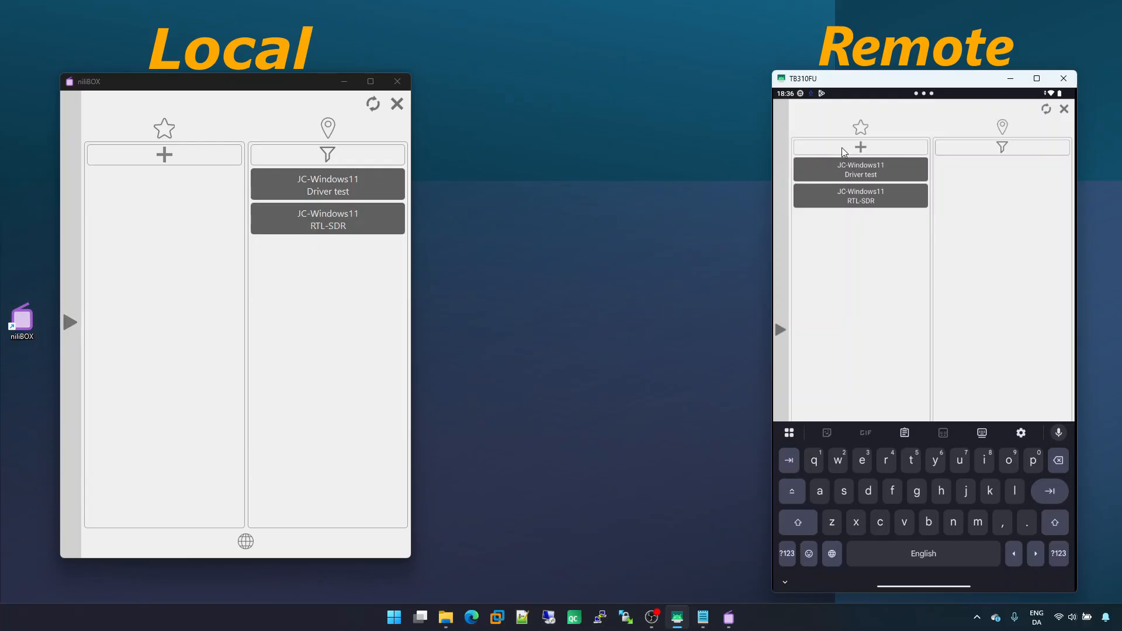
# Open the Driver test and RTL-SDR favourites on the tablet, closing each one
pyautogui.click(846, 171)
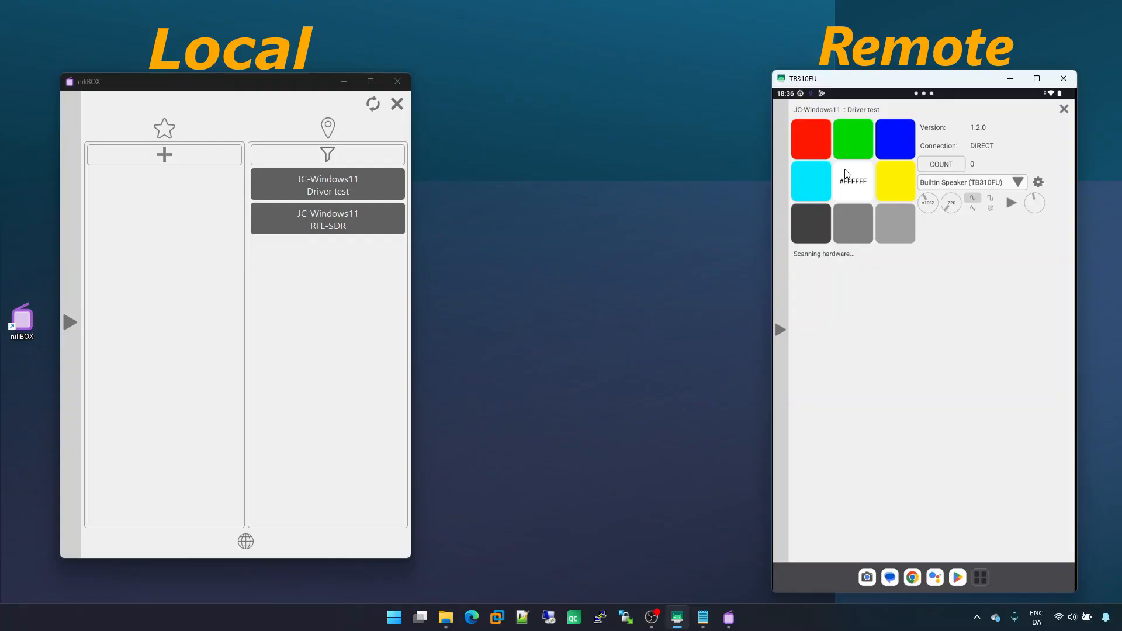
pyautogui.click(1064, 108)
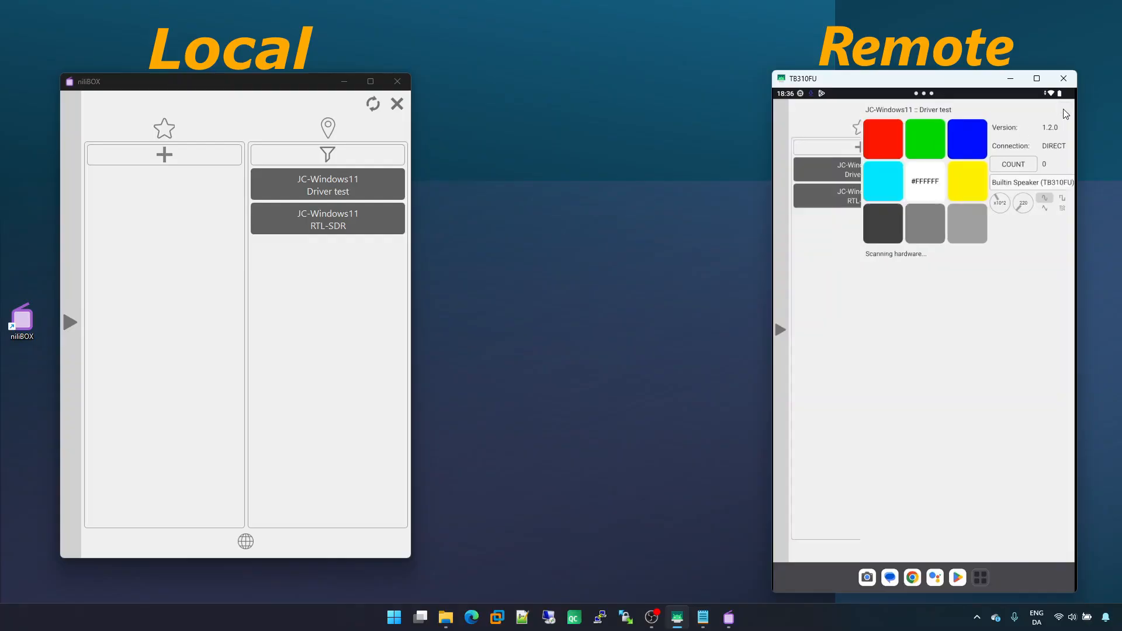
pyautogui.click(859, 198)
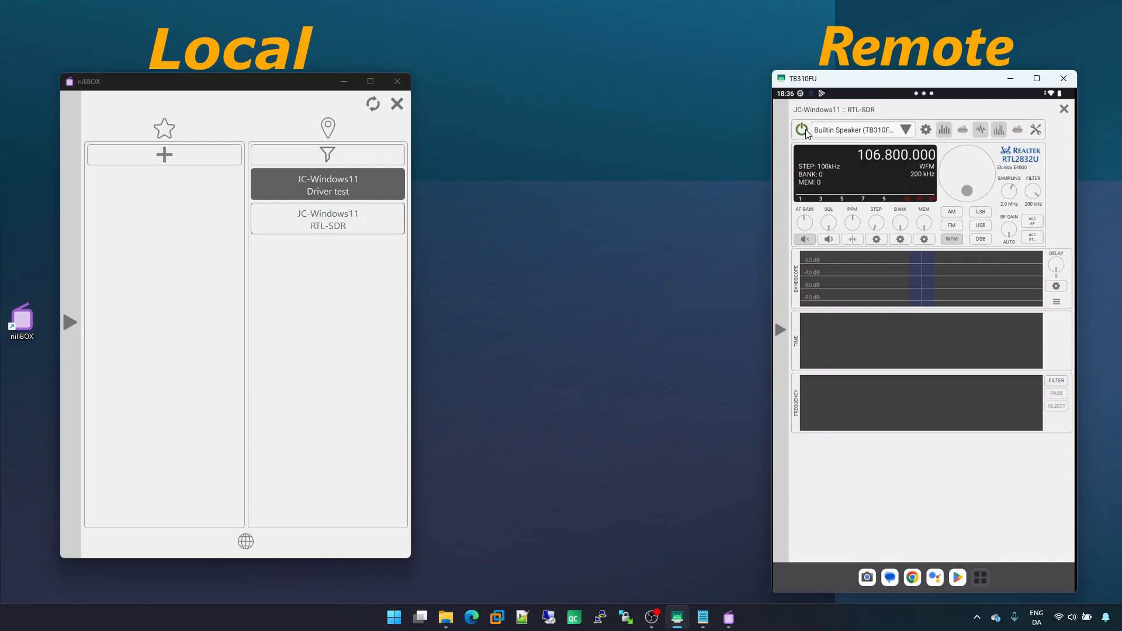
pyautogui.click(1065, 111)
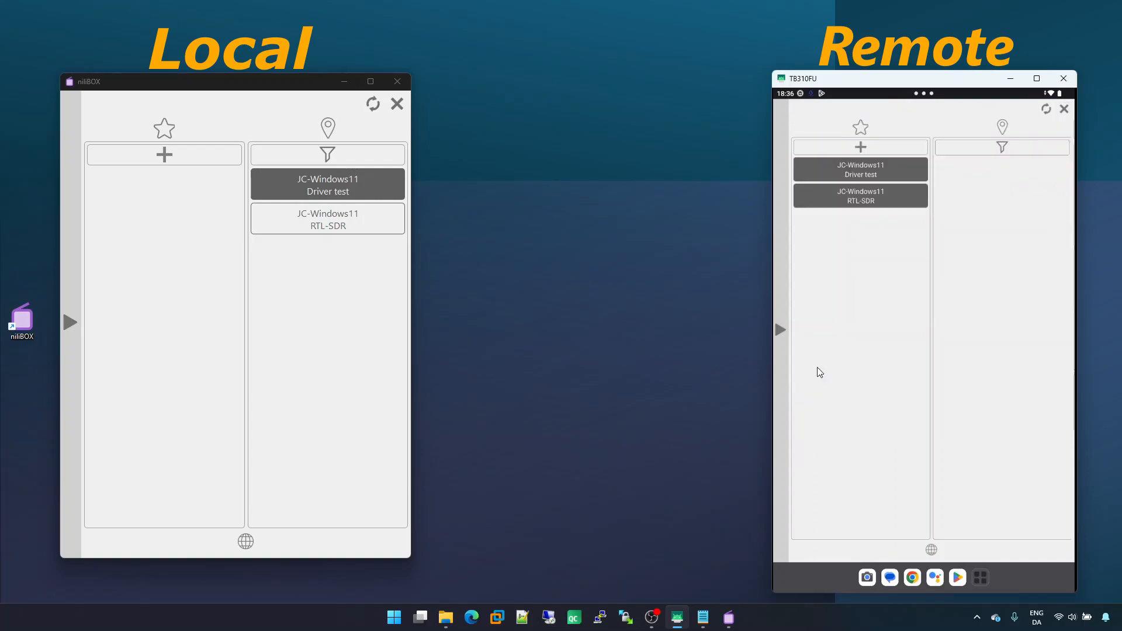
# Remove both the Driver test and RTL-SDR favourites from the tablet's favourites list
pyautogui.click(931, 550)
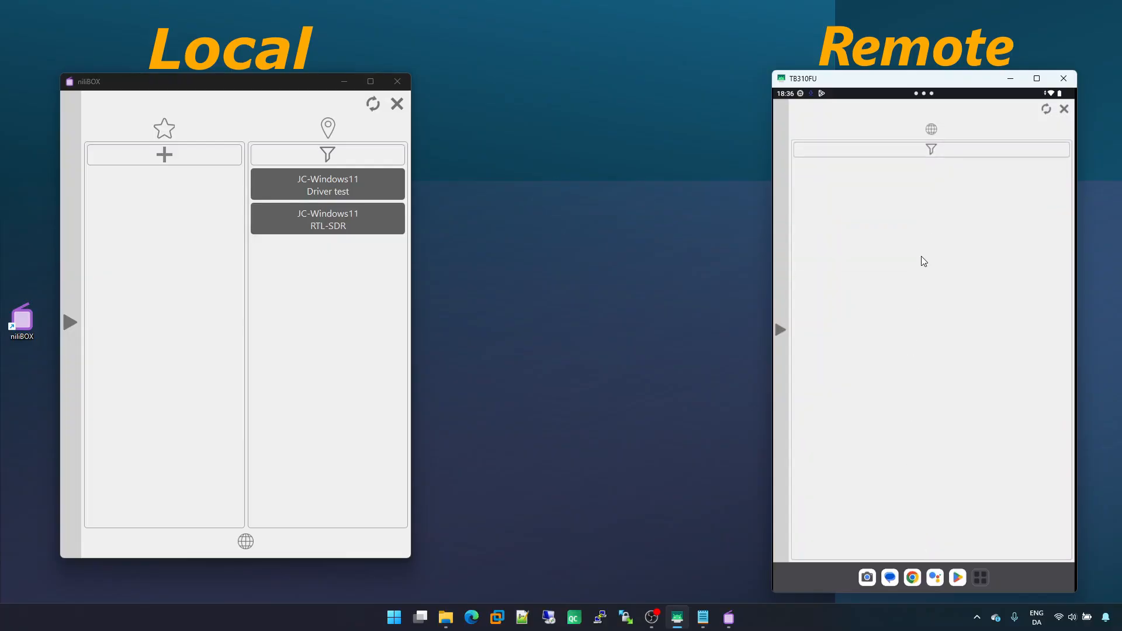
pyautogui.click(929, 129)
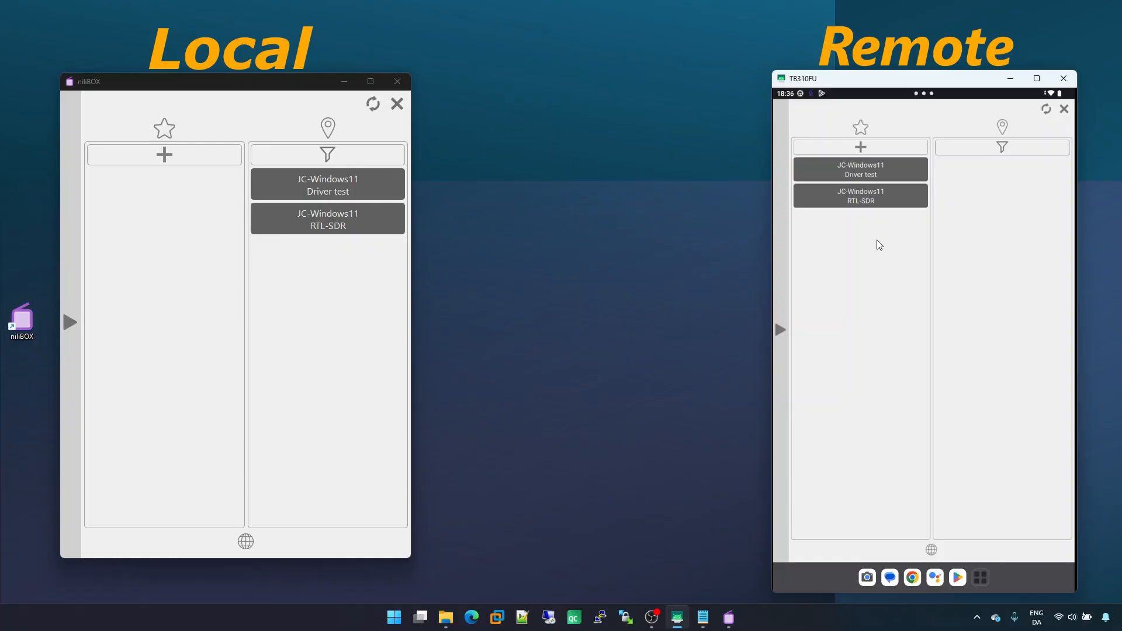
pyautogui.click(881, 151)
pyautogui.click(884, 146)
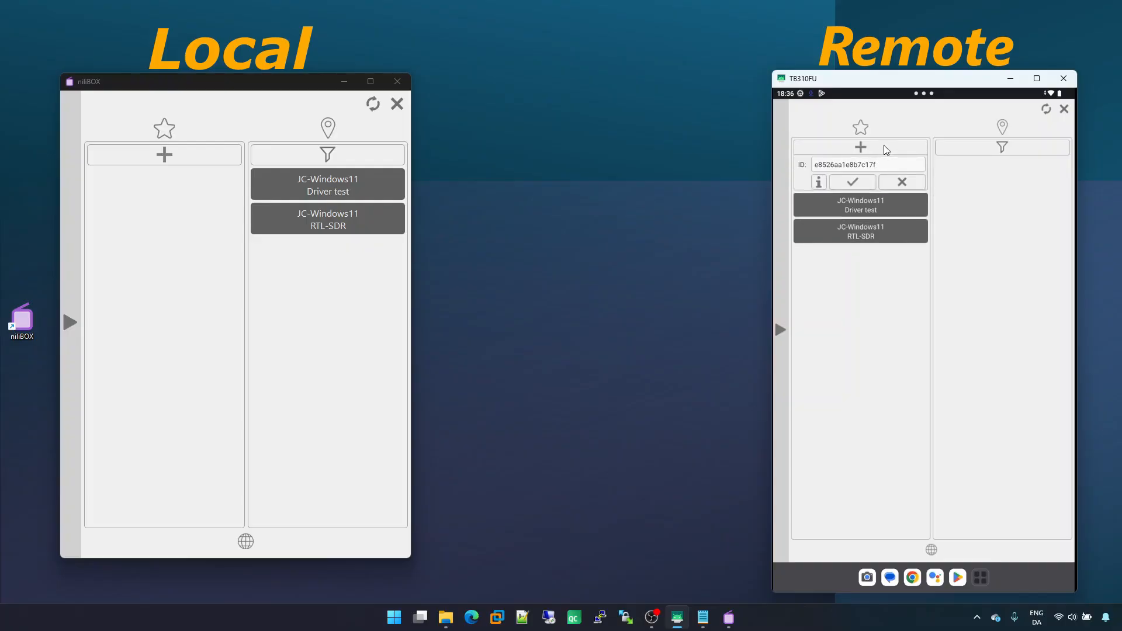
pyautogui.moveTo(888, 170); pyautogui.dragTo(856, 173)
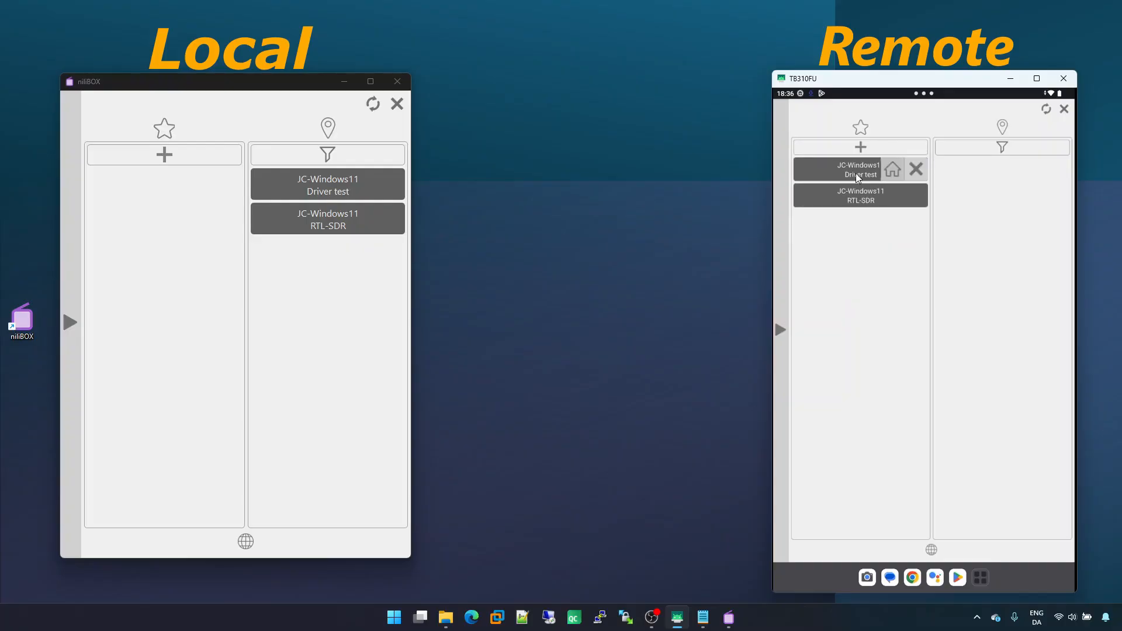
pyautogui.click(915, 170)
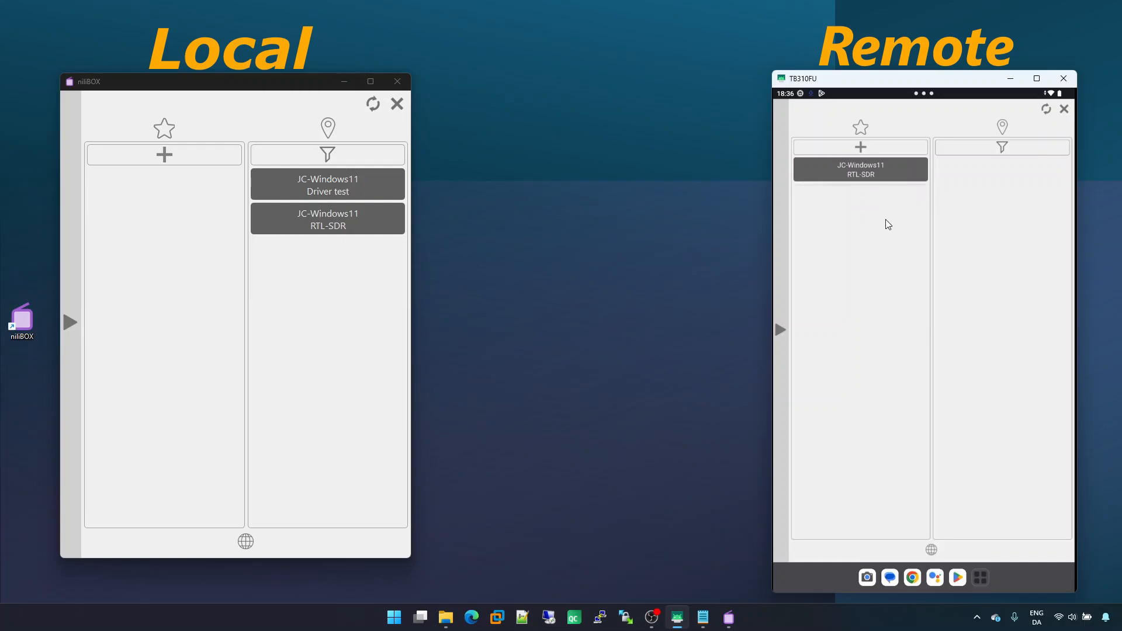
pyautogui.moveTo(878, 175); pyautogui.dragTo(859, 174)
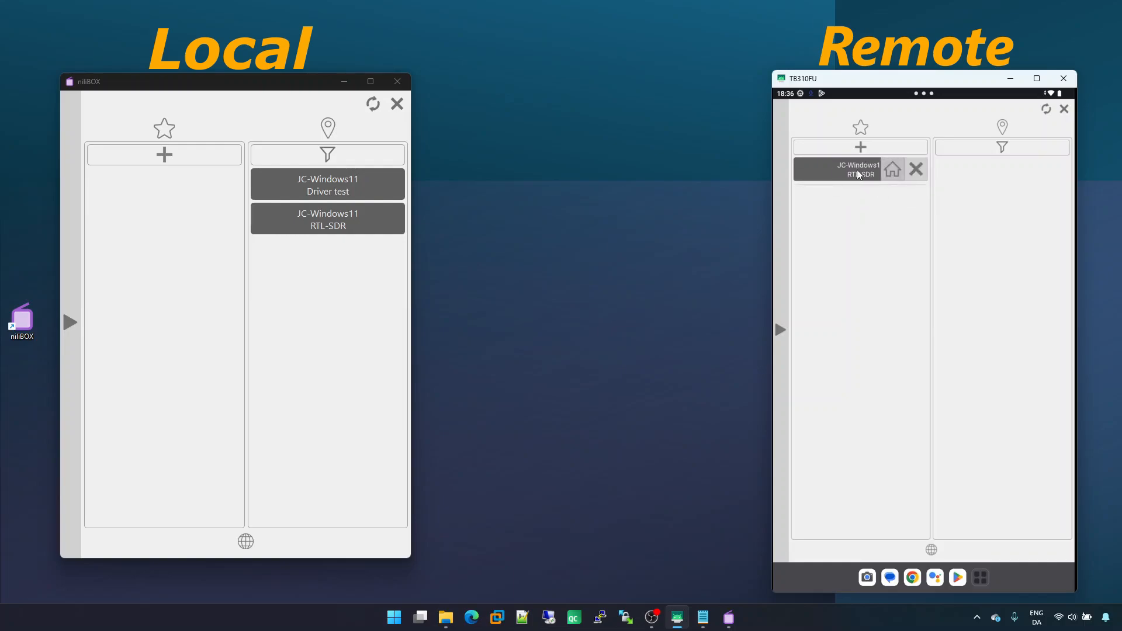
pyautogui.click(916, 169)
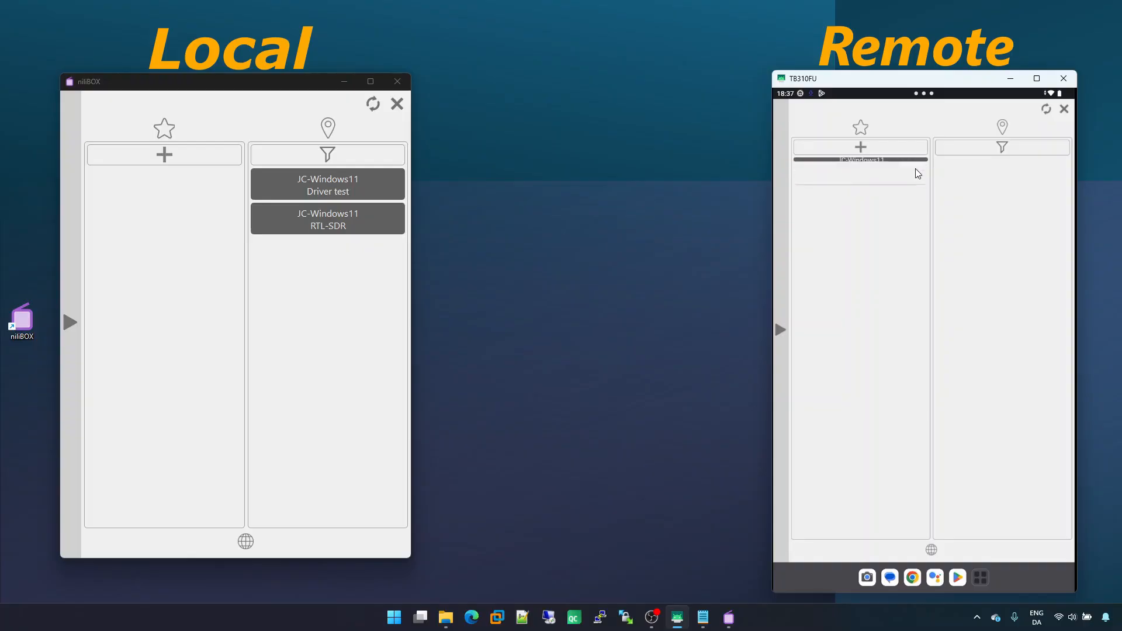
# Start a new favourite on the tablet and open the RTL-SDR device entry in the computer's settings
pyautogui.click(886, 148)
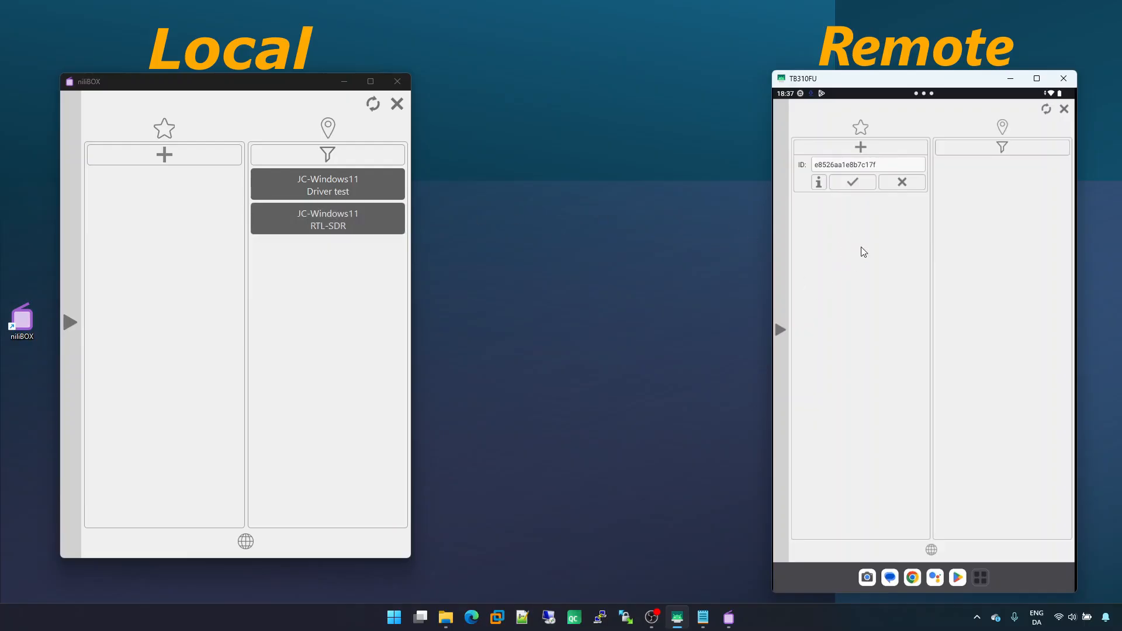
pyautogui.click(74, 407)
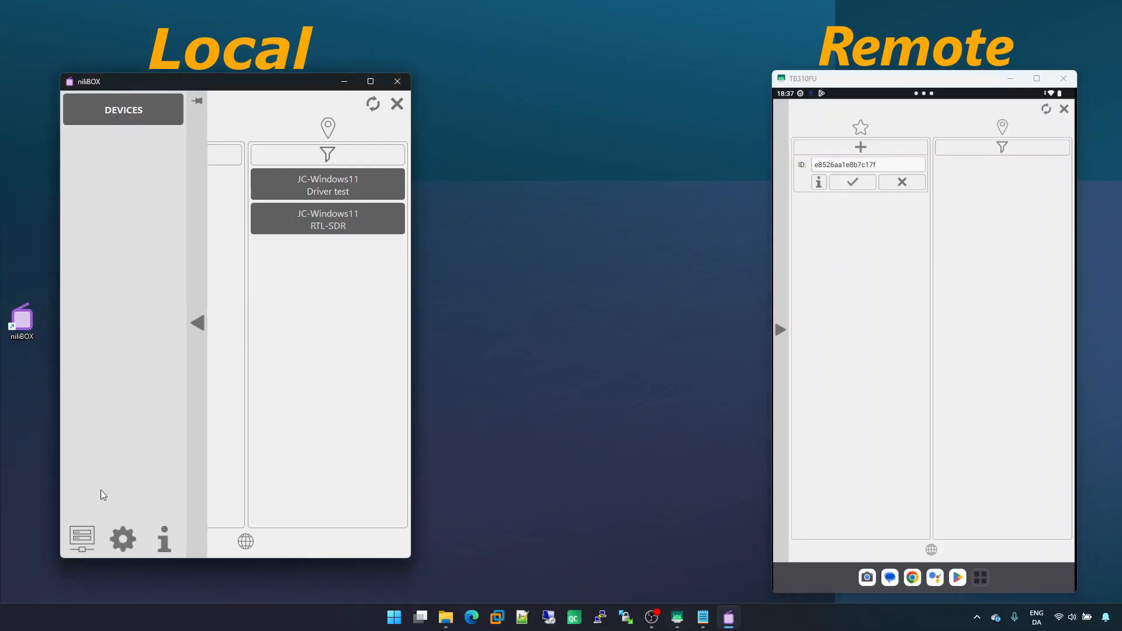
pyautogui.click(123, 538)
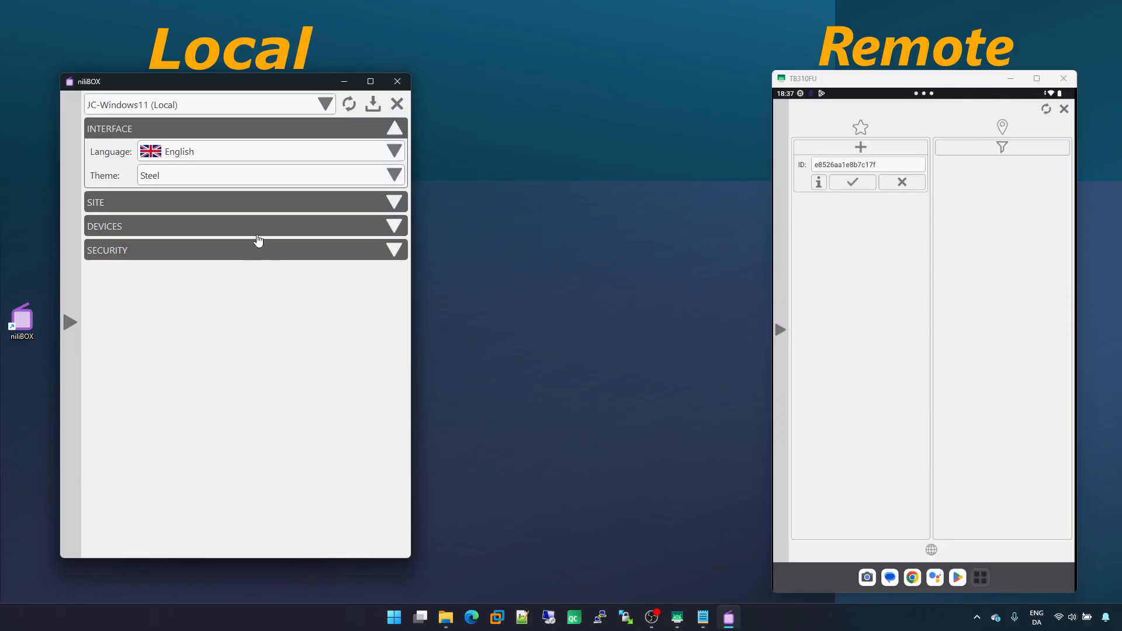
pyautogui.click(263, 231)
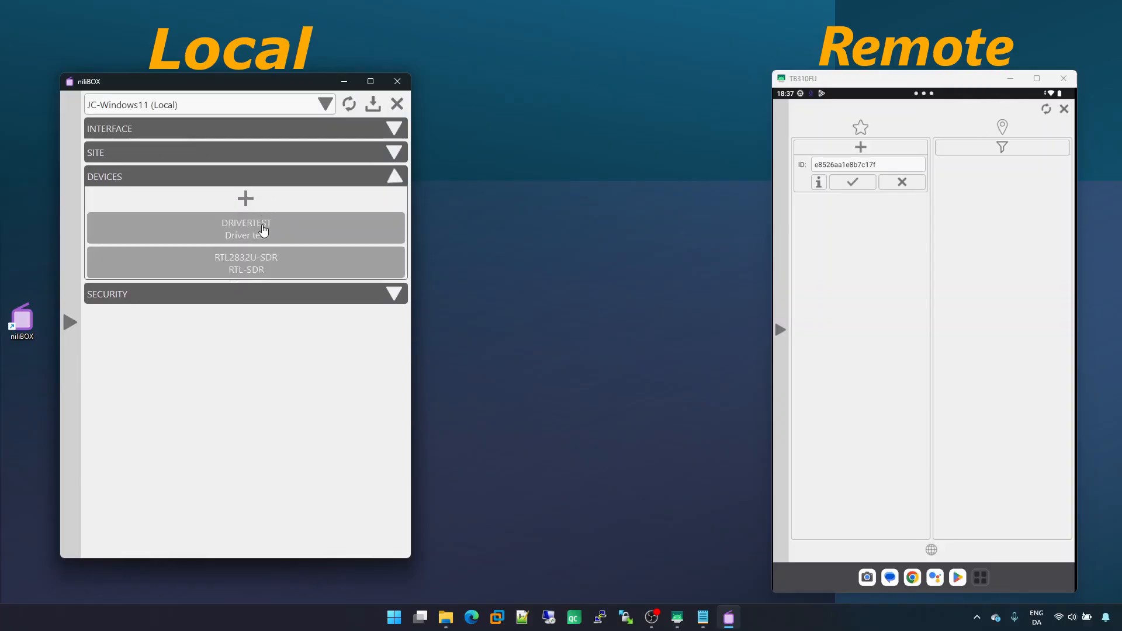
pyautogui.click(273, 264)
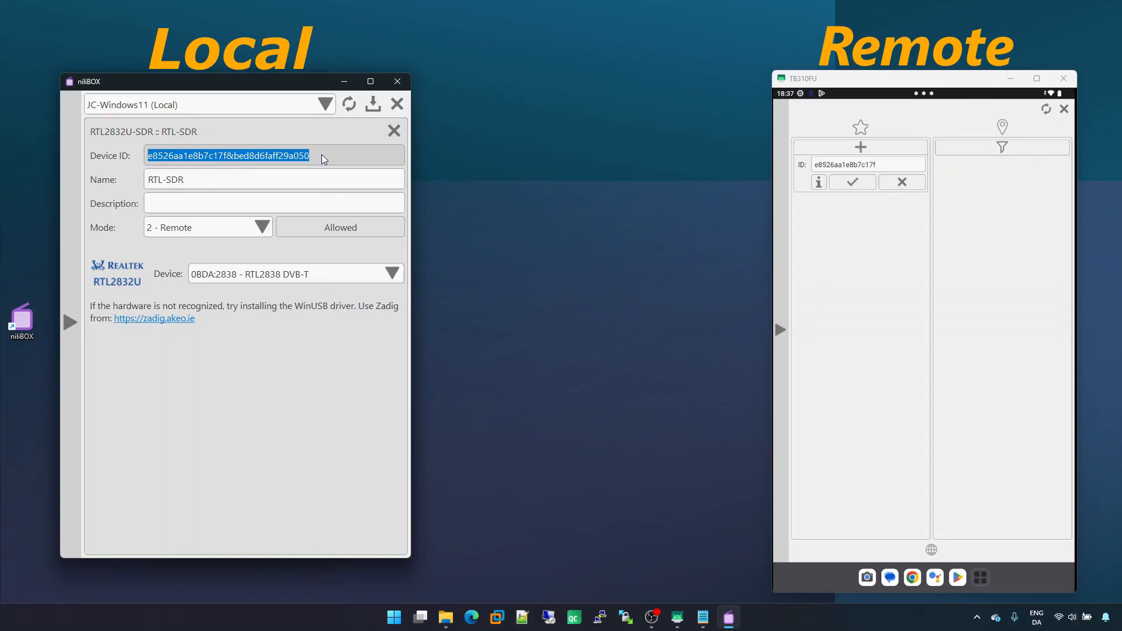
# Add a tablet favourite by pasting the RTL-SDR device ID into the ID field and confirming
pyautogui.click(887, 164)
pyautogui.press('BackSpace')
pyautogui.press('BackSpace')
pyautogui.press('BackSpace')
pyautogui.press('BackSpace')
pyautogui.press('BackSpace')
pyautogui.press('BackSpace')
pyautogui.press('BackSpace')
pyautogui.press('BackSpace')
pyautogui.press('BackSpace')
pyautogui.press('BackSpace')
pyautogui.press('BackSpace')
pyautogui.press('BackSpace')
pyautogui.press('BackSpace')
pyautogui.press('BackSpace')
pyautogui.press('BackSpace')
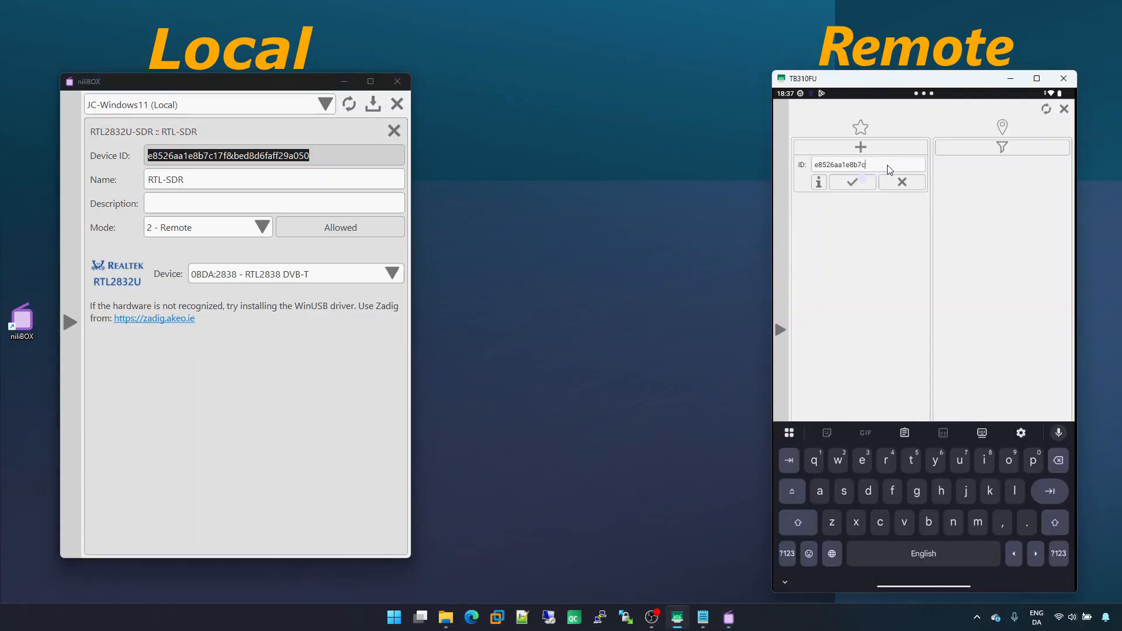
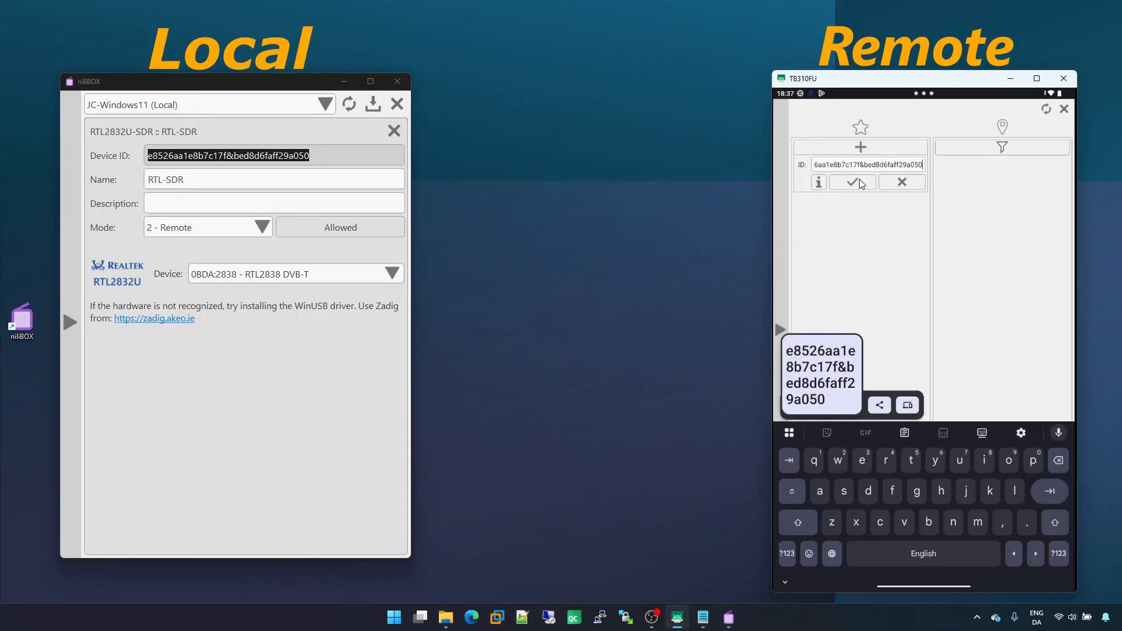
pyautogui.click(861, 183)
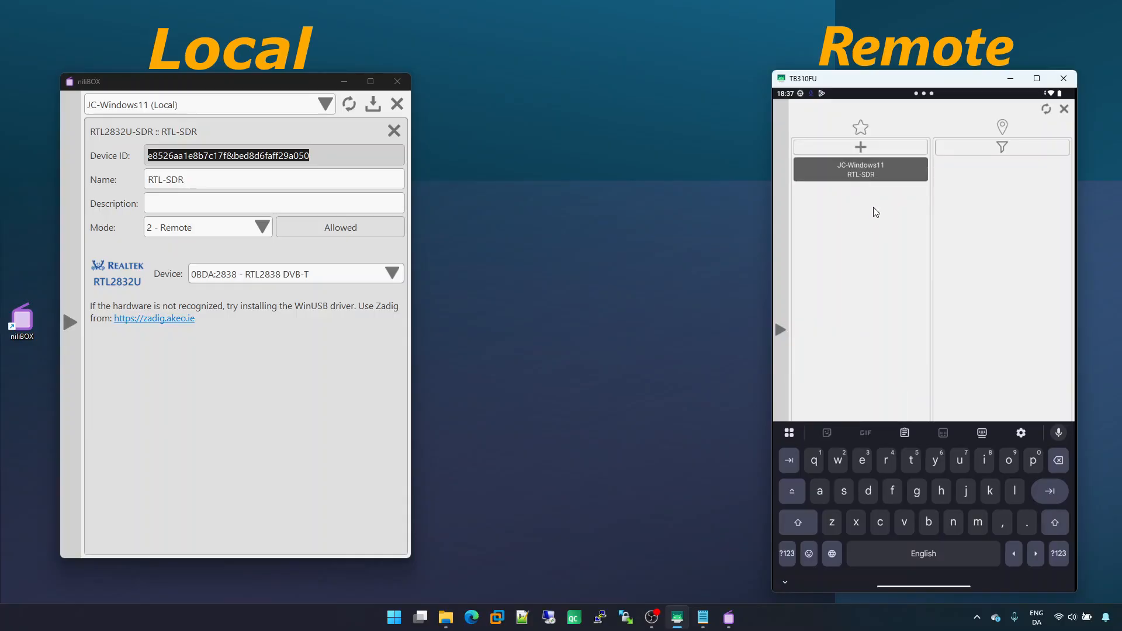
# Start another favourite on the tablet, trim the ID back to the site ID and confirm it
pyautogui.click(881, 148)
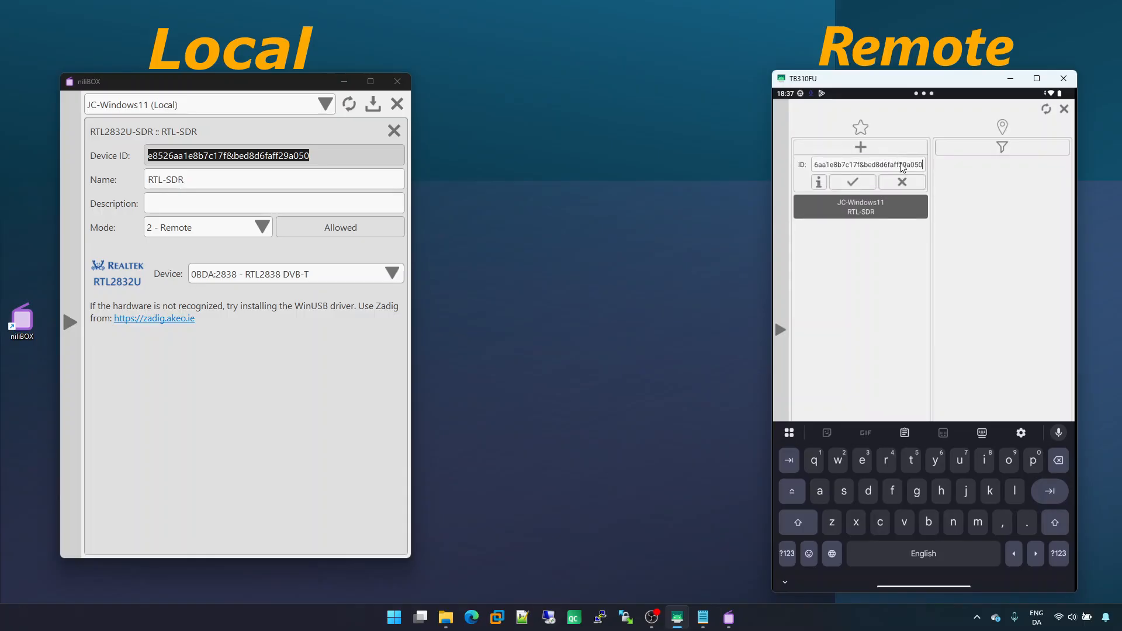
pyautogui.press('BackSpace')
pyautogui.press('BackSpace')
pyautogui.press('BackSpace')
pyautogui.press('BackSpace')
pyautogui.press('BackSpace')
pyautogui.press('BackSpace')
pyautogui.press('BackSpace')
pyautogui.press('BackSpace')
pyautogui.press('BackSpace')
pyautogui.press('BackSpace')
pyautogui.press('BackSpace')
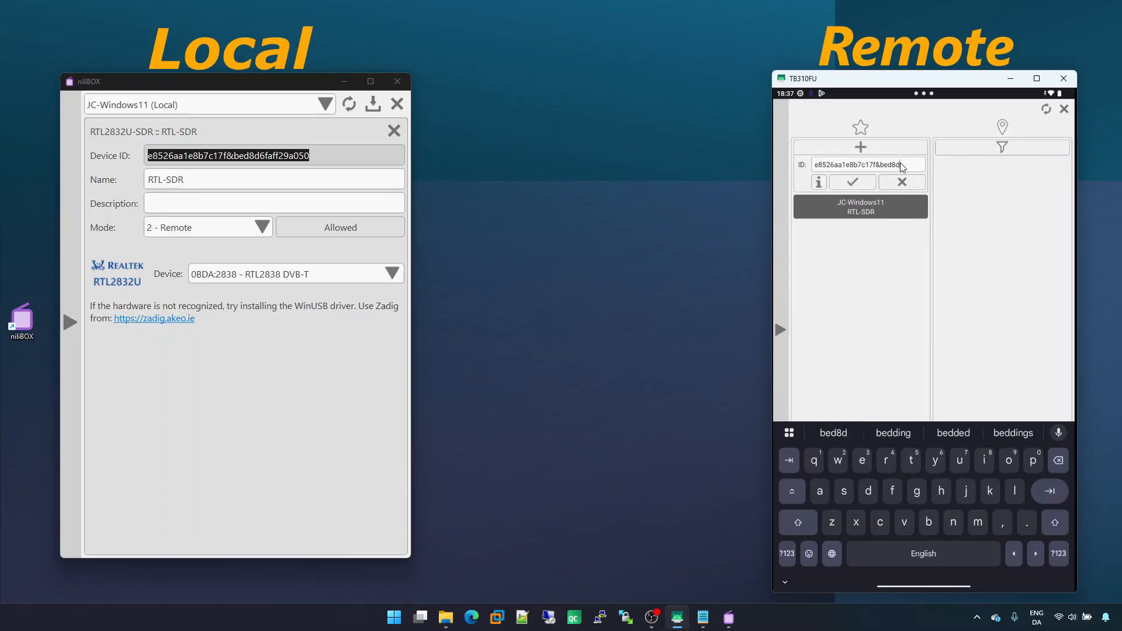
pyautogui.press('BackSpace')
pyautogui.press('BackSpace')
pyautogui.press('BackSpace')
pyautogui.press('BackSpace')
pyautogui.press('BackSpace')
pyautogui.press('BackSpace')
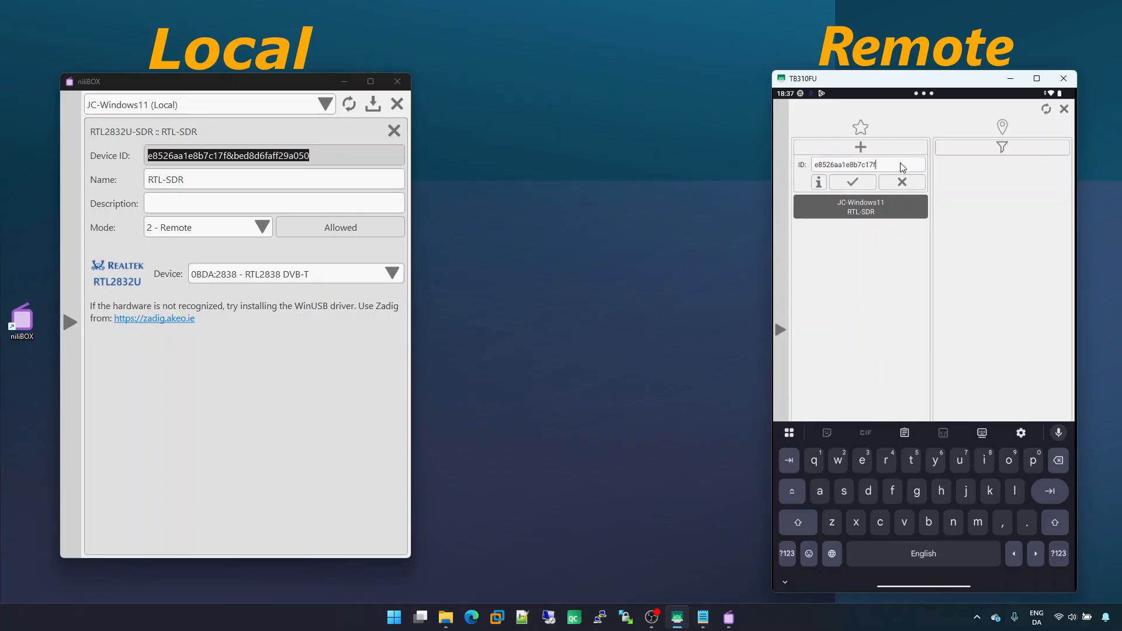
pyautogui.click(853, 179)
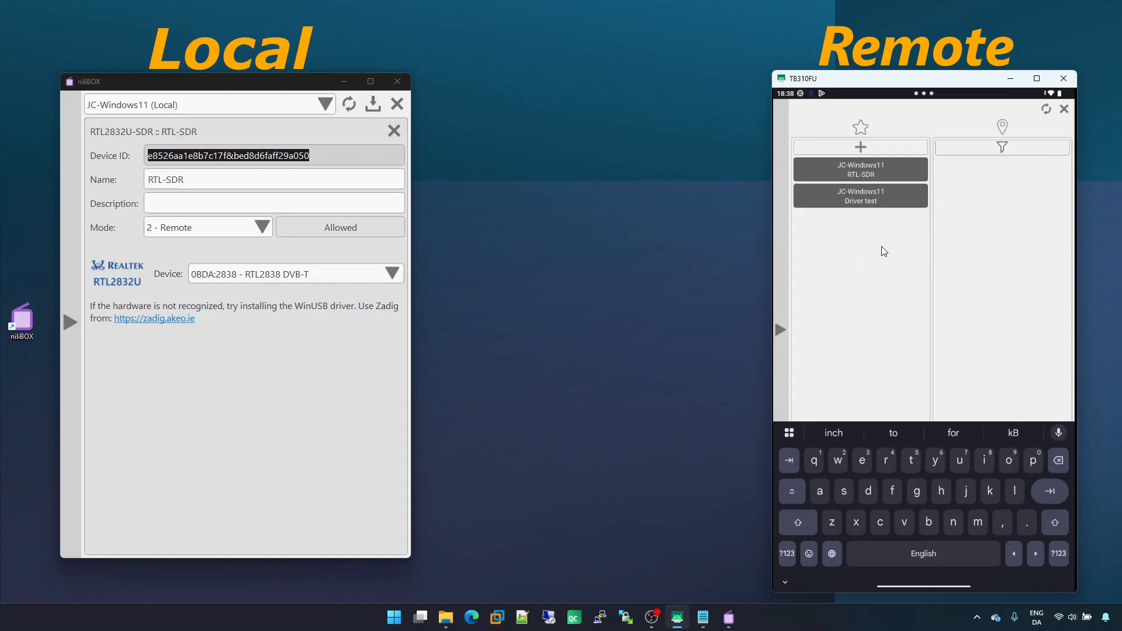
# Delete both the RTL-SDR and Driver test favourites from the tablet and close the favourites panel
pyautogui.click(785, 581)
pyautogui.moveTo(885, 169); pyautogui.dragTo(829, 172)
pyautogui.click(917, 163)
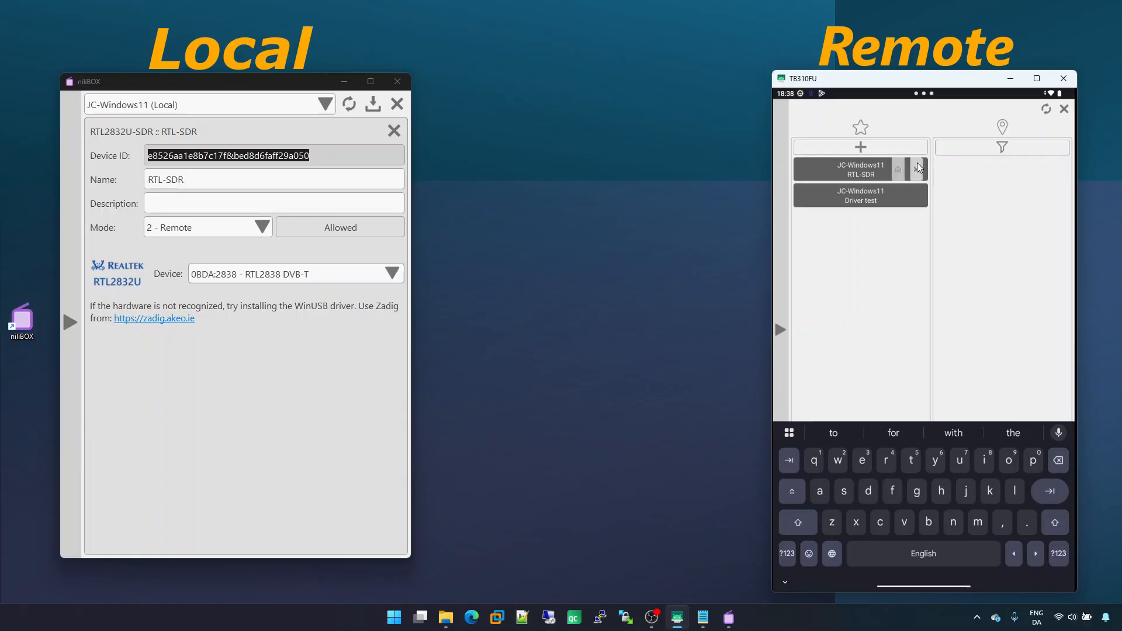
pyautogui.moveTo(904, 168); pyautogui.dragTo(872, 166)
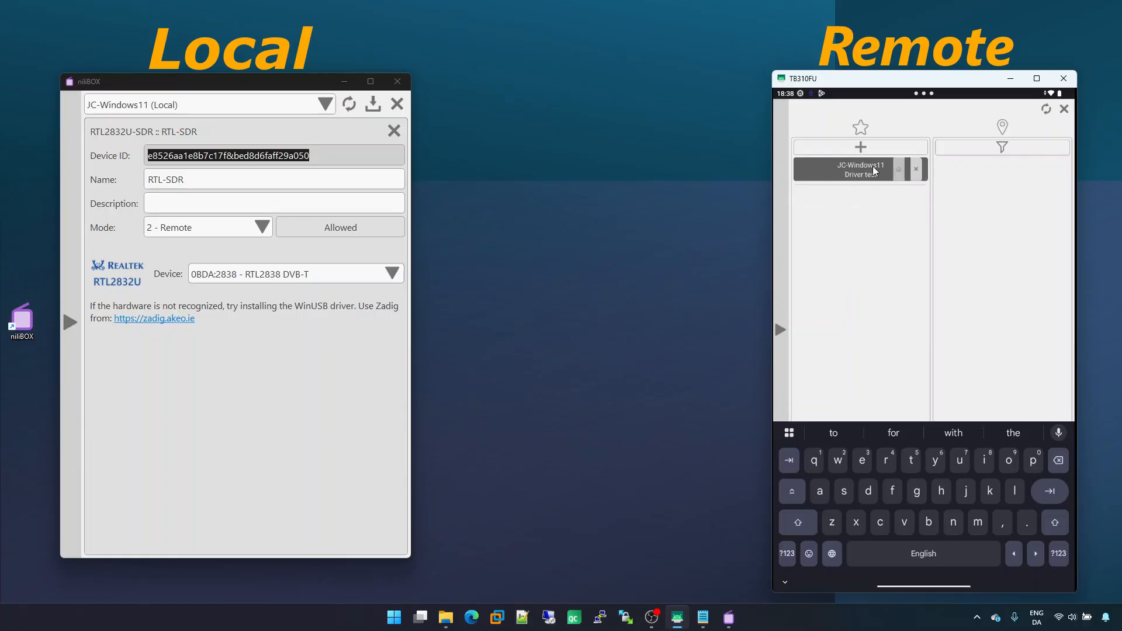
pyautogui.click(915, 169)
pyautogui.click(1064, 109)
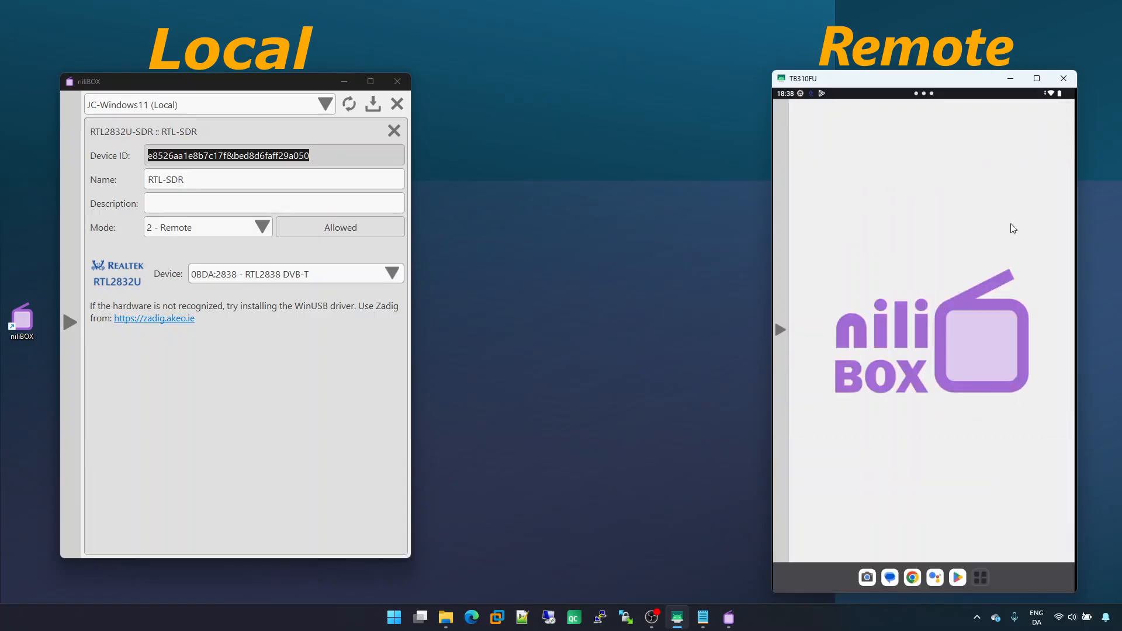
# Reopen the RTL-SDR device settings on the computer and set its mode to 3 - Public
pyautogui.click(220, 394)
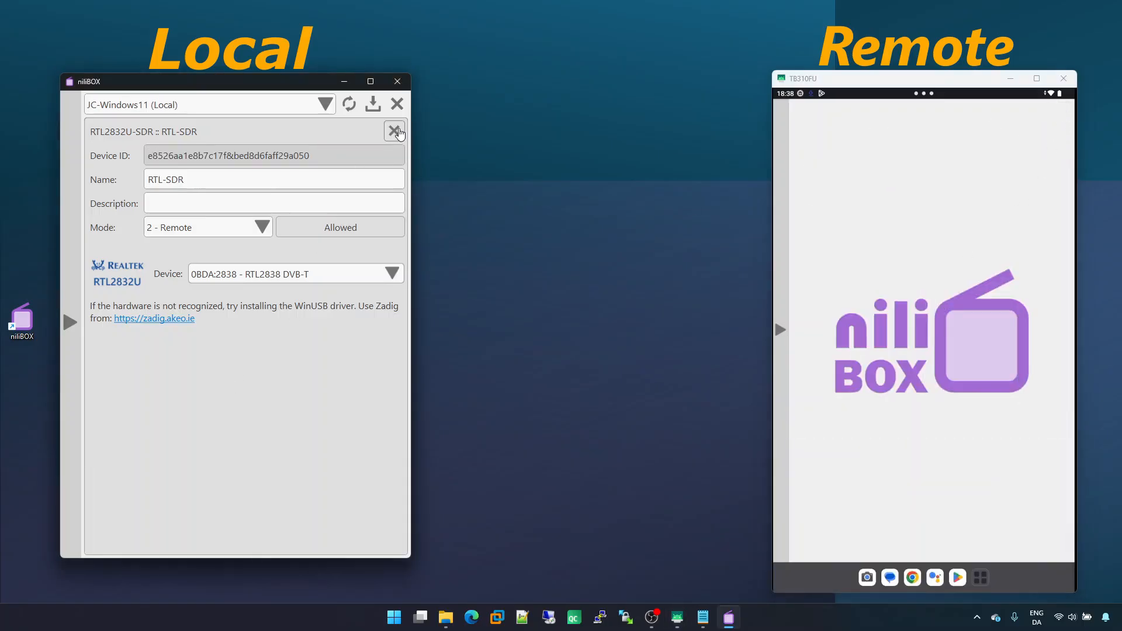
pyautogui.click(394, 131)
pyautogui.click(203, 264)
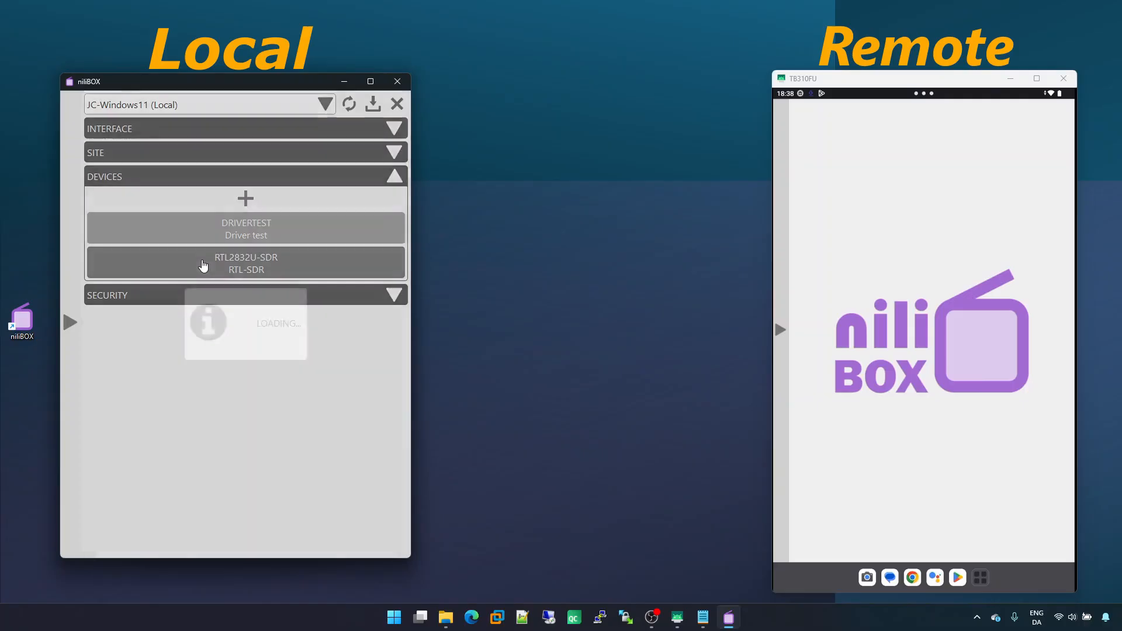
pyautogui.click(177, 232)
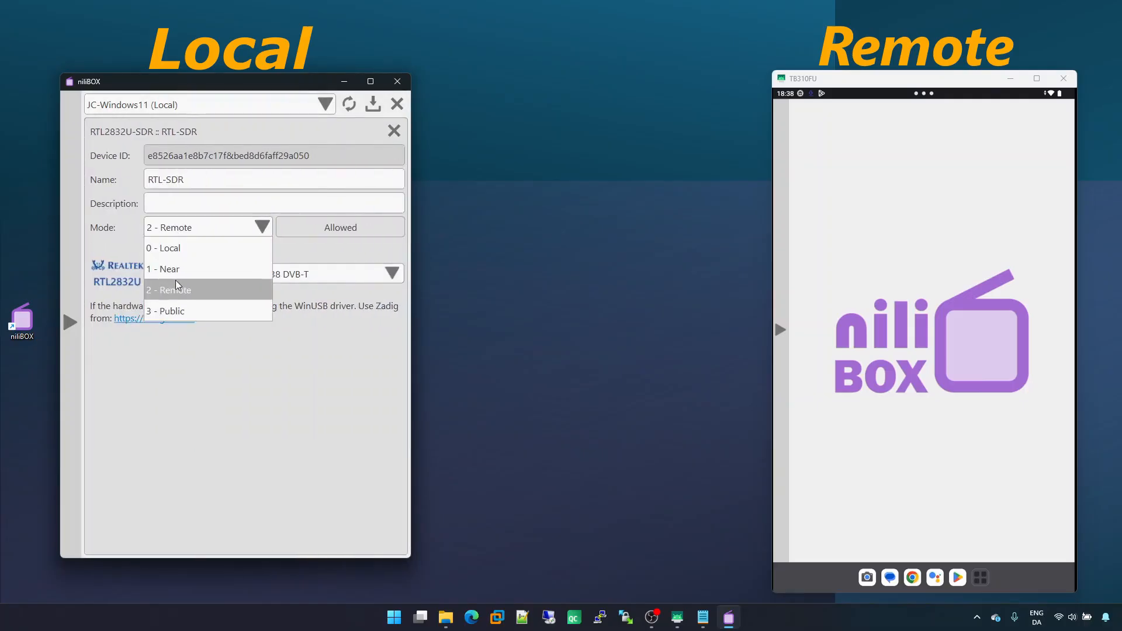
pyautogui.click(176, 294)
pyautogui.click(392, 131)
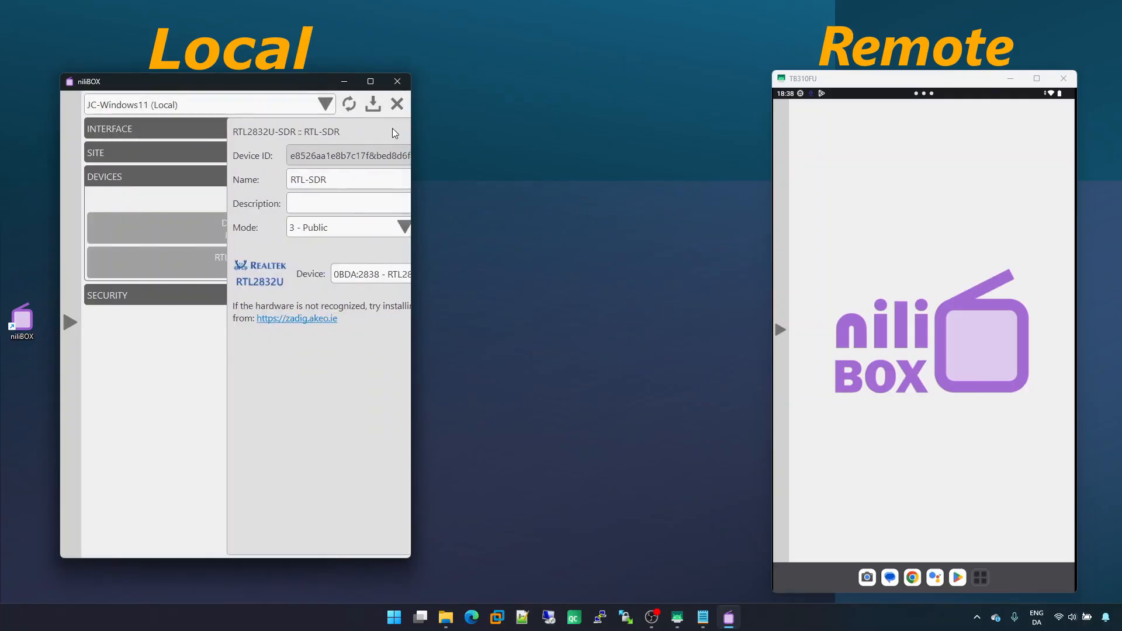
# Set the Driver test device's mode to 3 - Public and close its settings
pyautogui.click(243, 233)
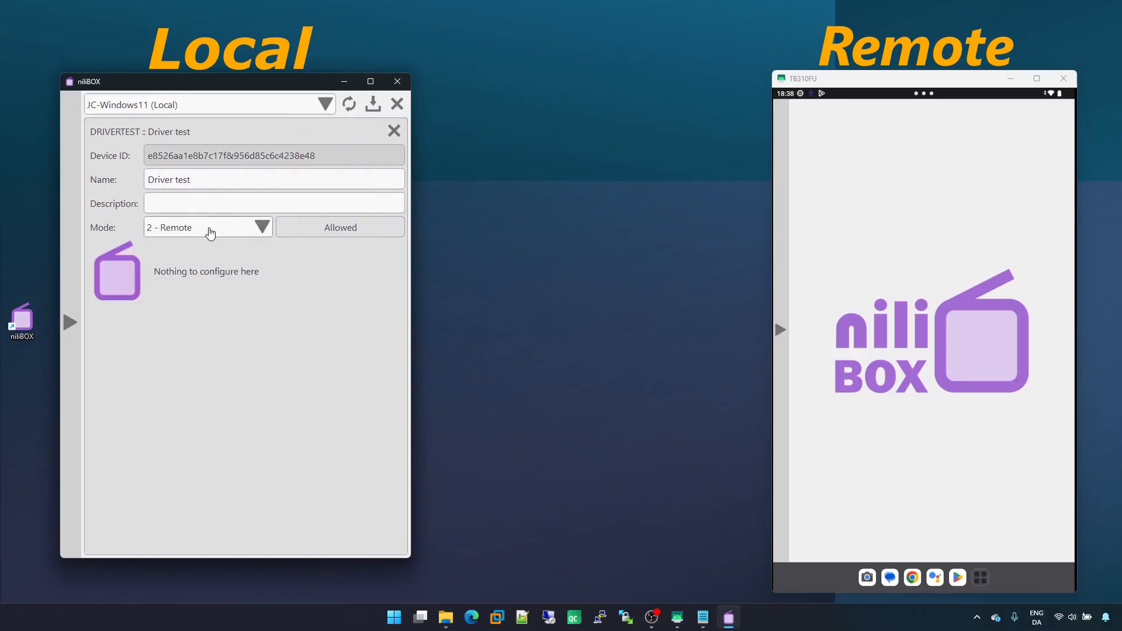
pyautogui.click(211, 233)
pyautogui.click(186, 311)
pyautogui.click(393, 131)
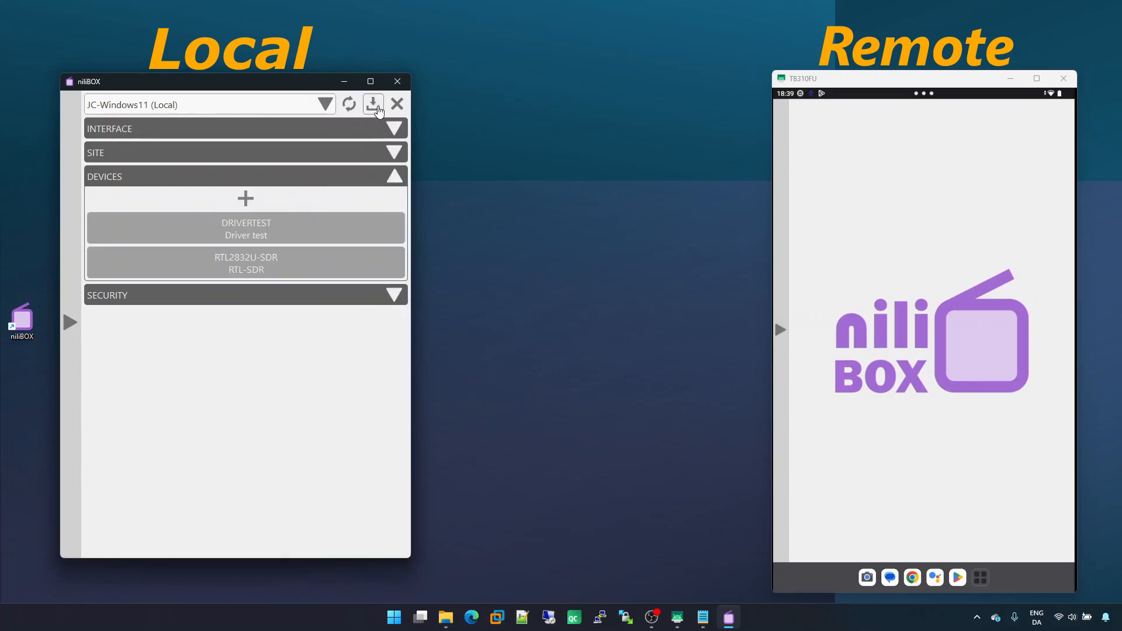
# Open the tablet's public device list from the side menu
pyautogui.click(781, 389)
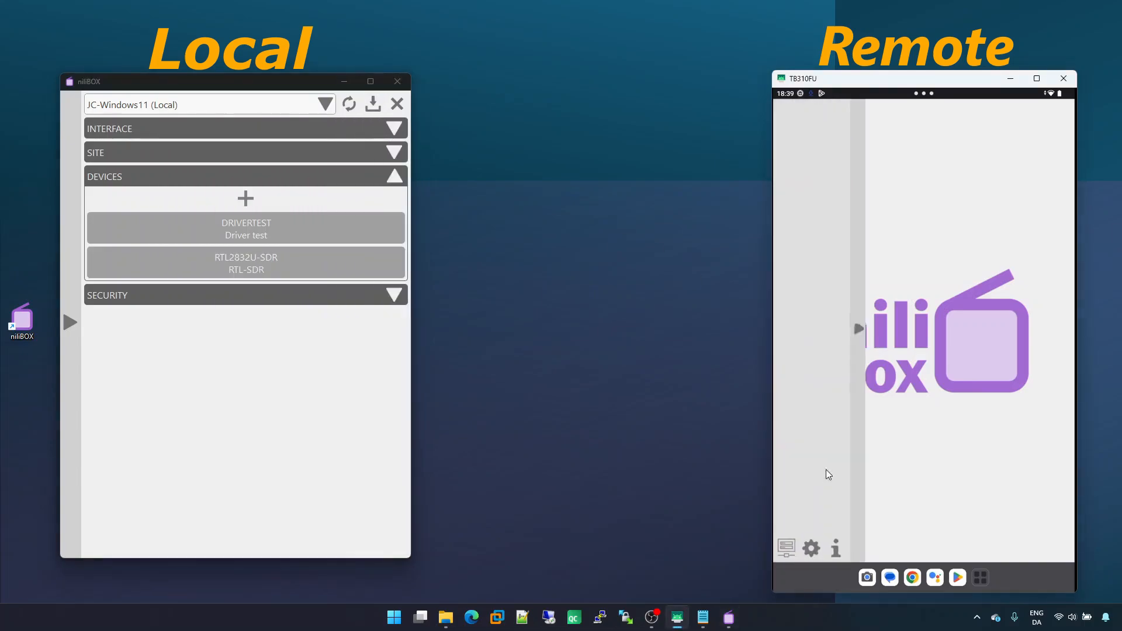
pyautogui.click(791, 548)
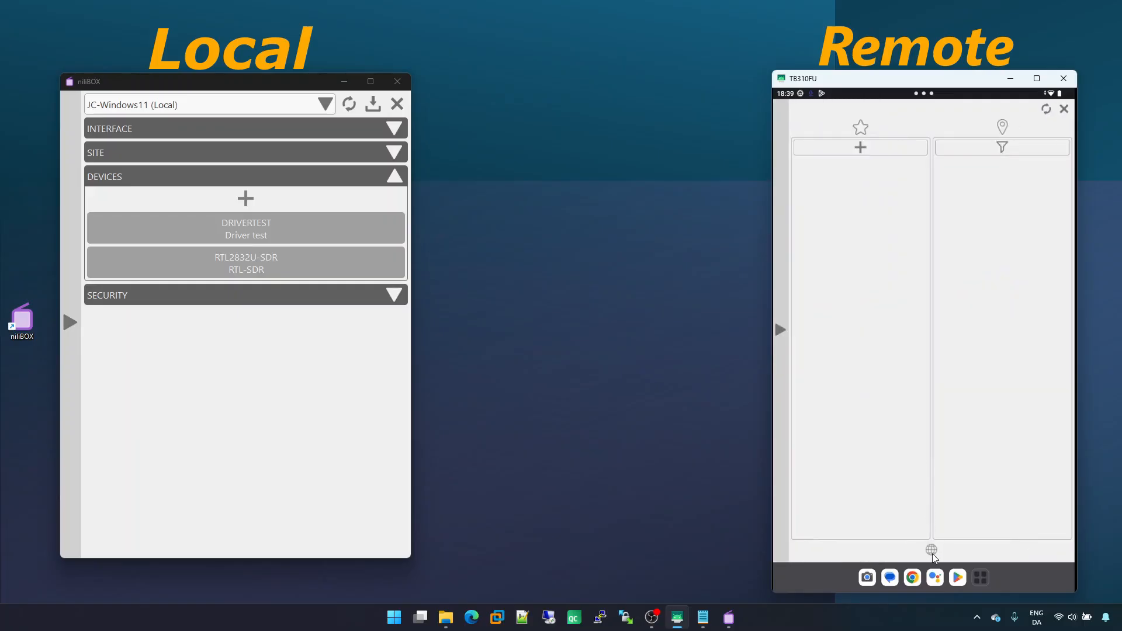
pyautogui.click(931, 551)
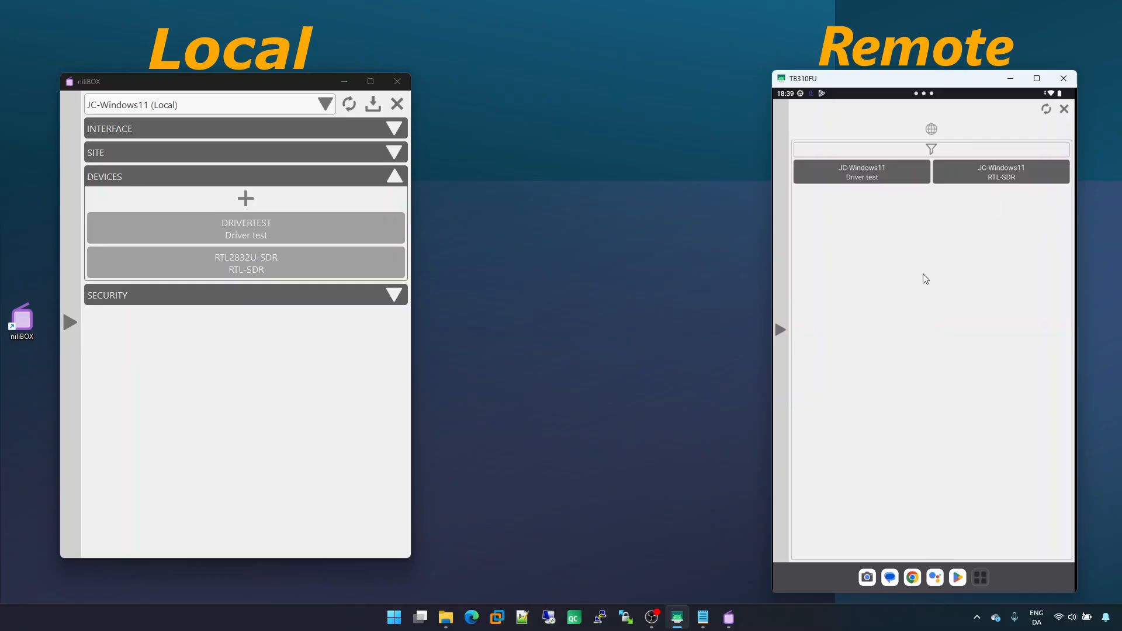
# Cycle the RTL-SDR device's mode through 2 - Remote, 0 - Local, 1 - Near and back to 3 - Public
pyautogui.click(283, 265)
pyautogui.click(284, 265)
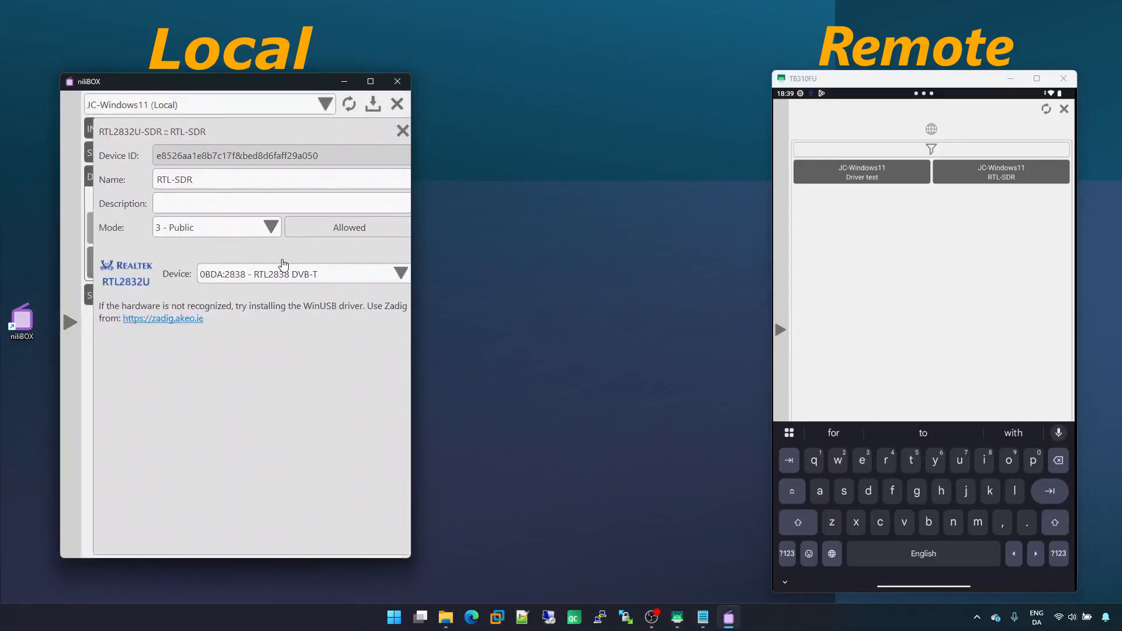
pyautogui.click(231, 232)
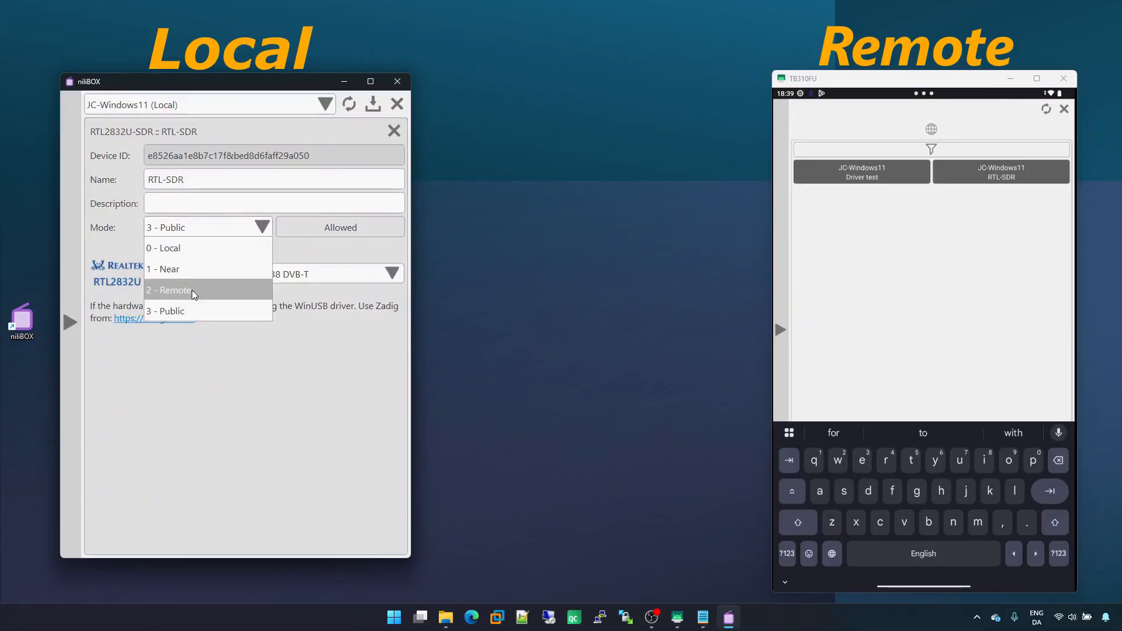
pyautogui.click(192, 290)
pyautogui.click(210, 227)
pyautogui.click(206, 248)
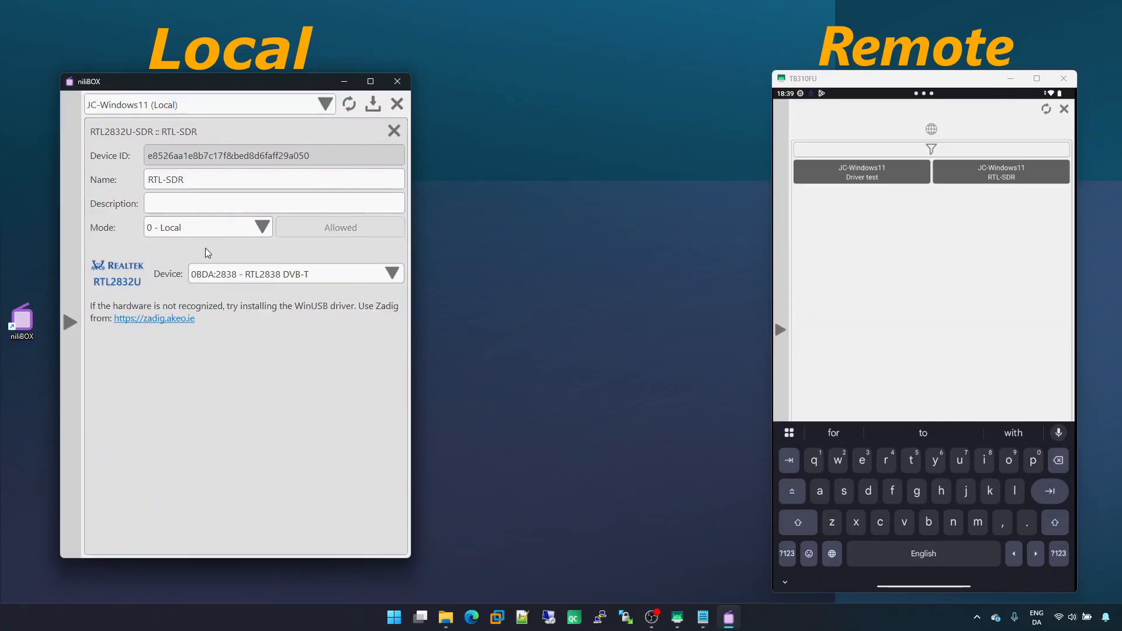
pyautogui.click(213, 228)
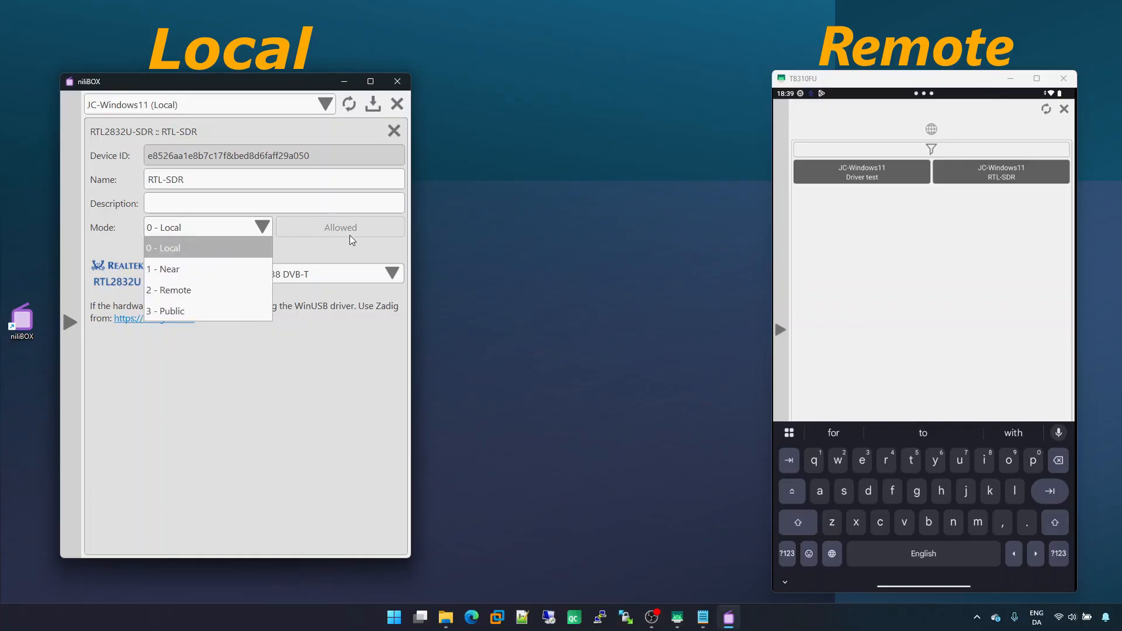
pyautogui.click(188, 268)
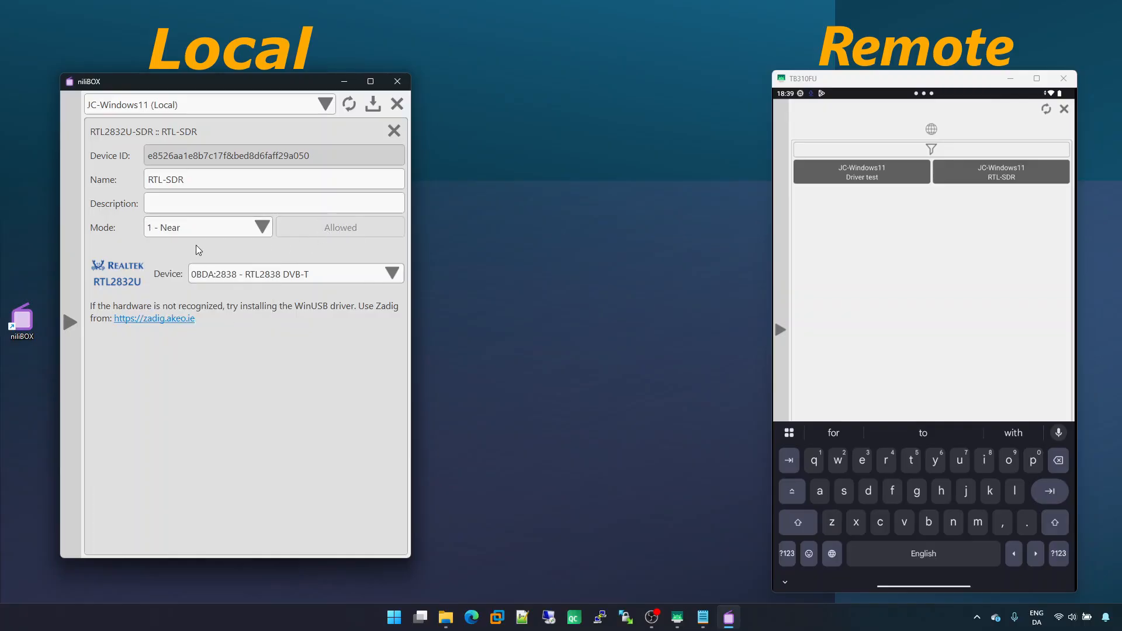
pyautogui.click(204, 232)
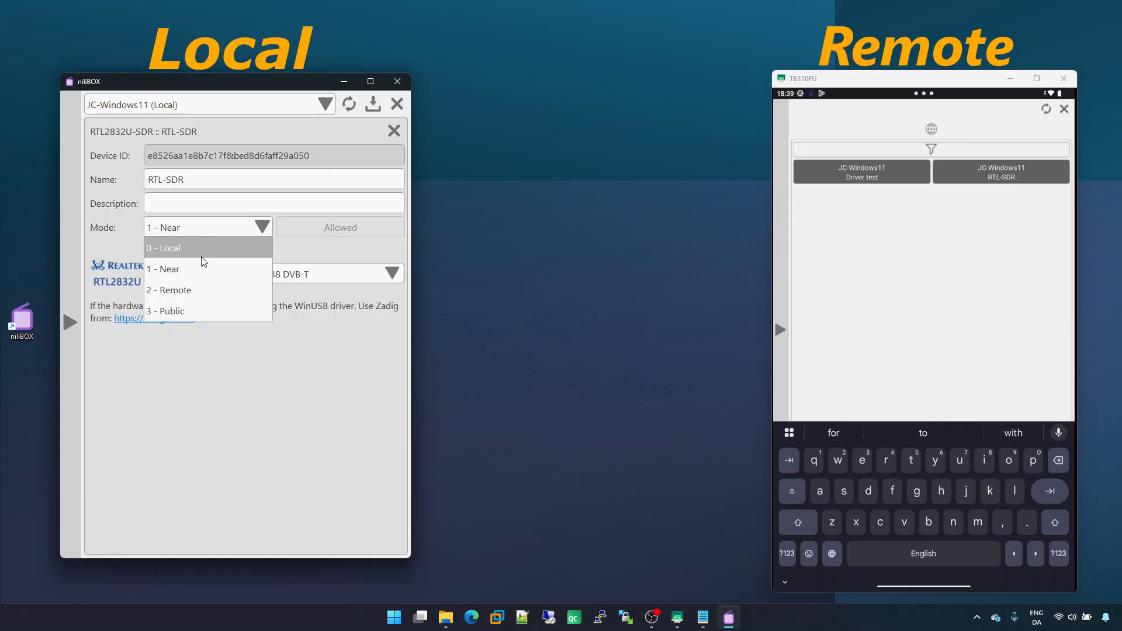
pyautogui.click(196, 288)
pyautogui.click(199, 228)
pyautogui.click(194, 310)
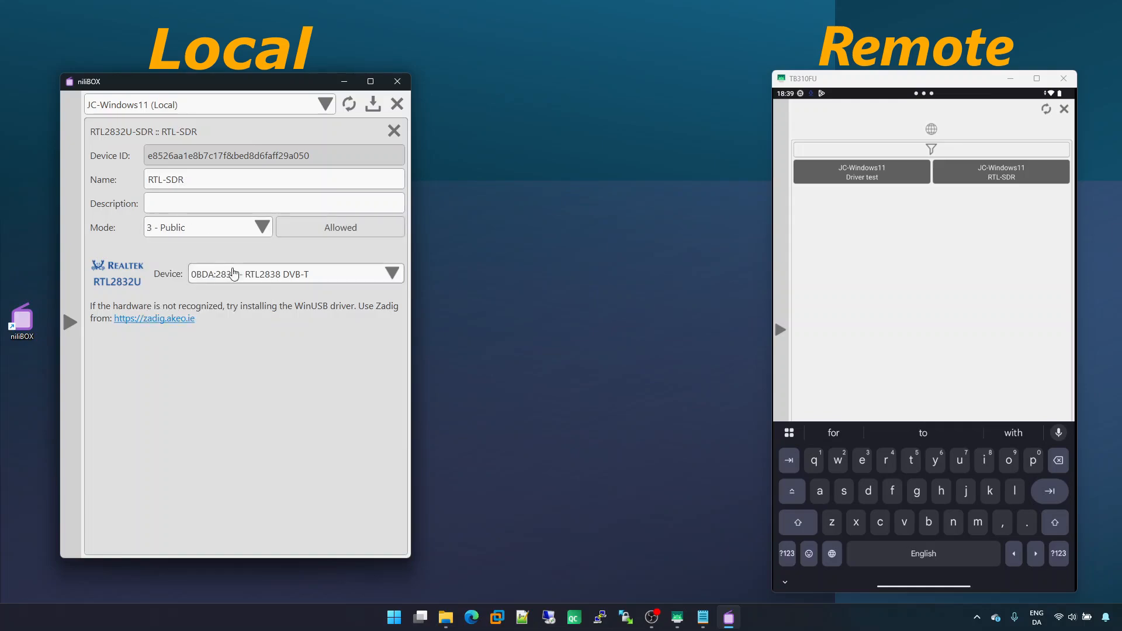
# Open the RTL-SDR device's Allowed list, dismiss it and close the device settings
pyautogui.click(317, 229)
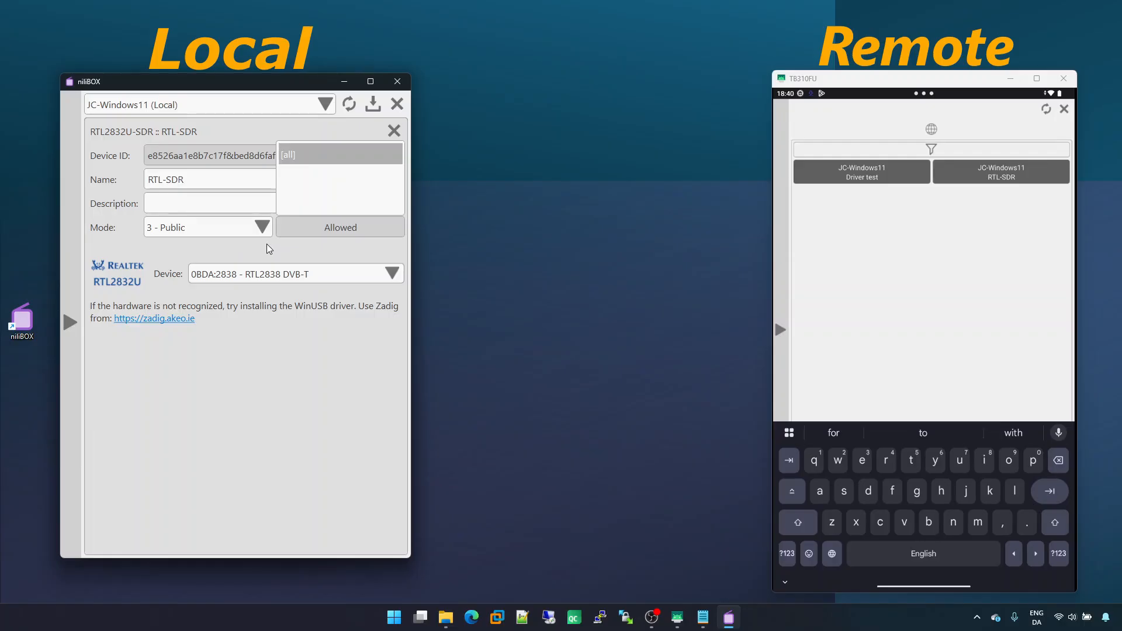
pyautogui.click(312, 225)
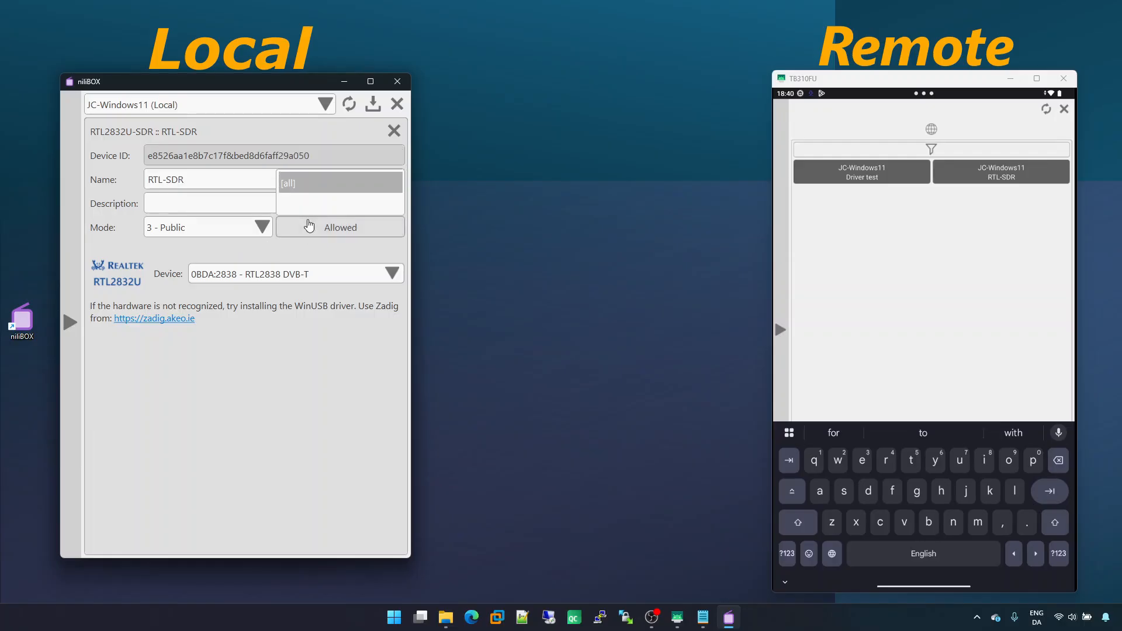
pyautogui.click(393, 131)
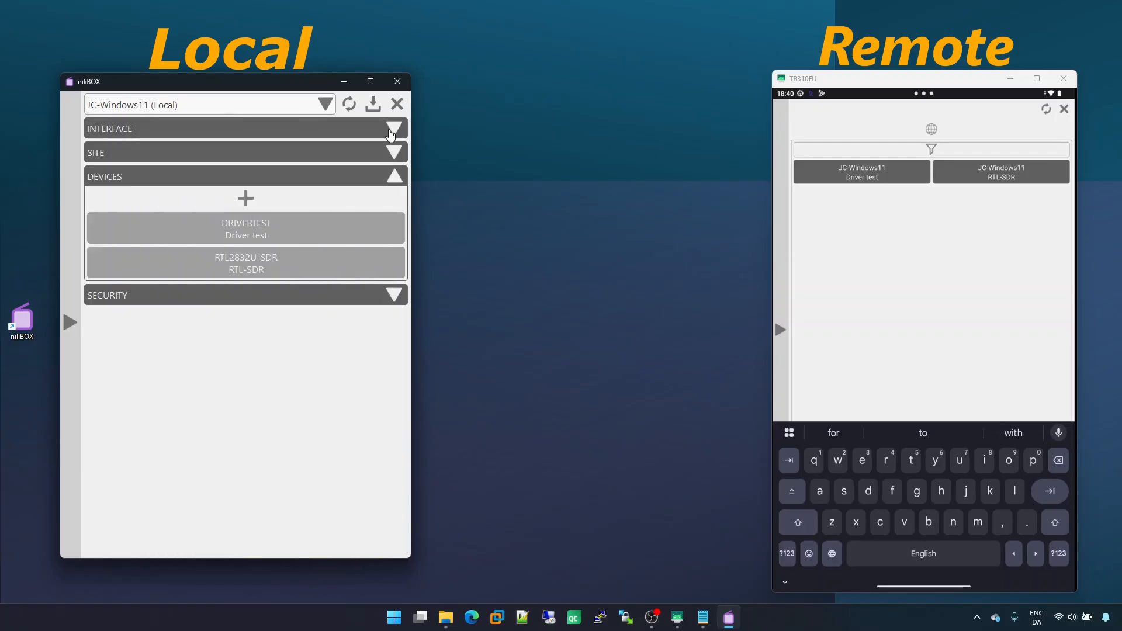
# Create a security group named Myself and add a member aaaaa to it
pyautogui.click(200, 298)
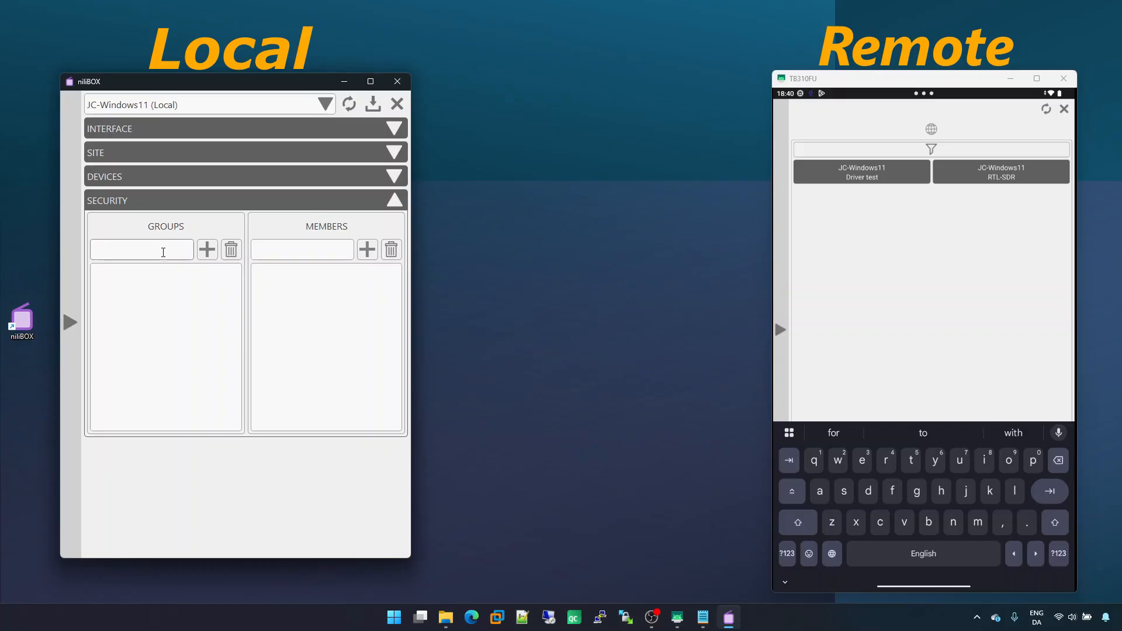
pyautogui.write('Myself')
pyautogui.click(207, 249)
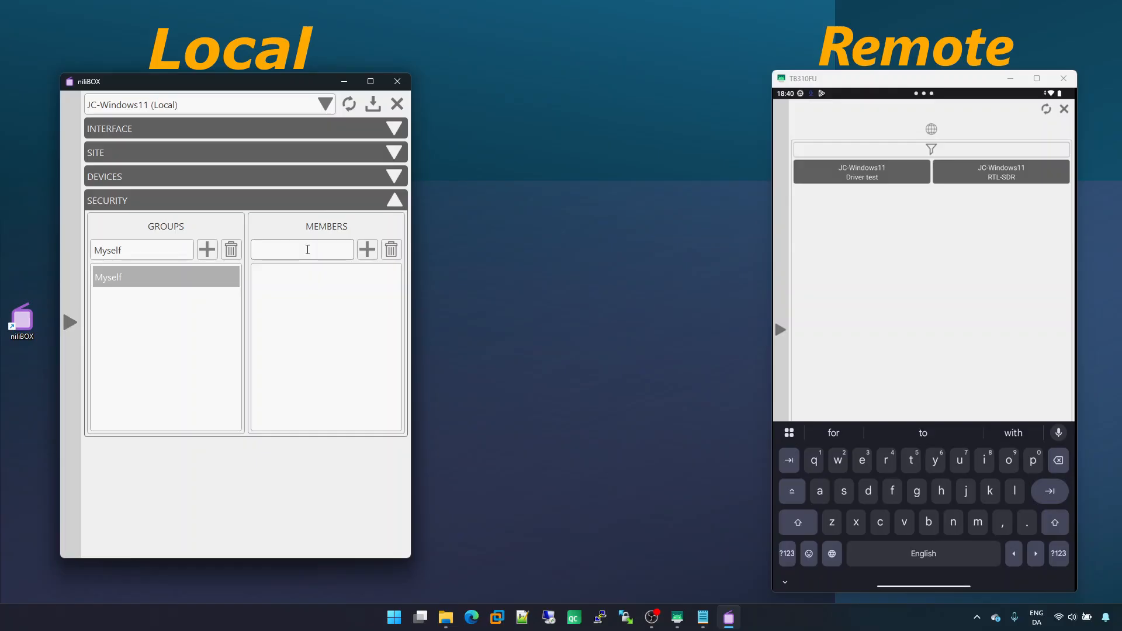
pyautogui.write('aaaaa')
pyautogui.click(367, 250)
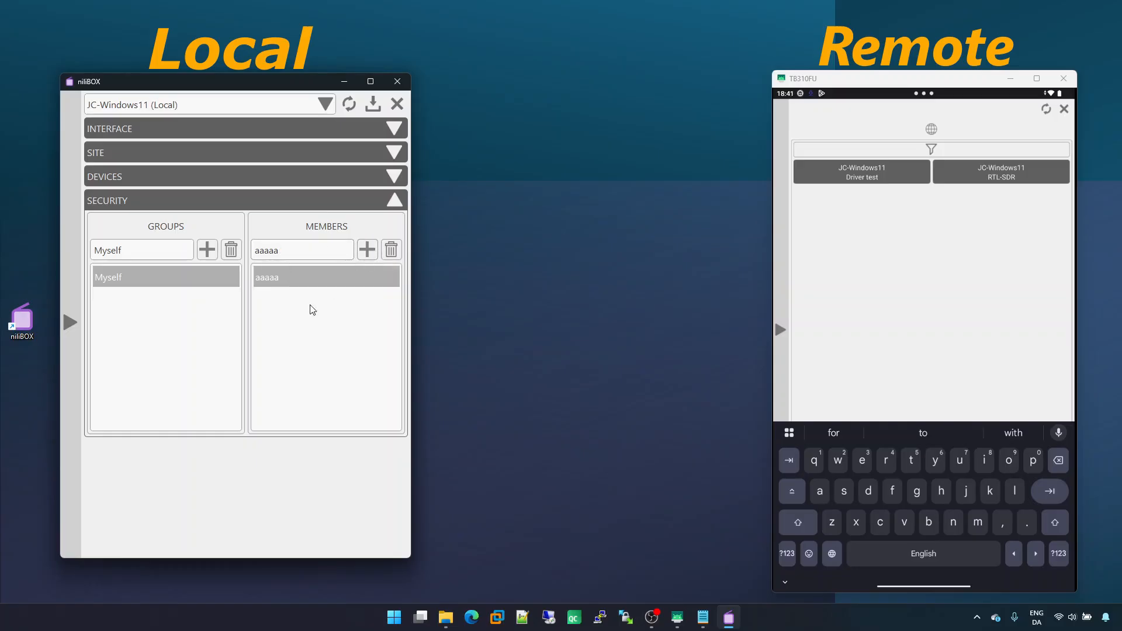
# Restrict the RTL-SDR device's Allowed list to the Myself group only, save the settings and refresh the tablet's device list
pyautogui.click(343, 180)
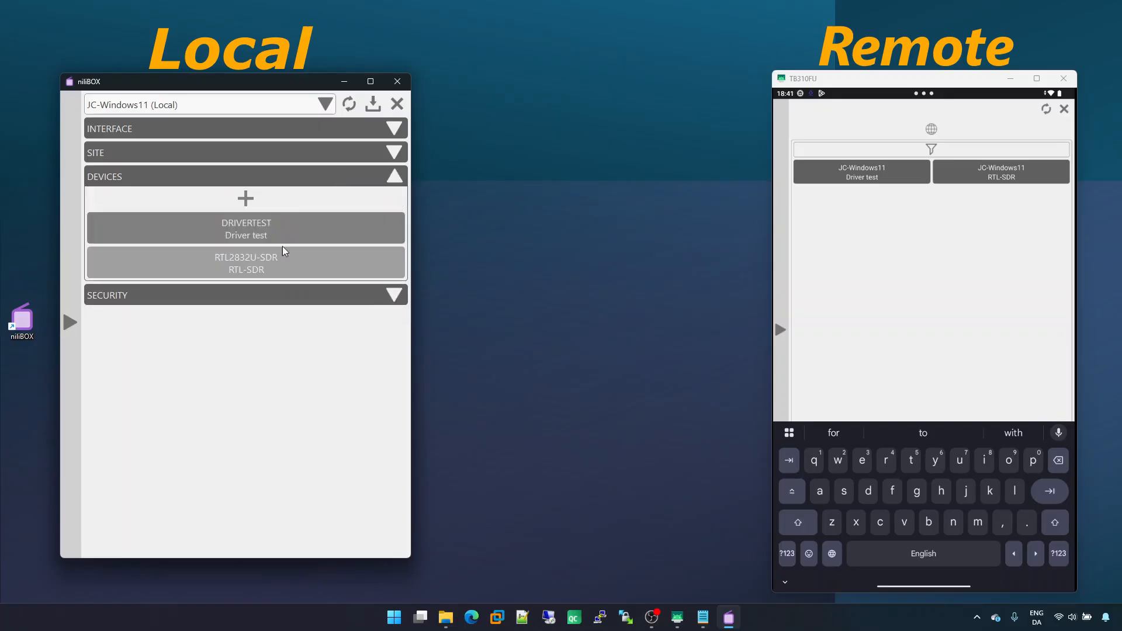
pyautogui.click(287, 272)
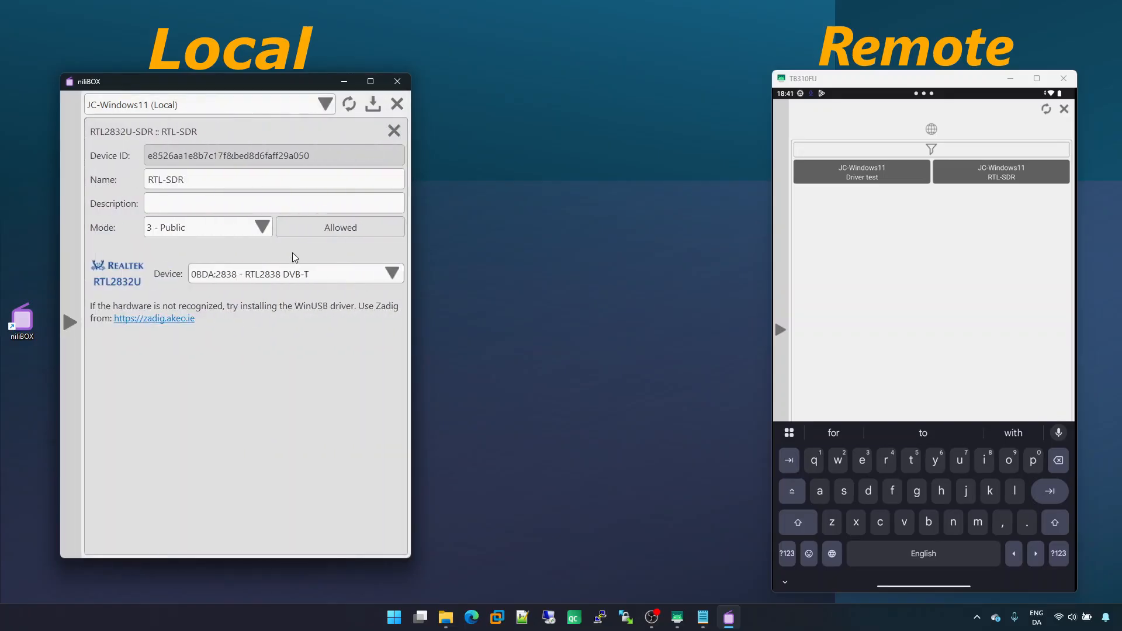
pyautogui.click(325, 231)
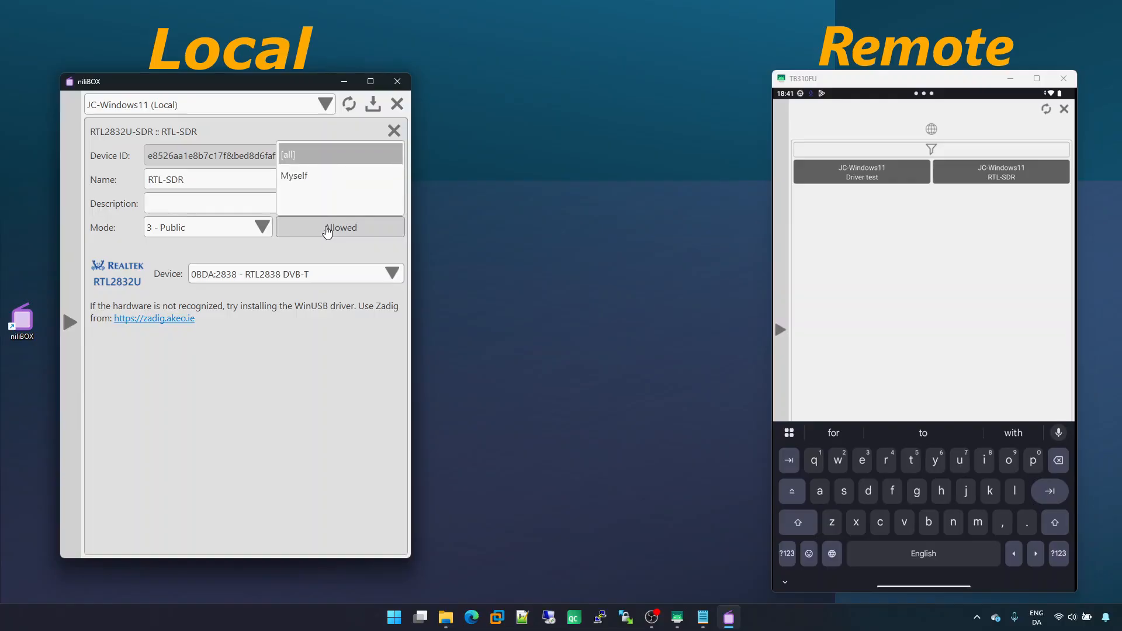
pyautogui.click(304, 176)
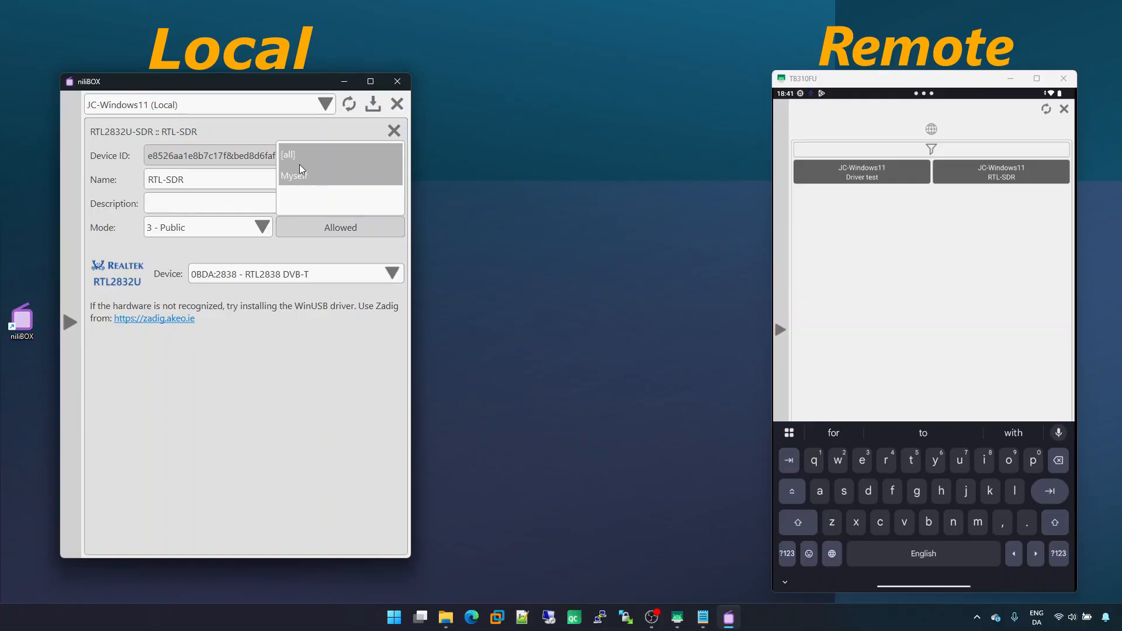
pyautogui.click(296, 156)
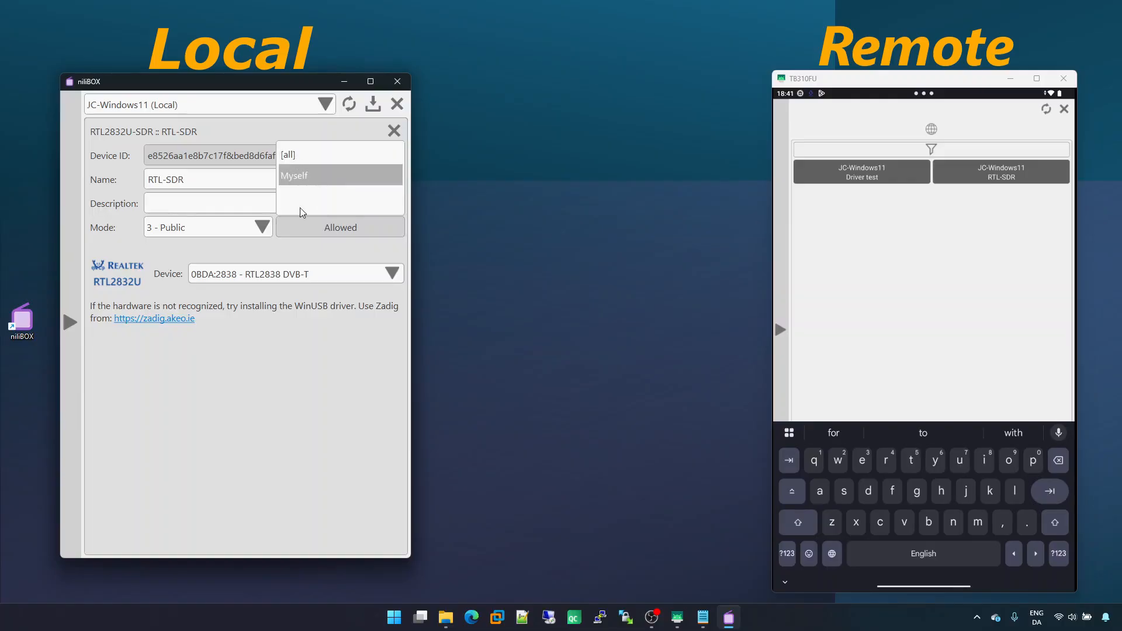
pyautogui.click(304, 229)
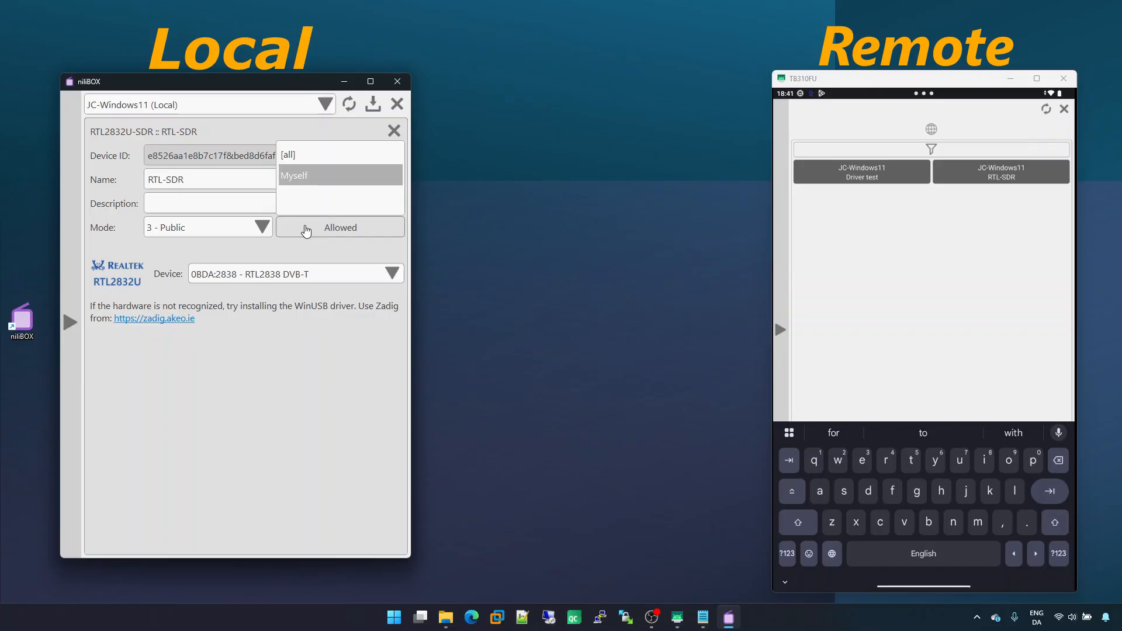
pyautogui.click(373, 107)
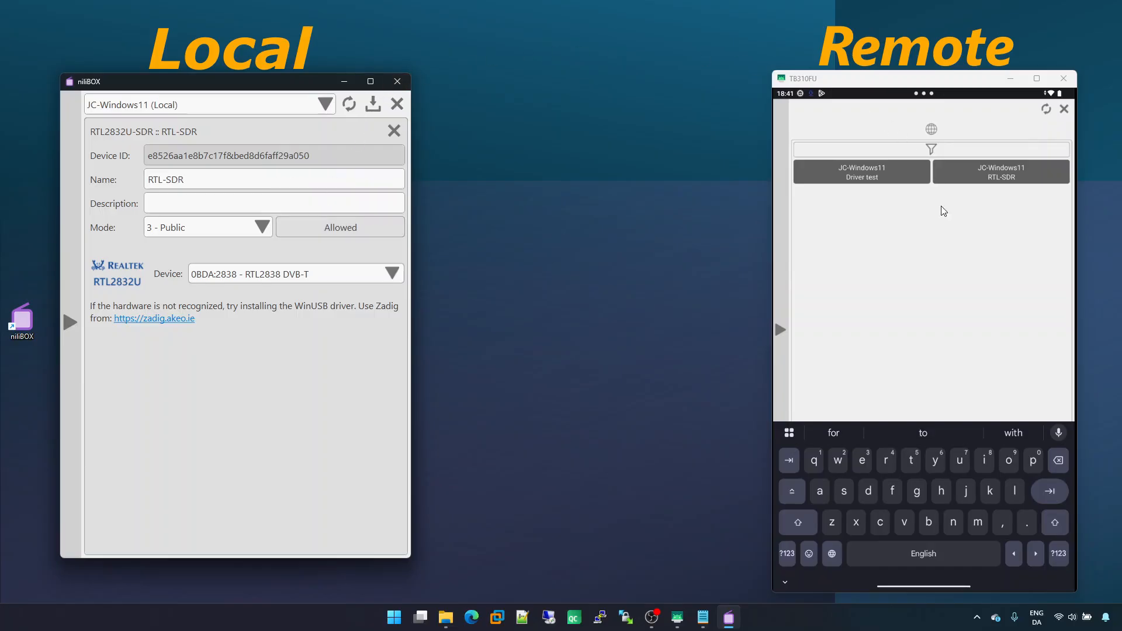
pyautogui.click(945, 244)
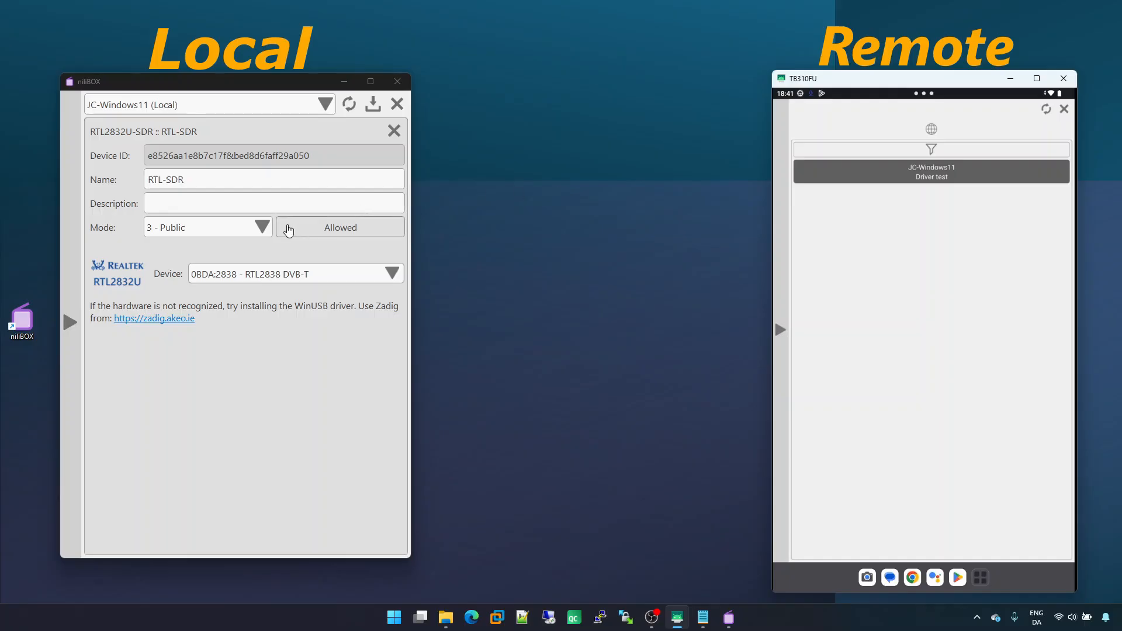
# Close the device settings and remove member aaaaa from the Myself security group
pyautogui.click(388, 136)
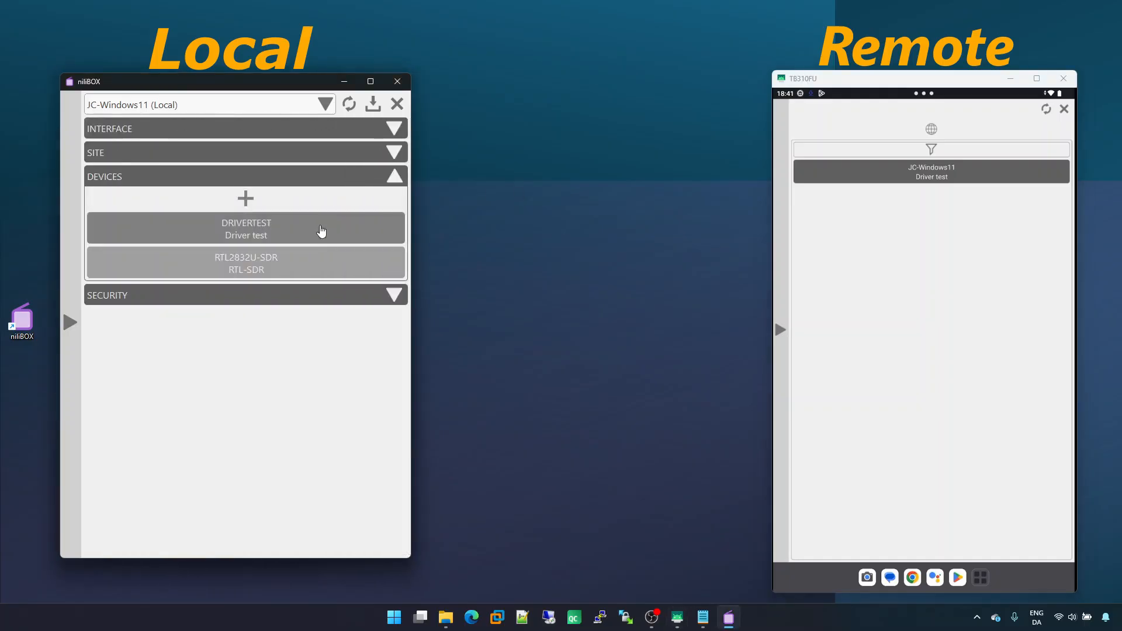
pyautogui.click(290, 303)
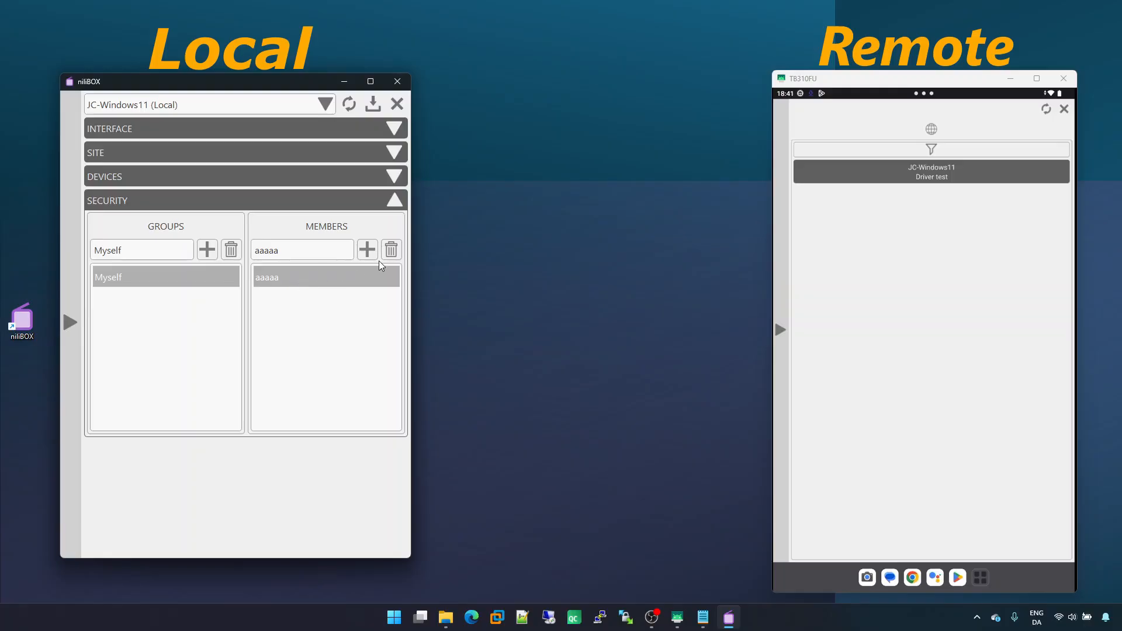
pyautogui.click(392, 251)
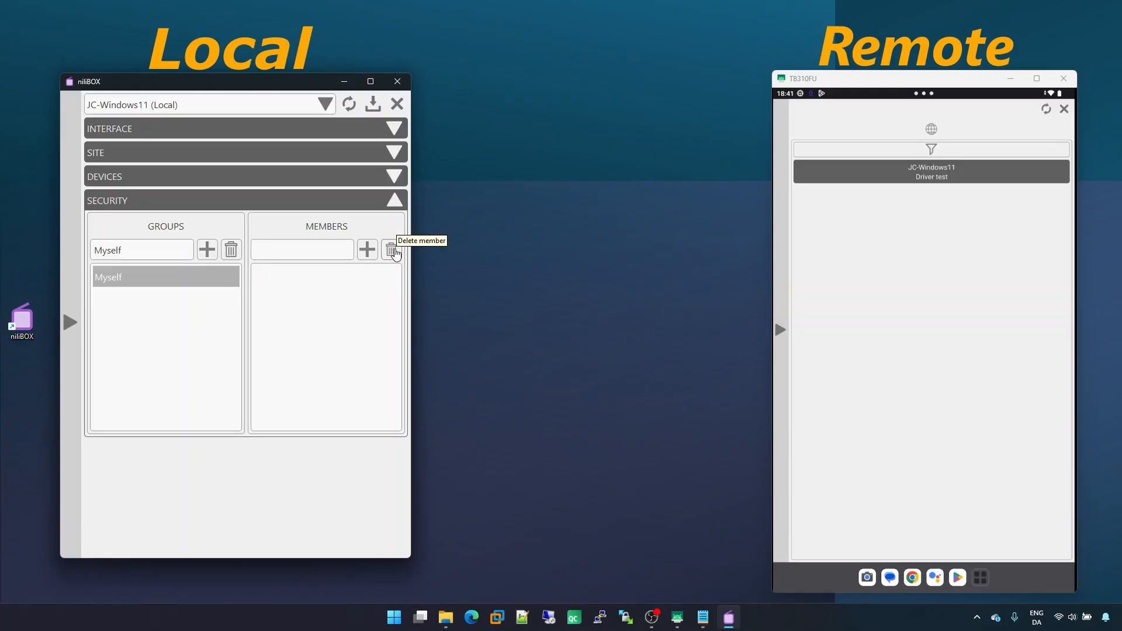
# Open the tablet's site settings and copy its Site ID
pyautogui.click(781, 240)
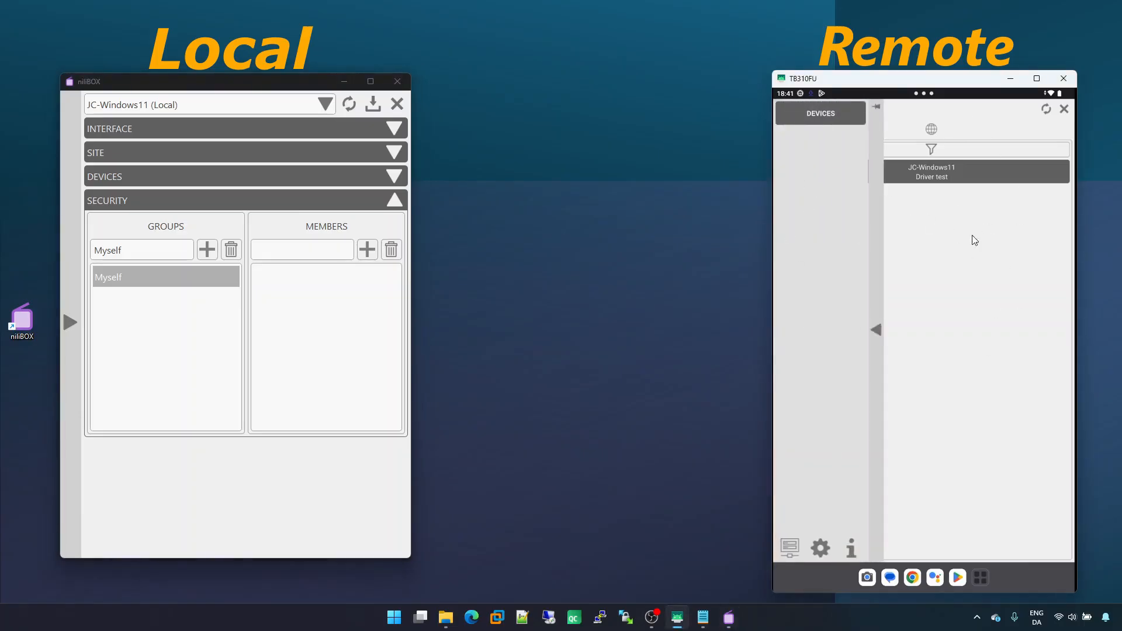
pyautogui.click(817, 548)
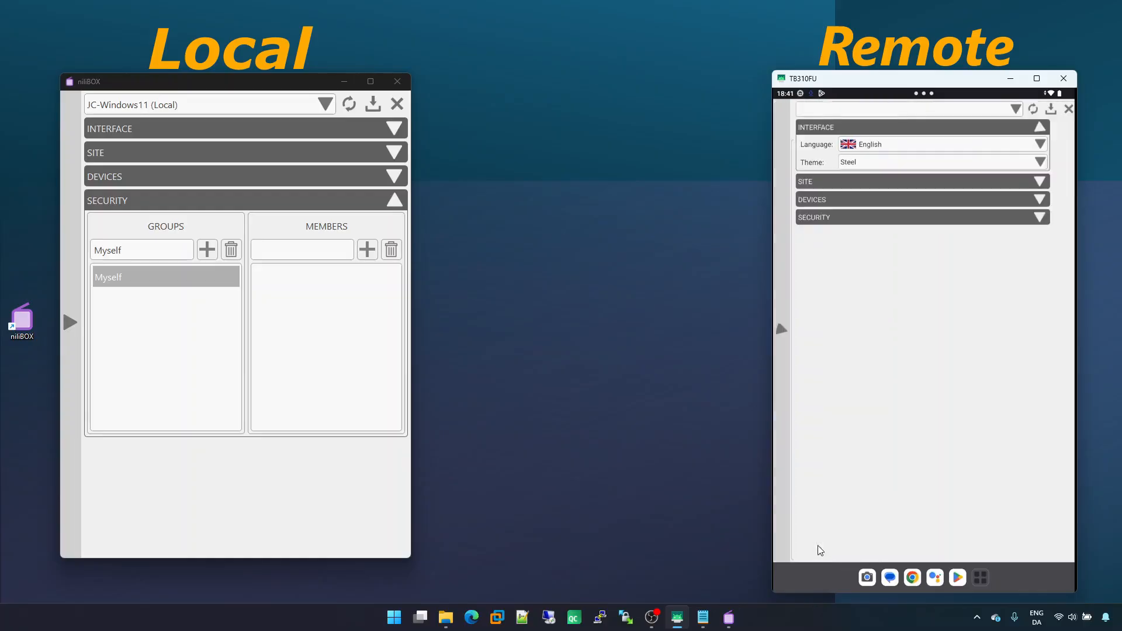
pyautogui.click(882, 181)
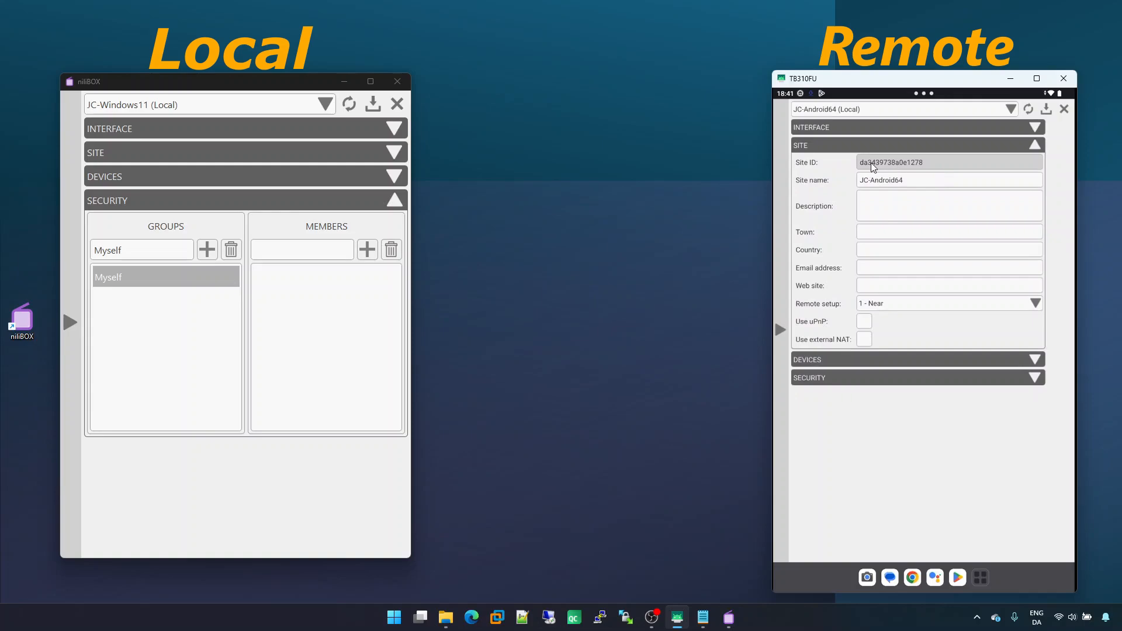
pyautogui.doubleClick(902, 167)
pyautogui.hotkey('ctrl', 'c')
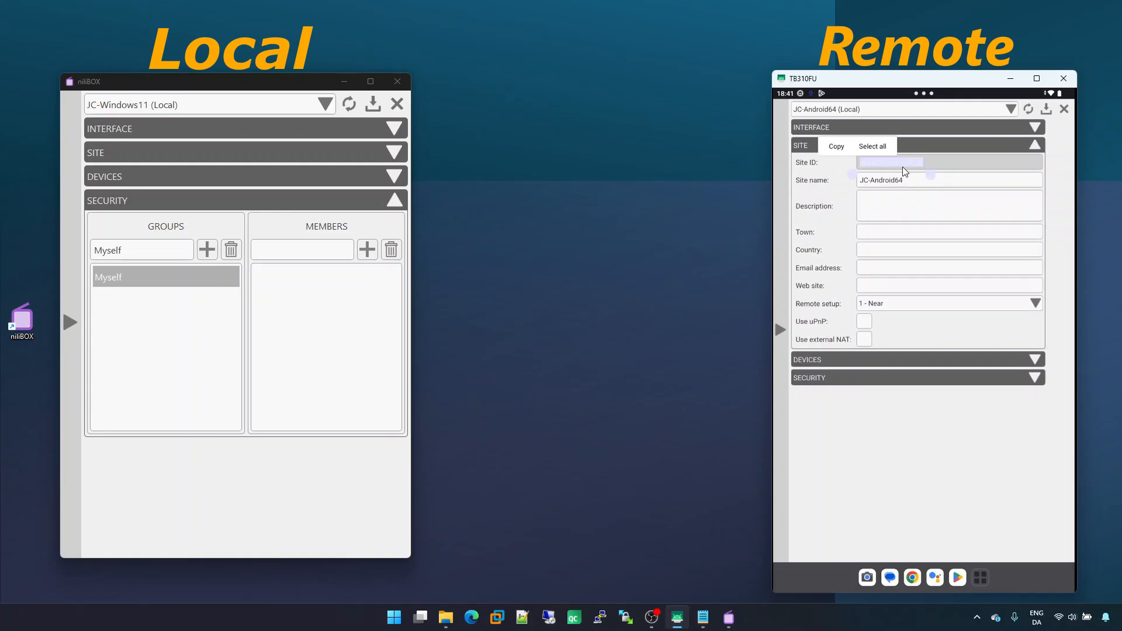
pyautogui.click(836, 147)
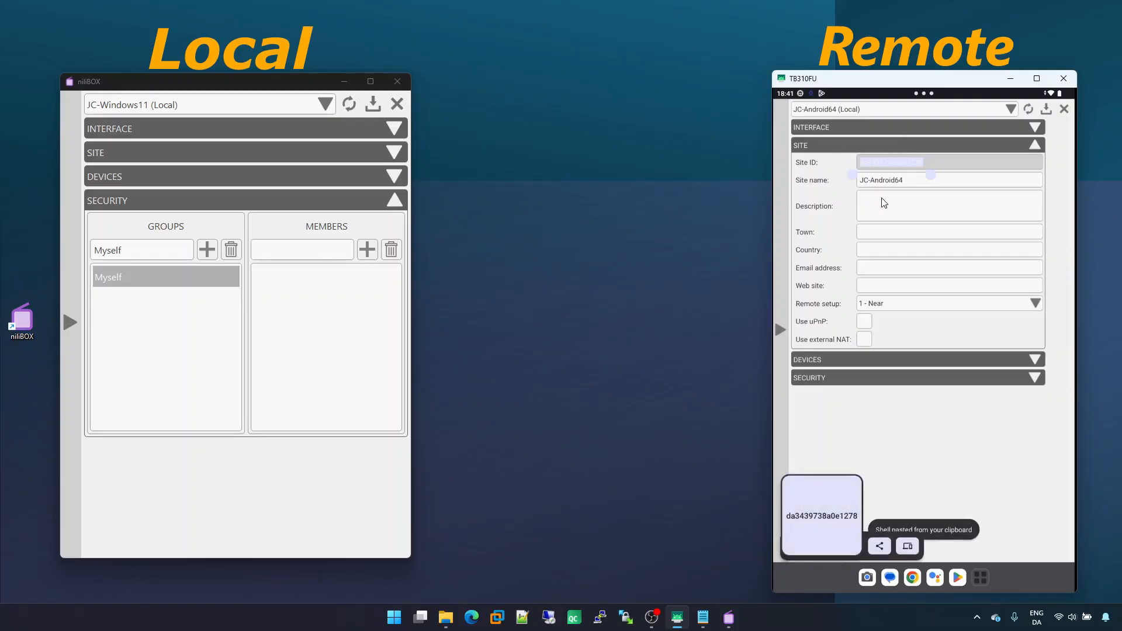
# Paste the tablet's Site ID as a new member of the Myself group, close the tablet settings and save
pyautogui.click(332, 251)
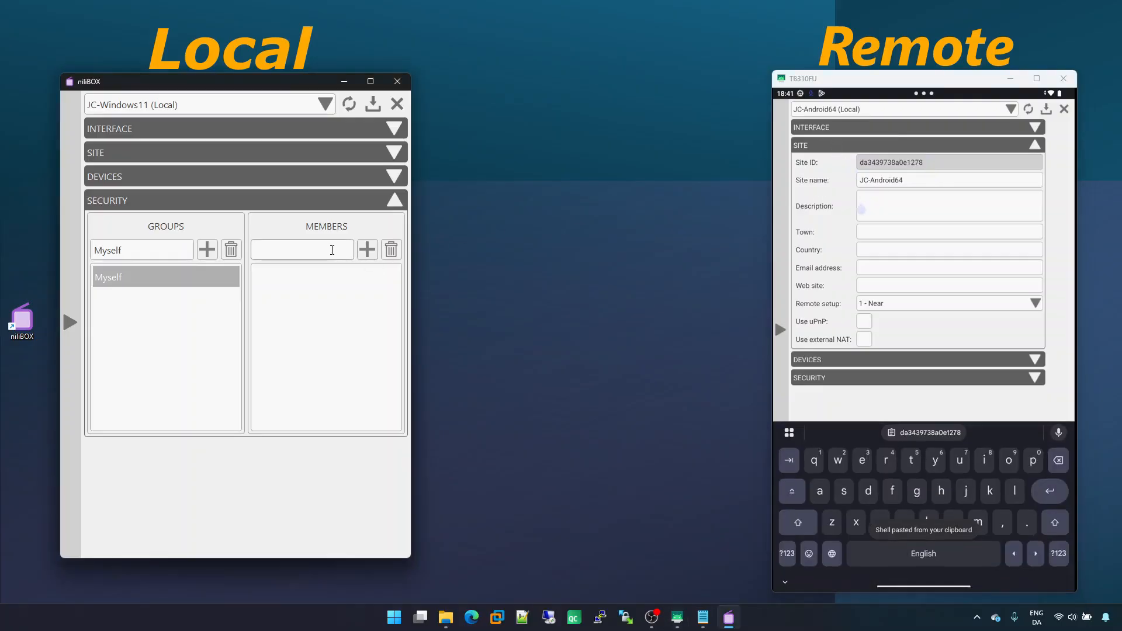
pyautogui.rightClick(332, 250)
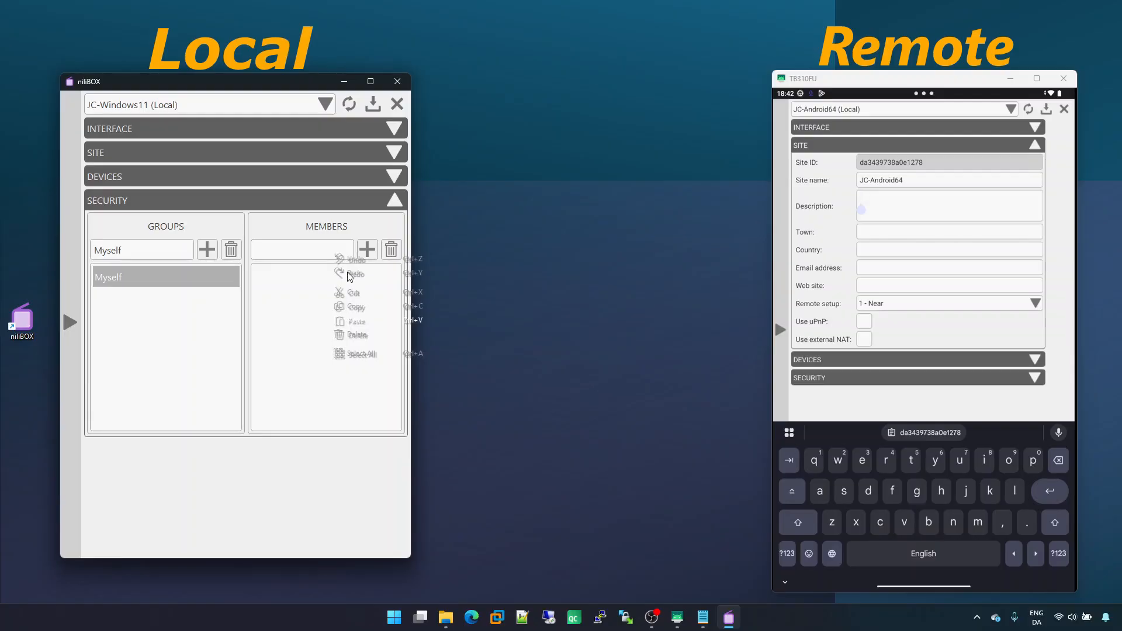
pyautogui.click(362, 322)
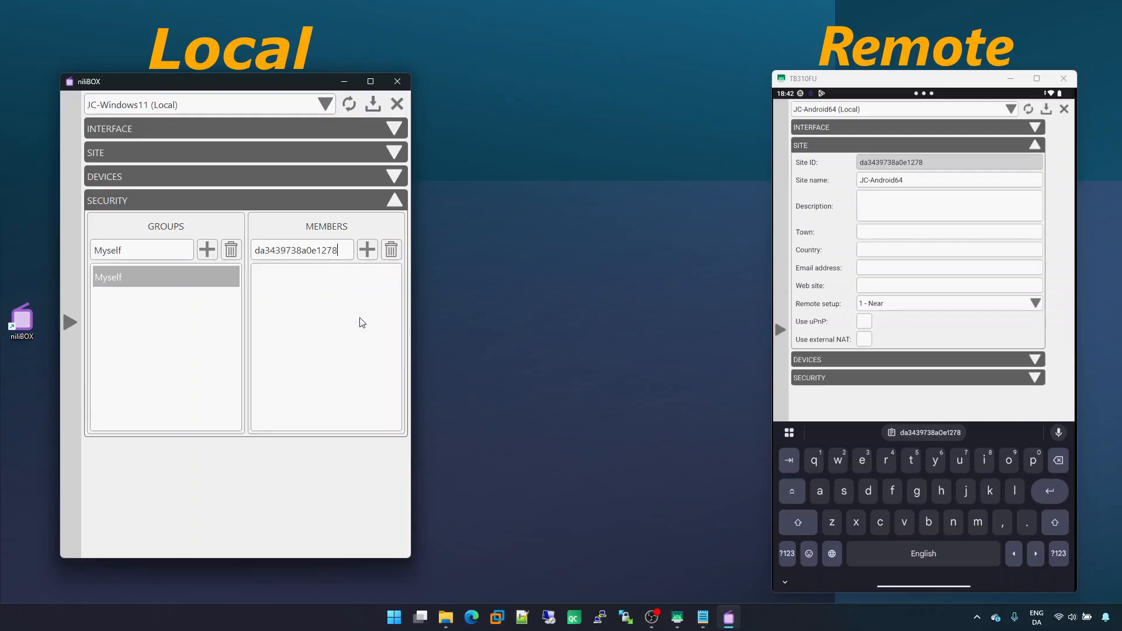
pyautogui.click(368, 252)
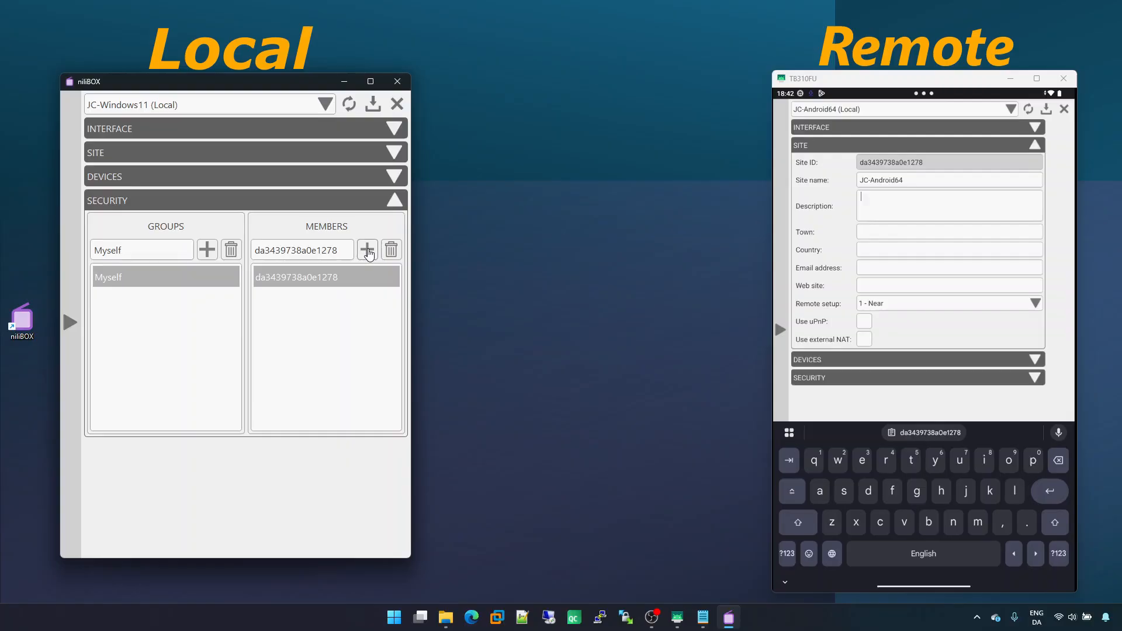
pyautogui.click(1064, 110)
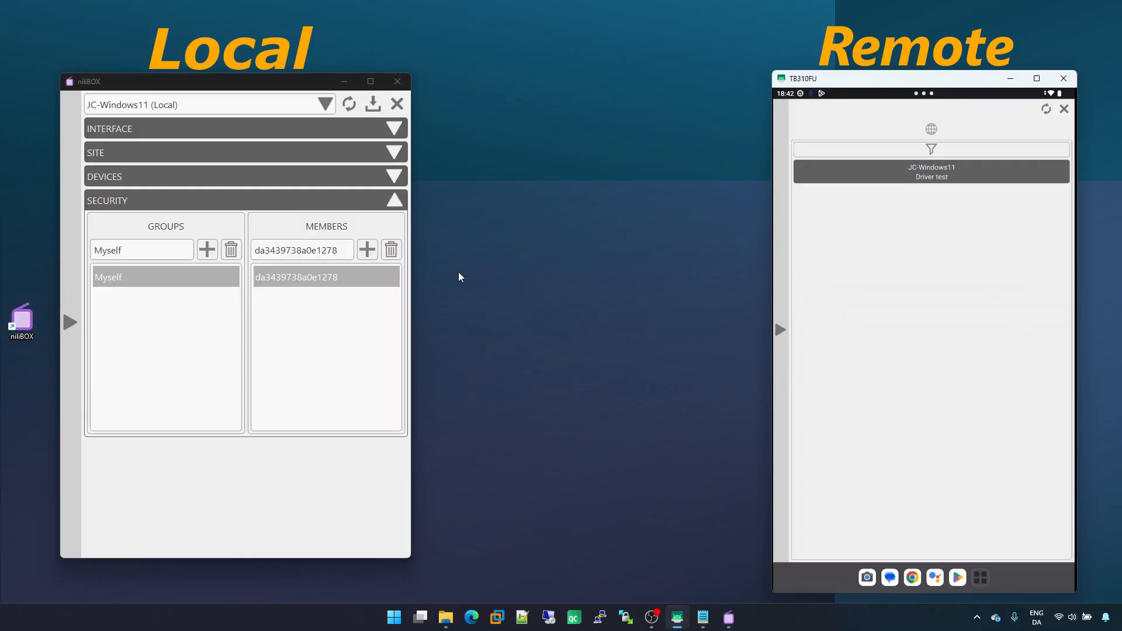
pyautogui.click(374, 110)
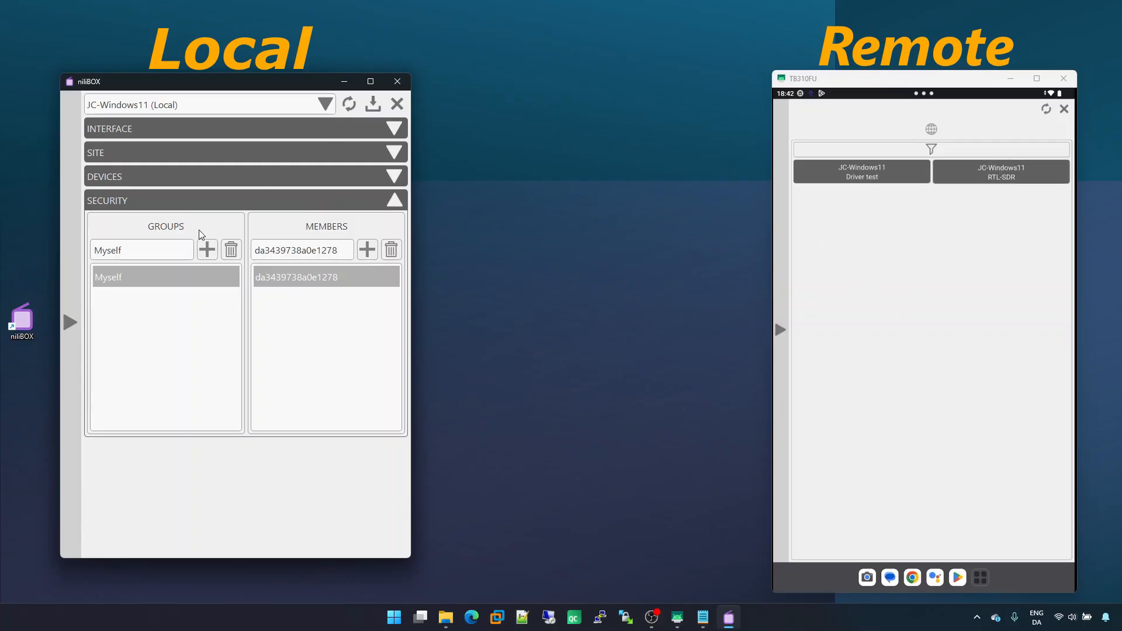
# Open the RTL-SDR device's Allowed list to review its groups, then close the device settings
pyautogui.click(187, 177)
pyautogui.click(195, 268)
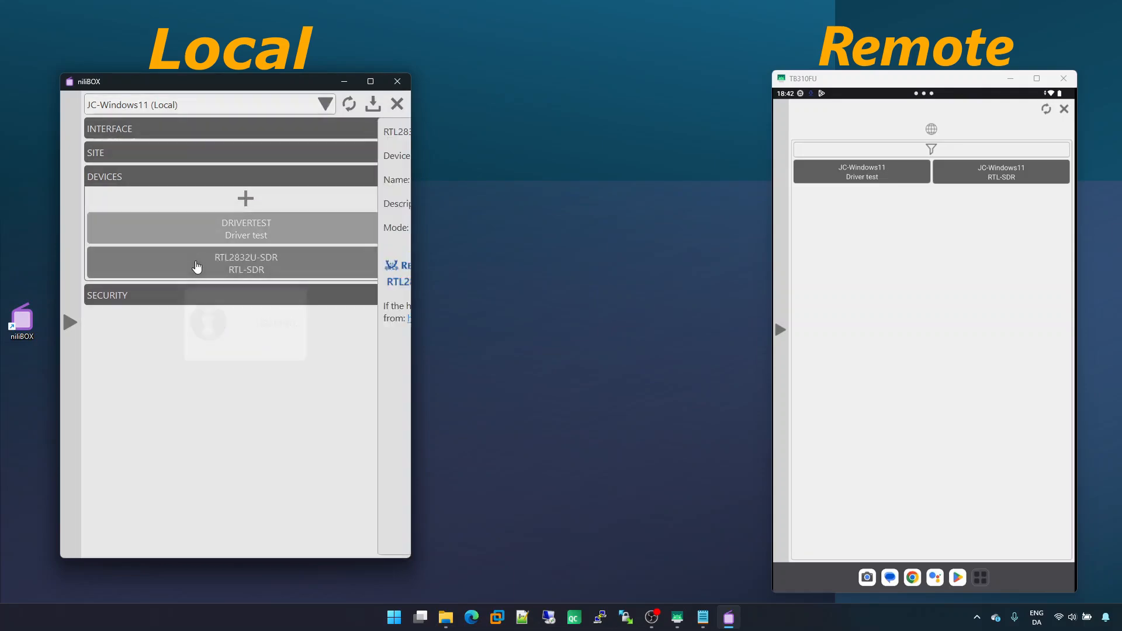
pyautogui.click(295, 229)
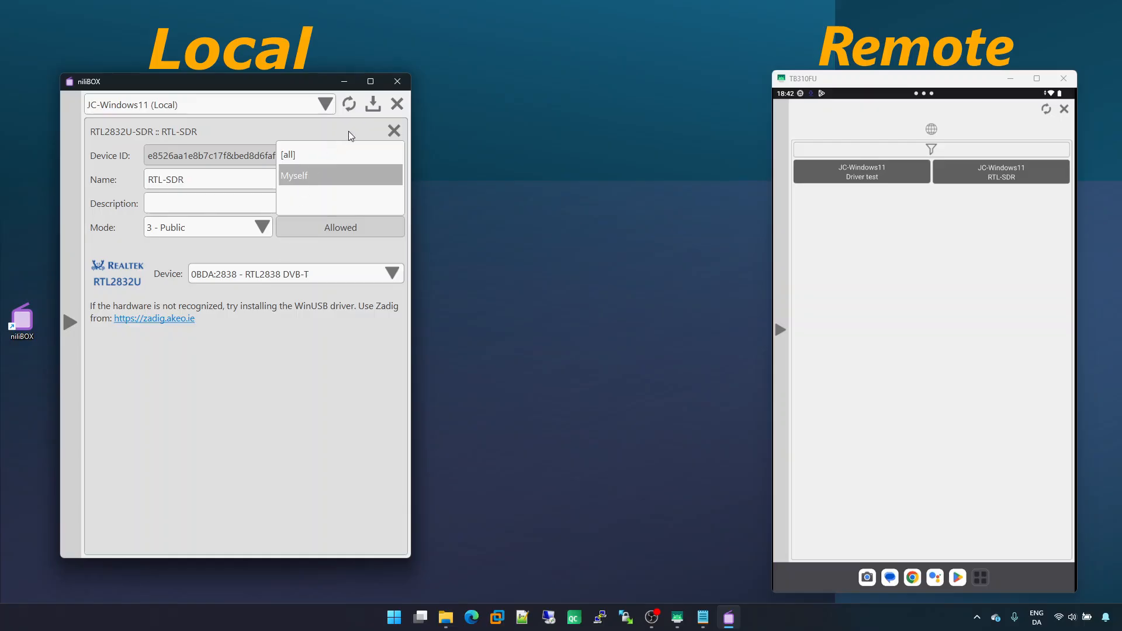
pyautogui.click(393, 132)
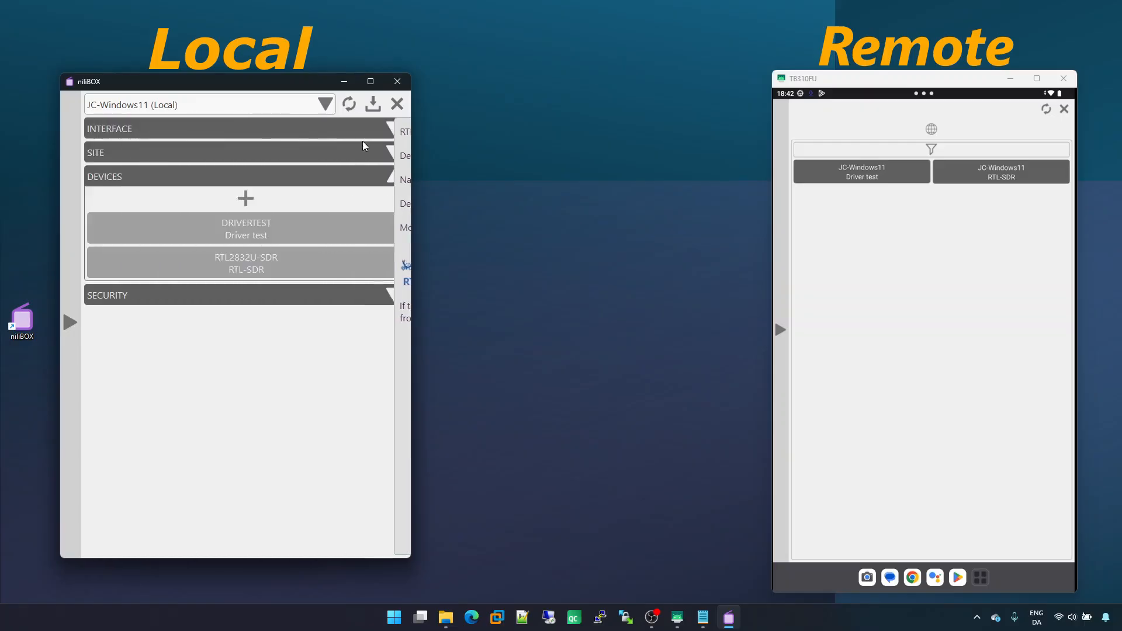
# Restrict the Driver test device's Allowed list to the Myself group only and close its settings
pyautogui.click(270, 228)
pyautogui.click(293, 228)
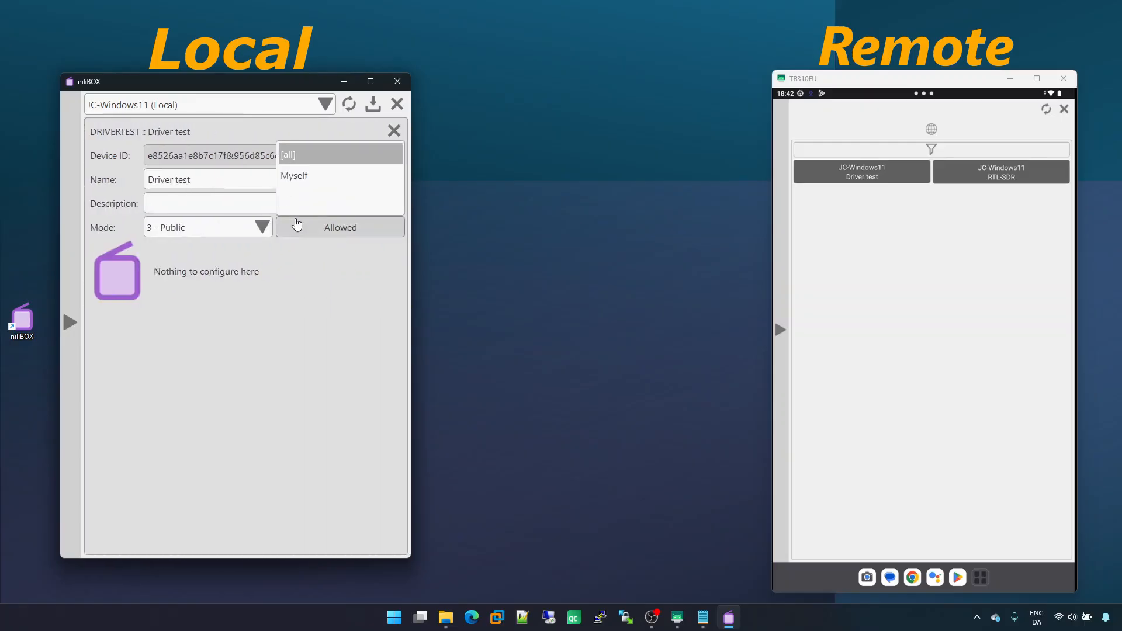
pyautogui.click(304, 170)
pyautogui.click(306, 156)
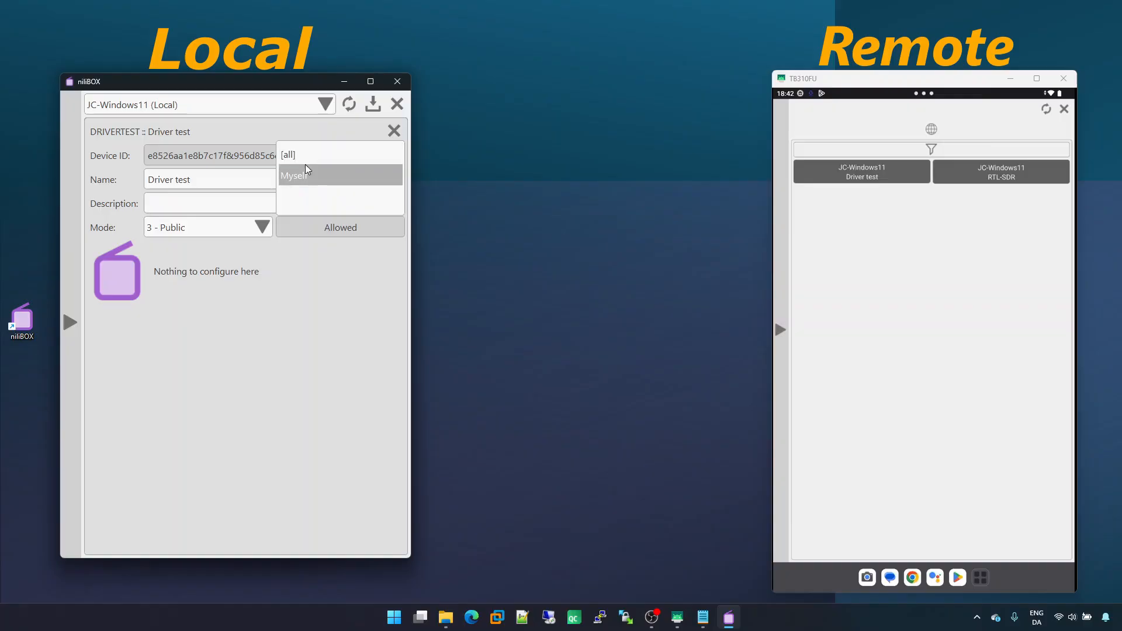
pyautogui.click(310, 232)
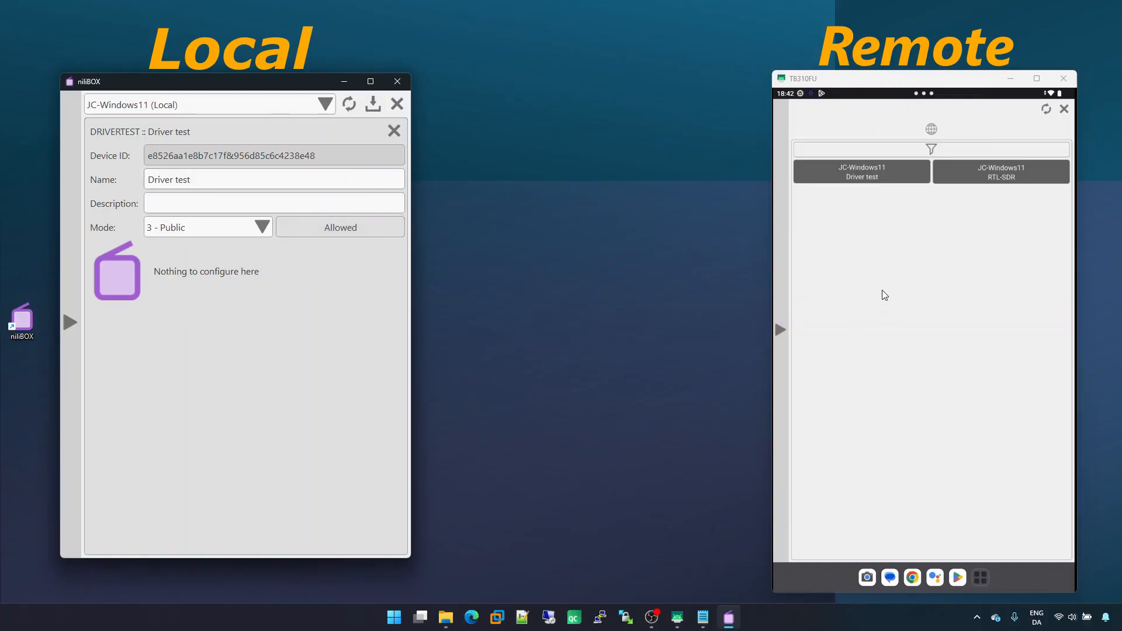
pyautogui.click(394, 131)
# Remove the tablet's Site ID member from the Myself group and save the settings
pyautogui.click(286, 294)
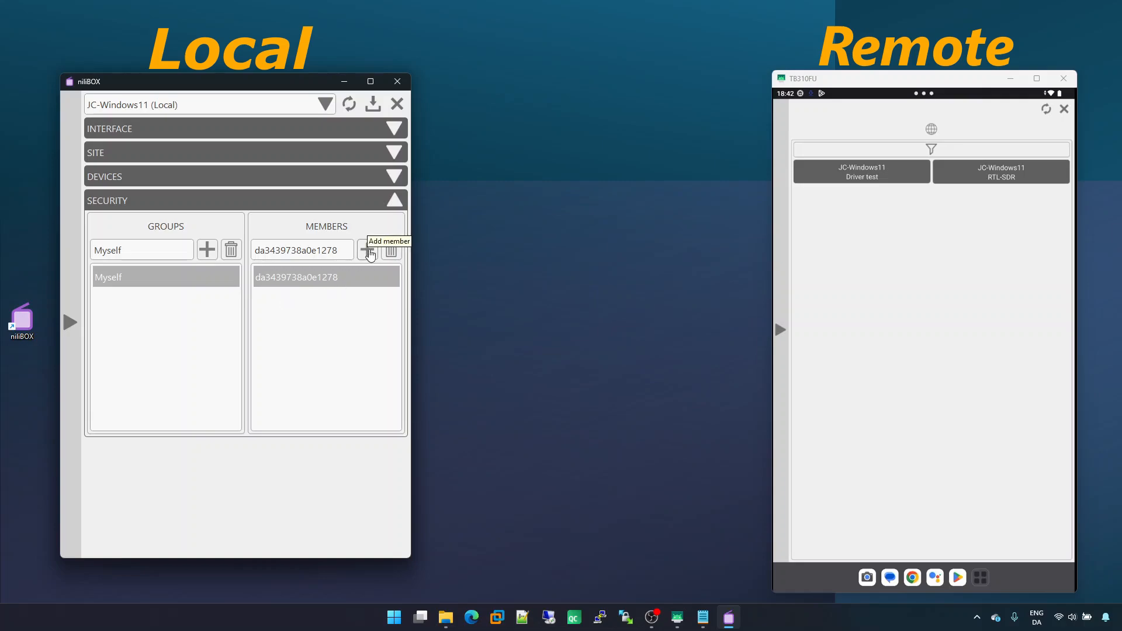
pyautogui.click(391, 251)
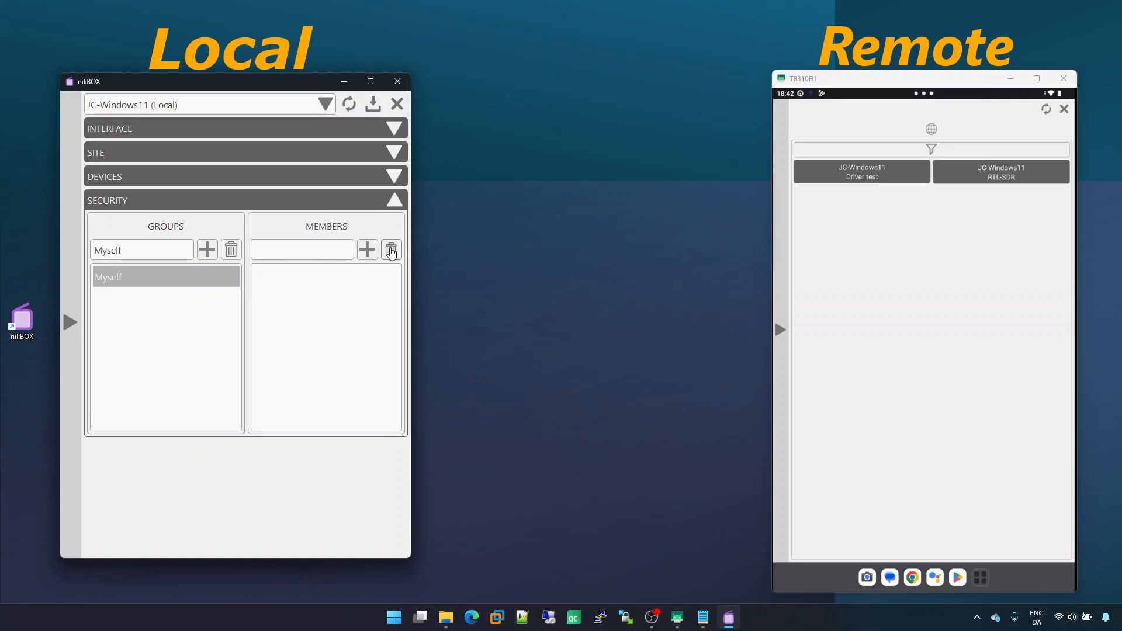
pyautogui.click(374, 104)
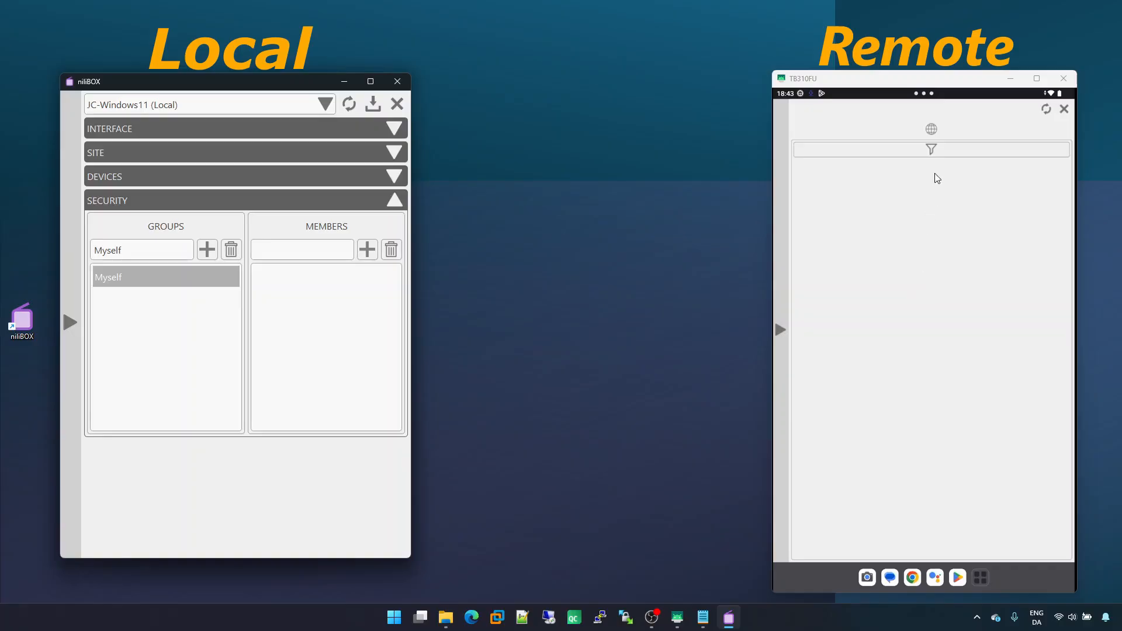
# Delete the Myself security group after switching the tablet to its favourites view
pyautogui.click(932, 129)
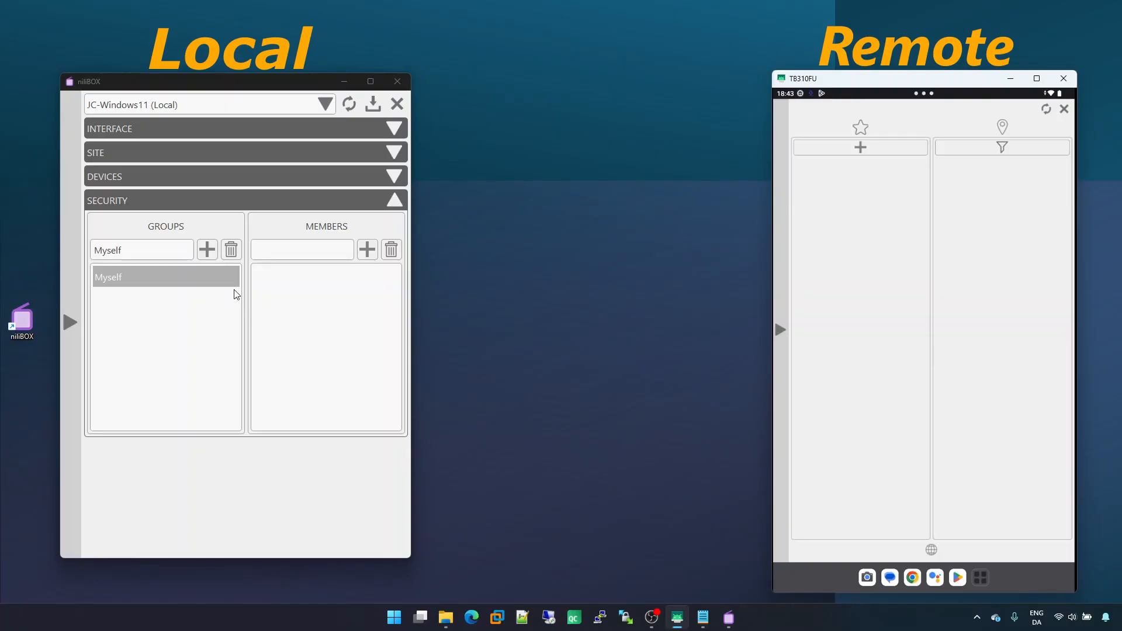
pyautogui.click(229, 251)
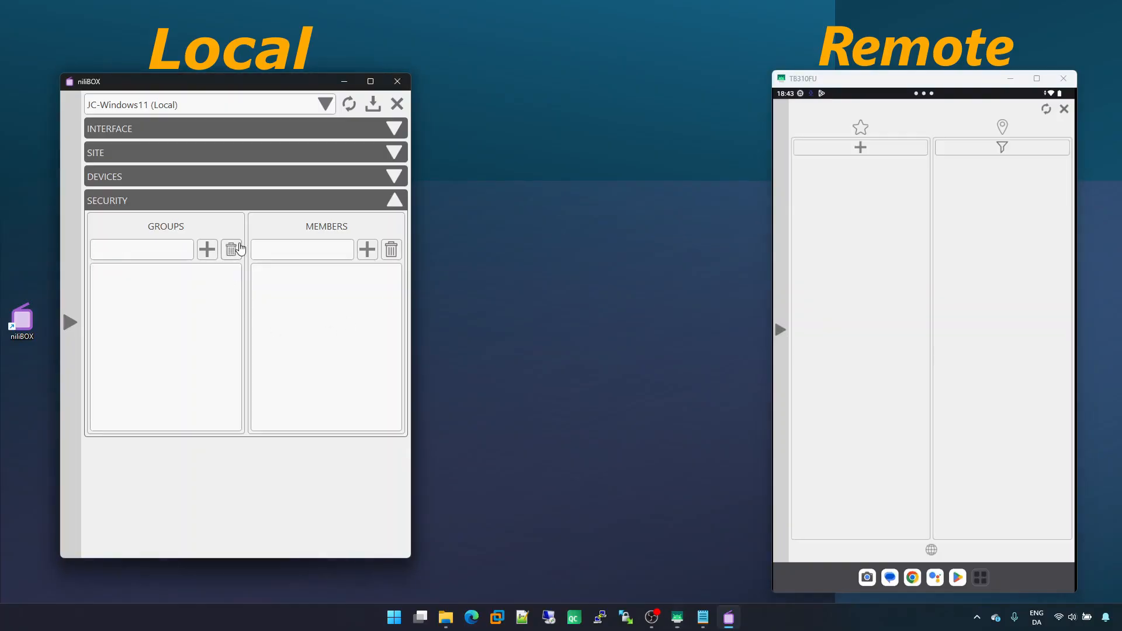
# Check the RTL-SDR device's Allowed groups and close its settings
pyautogui.click(301, 197)
pyautogui.click(300, 176)
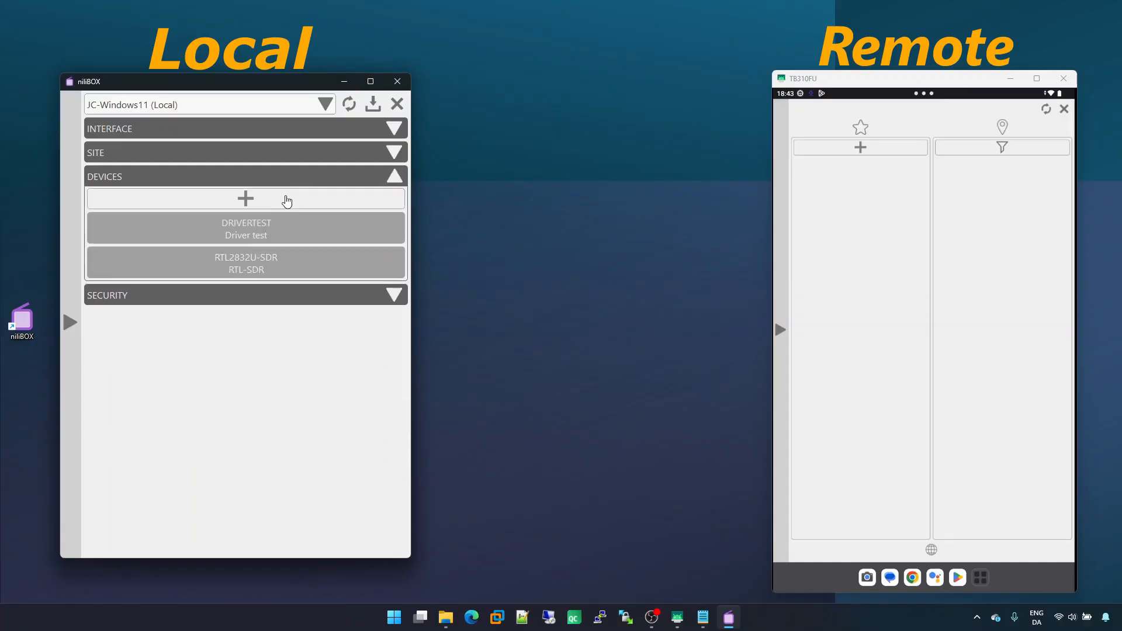
pyautogui.click(277, 267)
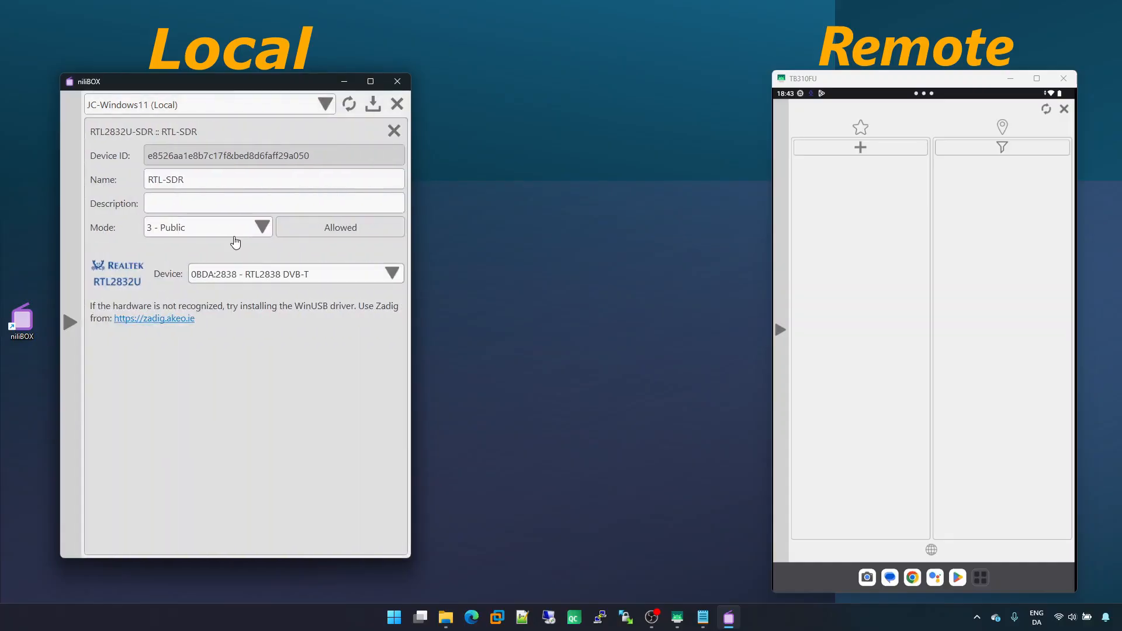
pyautogui.click(317, 228)
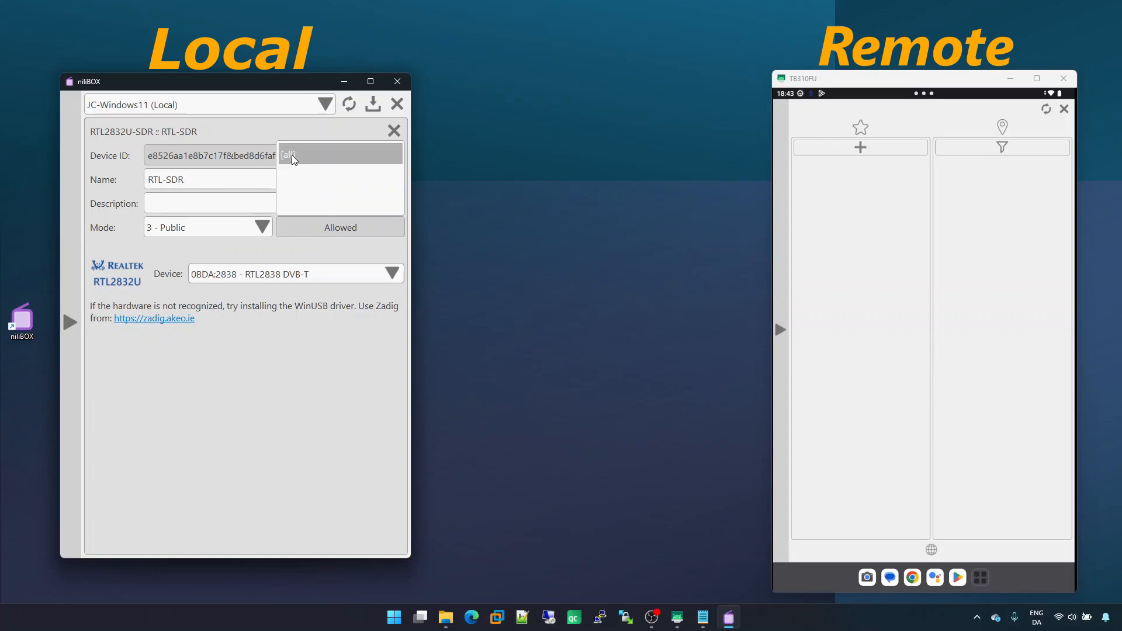
pyautogui.click(394, 130)
# Review the Driver test device's Allowed groups and save the settings
pyautogui.click(288, 228)
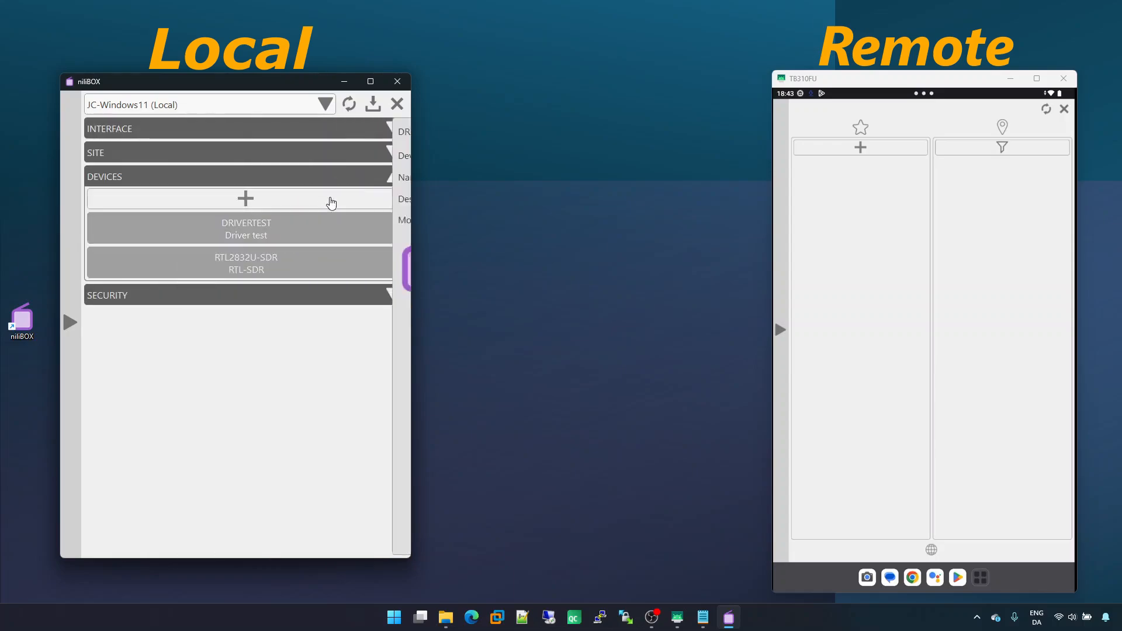
pyautogui.click(331, 228)
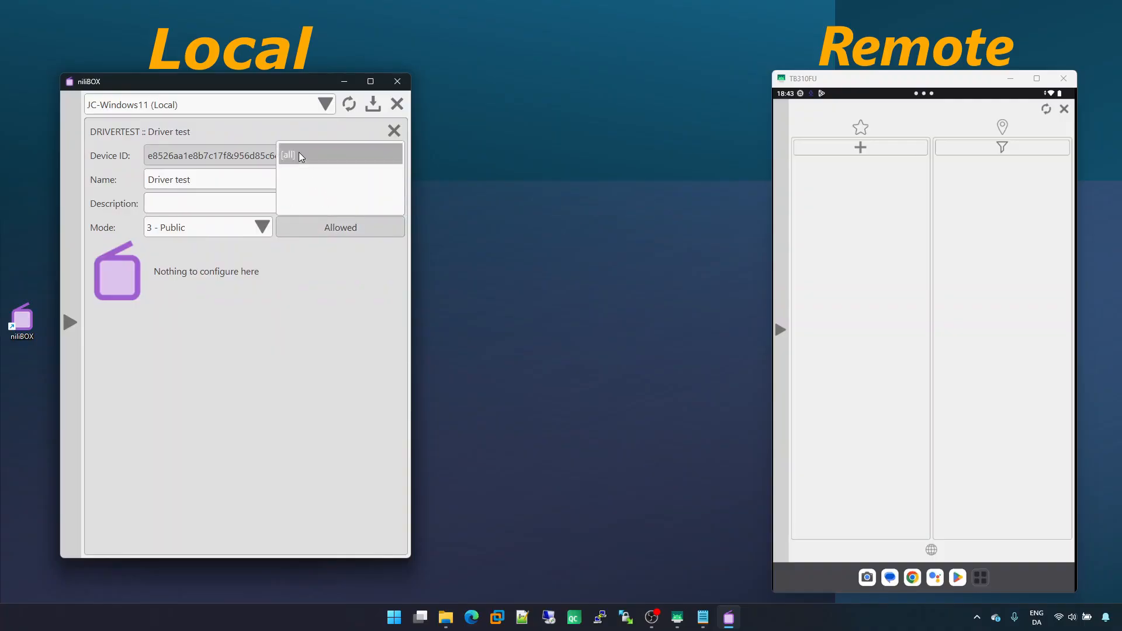
pyautogui.click(343, 227)
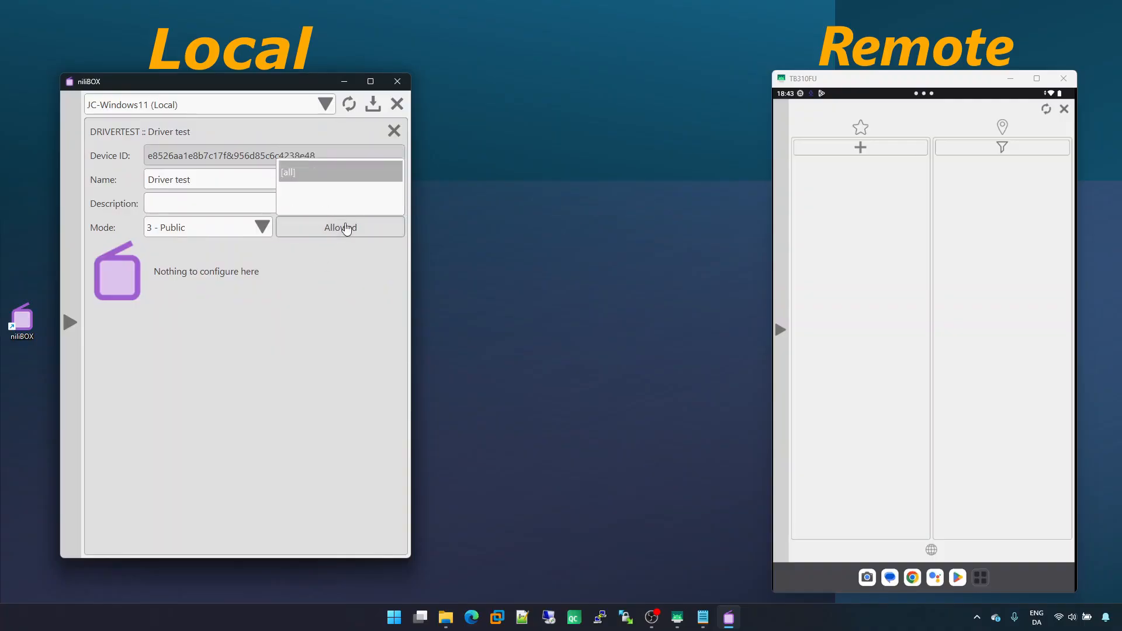
pyautogui.click(374, 105)
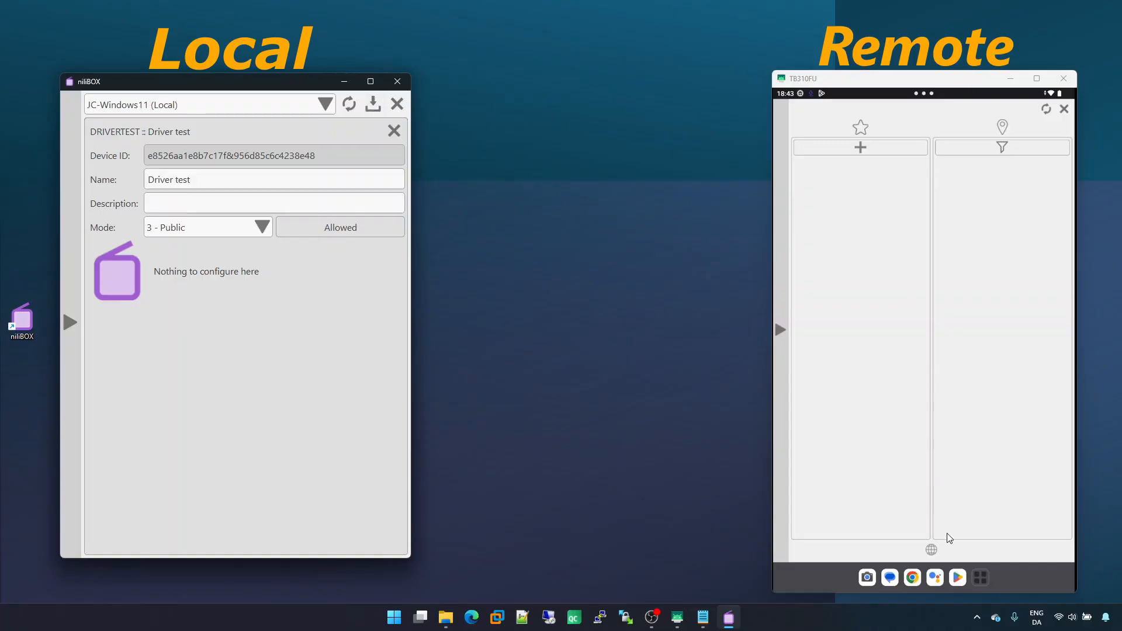
# Set the Driver test device's mode to 2 - Remote after viewing the tablet's public device list
pyautogui.click(933, 550)
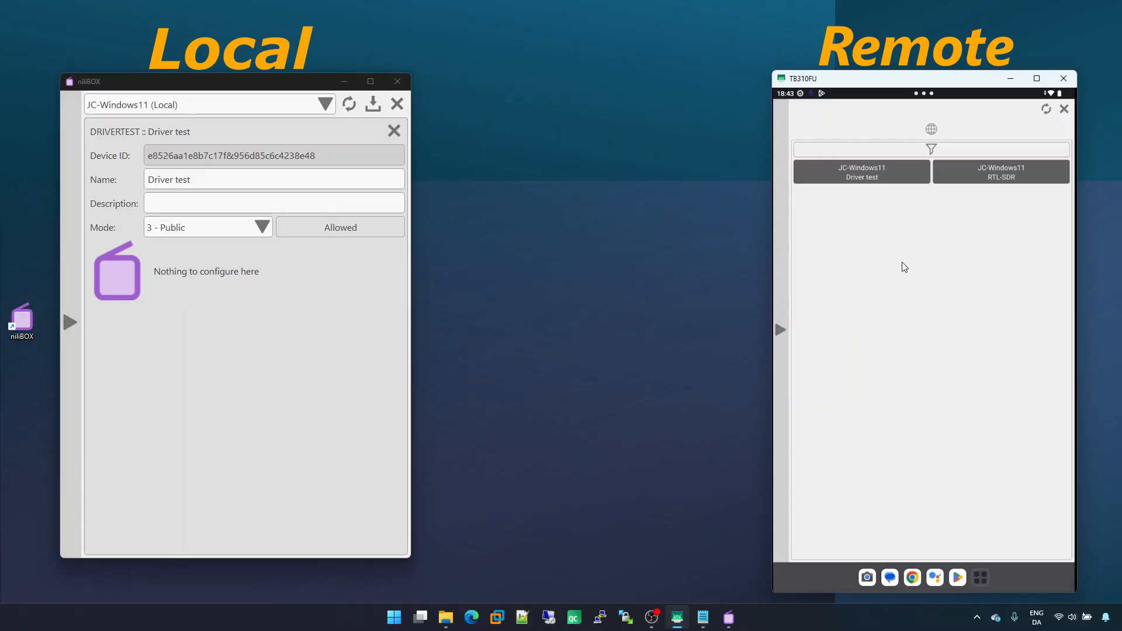
pyautogui.click(230, 230)
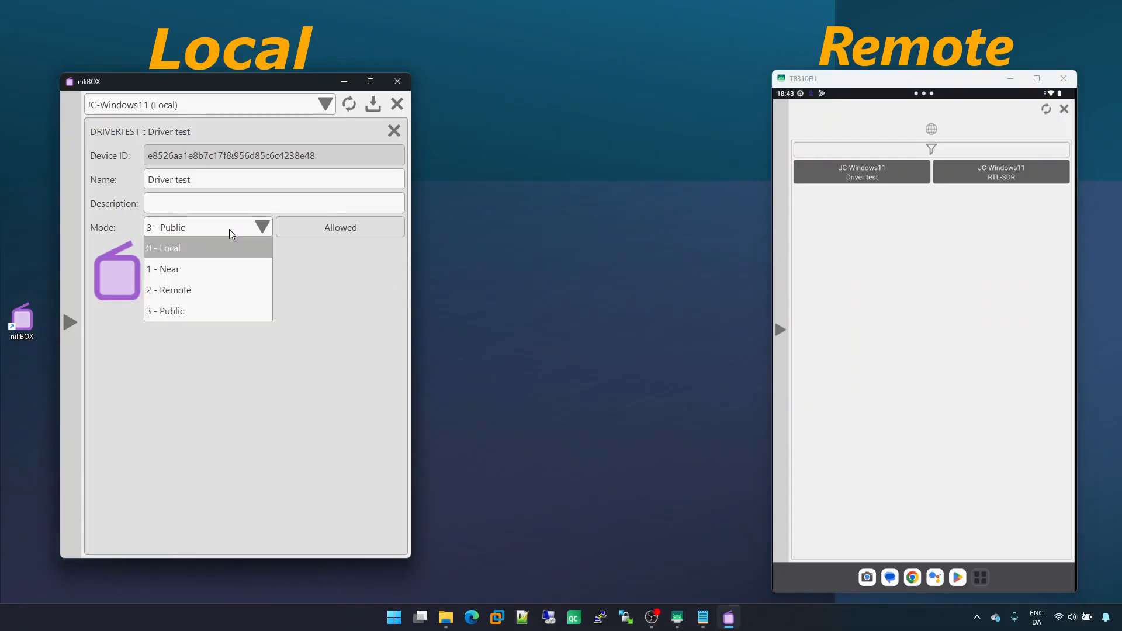
pyautogui.click(195, 289)
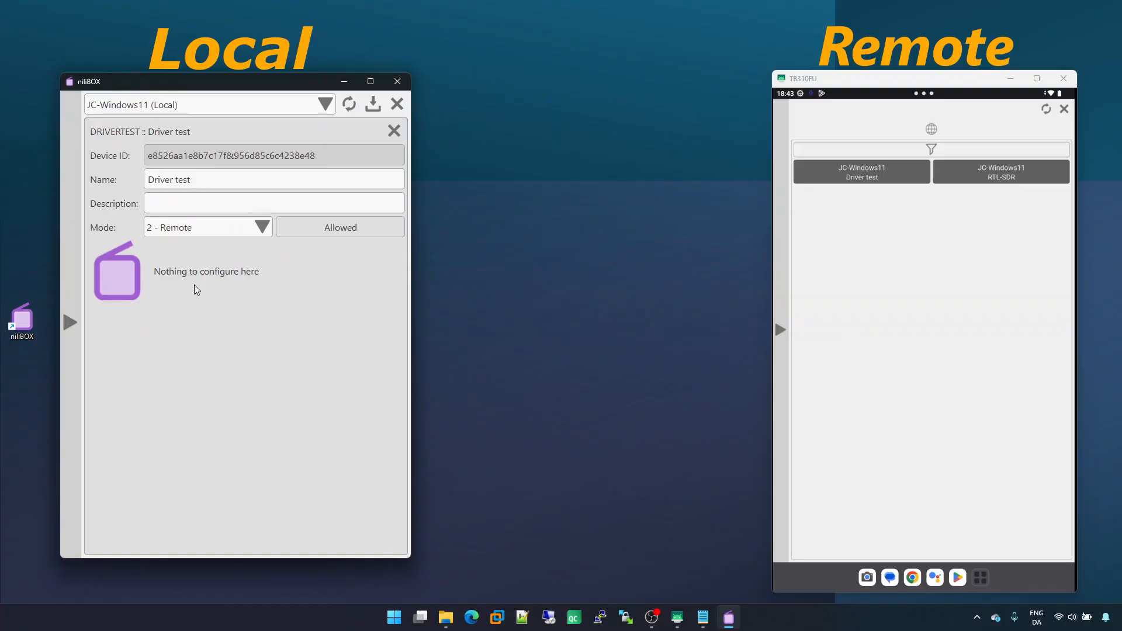
pyautogui.click(308, 227)
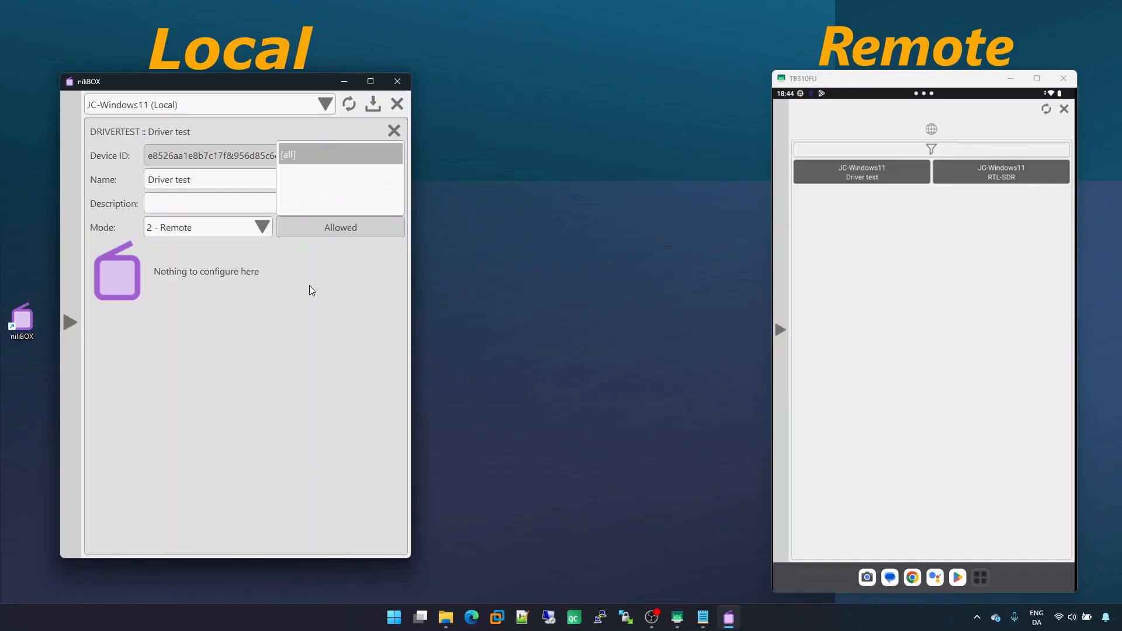
pyautogui.click(310, 228)
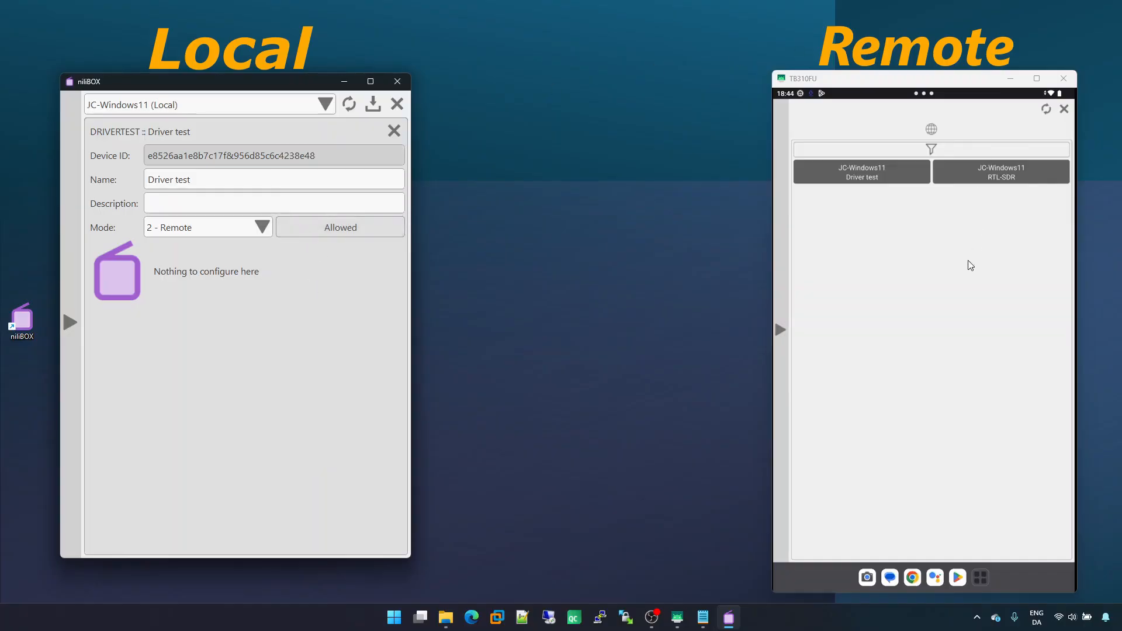
# Close the niliBOX app on the tablet
pyautogui.click(932, 128)
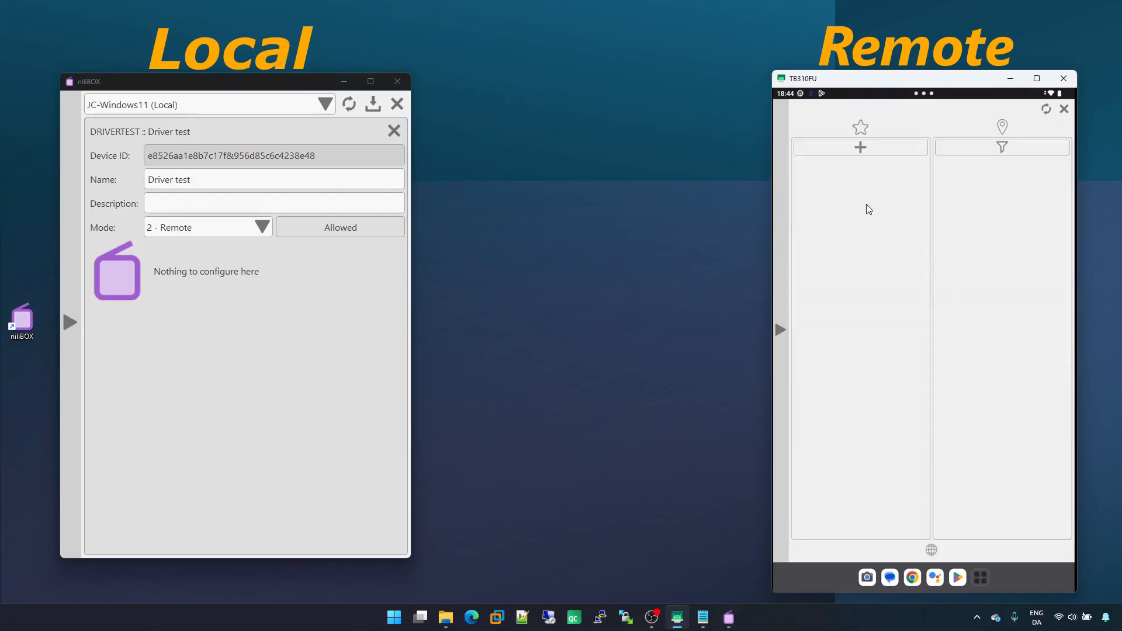
pyautogui.click(858, 149)
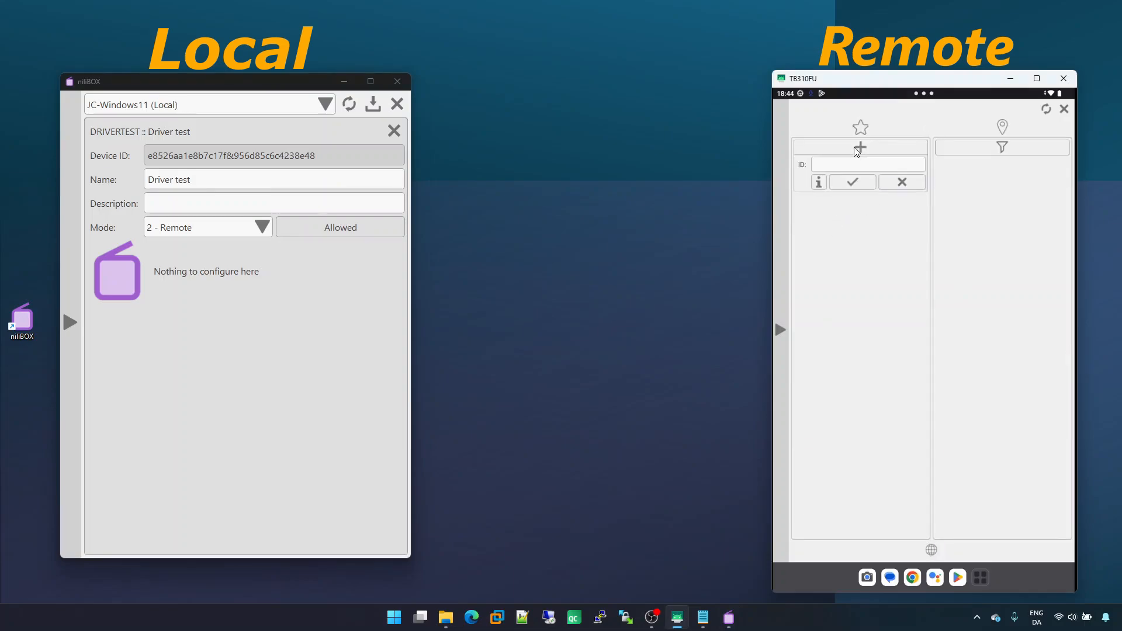
pyautogui.click(834, 165)
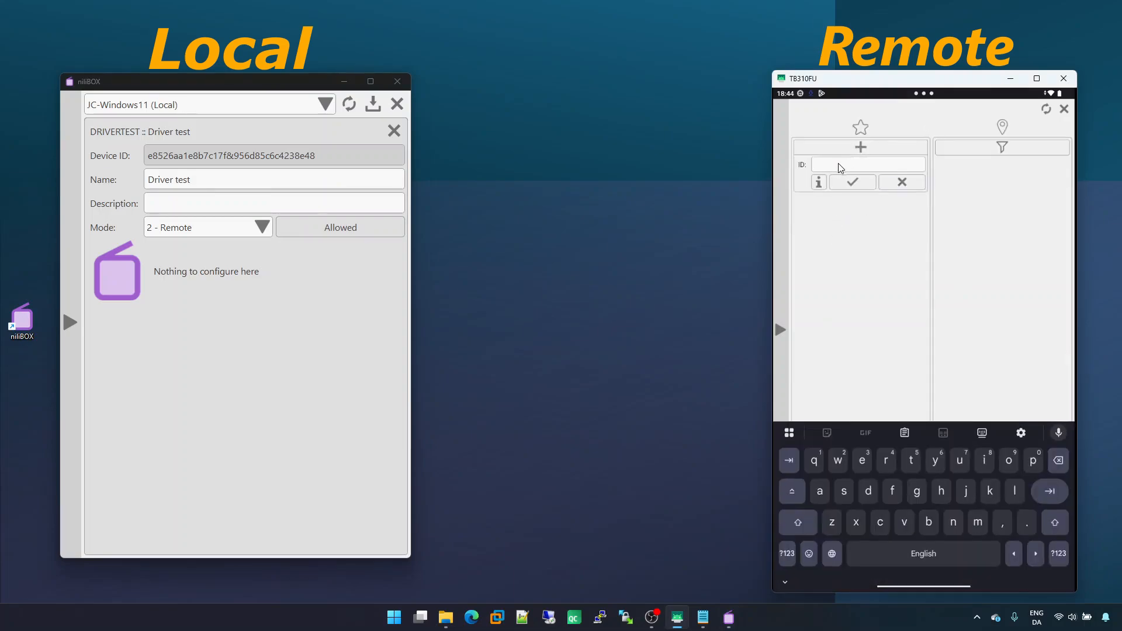
pyautogui.rightClick(856, 279)
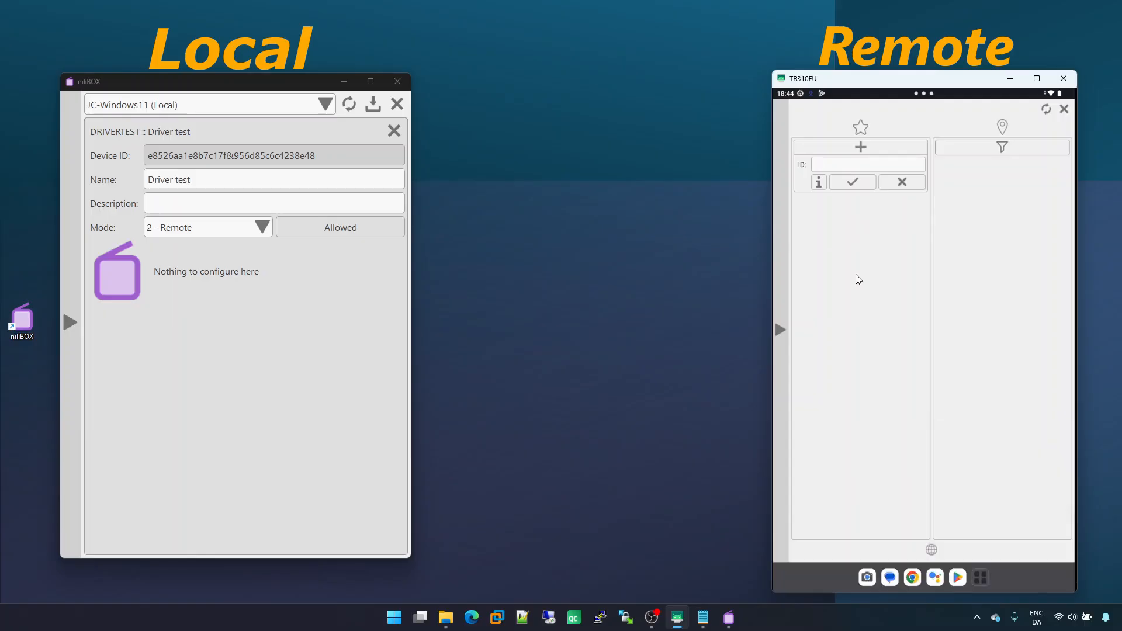
pyautogui.click(1063, 109)
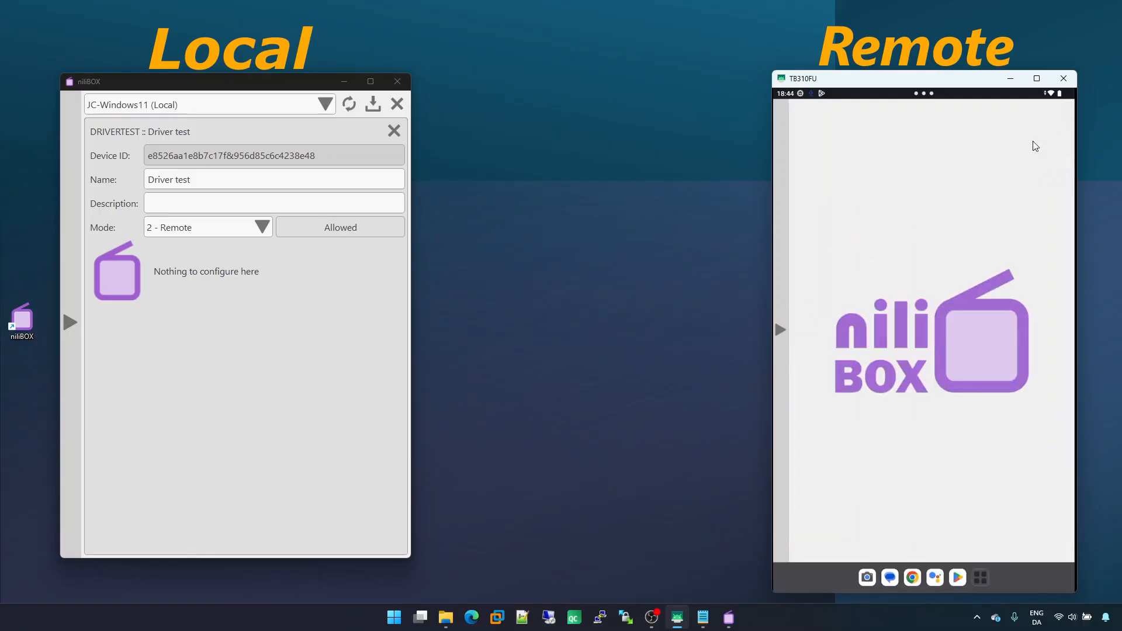
# Close the Driver test device settings and the settings window, saving the changes
pyautogui.click(394, 134)
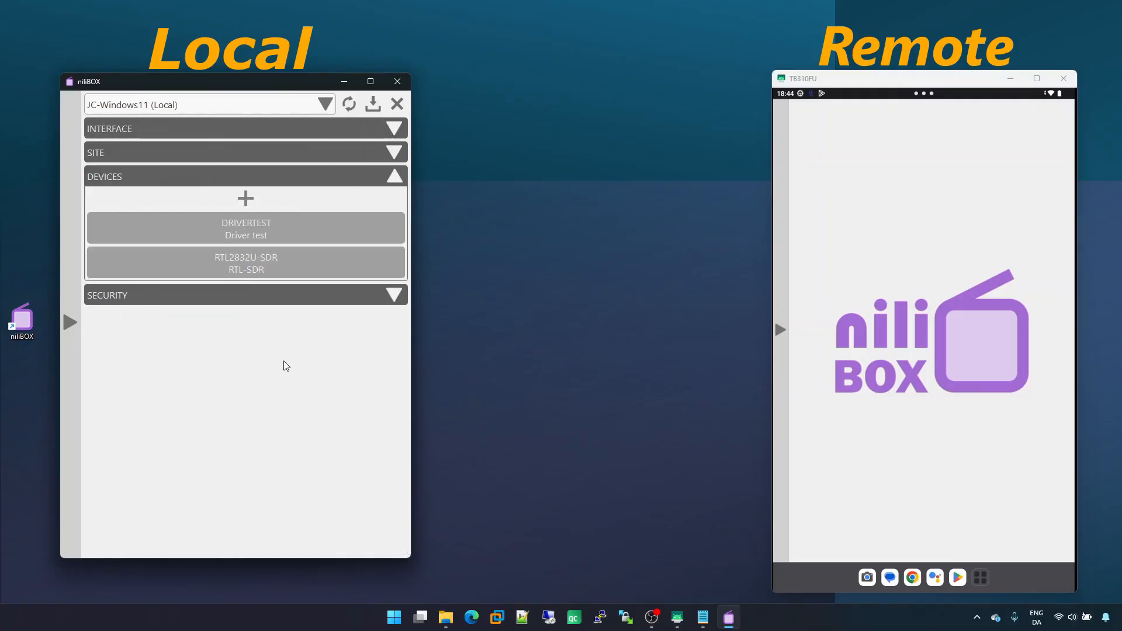
pyautogui.click(398, 104)
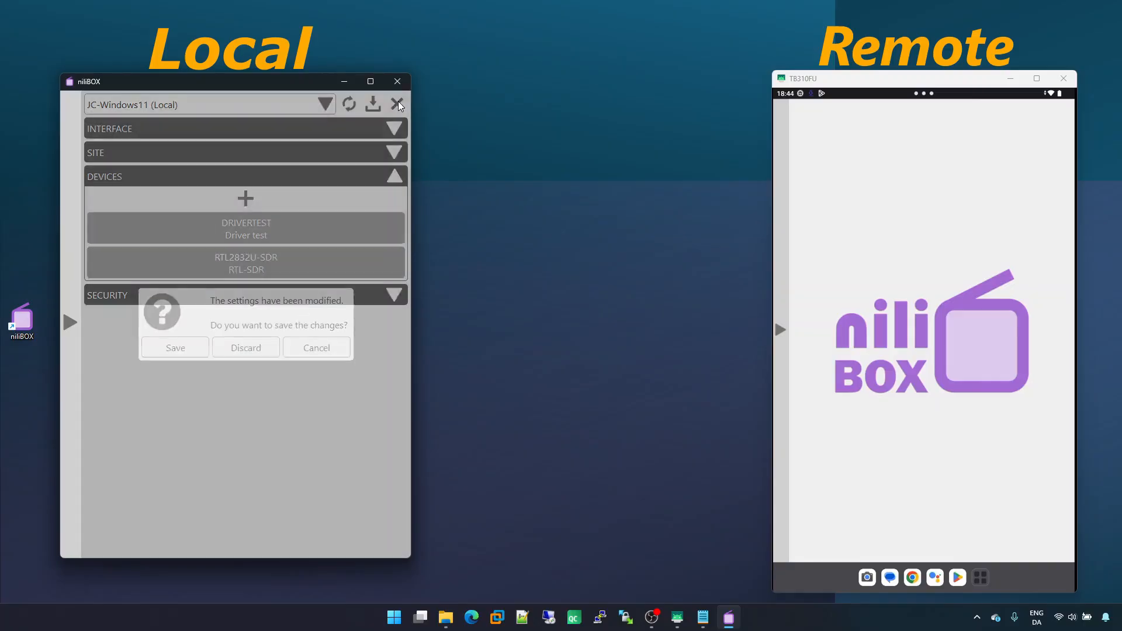
pyautogui.click(183, 352)
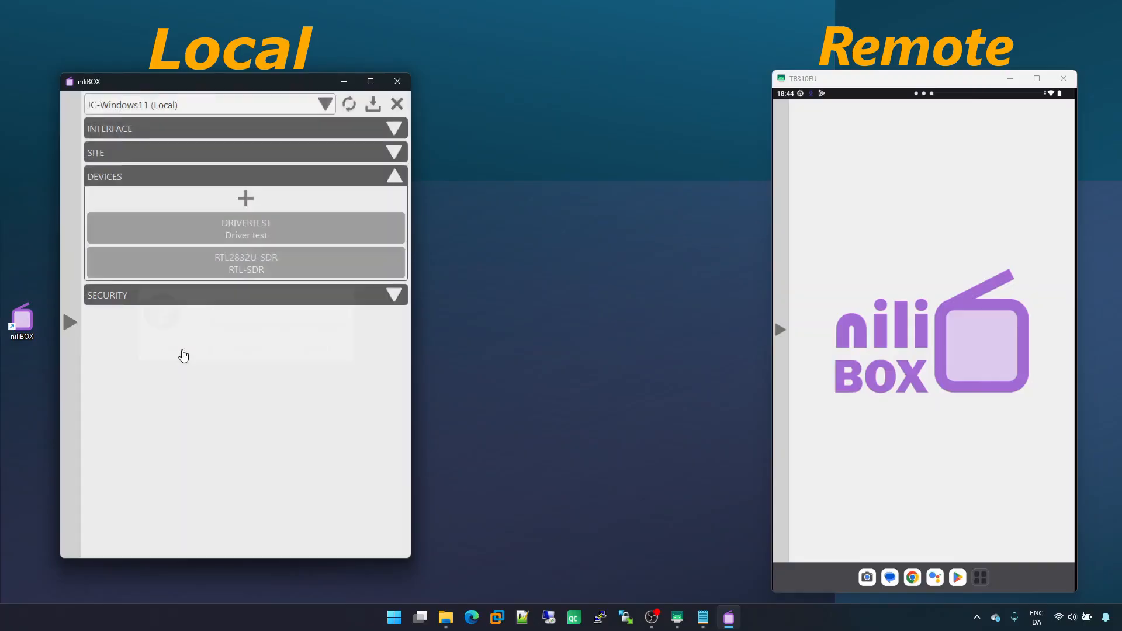